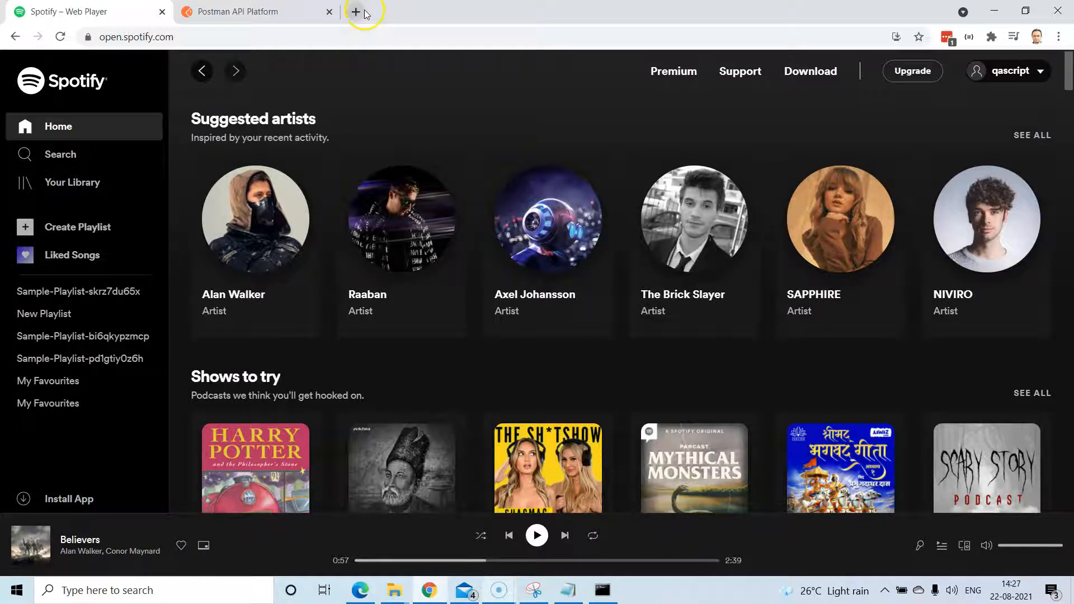
Look over the Postman workspaces list, then open a new blank browser tab beside it.
{"action": "left_click", "coordinate": [252, 12]}
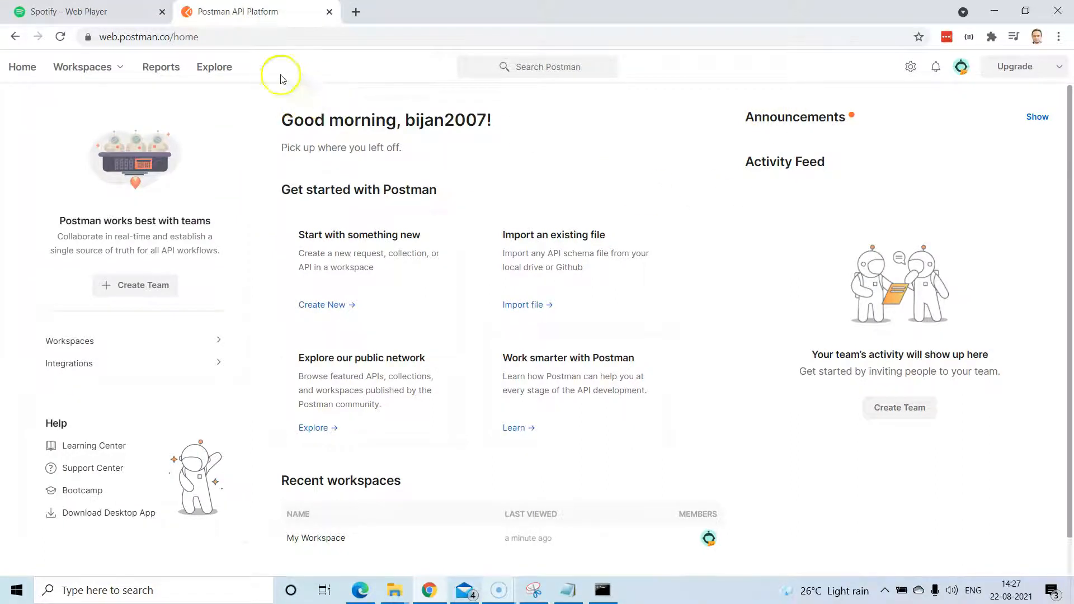
{"action": "left_click", "coordinate": [242, 38]}
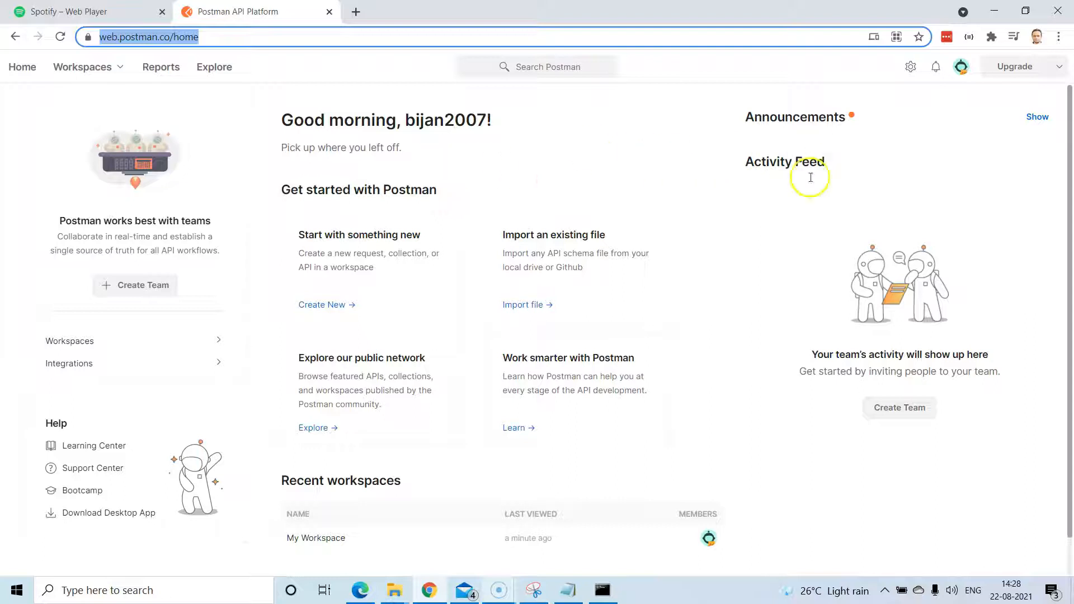
{"action": "left_click", "coordinate": [102, 73]}
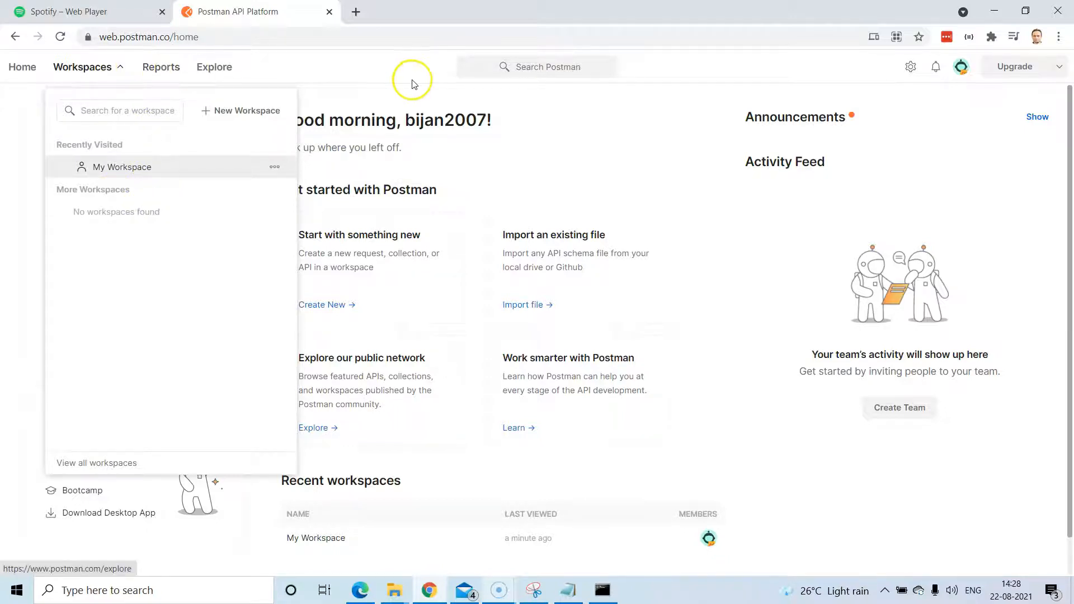
{"action": "left_click", "coordinate": [385, 70]}
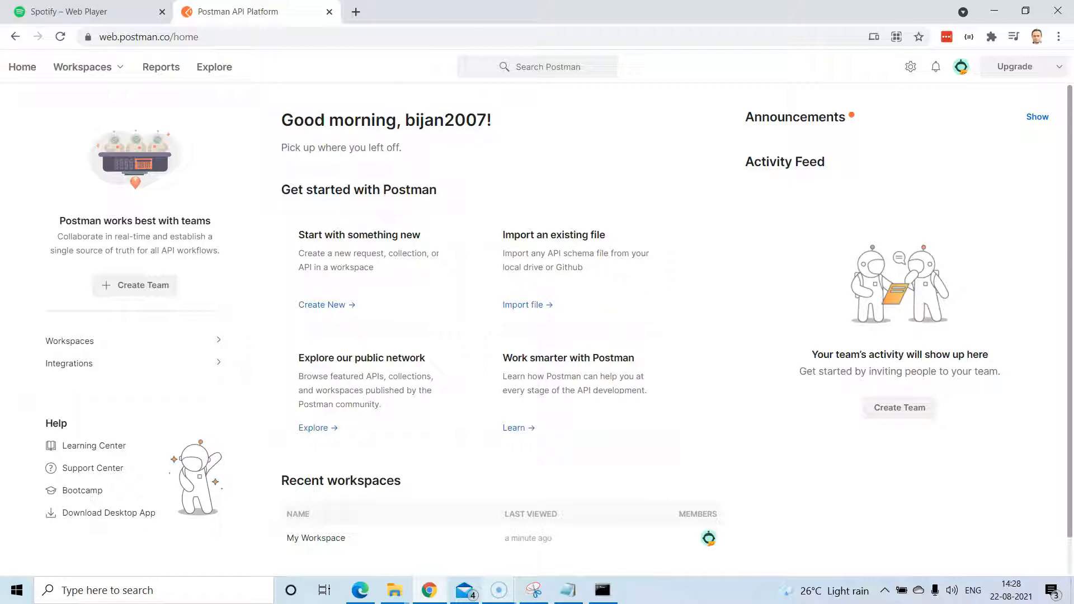
{"action": "left_click", "coordinate": [356, 12]}
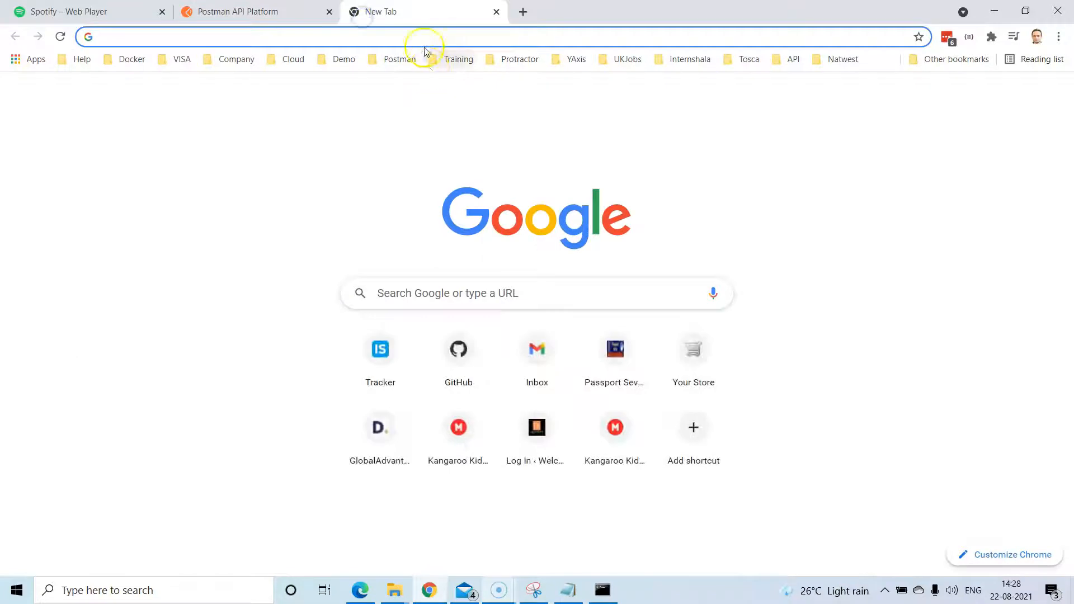
Search 'spo' for the spotify developer suggestion and open the Spotify for Developers home page.
{"action": "left_click", "coordinate": [156, 12]}
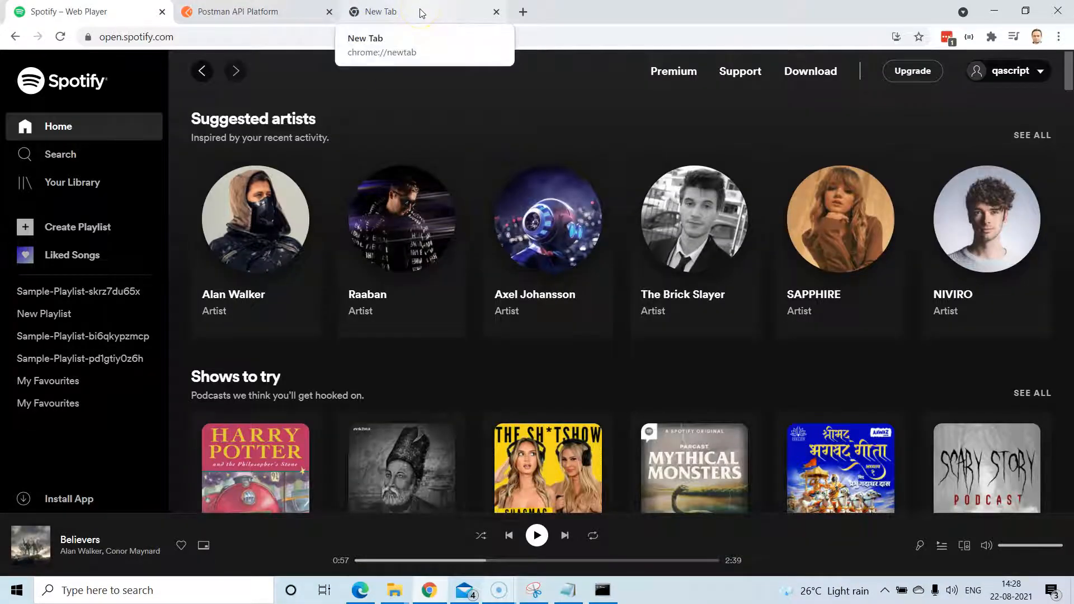
{"action": "left_click", "coordinate": [421, 13]}
{"action": "left_click", "coordinate": [411, 39]}
{"action": "type", "text": "sp"}
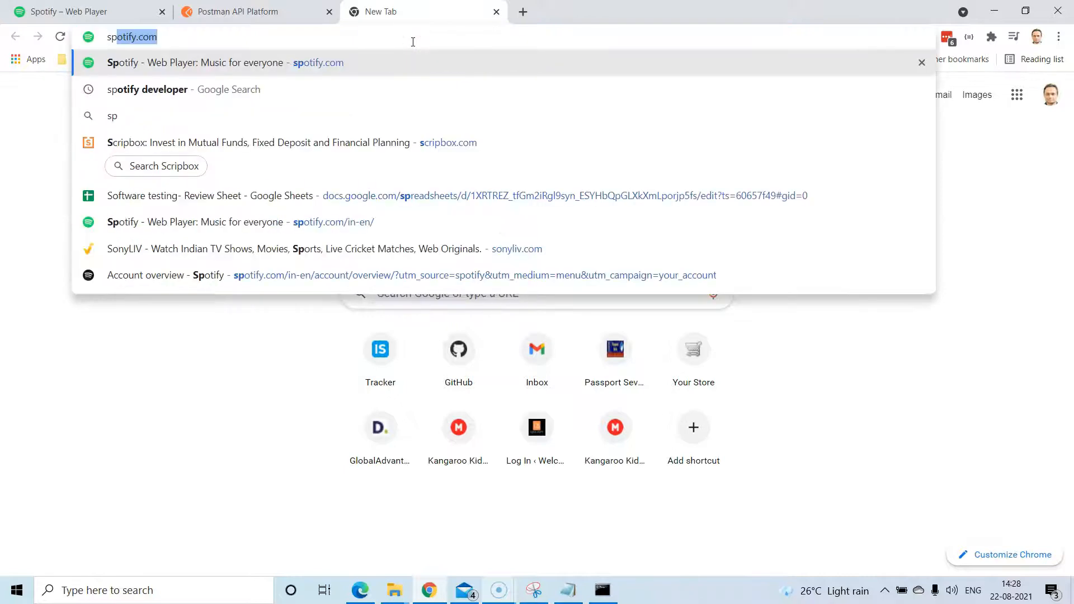
{"action": "type", "text": "o"}
{"action": "key", "text": "Down"}
{"action": "key", "text": "Return"}
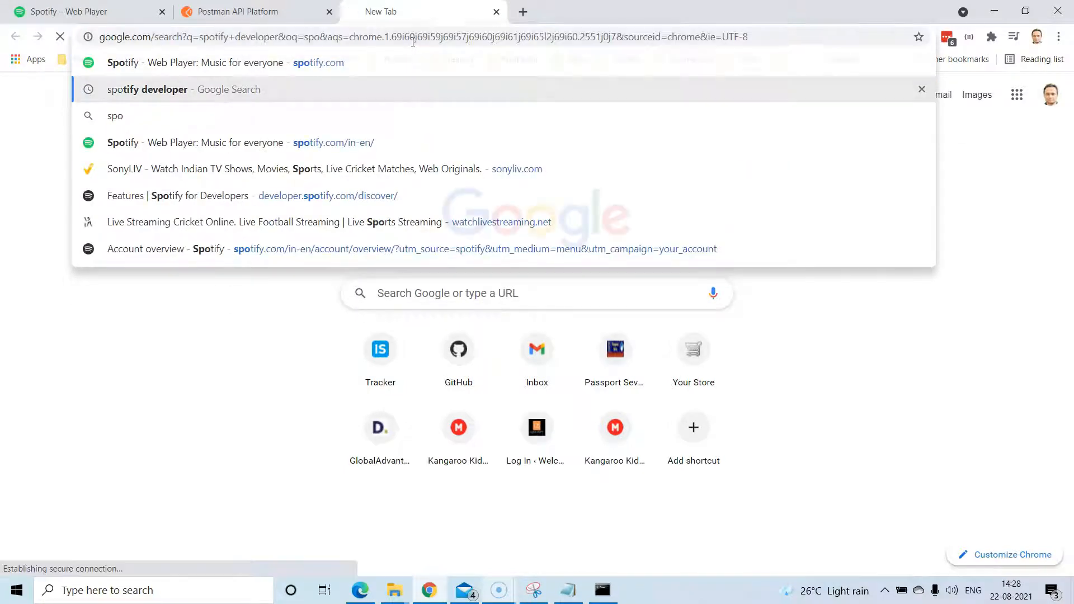
{"action": "left_click", "coordinate": [264, 198]}
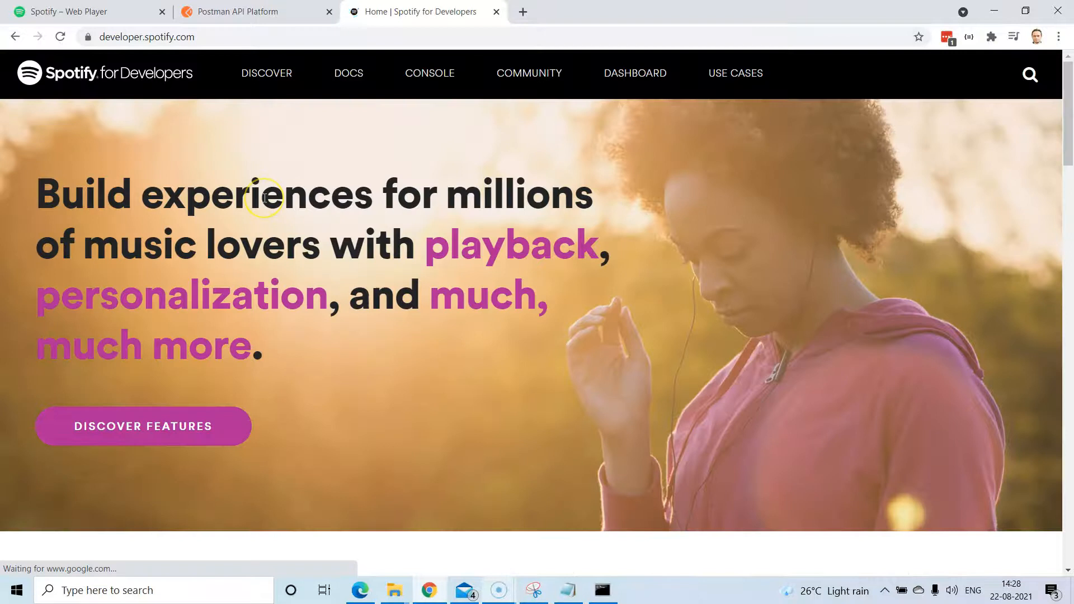
Check the Spotify Web Player account options, then look over the developer home page.
{"action": "left_click", "coordinate": [72, 12]}
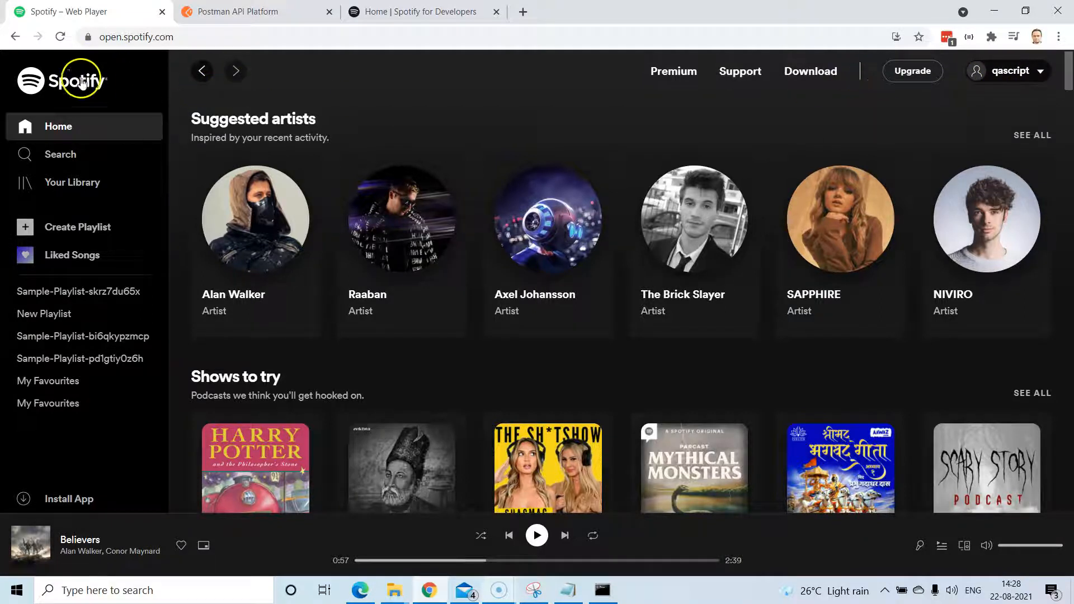
{"action": "left_click", "coordinate": [1018, 71]}
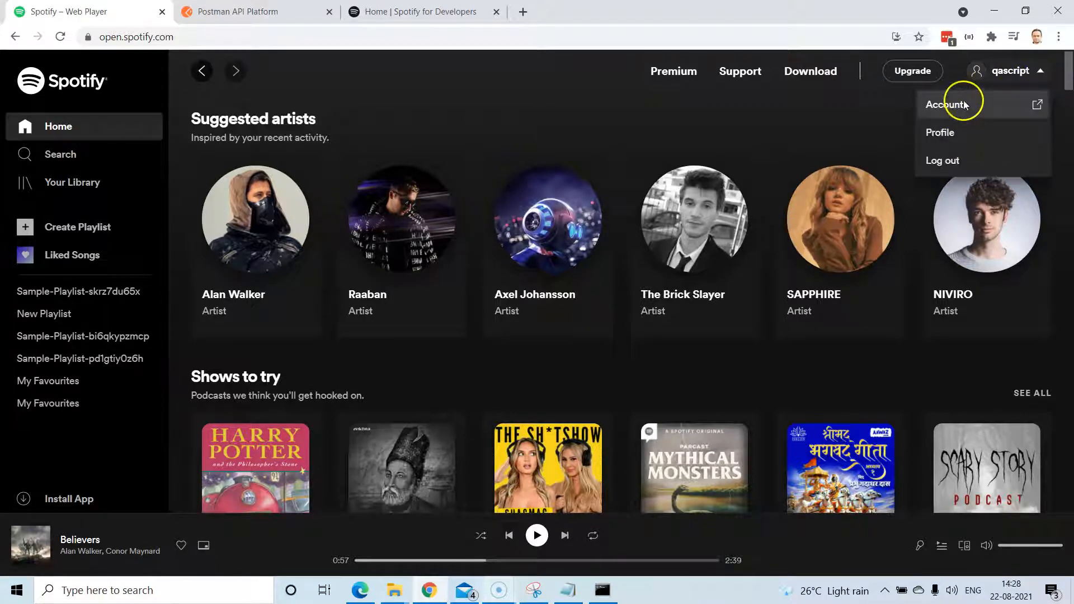
{"action": "left_click", "coordinate": [414, 12]}
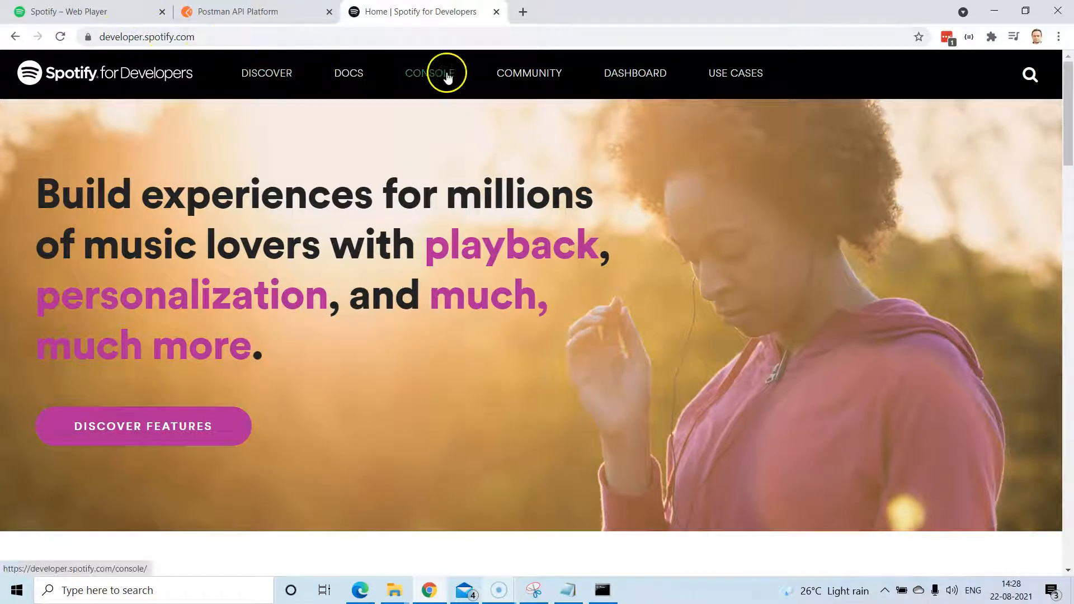
{"action": "mouse_move", "coordinate": [355, 72]}
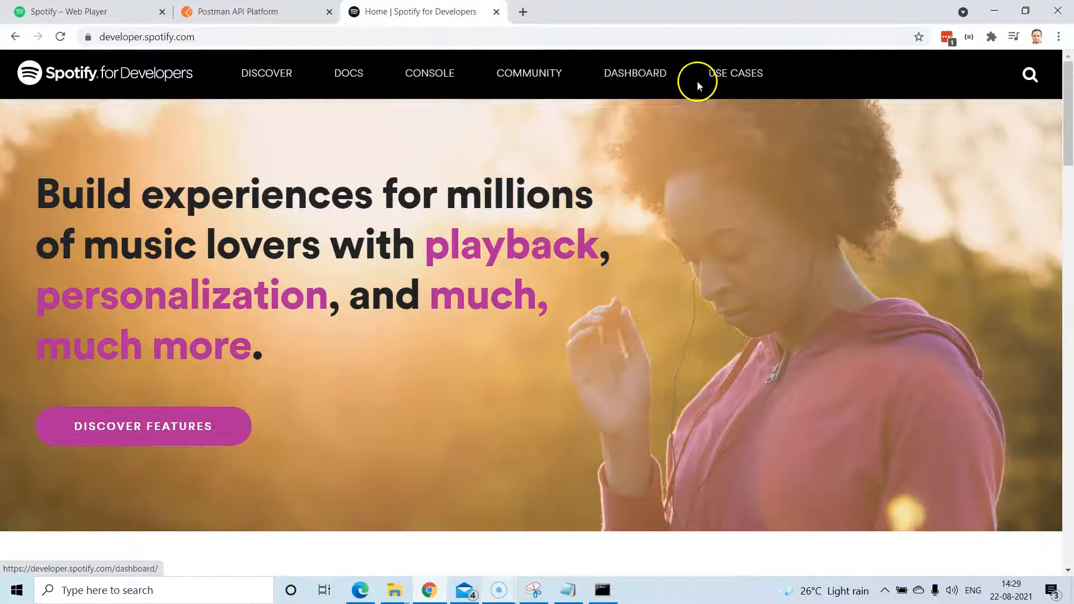
{"action": "mouse_move", "coordinate": [737, 80]}
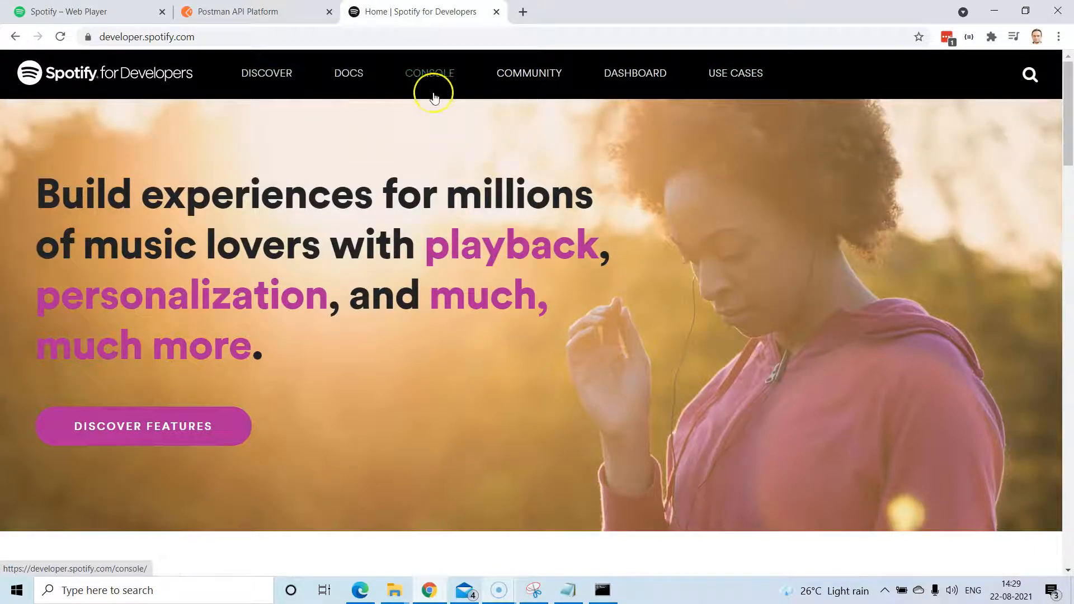
{"action": "scroll", "coordinate": [483, 266], "scroll_direction": "down", "scroll_amount": 2}
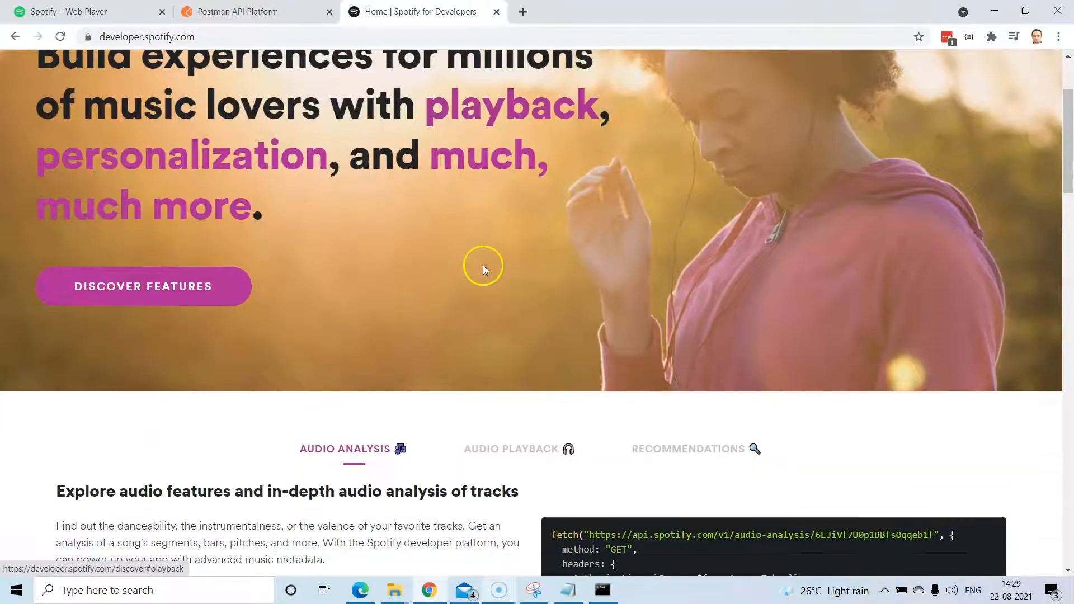
{"action": "scroll", "coordinate": [484, 266], "scroll_direction": "up", "scroll_amount": 2}
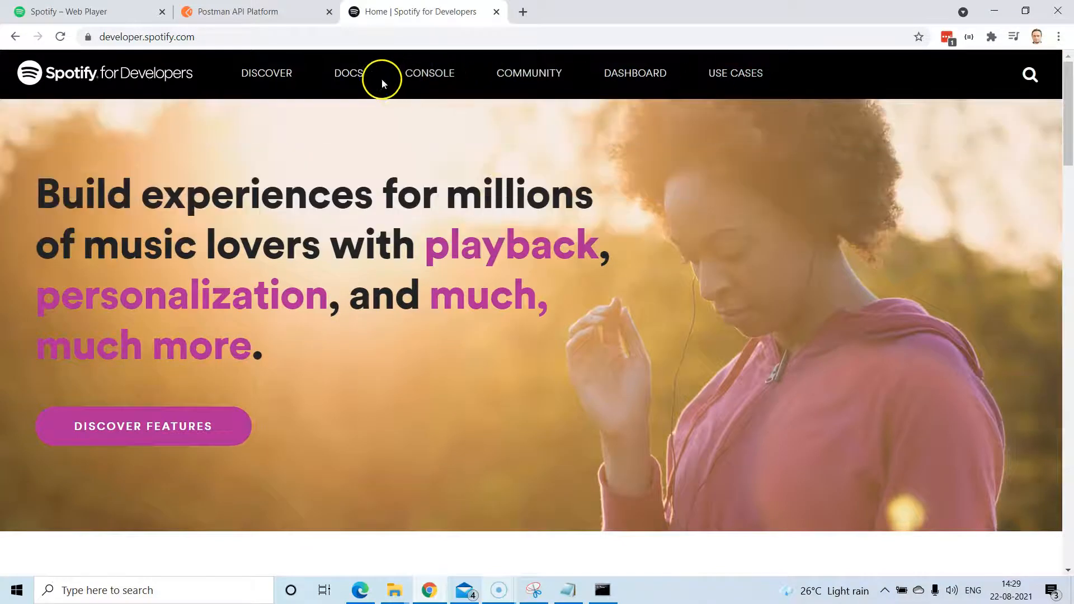
Go to the Dashboard page and log in to view the existing QAScript Music app.
{"action": "mouse_move", "coordinate": [536, 80]}
{"action": "left_click", "coordinate": [647, 79]}
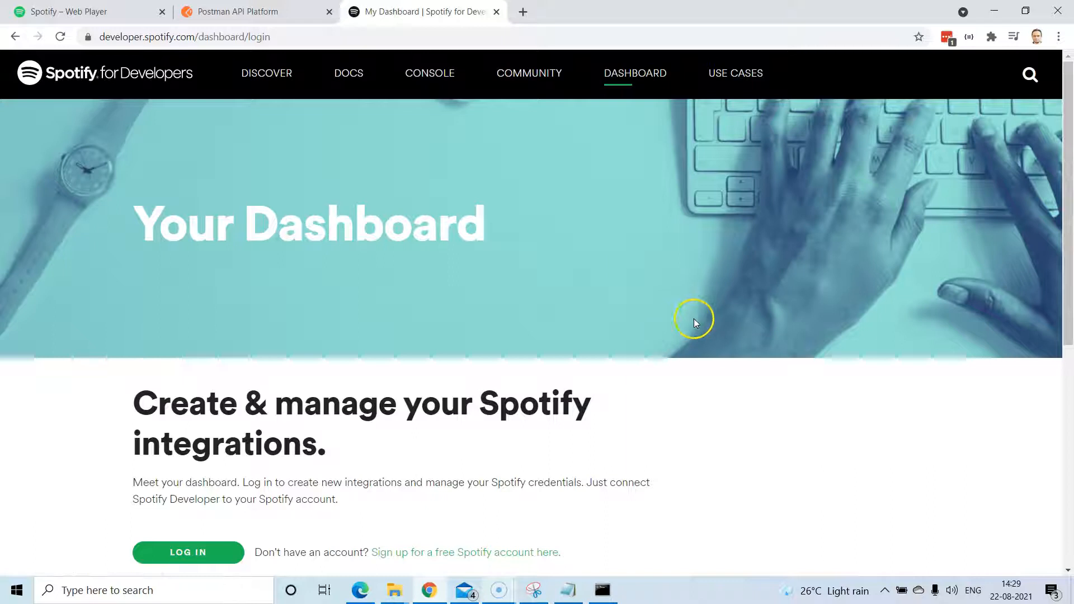
{"action": "scroll", "coordinate": [587, 322], "scroll_direction": "down", "scroll_amount": 1}
{"action": "scroll", "coordinate": [487, 355], "scroll_direction": "down", "scroll_amount": 4}
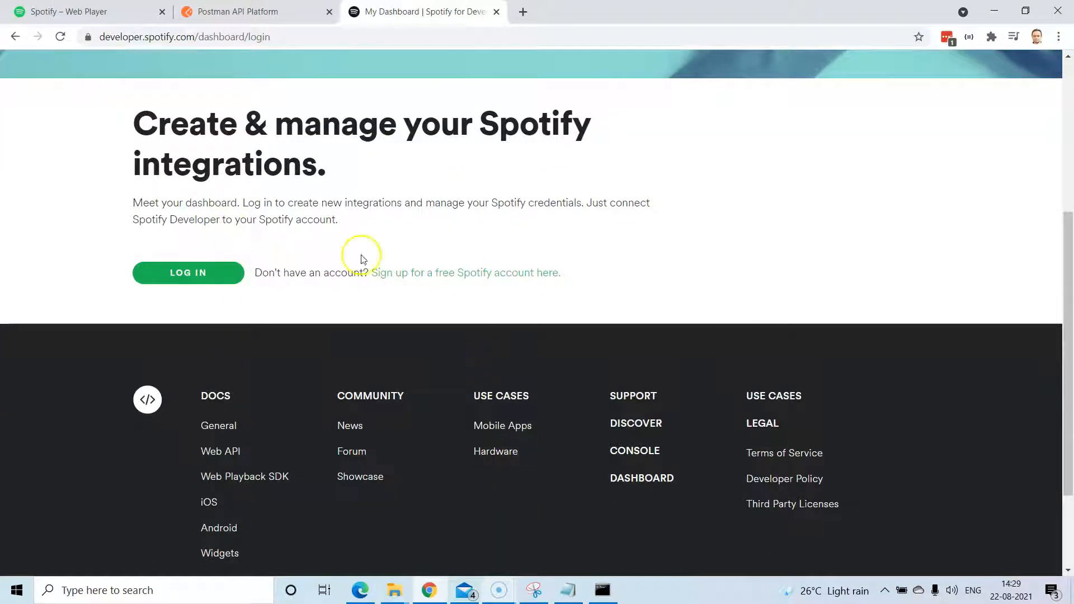
{"action": "scroll", "coordinate": [314, 330], "scroll_direction": "up", "scroll_amount": 3}
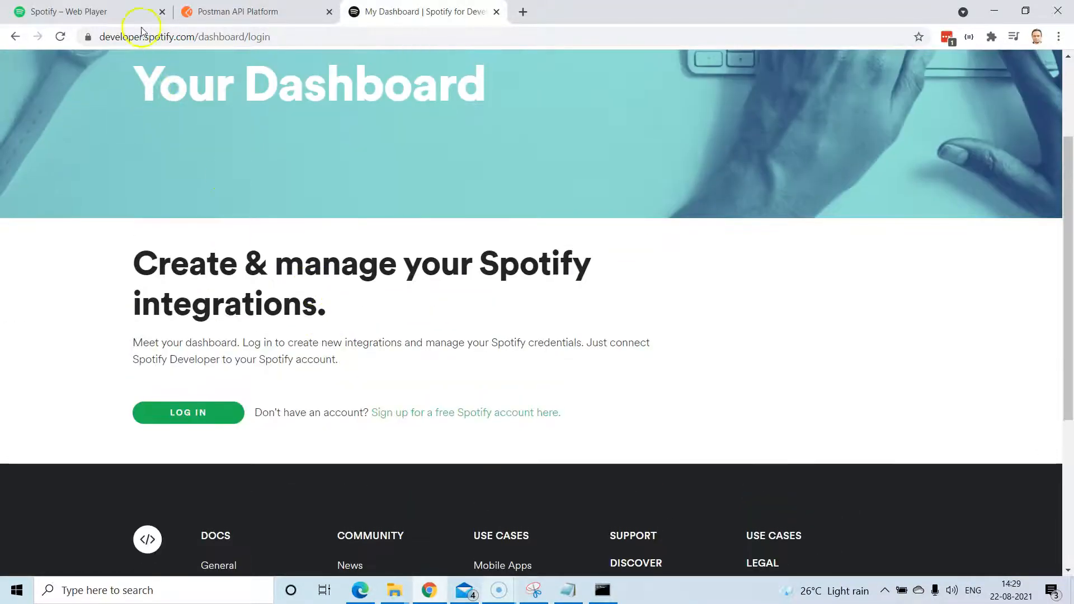
{"action": "left_click", "coordinate": [199, 411]}
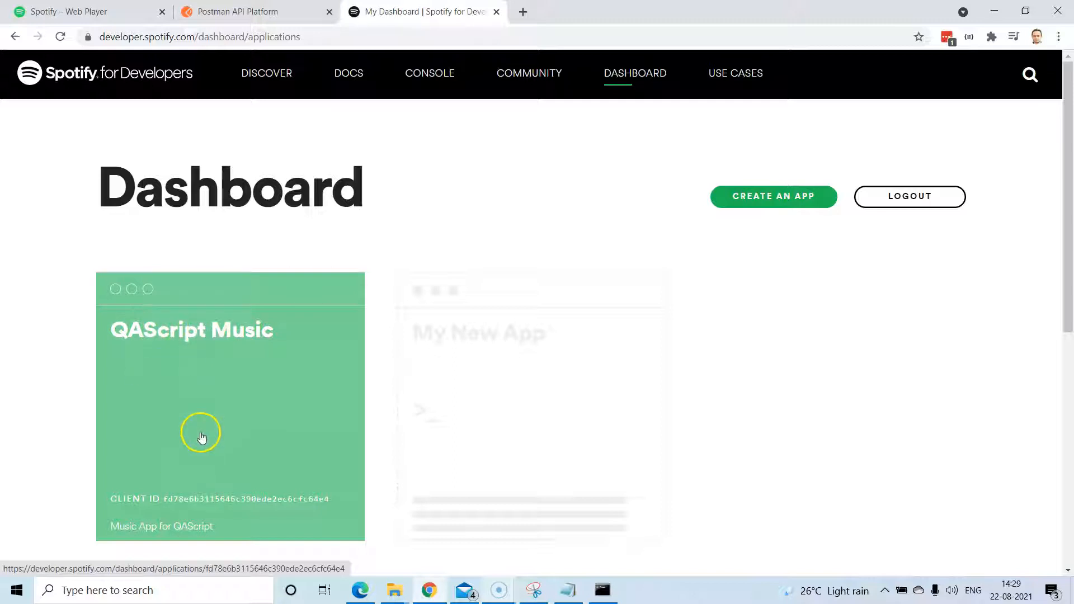
Create the 'Demo Music' app with description 'Demo Music Player' and accept the terms.
{"action": "left_click", "coordinate": [771, 202]}
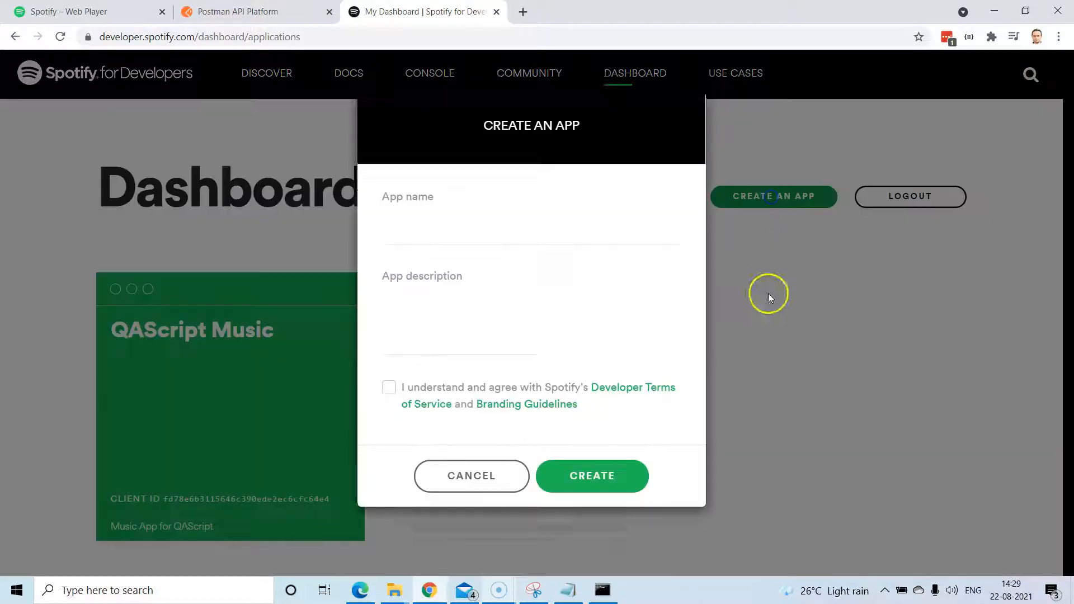
{"action": "left_click", "coordinate": [476, 254]}
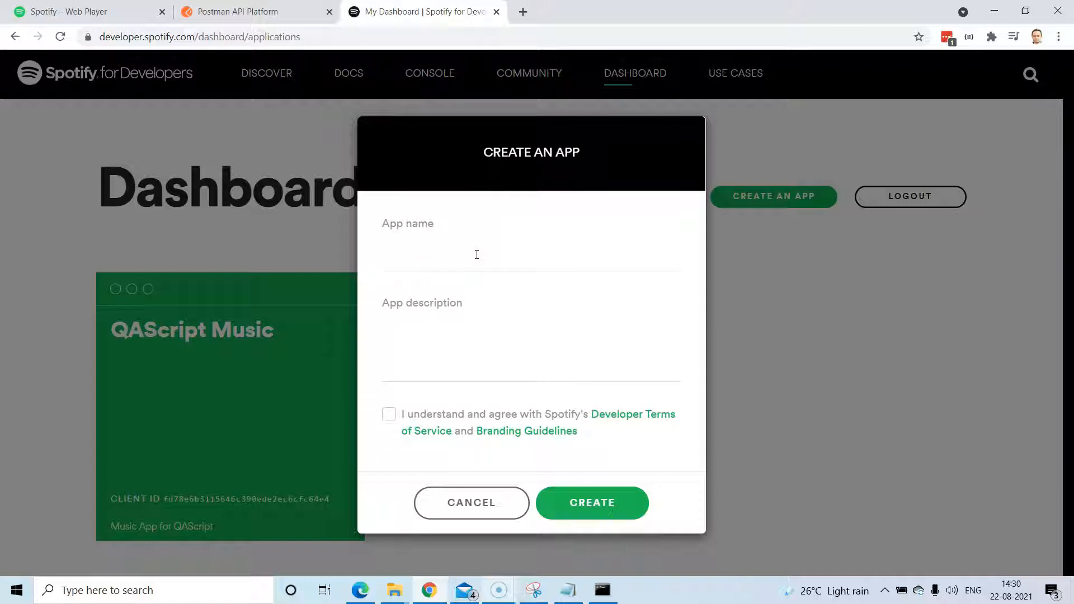
{"action": "type", "text": "Demo Music"}
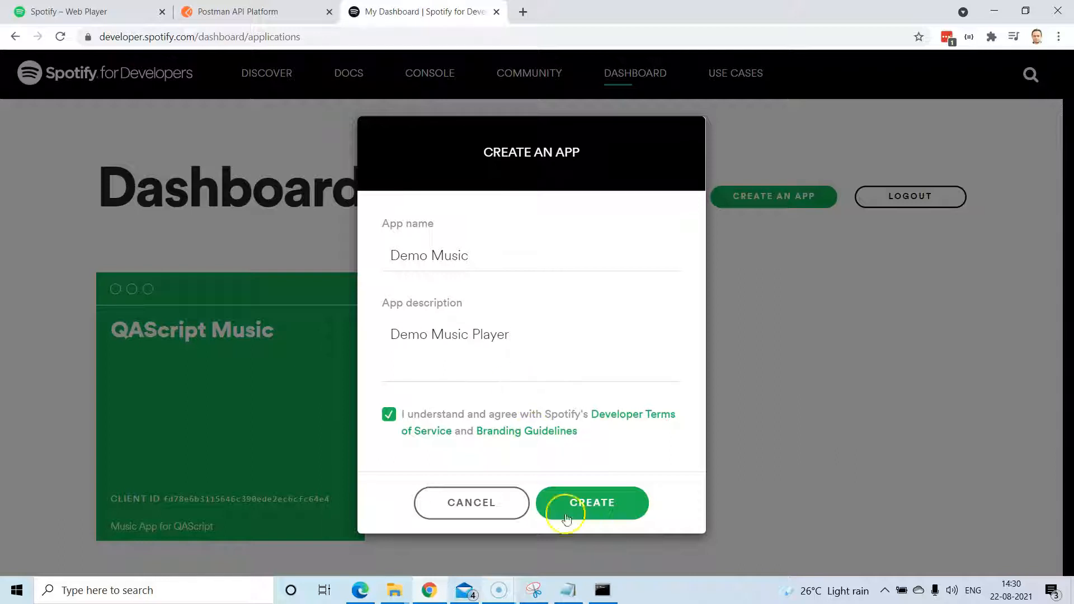
{"action": "left_click", "coordinate": [590, 502]}
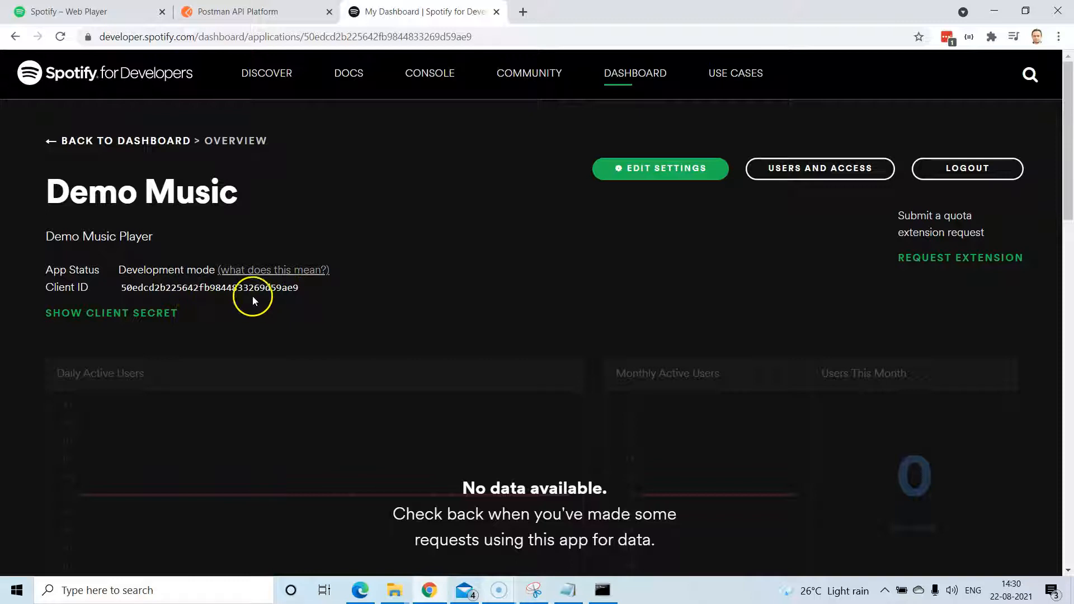
{"action": "left_click", "coordinate": [135, 315]}
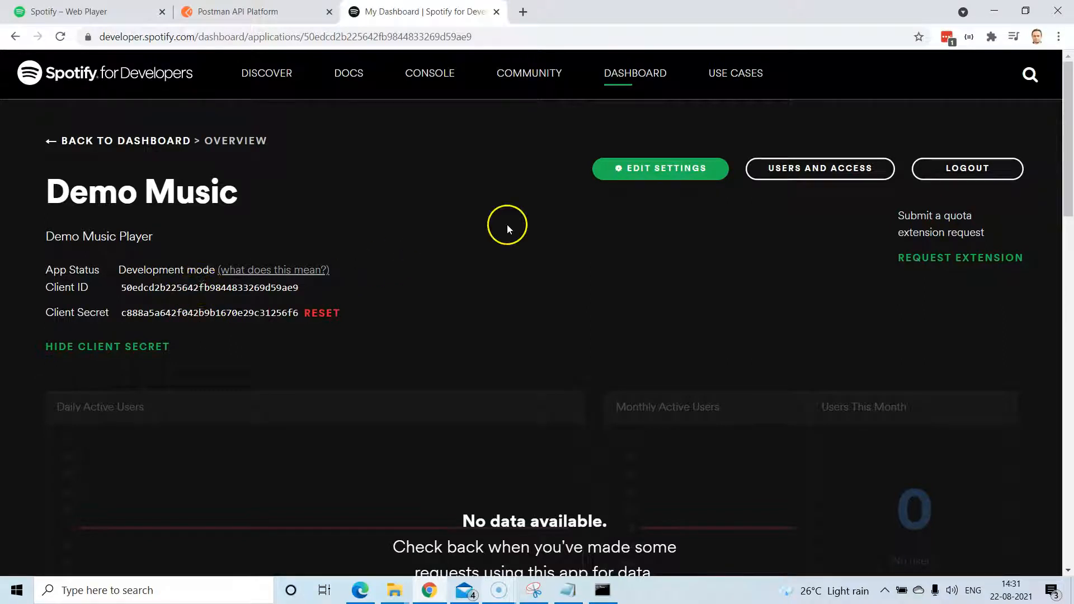
{"action": "left_click", "coordinate": [637, 175]}
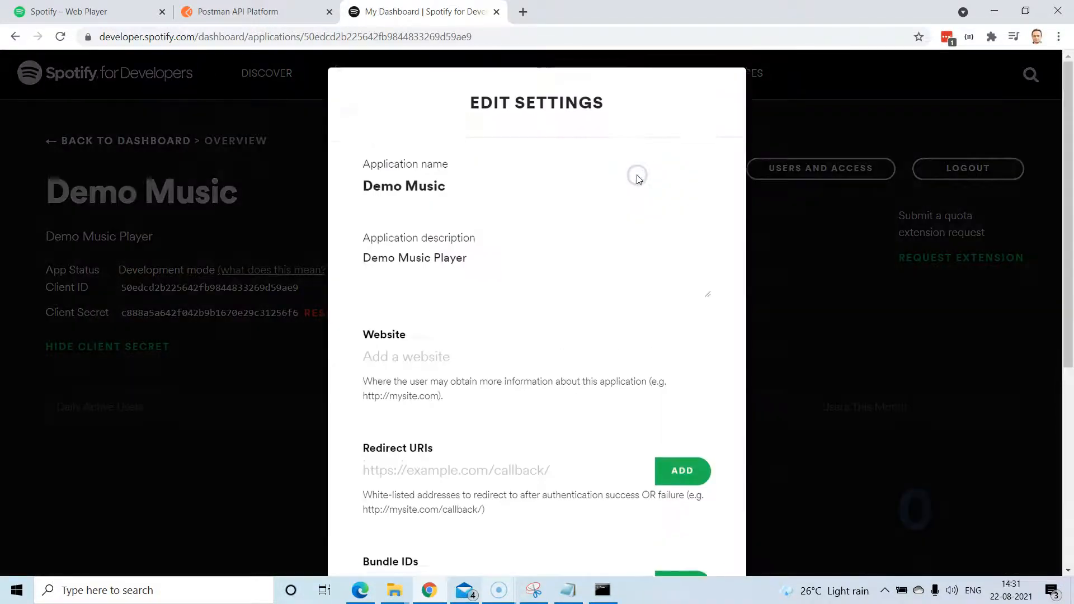
{"action": "scroll", "coordinate": [567, 347], "scroll_direction": "down", "scroll_amount": 2}
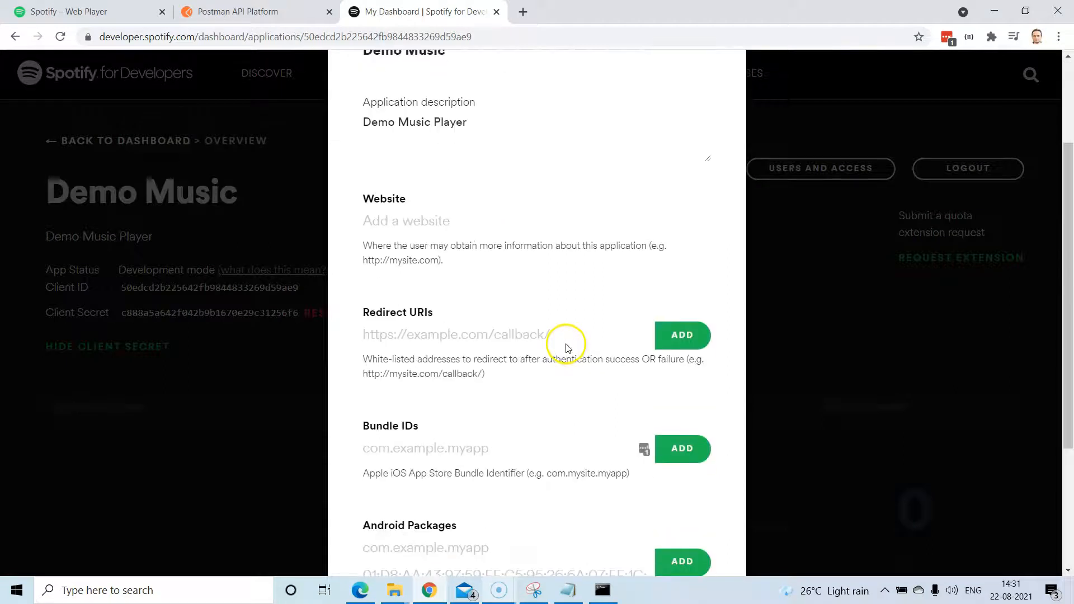
{"action": "scroll", "coordinate": [567, 347], "scroll_direction": "down", "scroll_amount": 3}
{"action": "scroll", "coordinate": [567, 347], "scroll_direction": "up", "scroll_amount": 2}
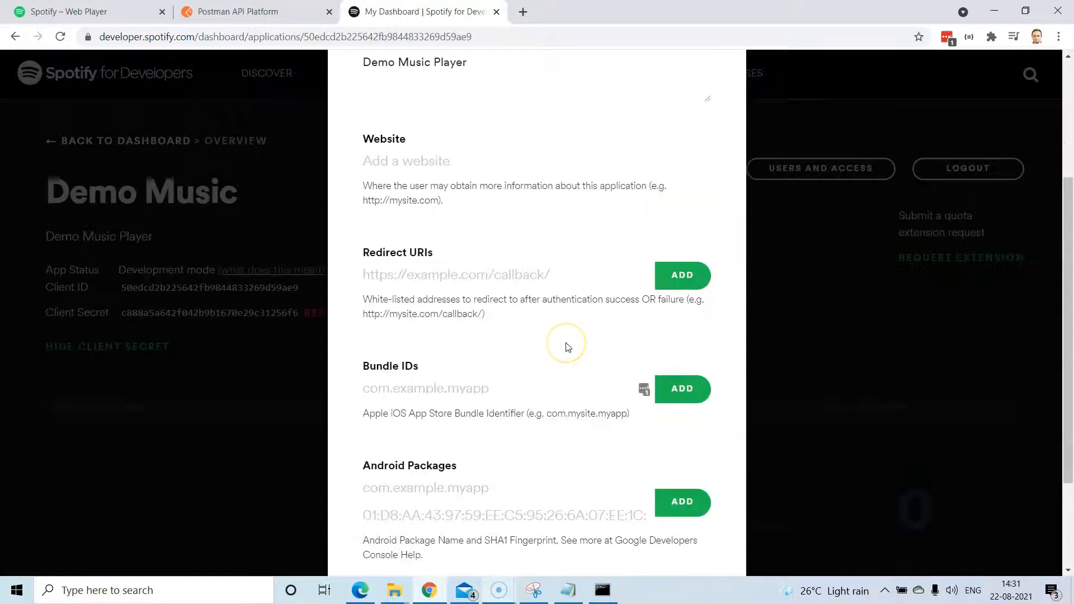
{"action": "scroll", "coordinate": [567, 347], "scroll_direction": "up", "scroll_amount": 3}
{"action": "left_click", "coordinate": [414, 360]}
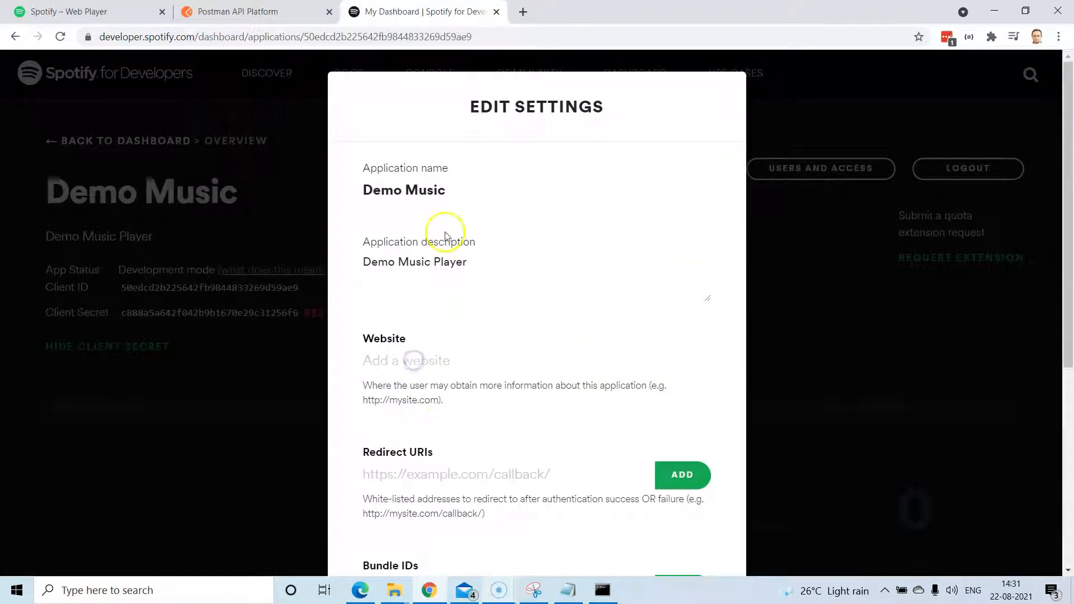
{"action": "scroll", "coordinate": [445, 358], "scroll_direction": "down", "scroll_amount": 2}
{"action": "left_click", "coordinate": [392, 342]}
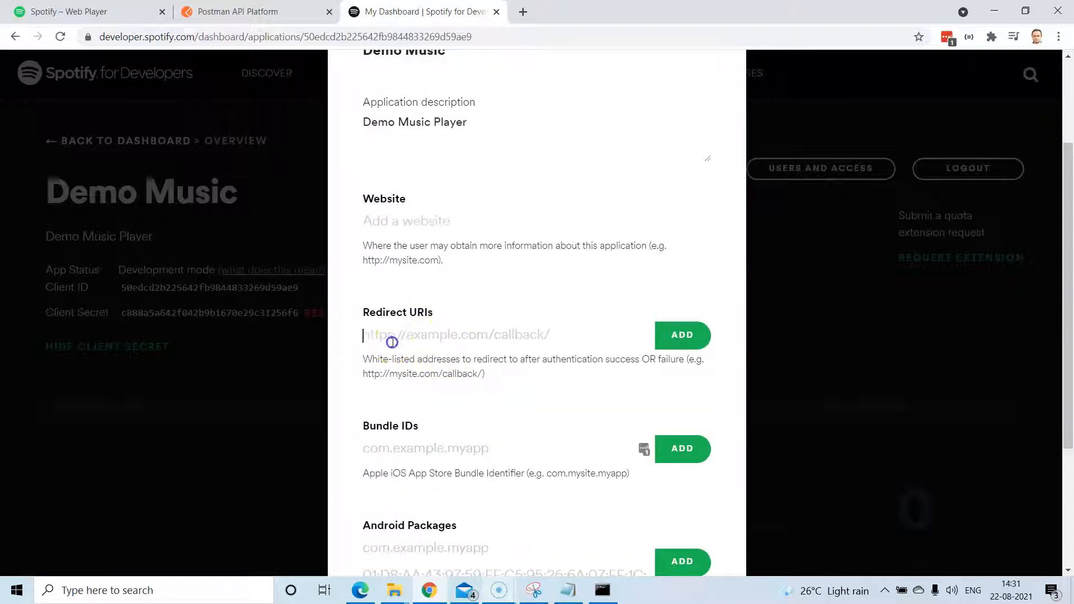
{"action": "scroll", "coordinate": [504, 330], "scroll_direction": "down", "scroll_amount": 3}
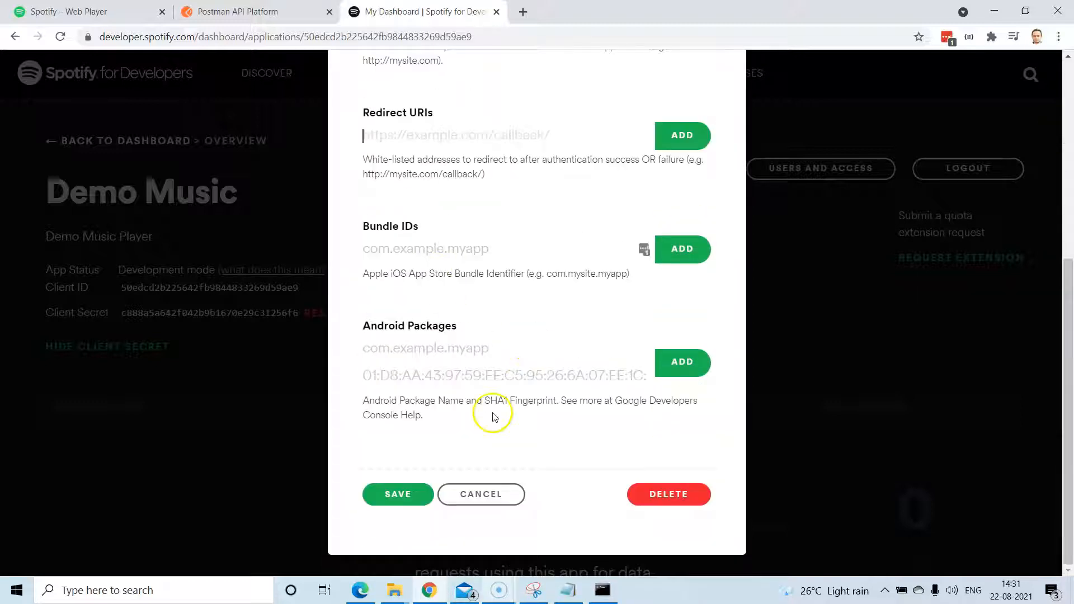
{"action": "scroll", "coordinate": [475, 397], "scroll_direction": "up", "scroll_amount": 2}
{"action": "left_click", "coordinate": [417, 253]}
{"action": "left_click_drag", "start_coordinate": [339, 256], "coordinate": [434, 260]}
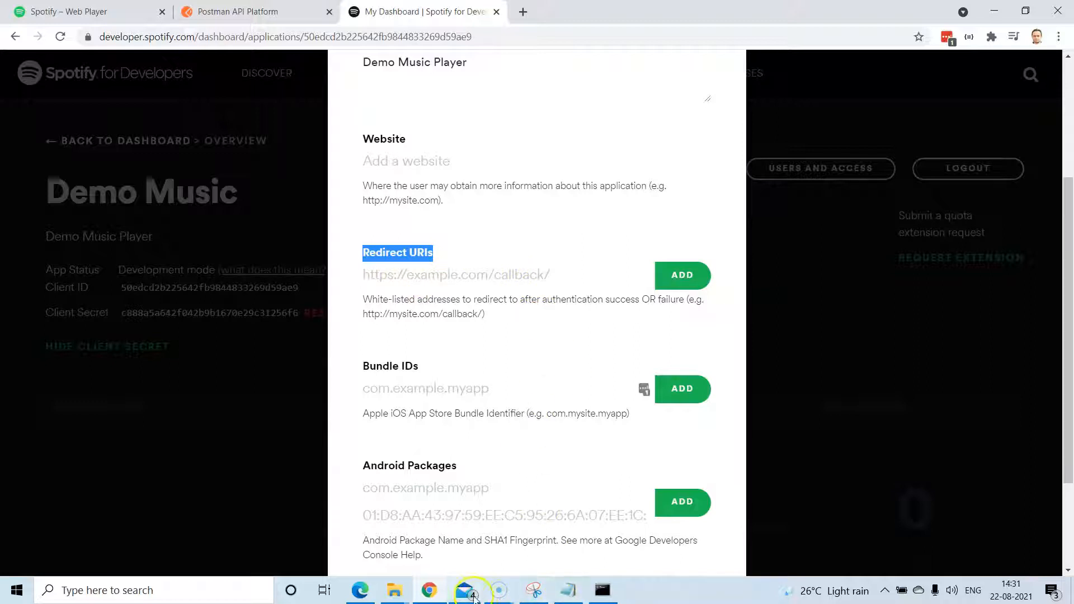
{"action": "left_click", "coordinate": [568, 591]}
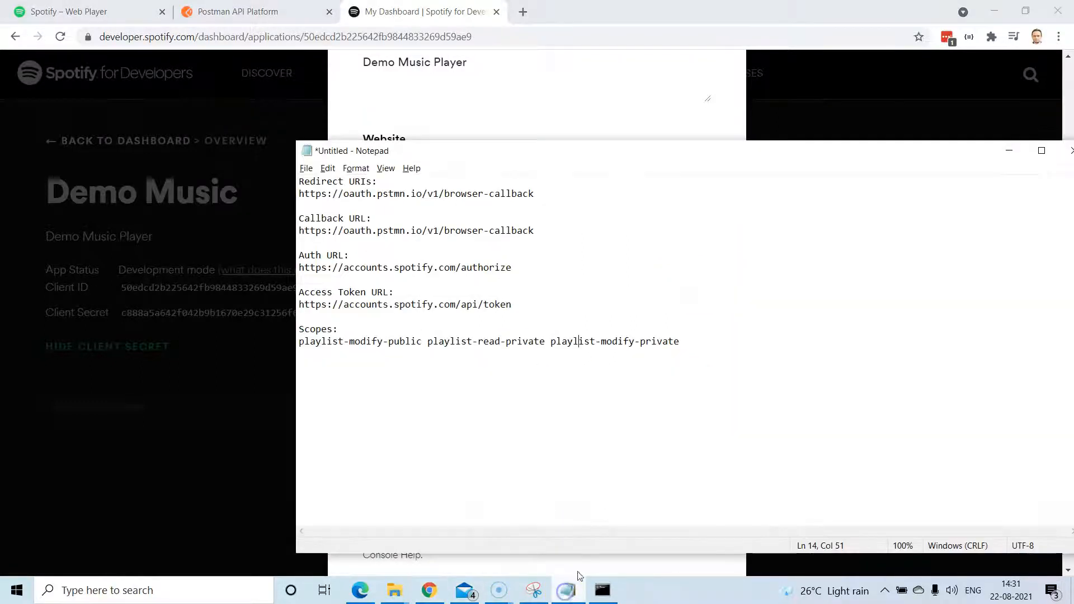
{"action": "left_click_drag", "start_coordinate": [541, 194], "coordinate": [319, 193]}
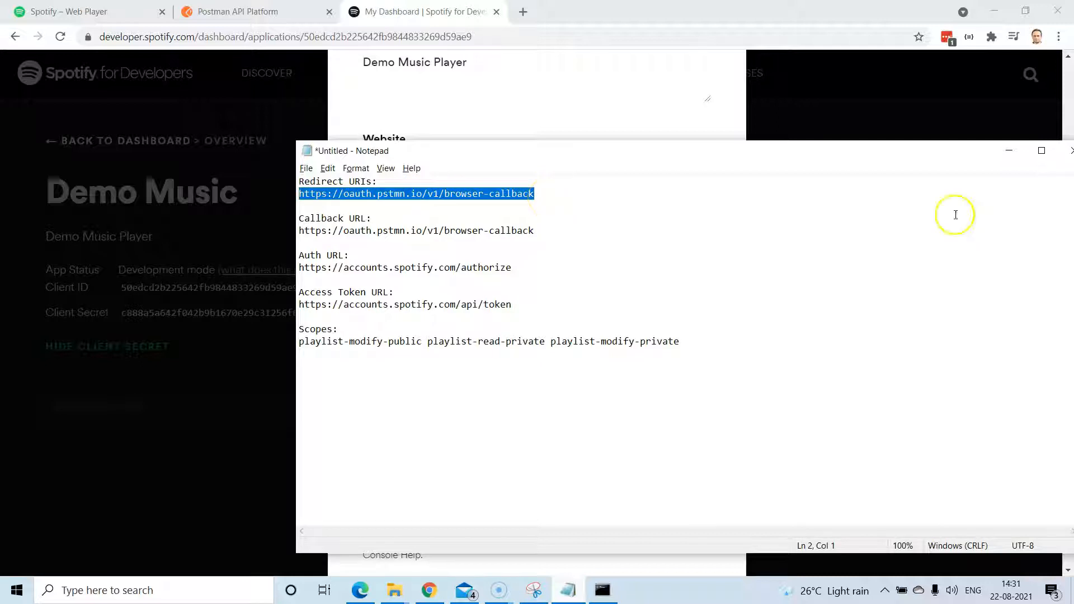
{"action": "left_click", "coordinate": [1009, 151]}
{"action": "left_click", "coordinate": [443, 275]}
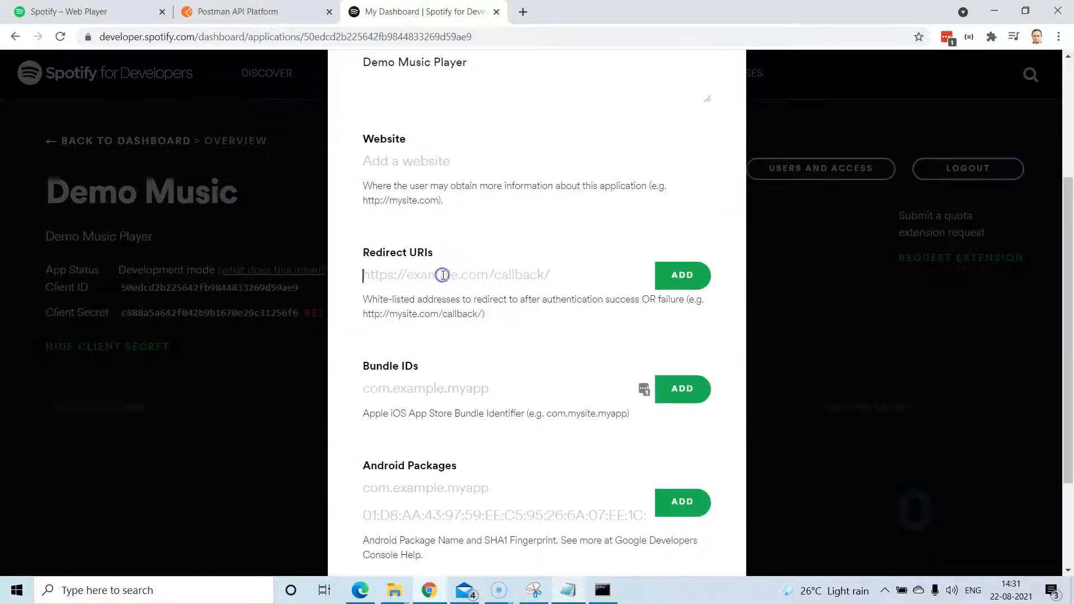
{"action": "type", "text": "https://oauth.pstmn.io/v1/browser-callback"}
{"action": "left_click", "coordinate": [683, 275]}
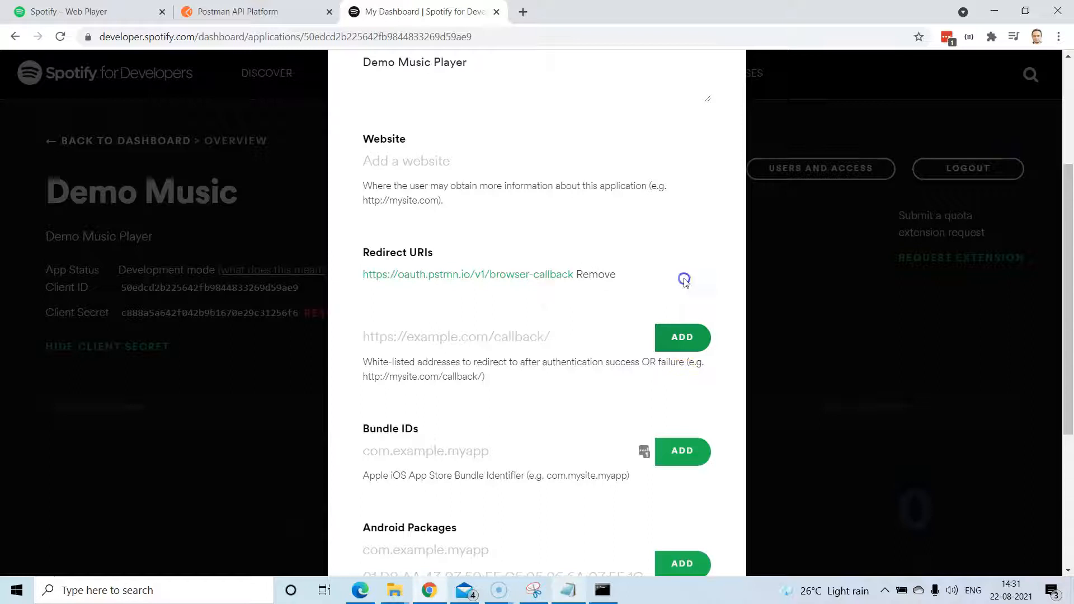
{"action": "scroll", "coordinate": [686, 289], "scroll_direction": "down", "scroll_amount": 4}
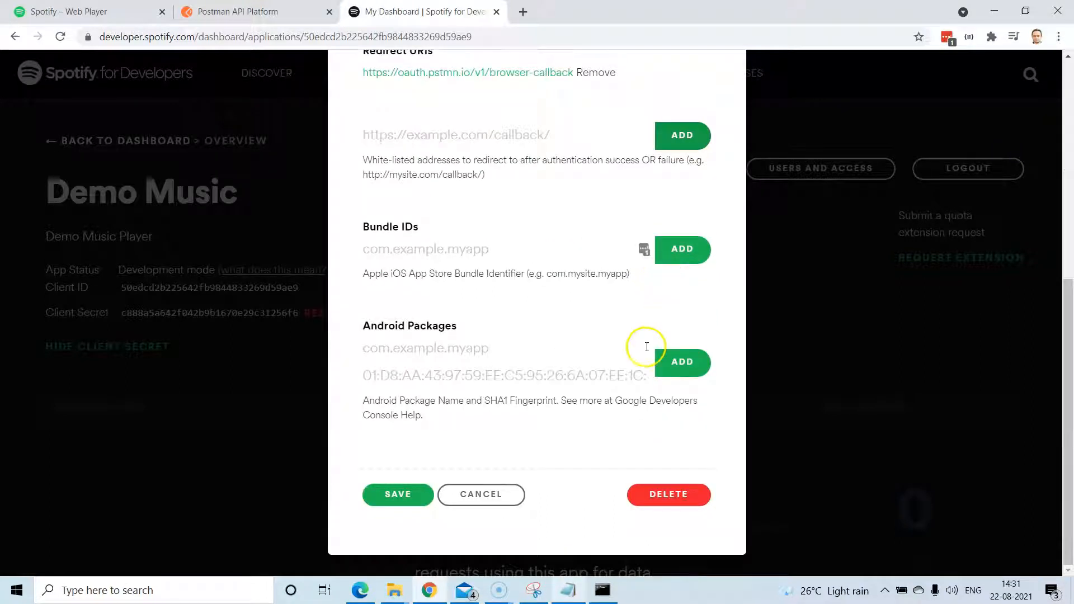
{"action": "scroll", "coordinate": [655, 355], "scroll_direction": "up", "scroll_amount": 3}
{"action": "scroll", "coordinate": [646, 348], "scroll_direction": "up", "scroll_amount": 5}
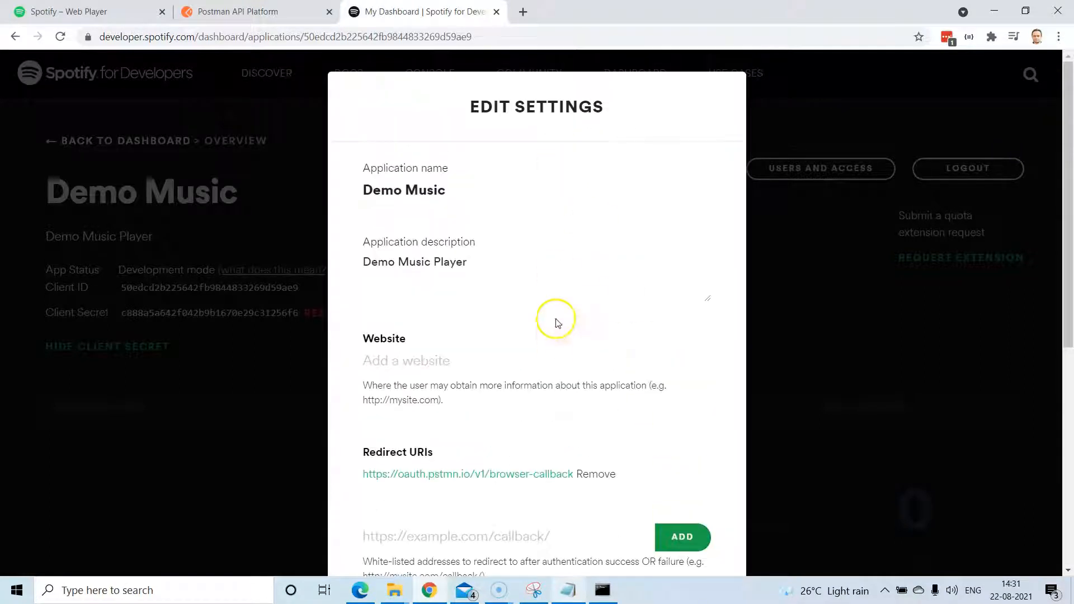
{"action": "scroll", "coordinate": [575, 288], "scroll_direction": "down", "scroll_amount": 5}
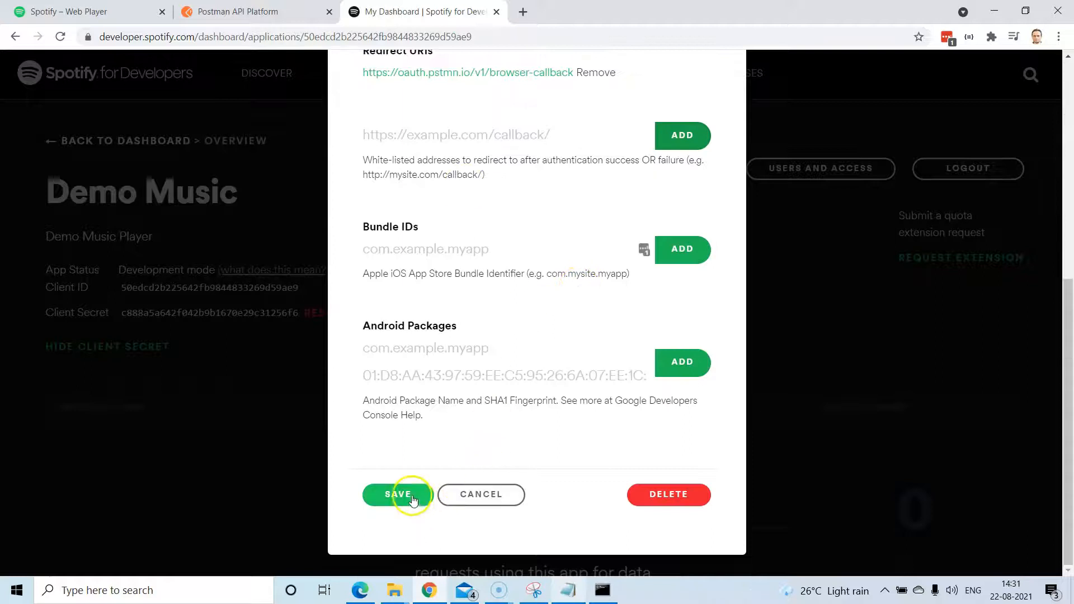
{"action": "left_click", "coordinate": [410, 496]}
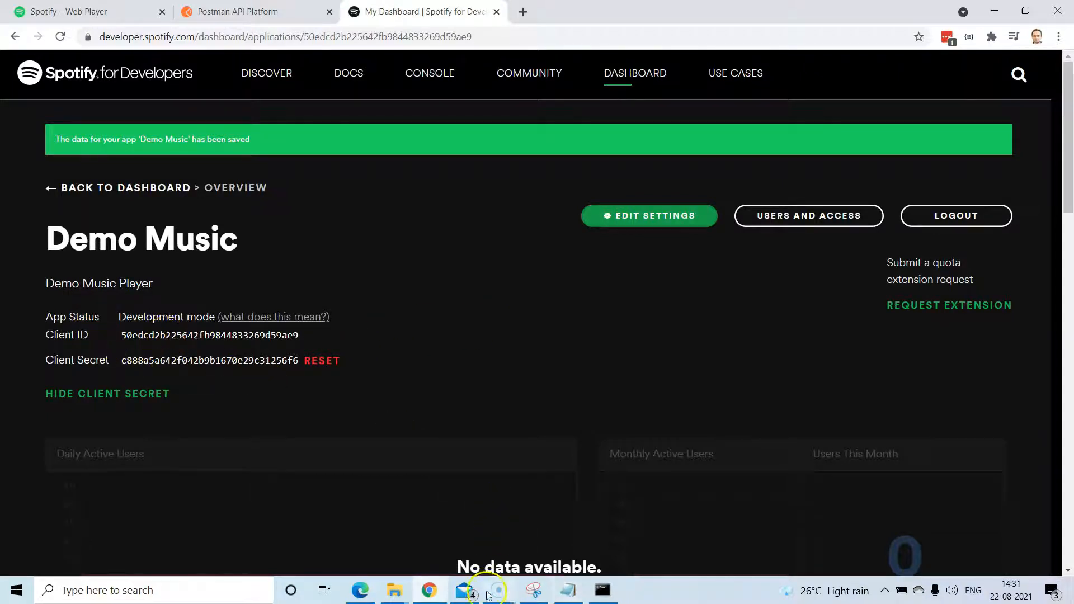
{"action": "left_click", "coordinate": [262, 16]}
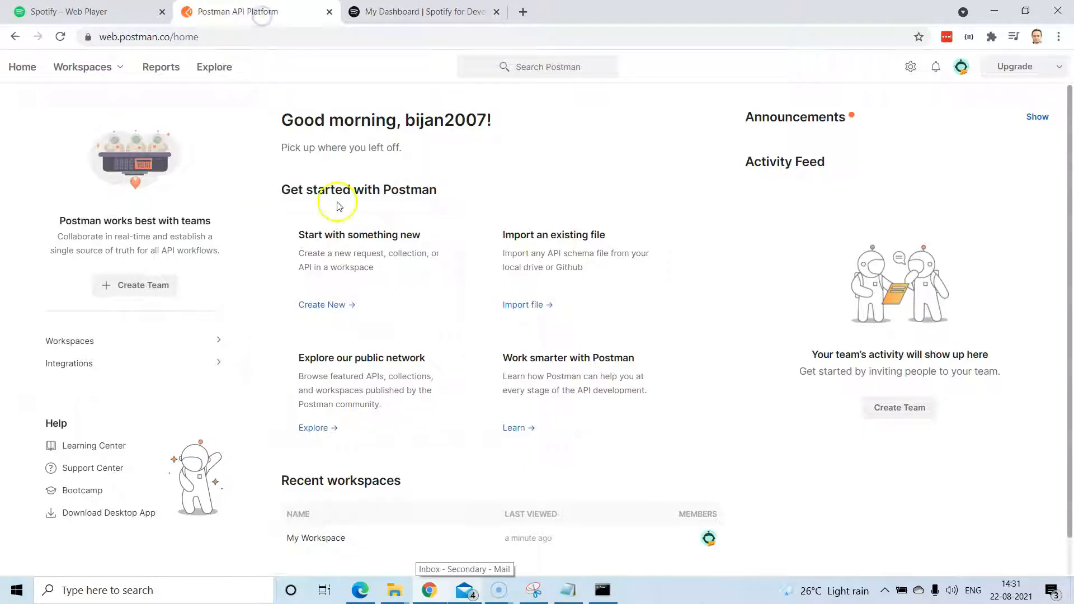
In My Workspace, create the 'Spotify' collection with a blank GET request and open its settings.
{"action": "left_click", "coordinate": [86, 343]}
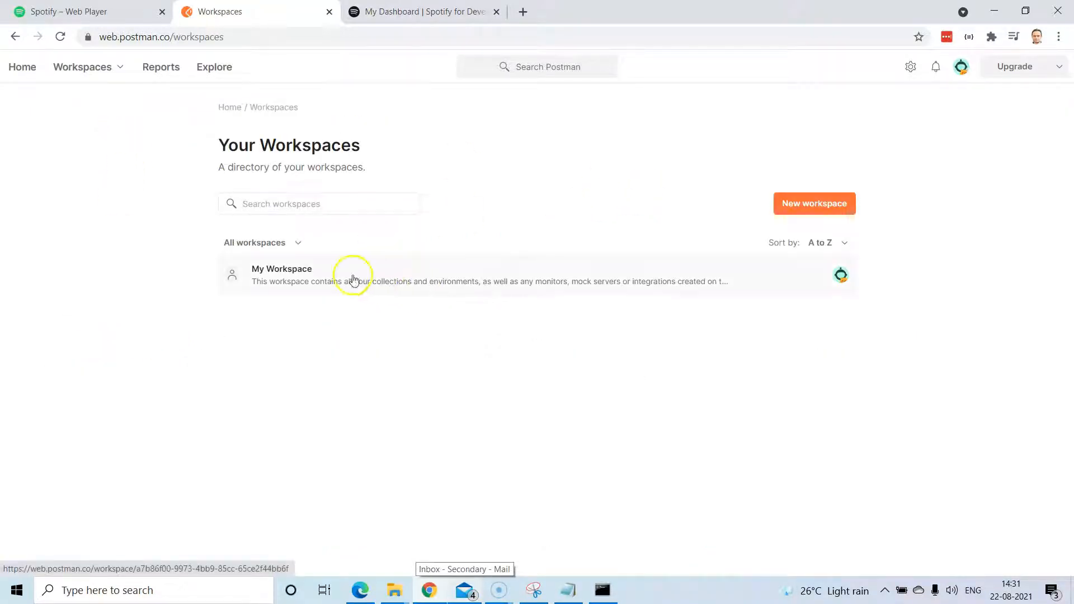
{"action": "left_click", "coordinate": [352, 279]}
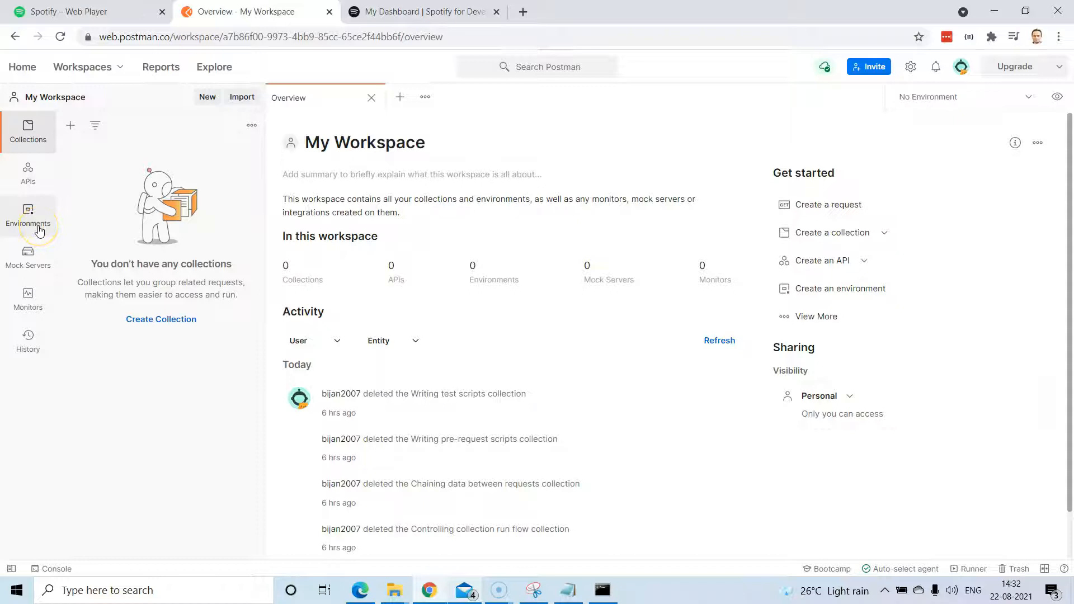
{"action": "left_click", "coordinate": [207, 101]}
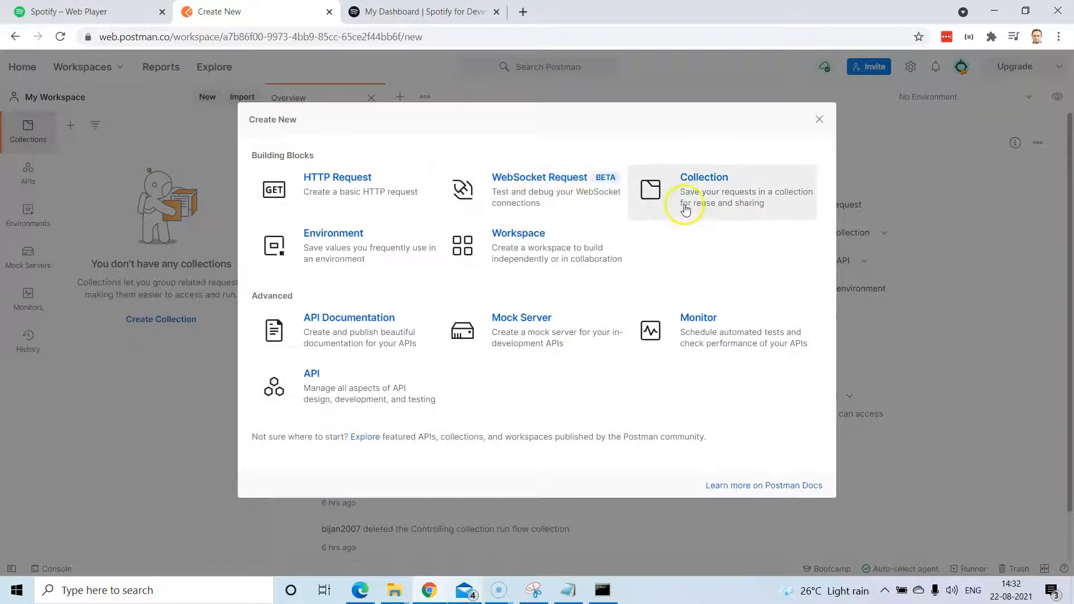
{"action": "left_click", "coordinate": [689, 204]}
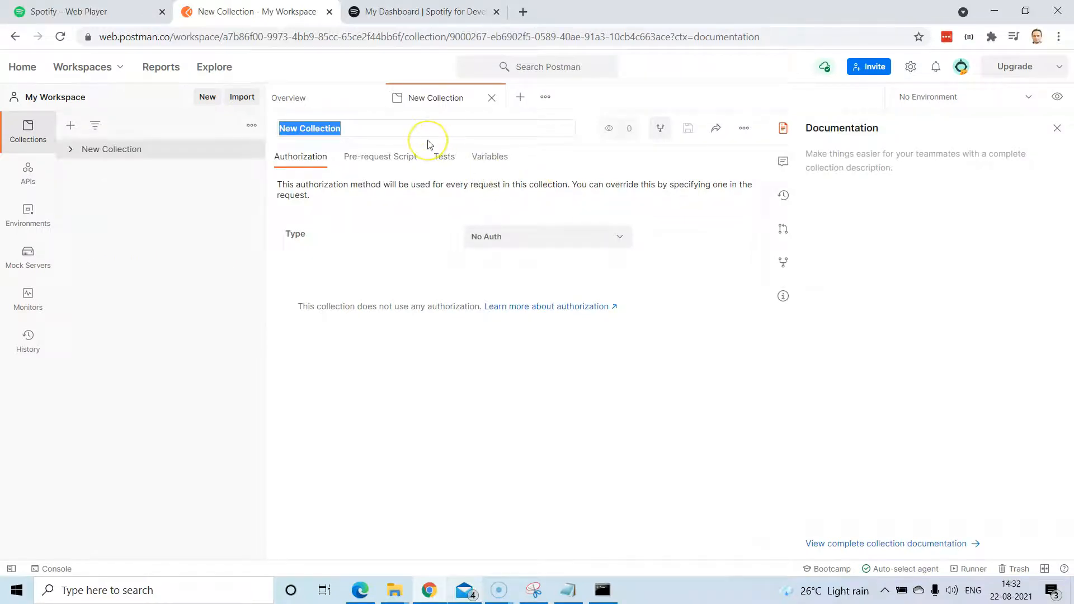
{"action": "type", "text": "s"}
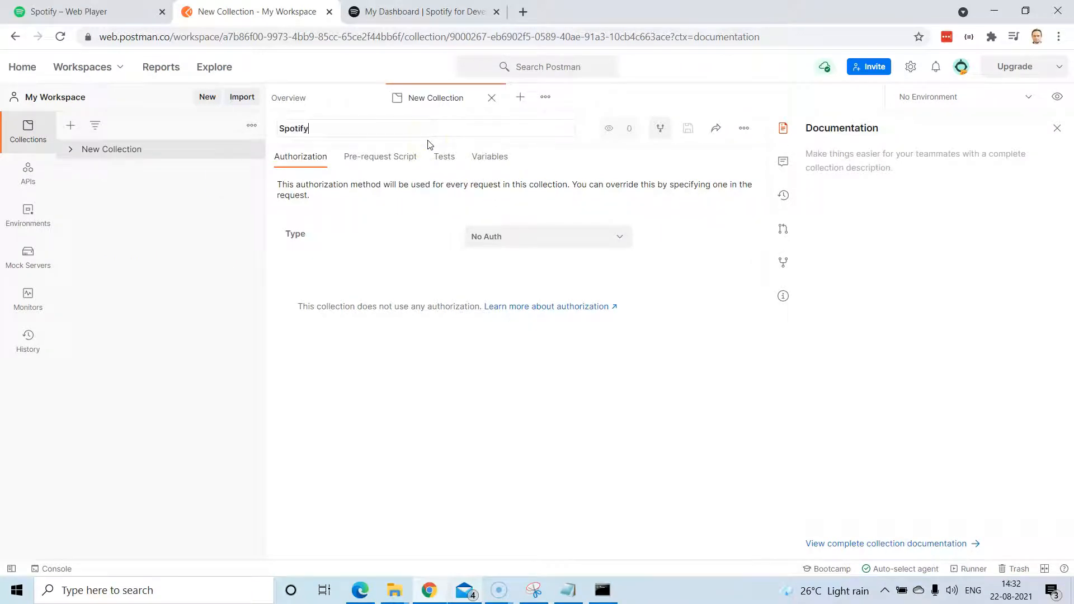
{"action": "left_click", "coordinate": [71, 150]}
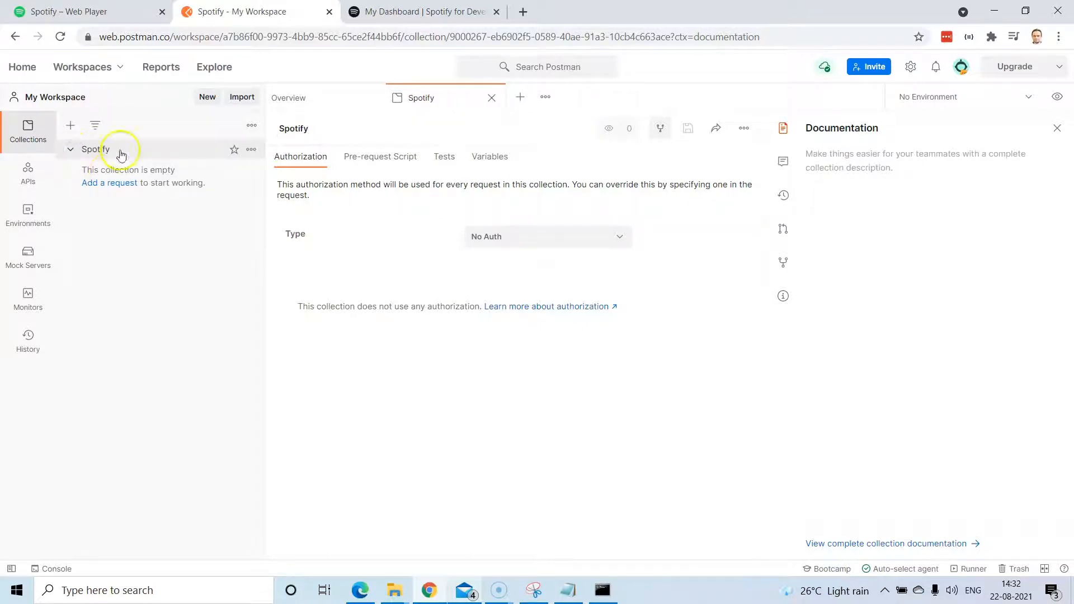
{"action": "left_click", "coordinate": [107, 183]}
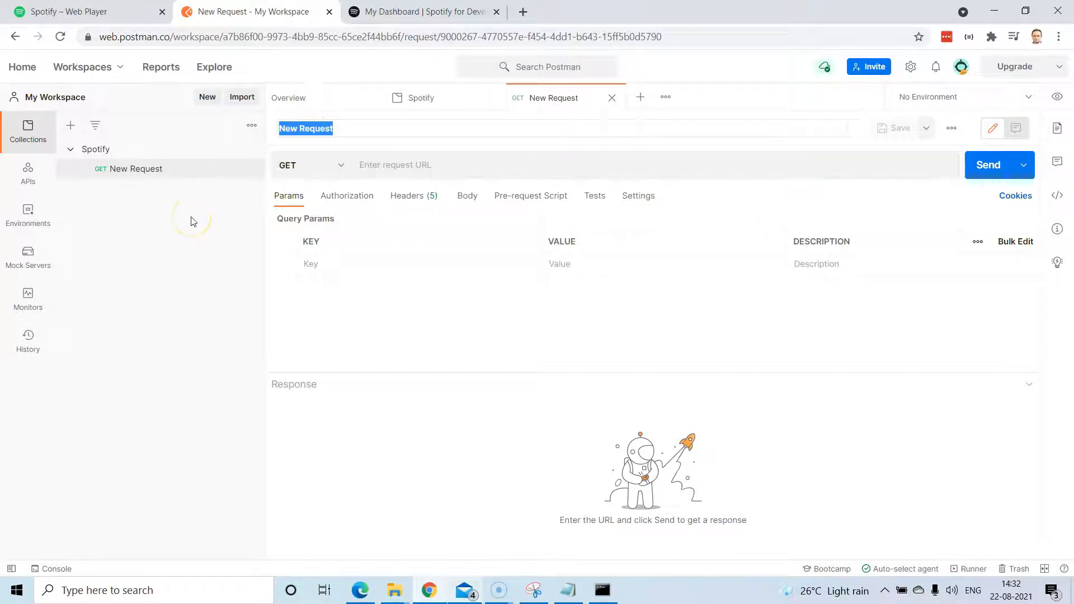
{"action": "left_click", "coordinate": [120, 149]}
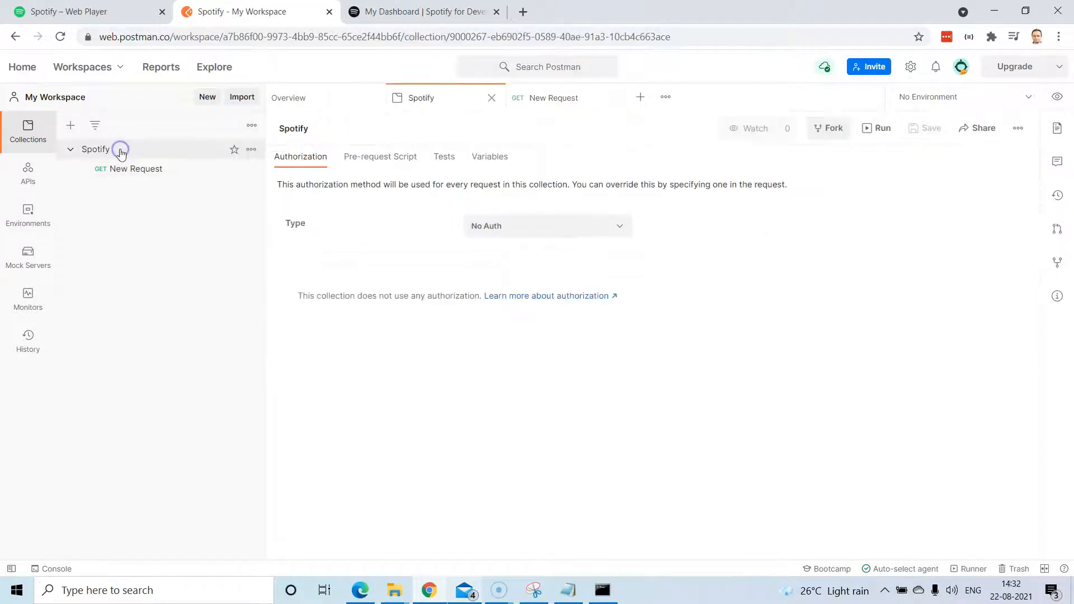
Give the Spotify collection OAuth 2.0 authorization with the Authorization Code grant type.
{"action": "left_click", "coordinate": [323, 160]}
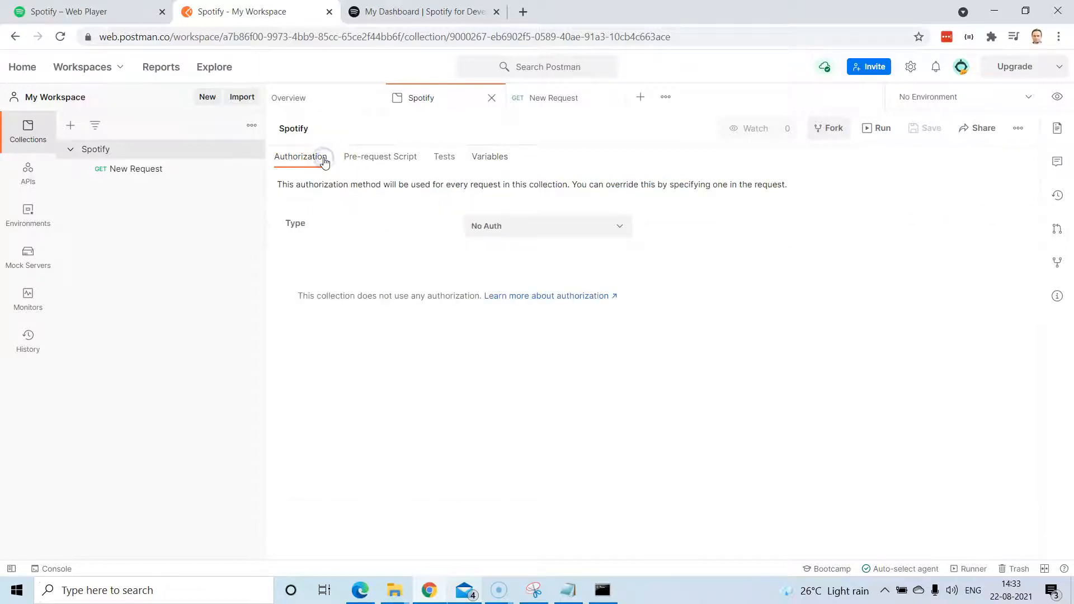
{"action": "left_click", "coordinate": [611, 232]}
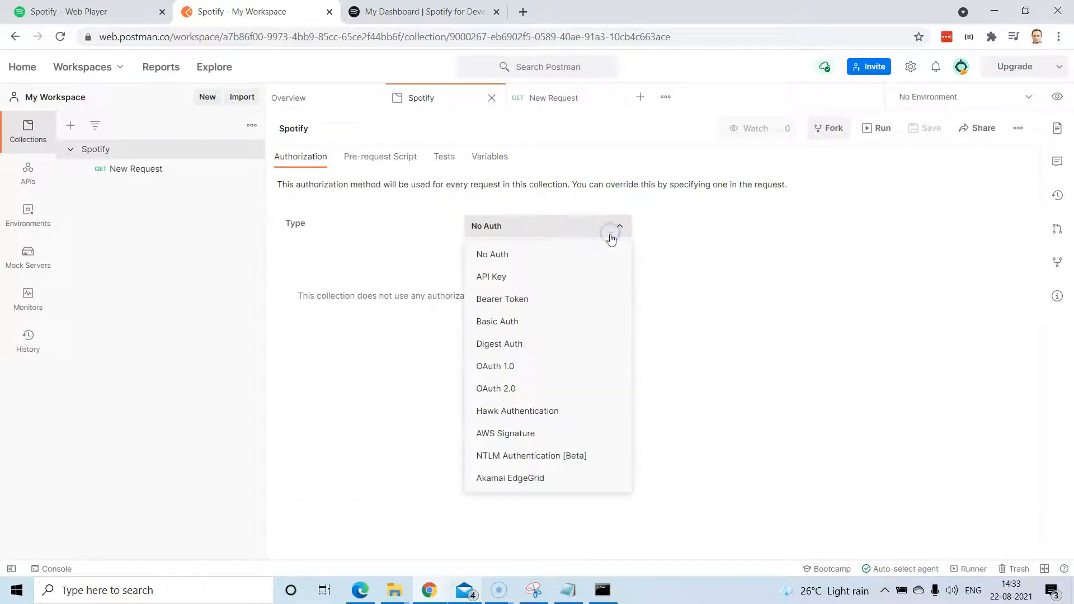
{"action": "left_click", "coordinate": [545, 388]}
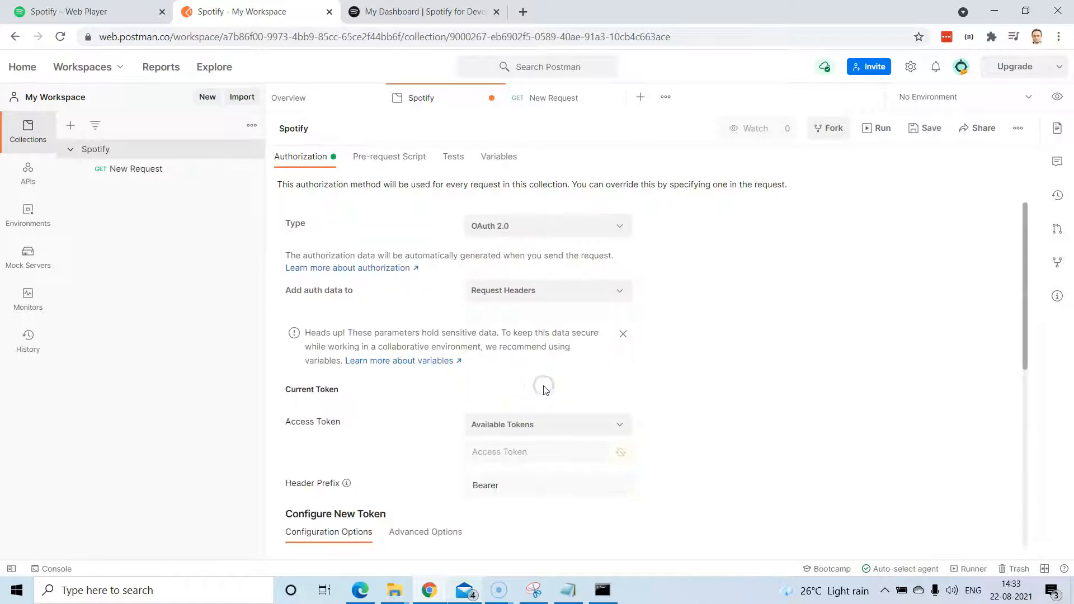
{"action": "scroll", "coordinate": [700, 299], "scroll_direction": "down", "scroll_amount": 3}
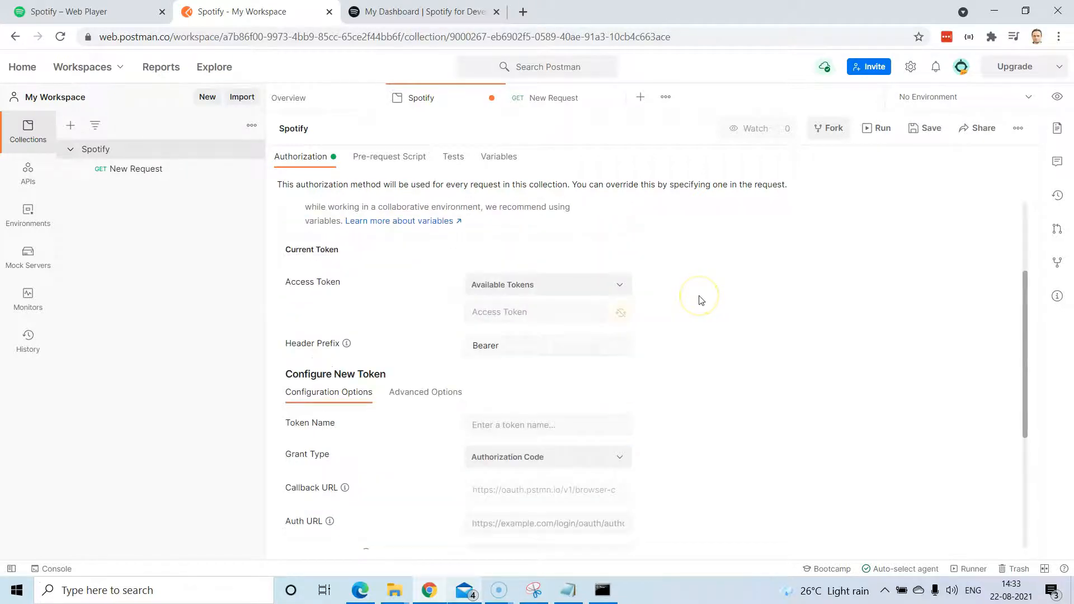
{"action": "scroll", "coordinate": [700, 300], "scroll_direction": "down", "scroll_amount": 3}
{"action": "scroll", "coordinate": [700, 300], "scroll_direction": "up", "scroll_amount": 3}
{"action": "left_click", "coordinate": [603, 282]}
{"action": "left_click", "coordinate": [699, 295]}
{"action": "scroll", "coordinate": [699, 296], "scroll_direction": "down", "scroll_amount": 4}
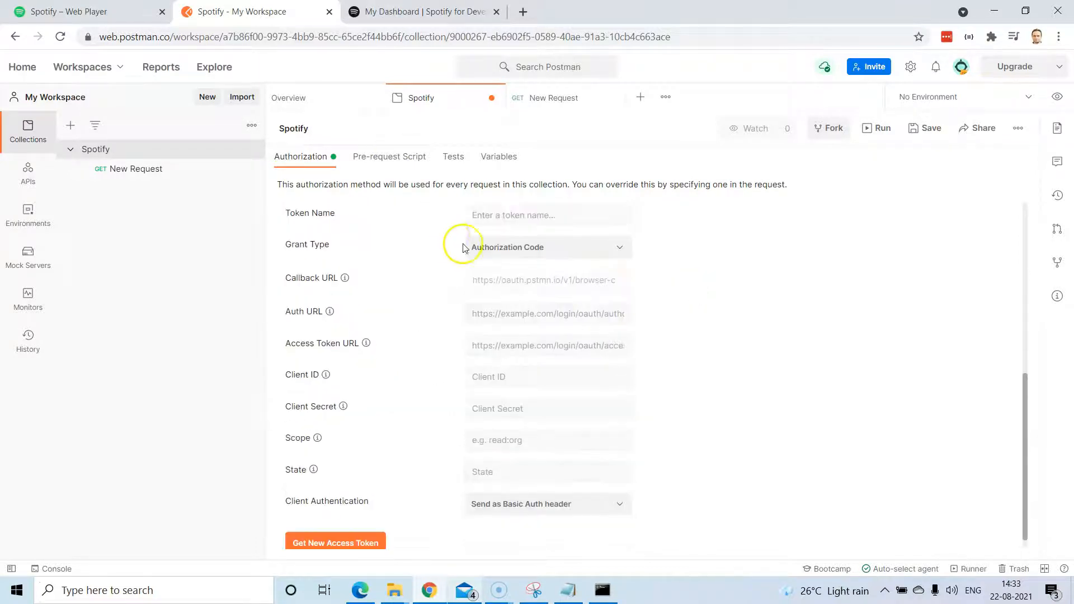
{"action": "left_click", "coordinate": [601, 250]}
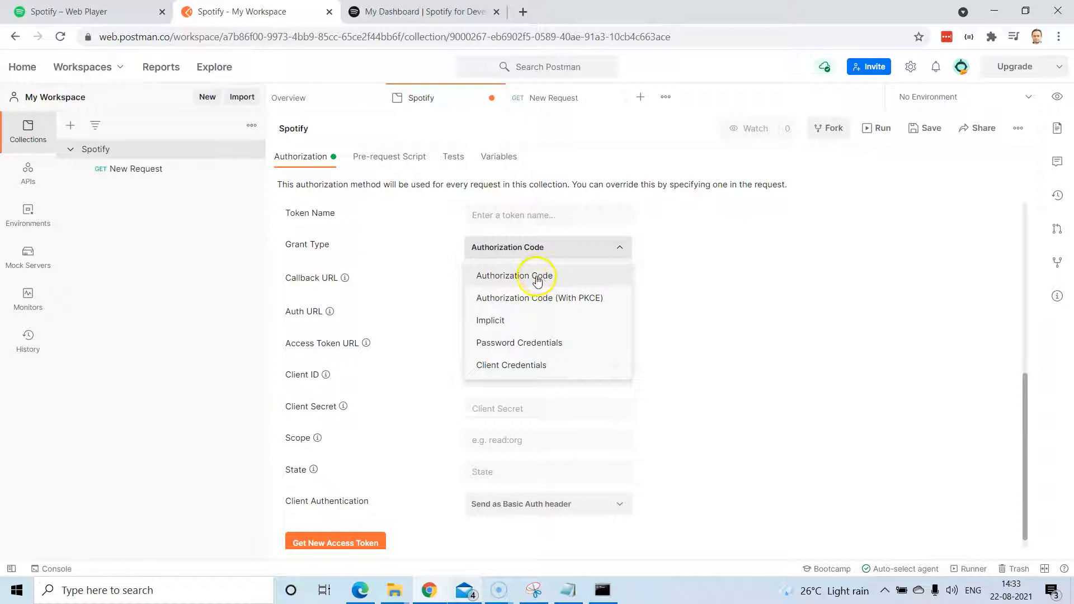
{"action": "left_click", "coordinate": [672, 271]}
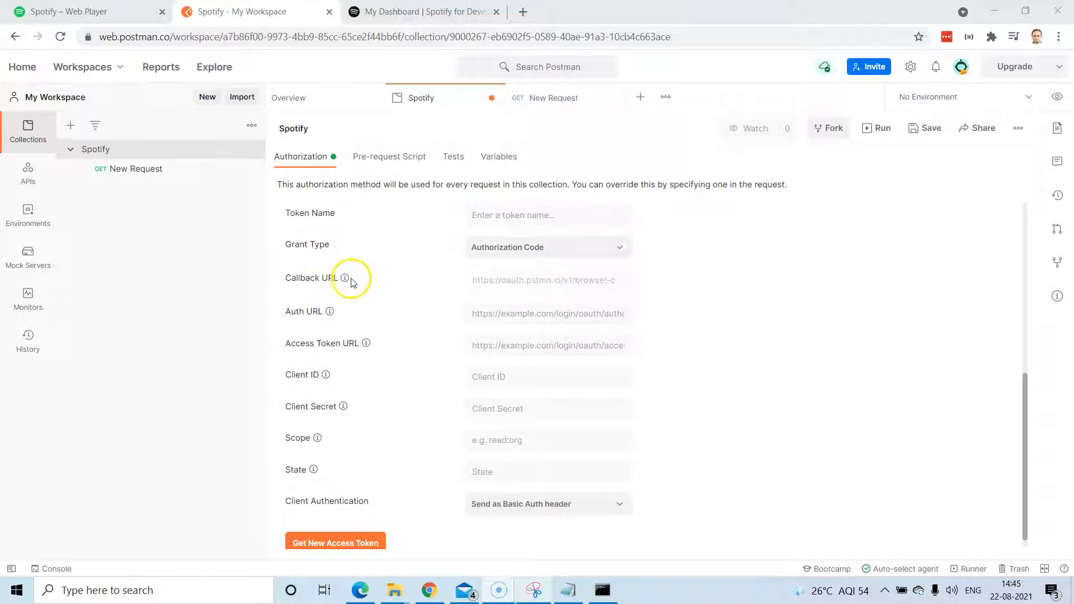
{"action": "left_click", "coordinate": [383, 6]}
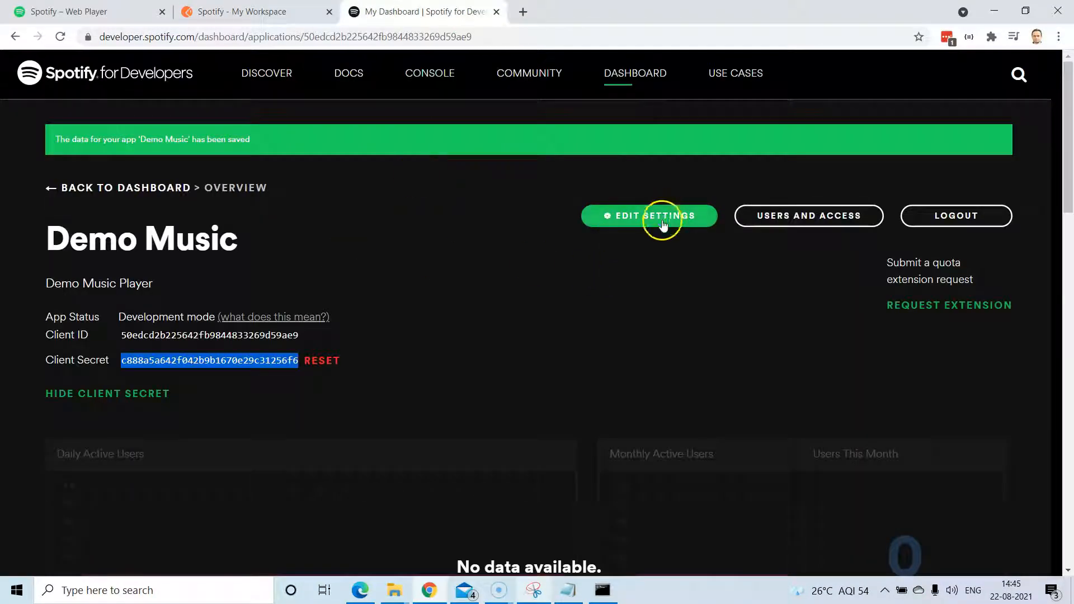
Reopen the Demo Music app settings and cancel them without changes.
{"action": "left_click", "coordinate": [661, 220]}
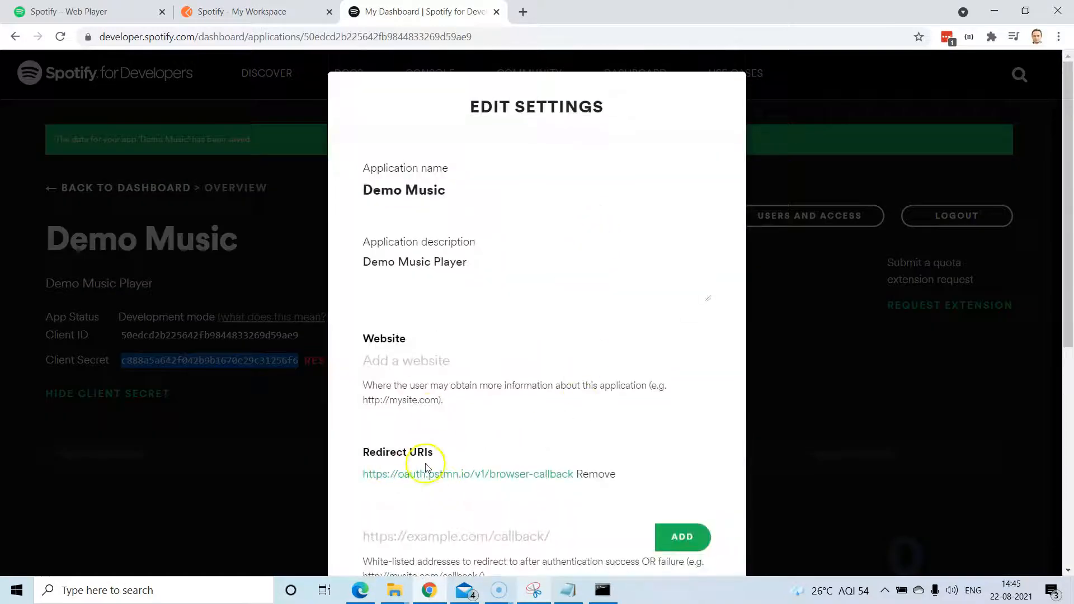
{"action": "scroll", "coordinate": [758, 453], "scroll_direction": "down", "scroll_amount": 7}
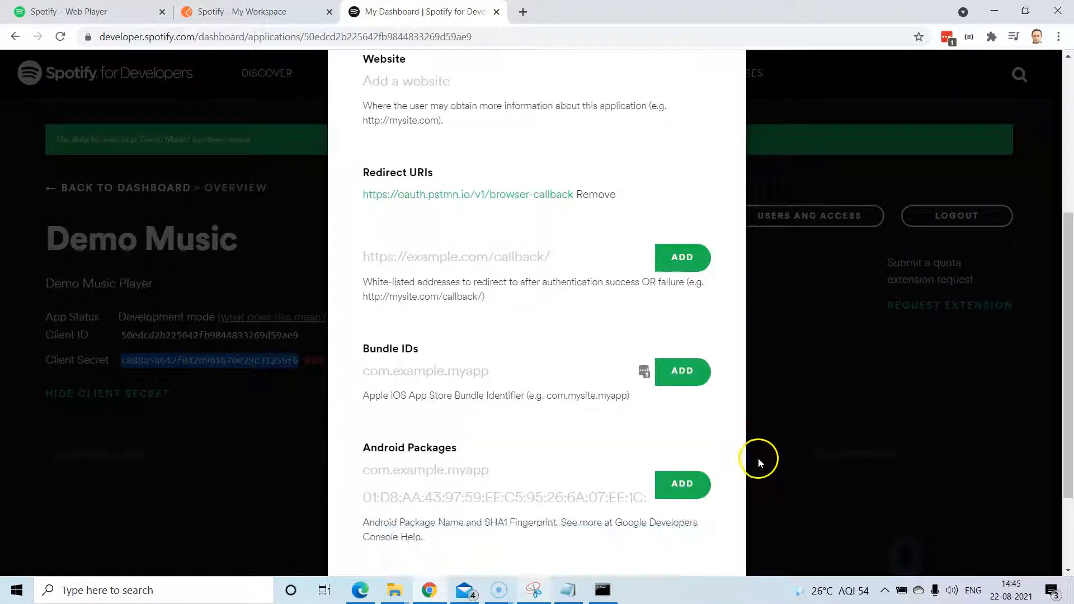
{"action": "left_click", "coordinate": [485, 501]}
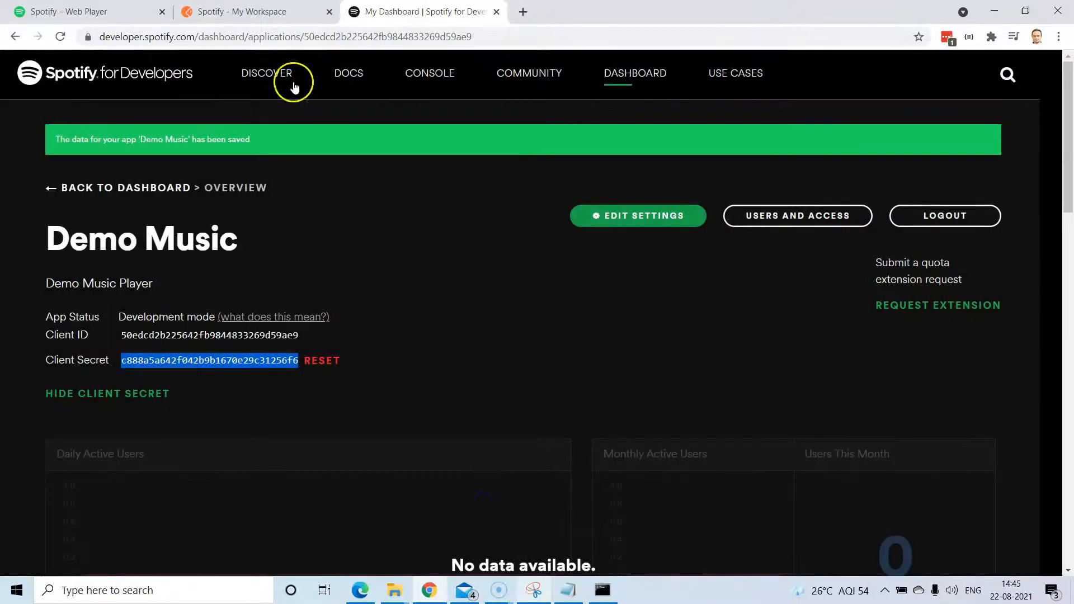
{"action": "left_click", "coordinate": [128, 12]}
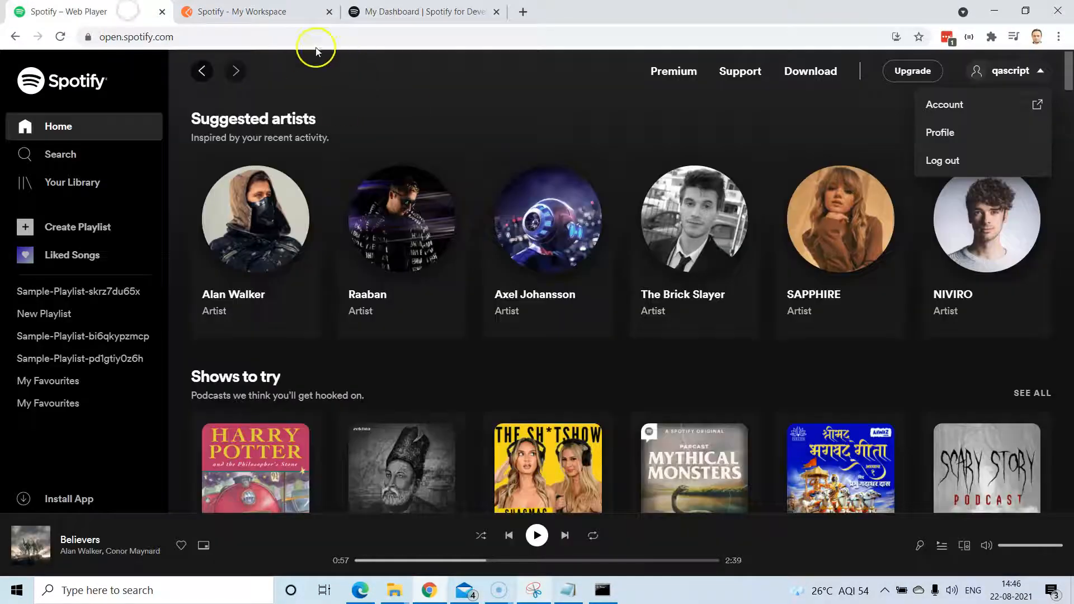
{"action": "left_click", "coordinate": [278, 12]}
{"action": "scroll", "coordinate": [671, 341], "scroll_direction": "up", "scroll_amount": 1}
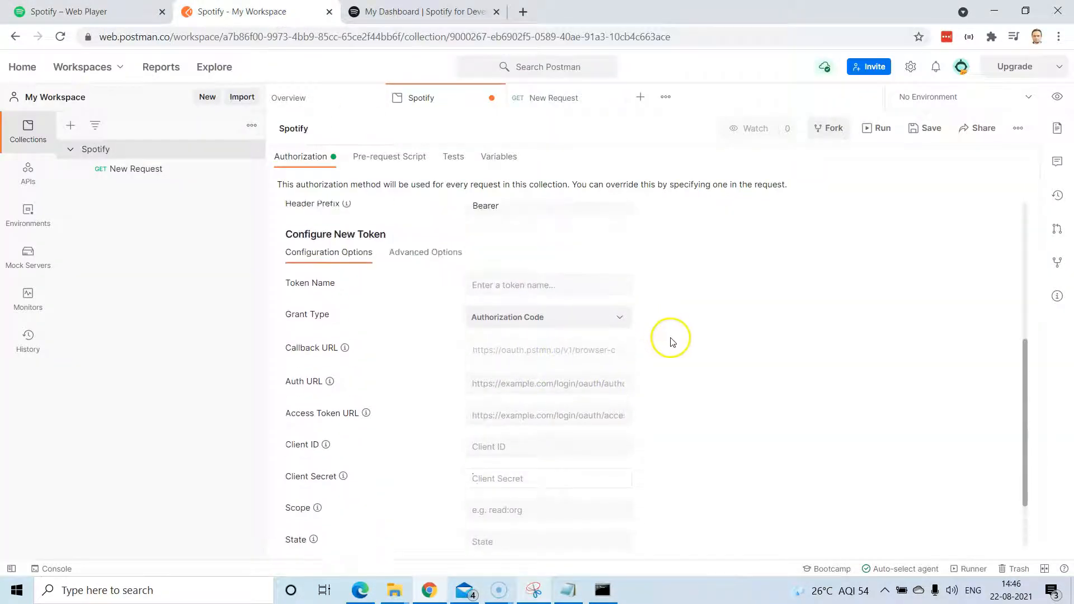
{"action": "left_click", "coordinate": [474, 352]}
{"action": "left_click_drag", "start_coordinate": [473, 351], "coordinate": [607, 365]}
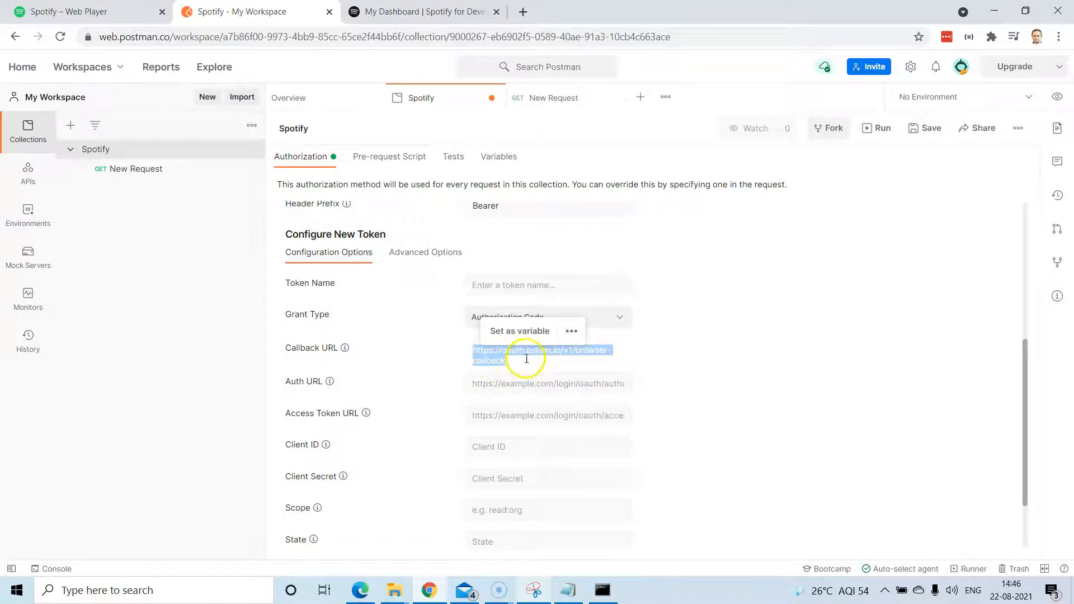
{"action": "left_click", "coordinate": [582, 384]}
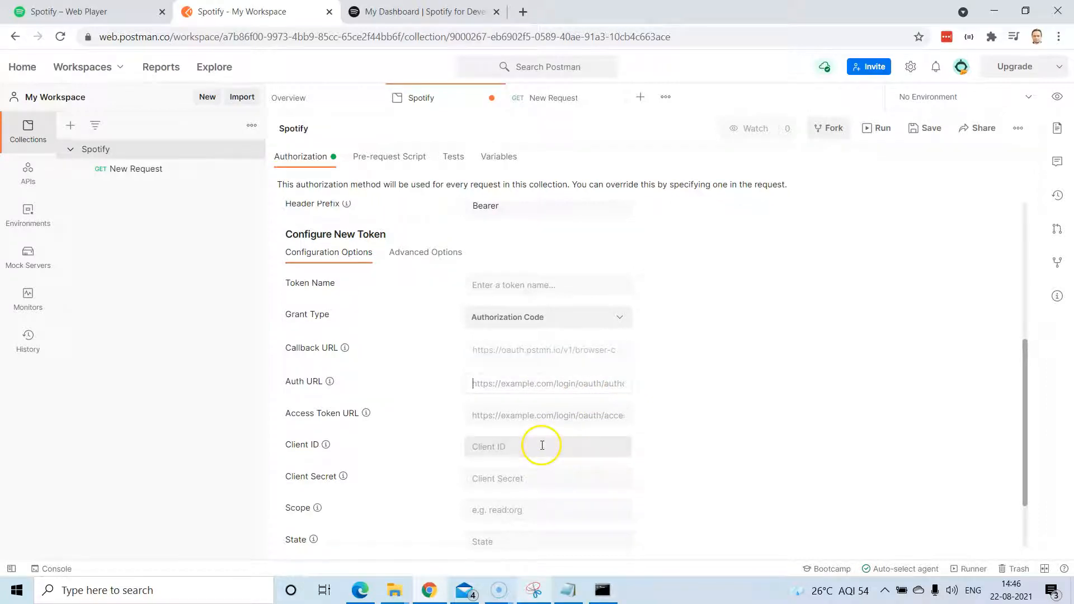
{"action": "scroll", "coordinate": [537, 408], "scroll_direction": "down", "scroll_amount": 1}
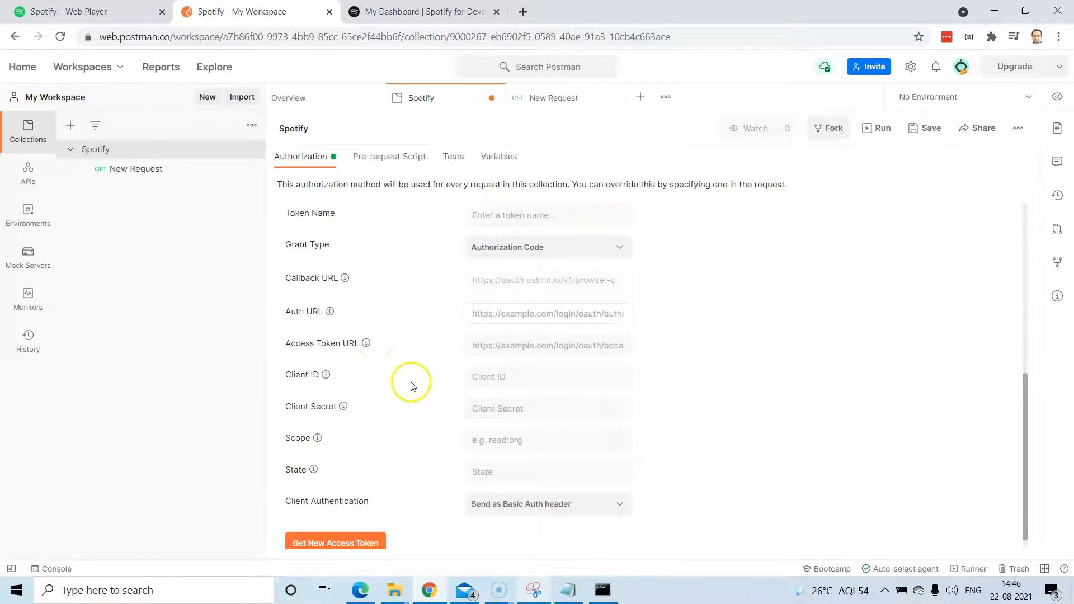
Copy Demo Music's Client ID from the dashboard into Postman's Client ID field.
{"action": "left_click", "coordinate": [483, 409]}
{"action": "left_click", "coordinate": [426, 13]}
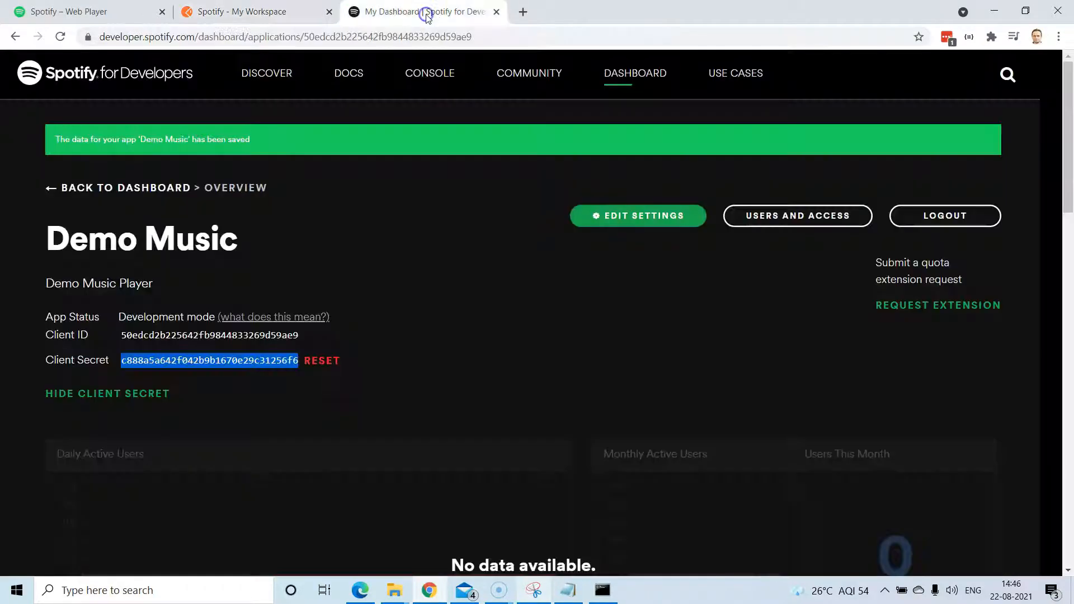
{"action": "double_click", "coordinate": [158, 334]}
{"action": "key", "text": "ctrl+c"}
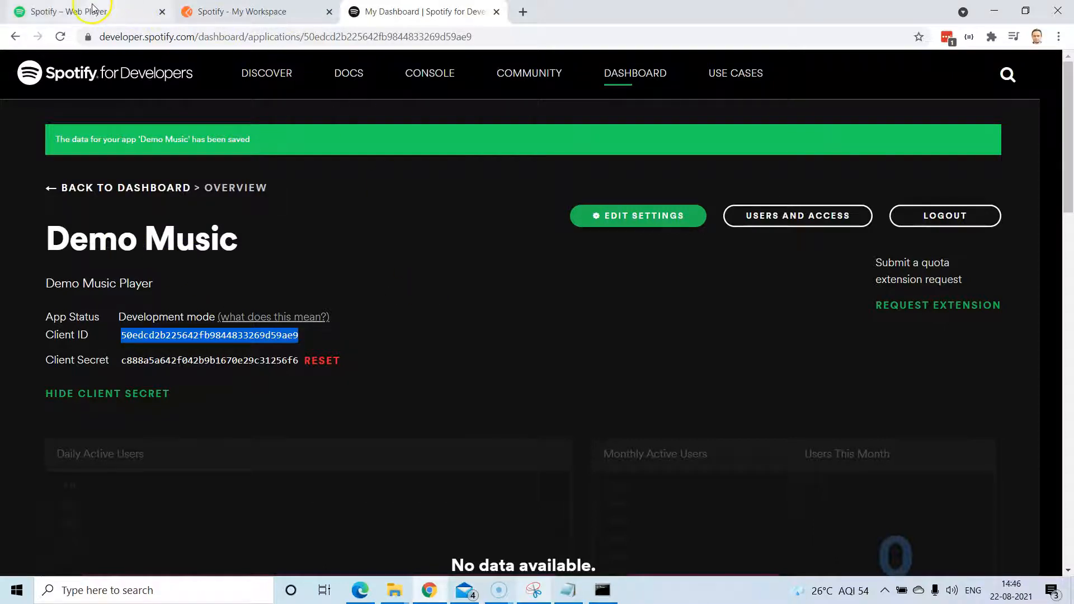
{"action": "left_click", "coordinate": [73, 11]}
{"action": "left_click", "coordinate": [269, 7]}
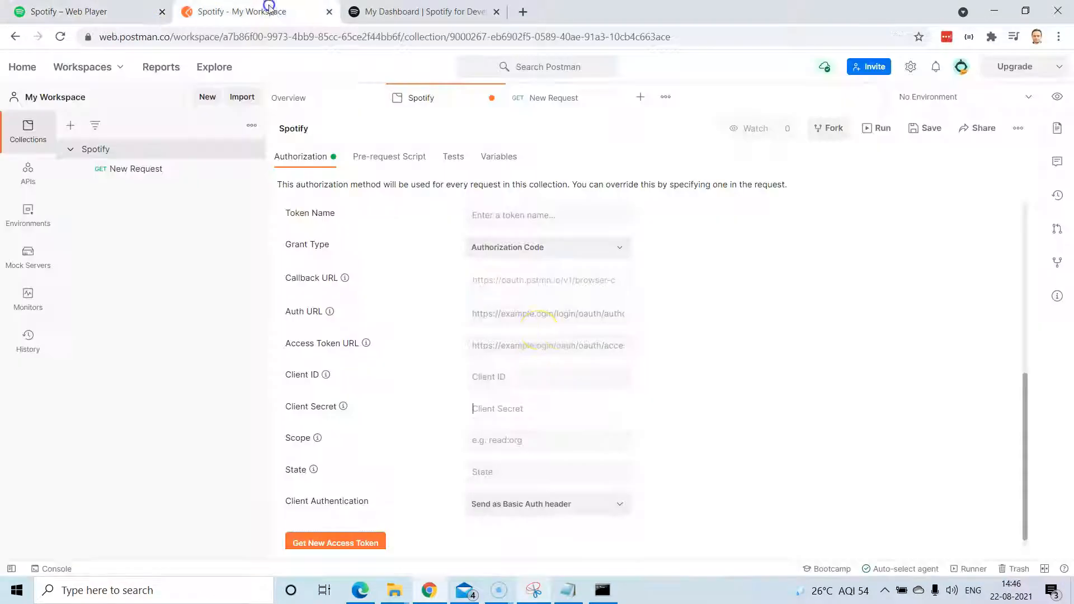
{"action": "left_click", "coordinate": [519, 378]}
{"action": "key", "text": "ctrl+v"}
Copy the Client Secret into Postman's Client Secret field and double-check the Client ID.
{"action": "left_click", "coordinate": [398, 11]}
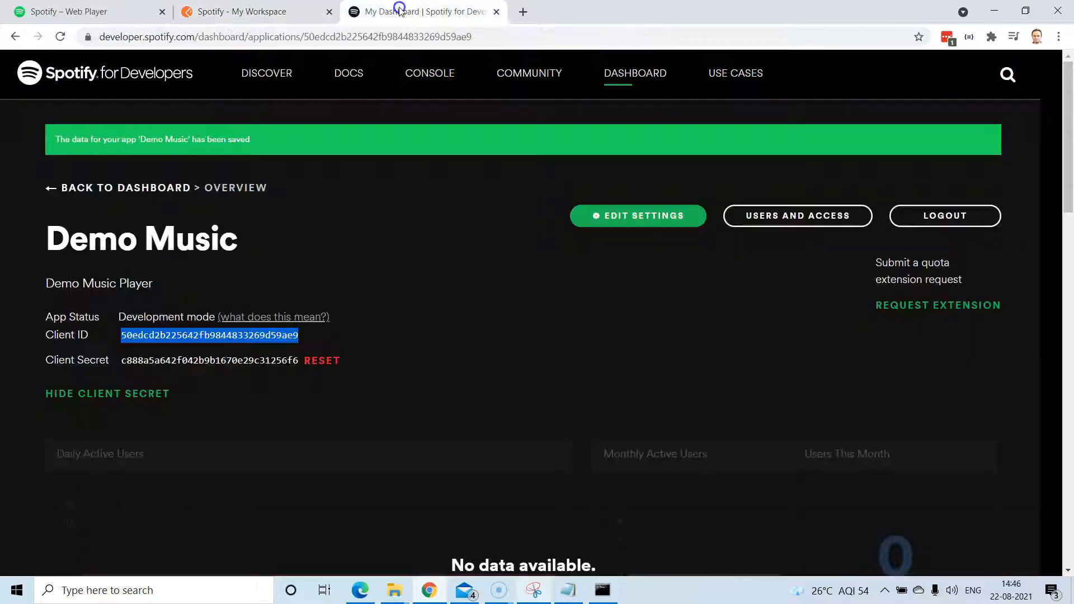
{"action": "double_click", "coordinate": [260, 360]}
{"action": "key", "text": "ctrl+c"}
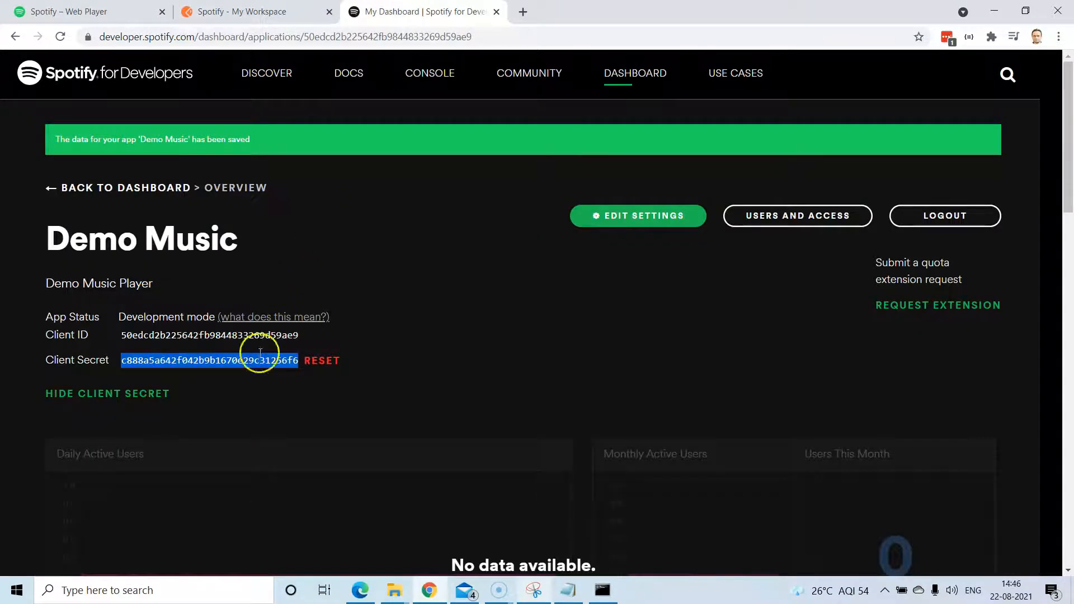
{"action": "left_click", "coordinate": [225, 8]}
{"action": "left_click", "coordinate": [508, 410]}
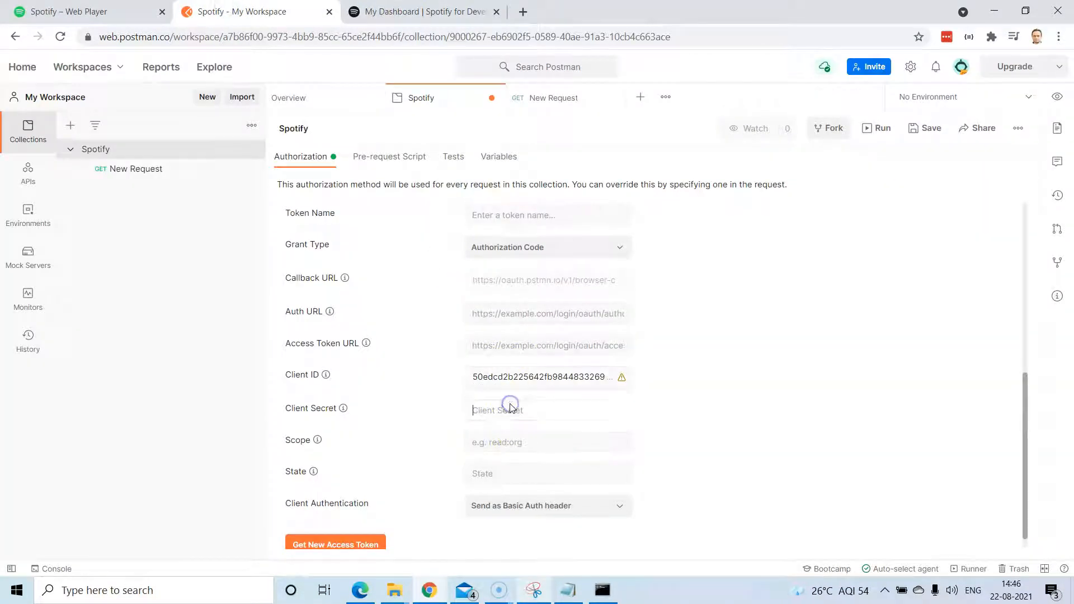
{"action": "key", "text": "ctrl+v"}
{"action": "mouse_move", "coordinate": [624, 384]}
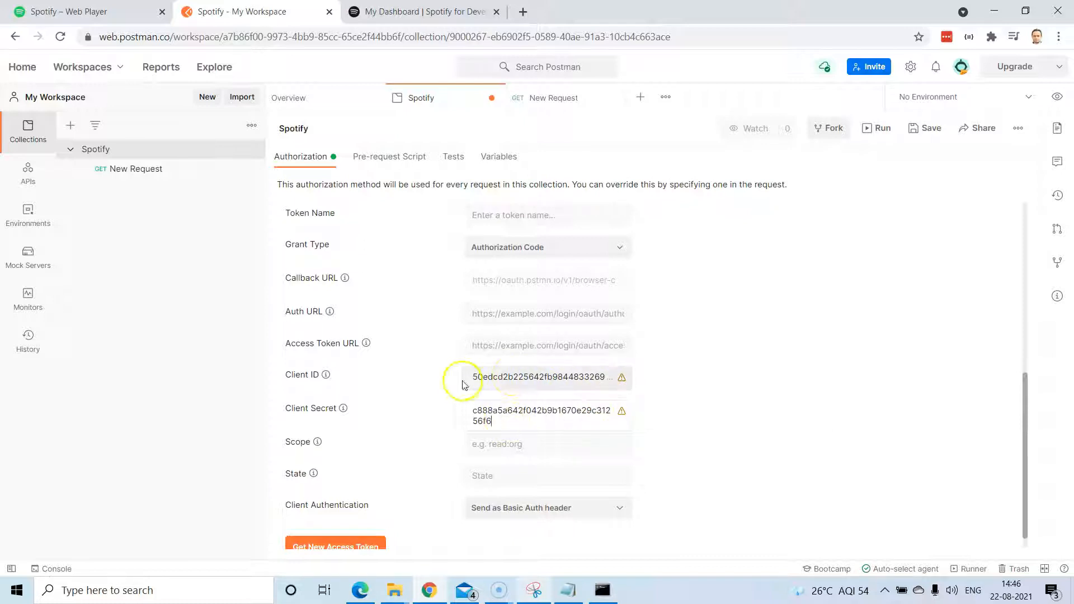
{"action": "left_click", "coordinate": [585, 376]}
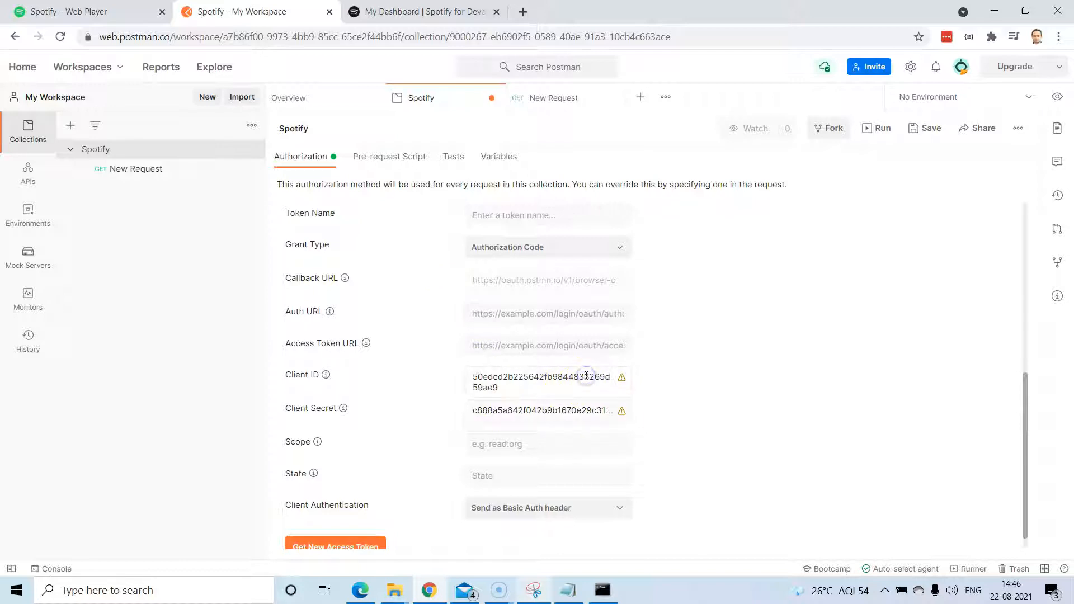
{"action": "left_click", "coordinate": [558, 412]}
{"action": "double_click", "coordinate": [560, 412]}
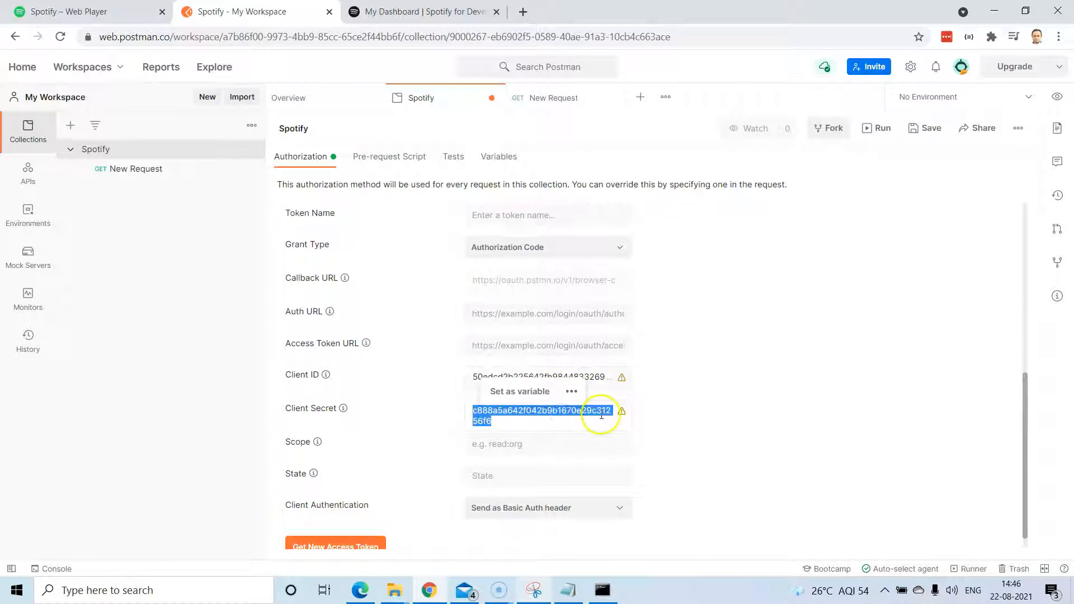
{"action": "left_click", "coordinate": [536, 393]}
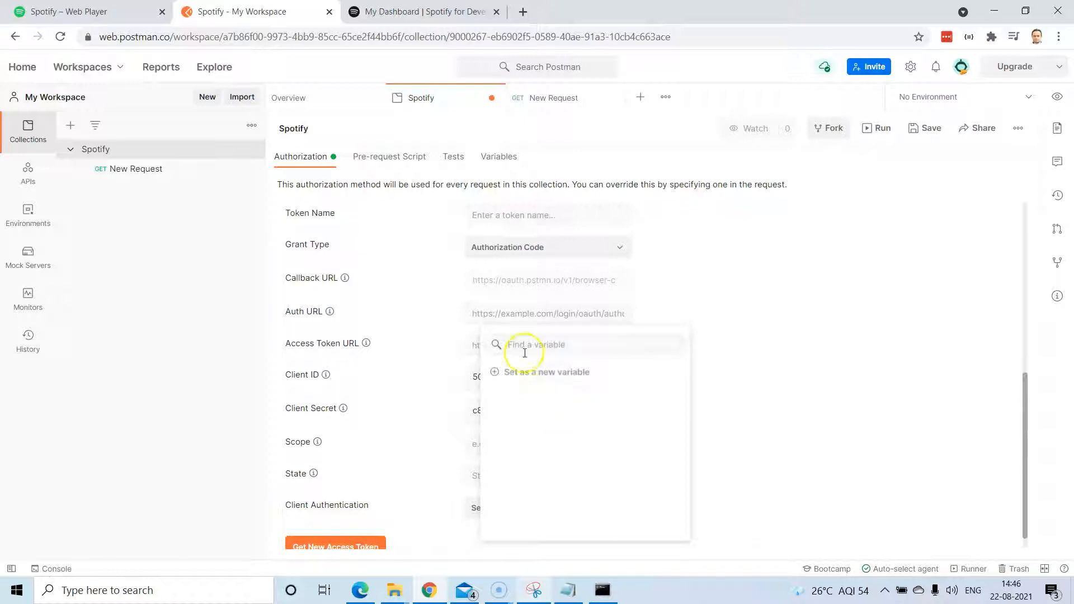
{"action": "left_click", "coordinate": [495, 371]}
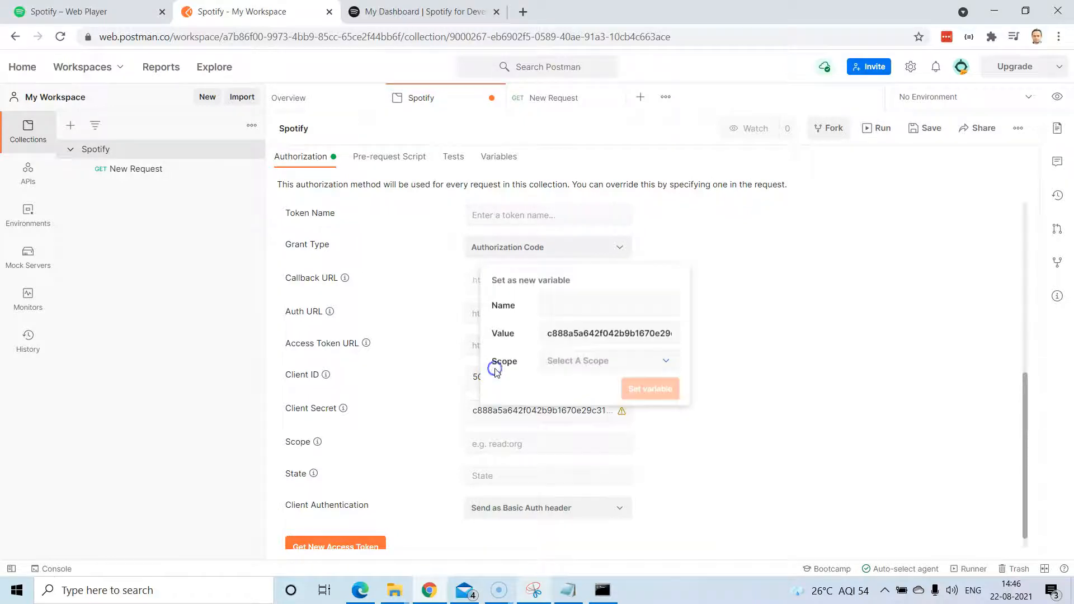
{"action": "left_click", "coordinate": [574, 299]}
{"action": "left_click", "coordinate": [651, 359]}
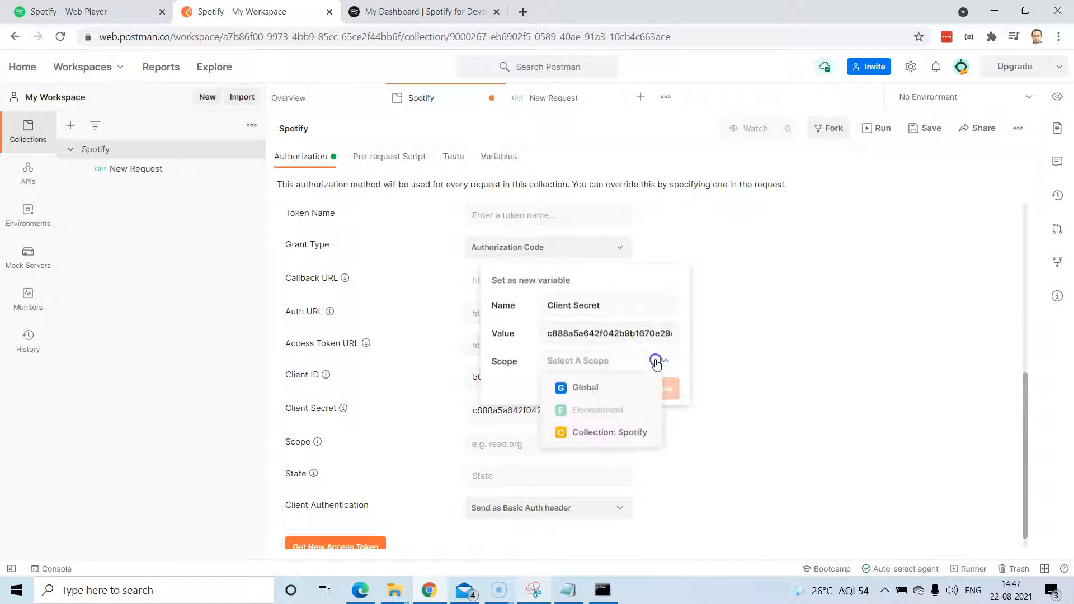
{"action": "left_click", "coordinate": [609, 434]}
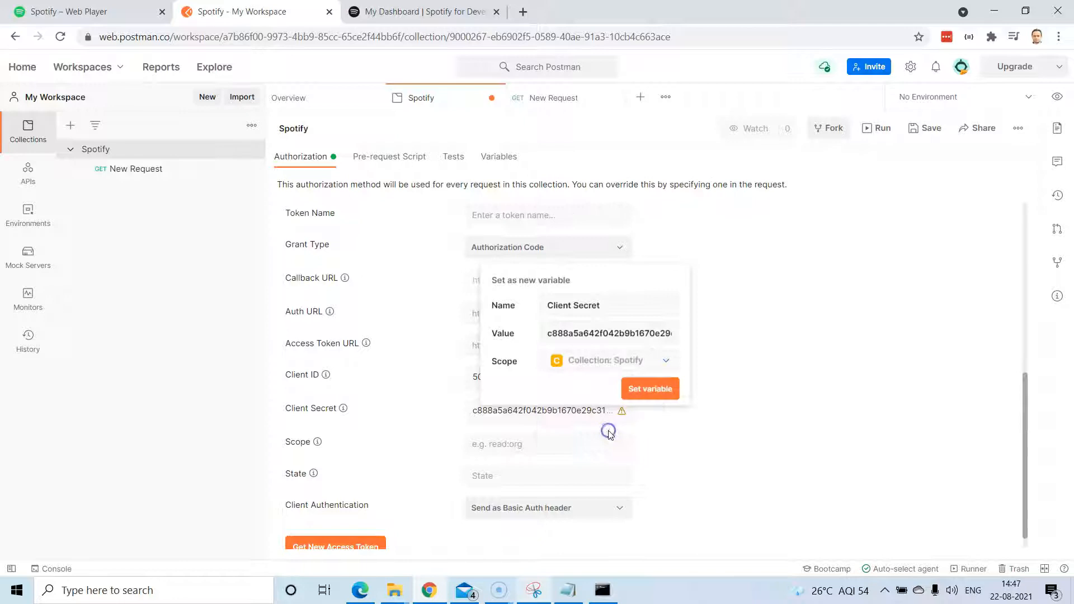
{"action": "left_click", "coordinate": [645, 362]}
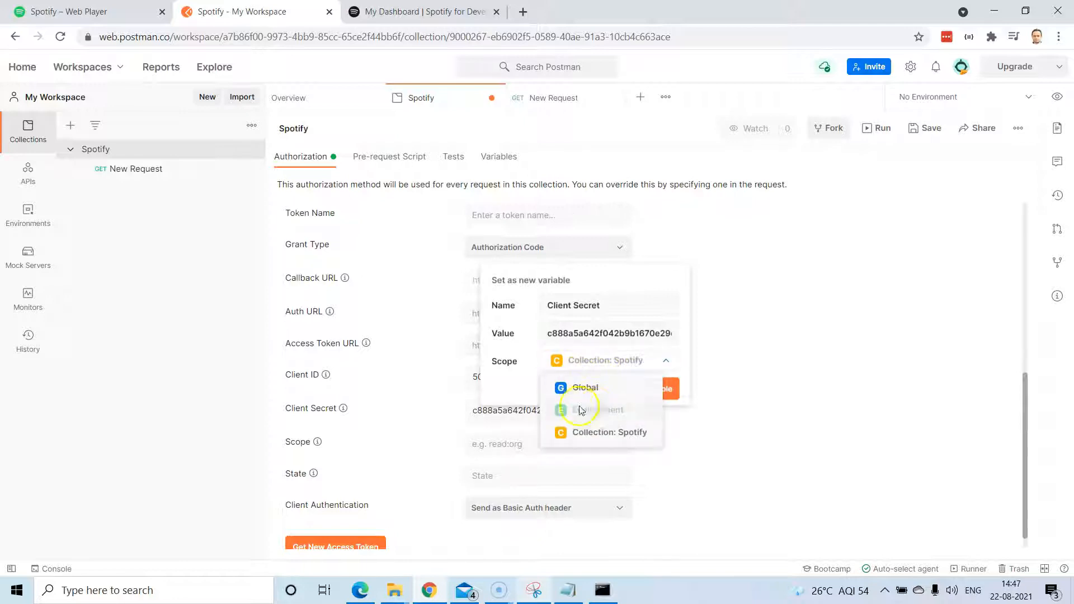
{"action": "left_click", "coordinate": [783, 323]}
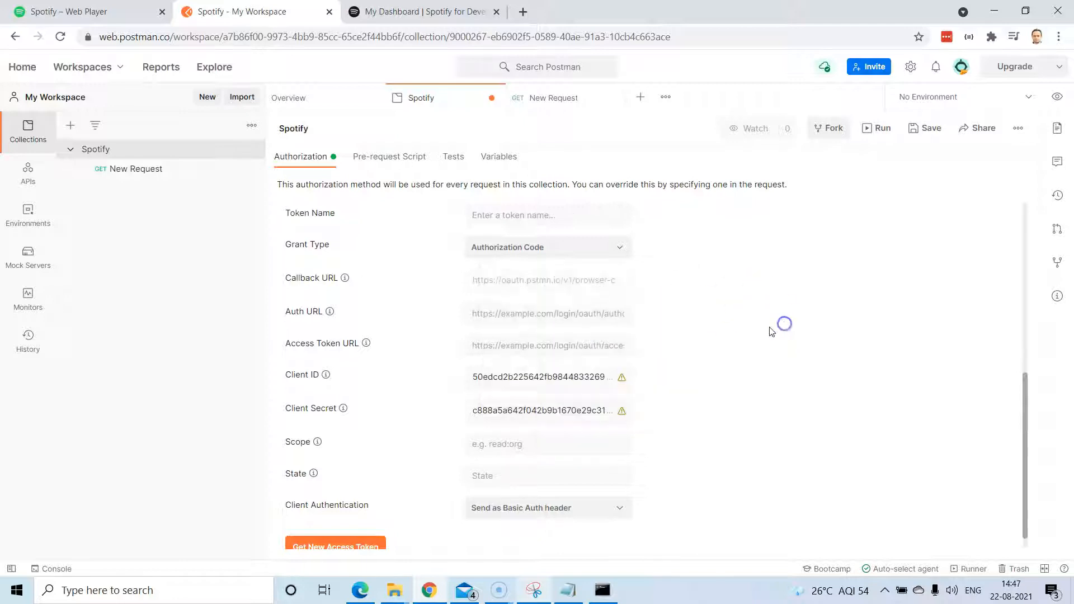
Create a new environment named Spotify and start a Client ID variable.
{"action": "left_click", "coordinate": [28, 215]}
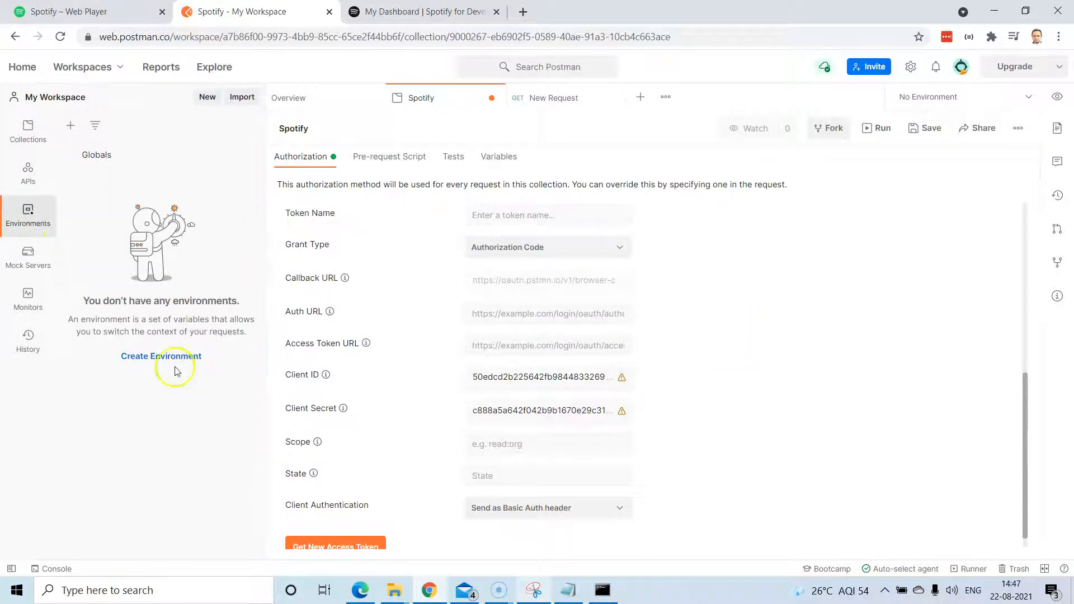
{"action": "left_click", "coordinate": [168, 356]}
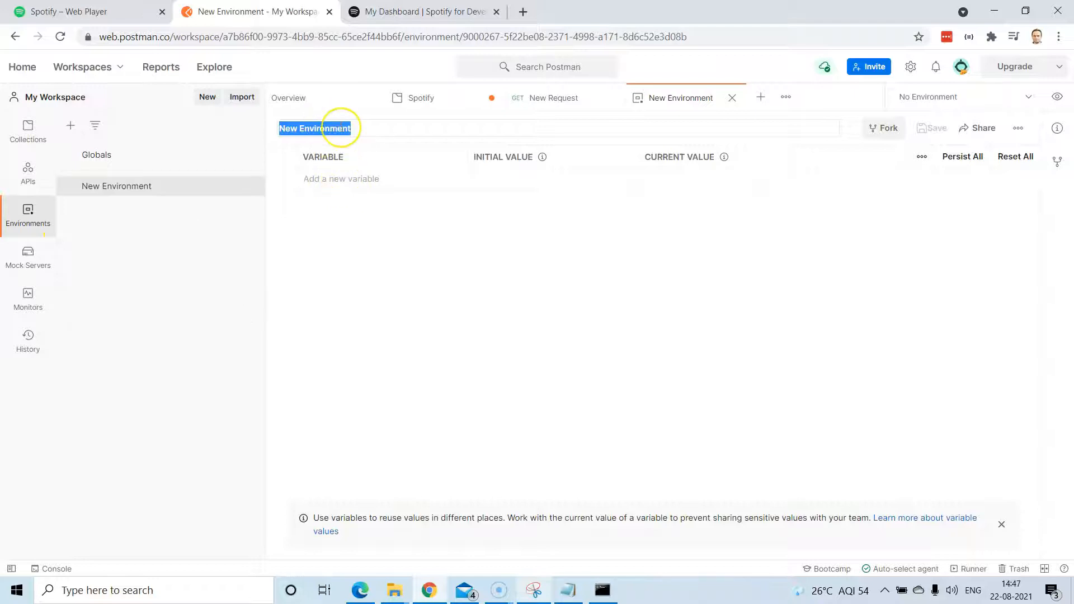
{"action": "type", "text": "Spotify"}
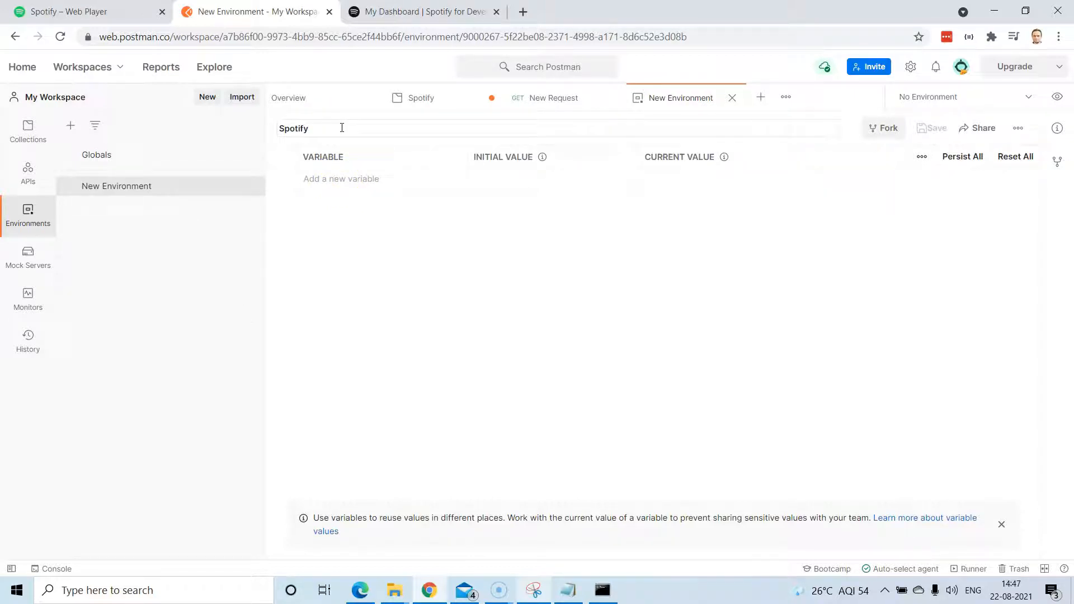
{"action": "left_click", "coordinate": [376, 263]}
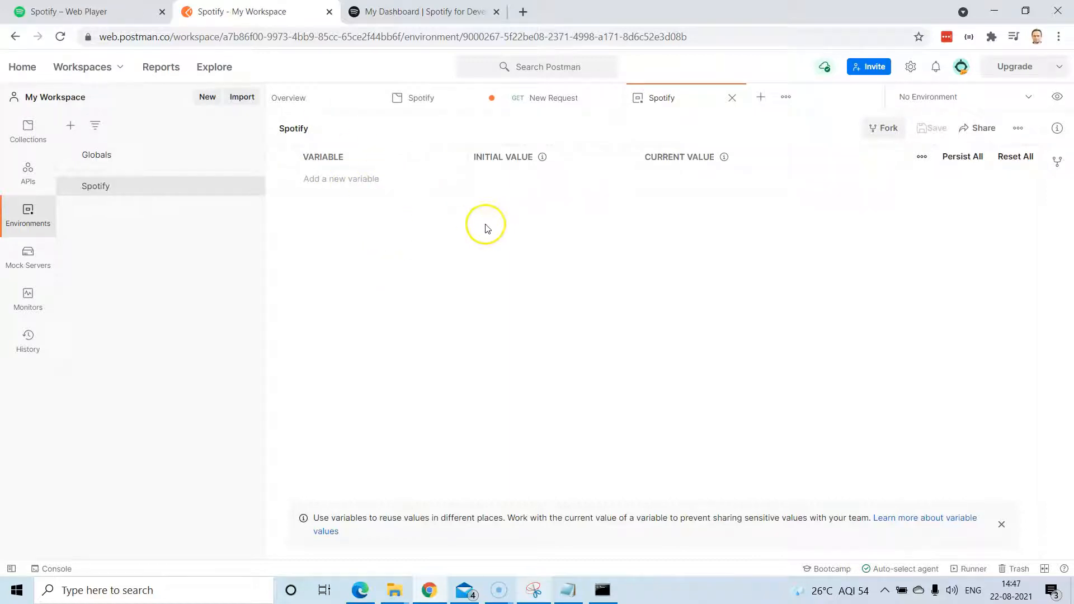
{"action": "left_click", "coordinate": [376, 178]}
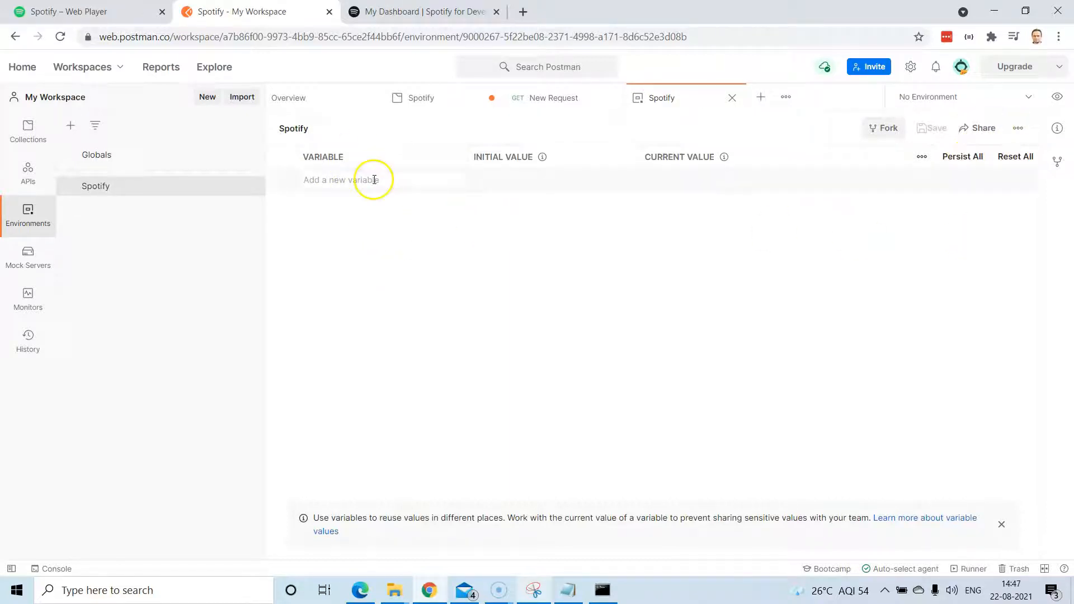
{"action": "type", "text": "c"}
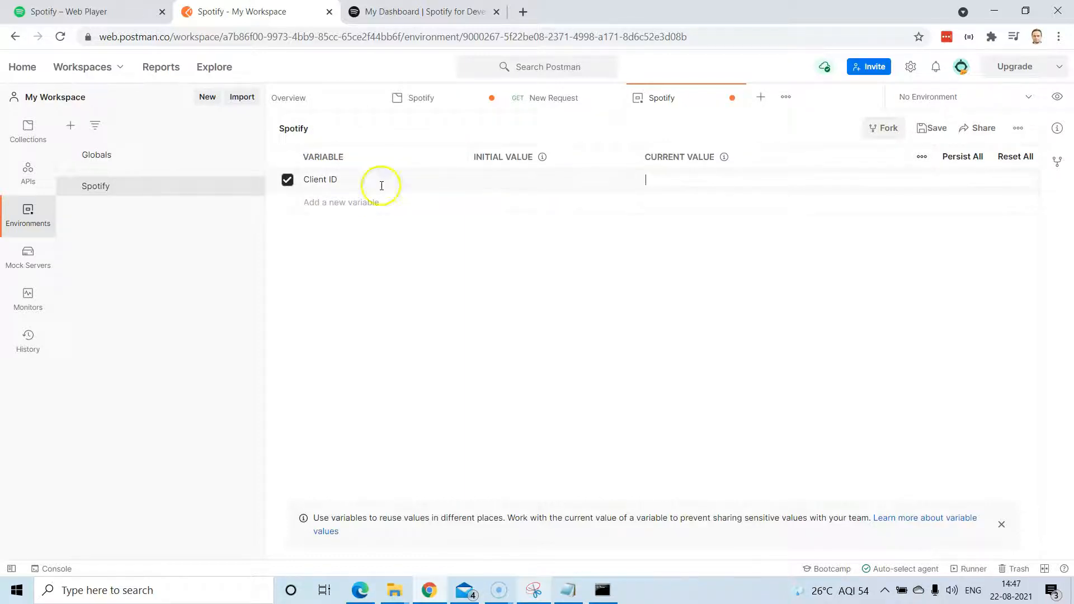
Copy the app's Client ID from the Spotify dashboard into the variable's current value.
{"action": "left_click", "coordinate": [576, 591]}
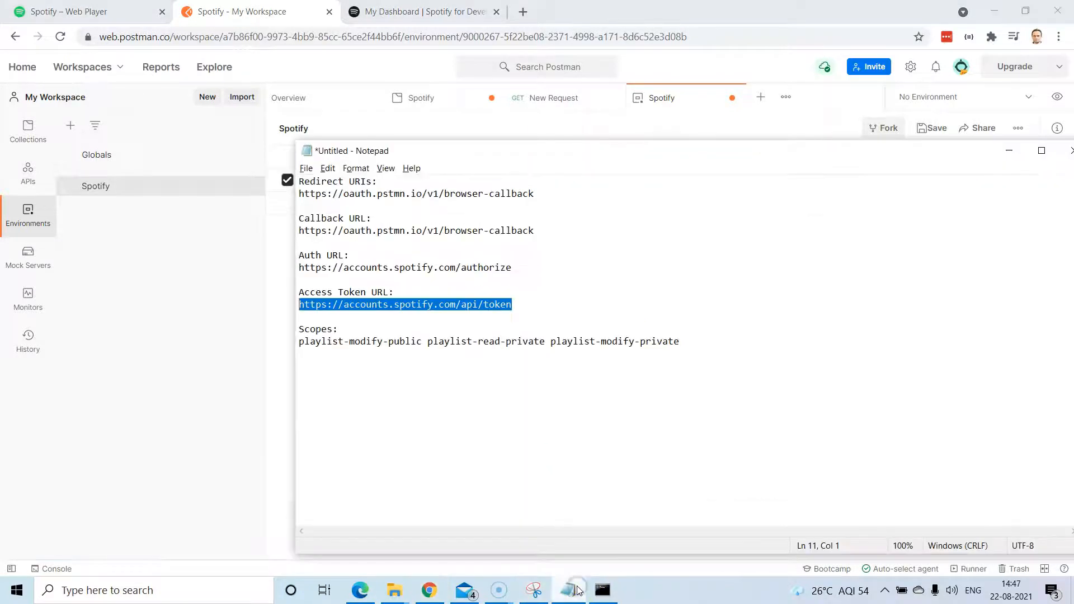
{"action": "left_click", "coordinate": [392, 13]}
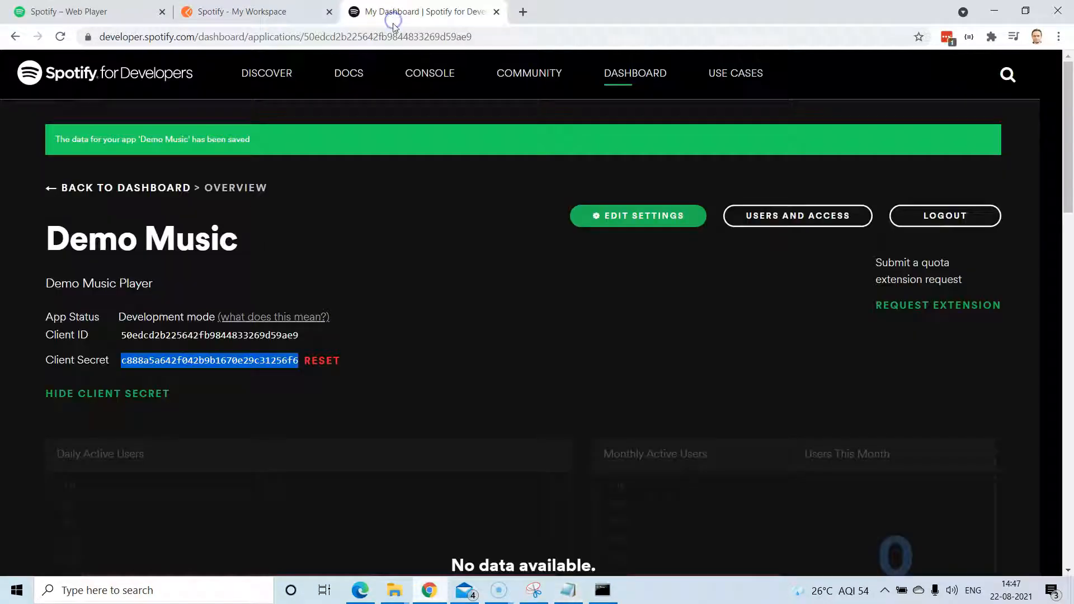
{"action": "double_click", "coordinate": [189, 337]}
{"action": "key", "text": "ctrl+c"}
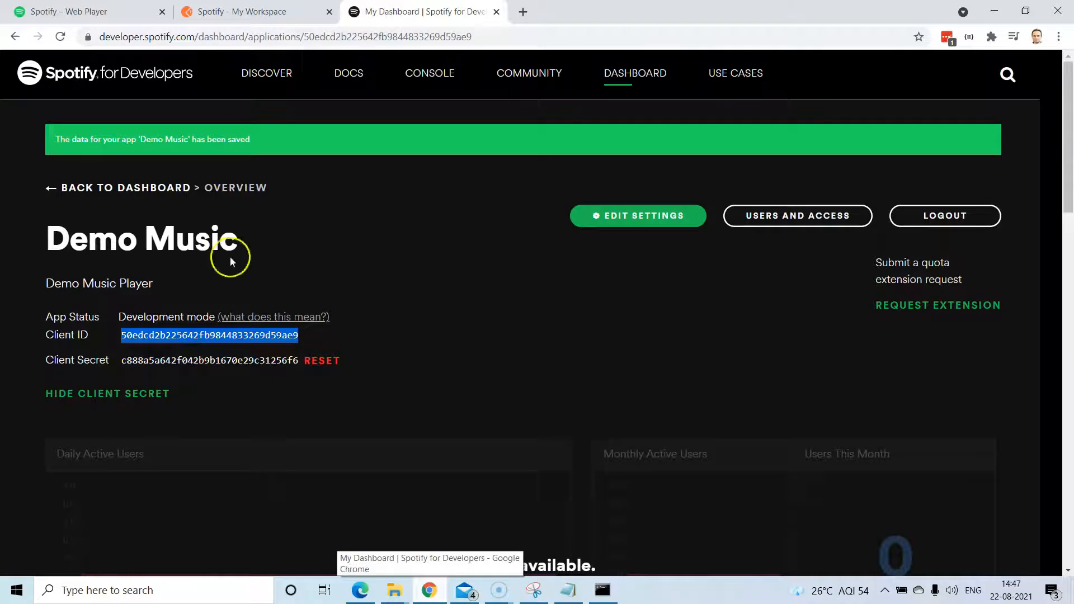
{"action": "left_click", "coordinate": [280, 11]}
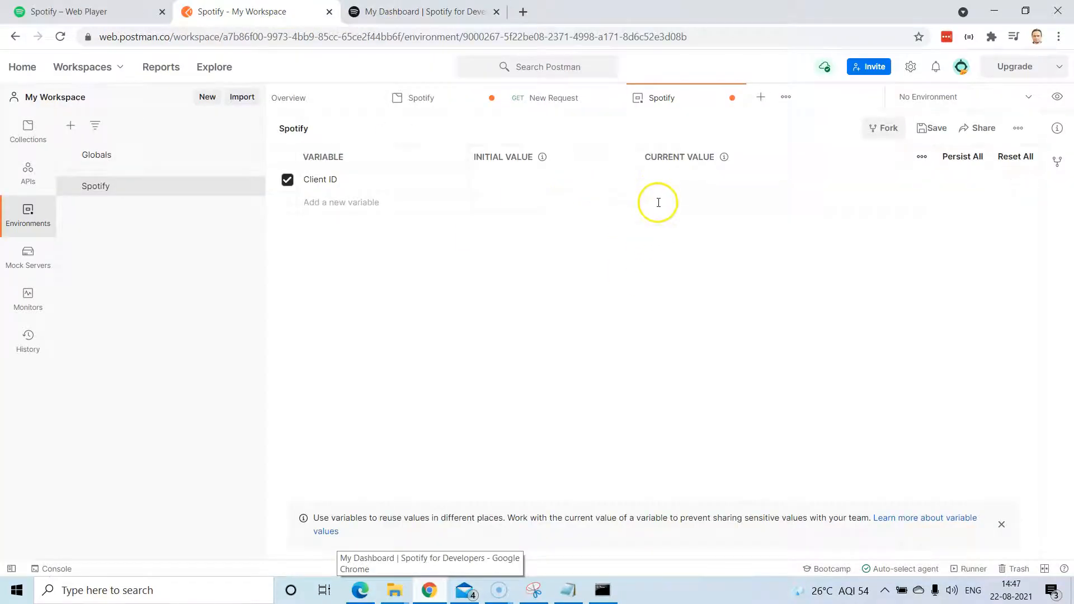
{"action": "left_click", "coordinate": [657, 180]}
{"action": "key", "text": "ctrl+v"}
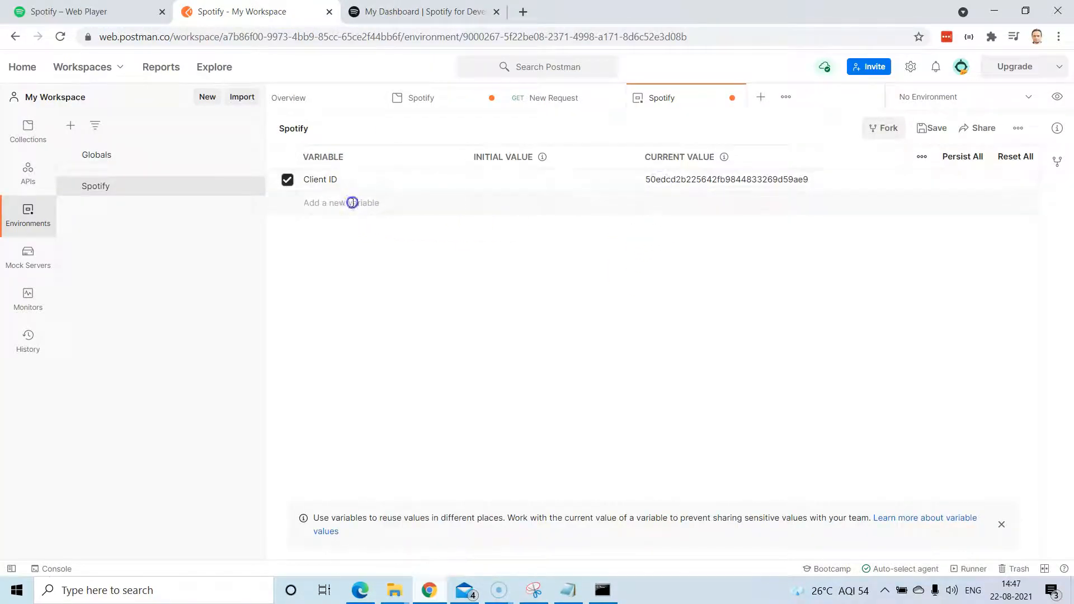
Add a client secret variable holding the app's secret from the dashboard, and save the environment.
{"action": "left_click", "coordinate": [353, 202]}
{"action": "type", "text": "Cl"}
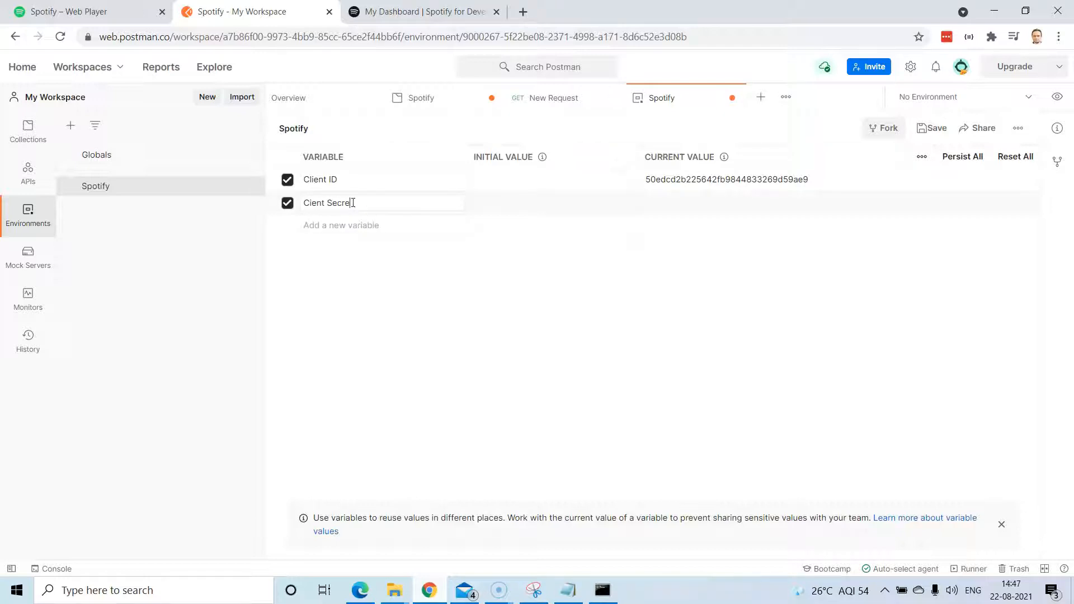
{"action": "left_click", "coordinate": [672, 200]}
{"action": "left_click", "coordinate": [427, 11]}
{"action": "double_click", "coordinate": [218, 360]}
{"action": "key", "text": "ctrl+c"}
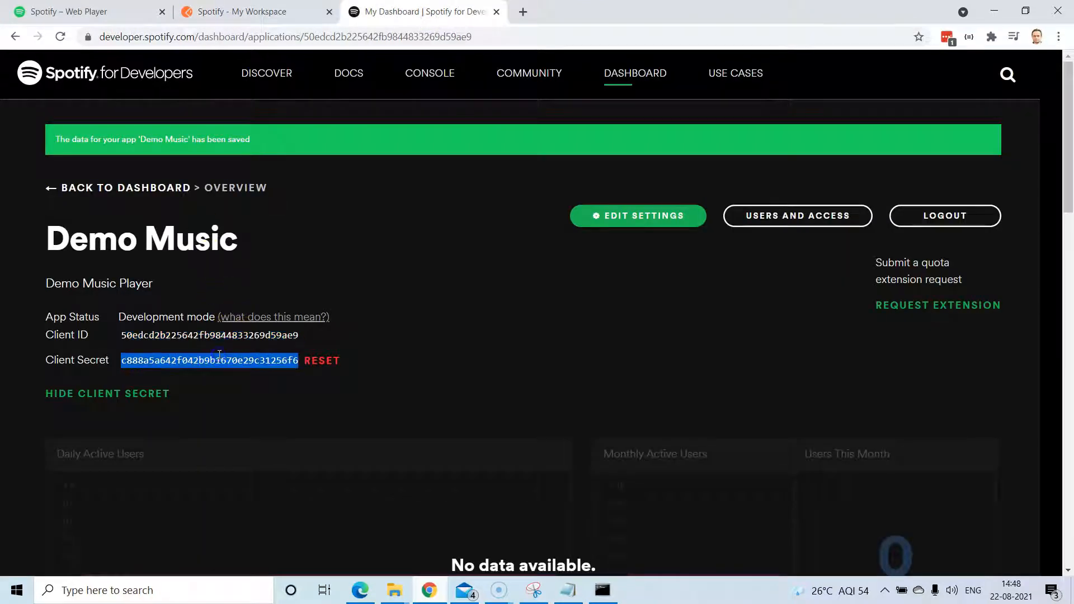
{"action": "left_click", "coordinate": [223, 11]}
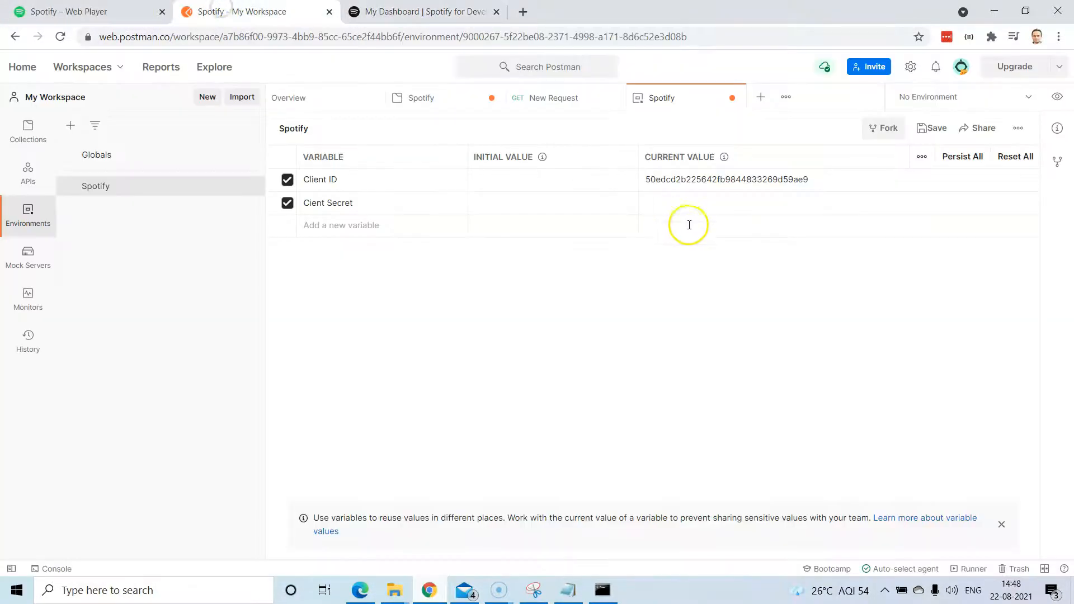
{"action": "key", "text": "ctrl+v"}
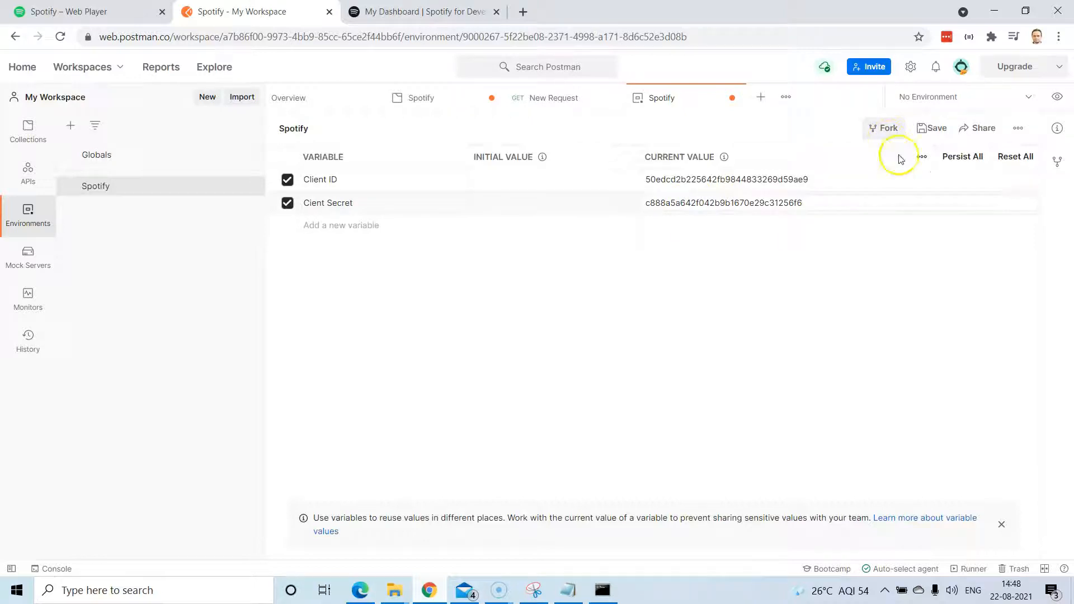
{"action": "left_click", "coordinate": [941, 130]}
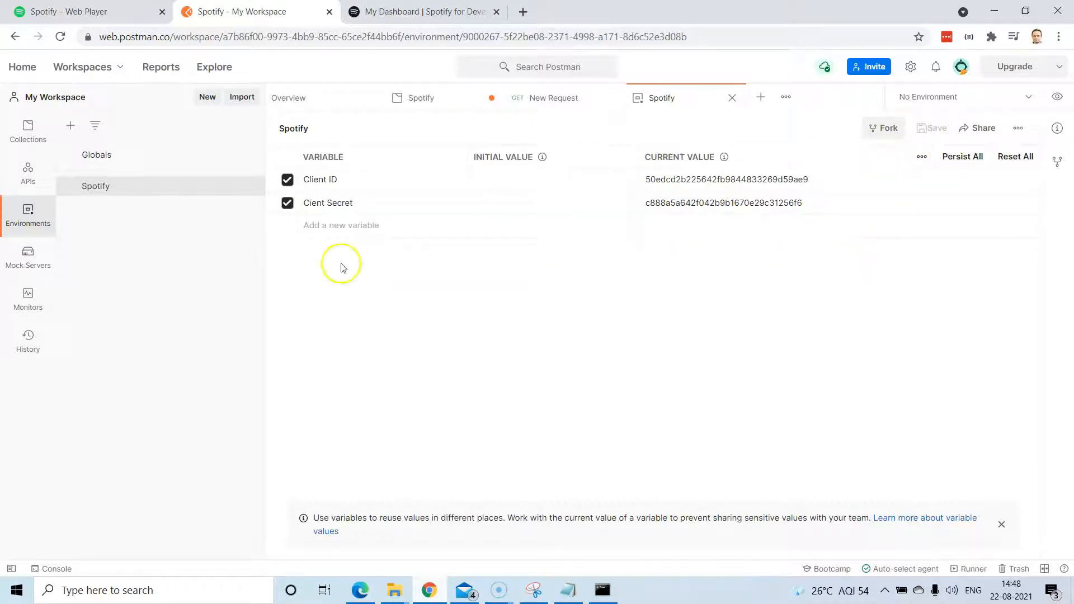
{"action": "left_click", "coordinate": [555, 102]}
Replace the collection's hardcoded OAuth Client ID with {{Client ID}} and activate the Spotify environment.
{"action": "left_click", "coordinate": [425, 102]}
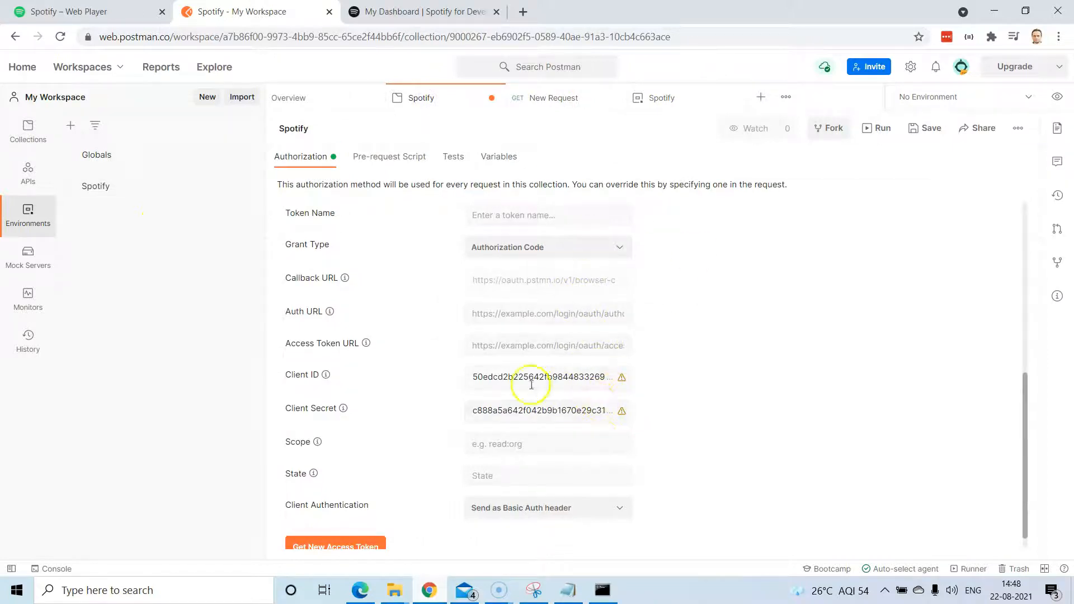
{"action": "double_click", "coordinate": [585, 376]}
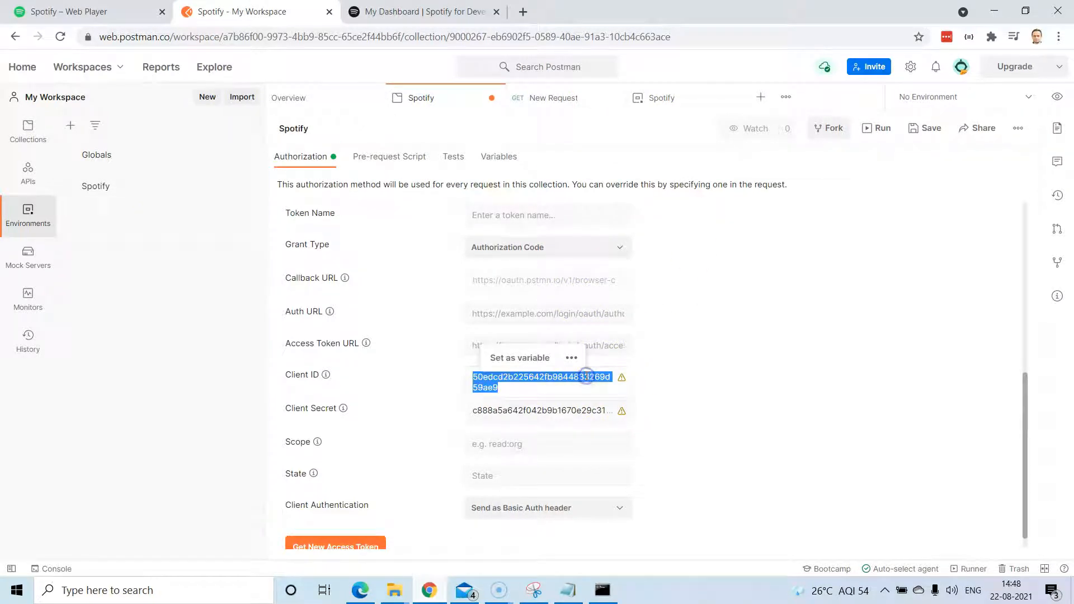
{"action": "key", "text": "BackSpace"}
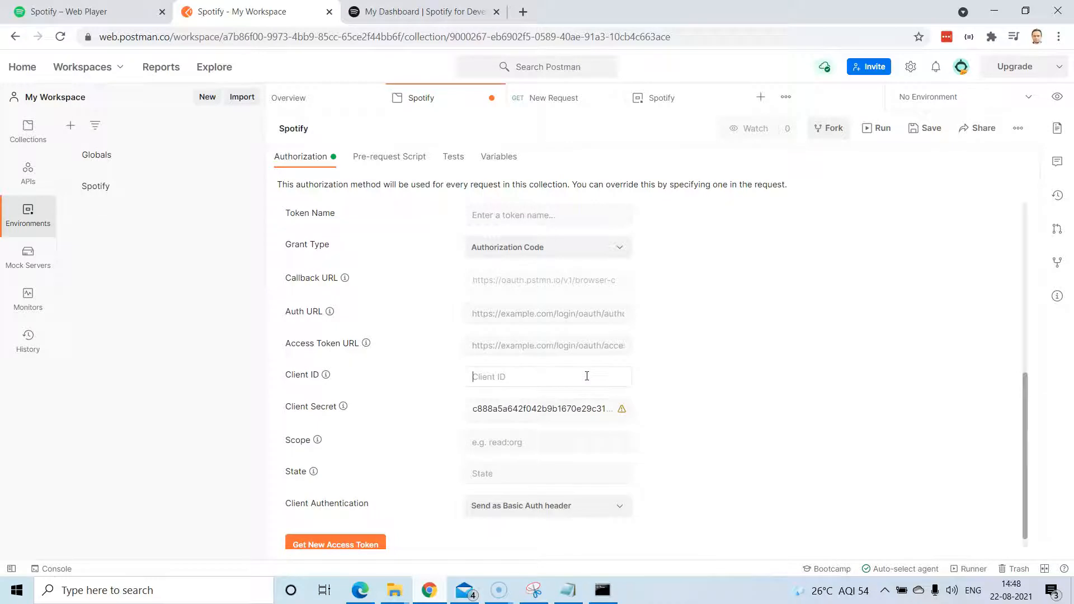
{"action": "type", "text": "{{"}
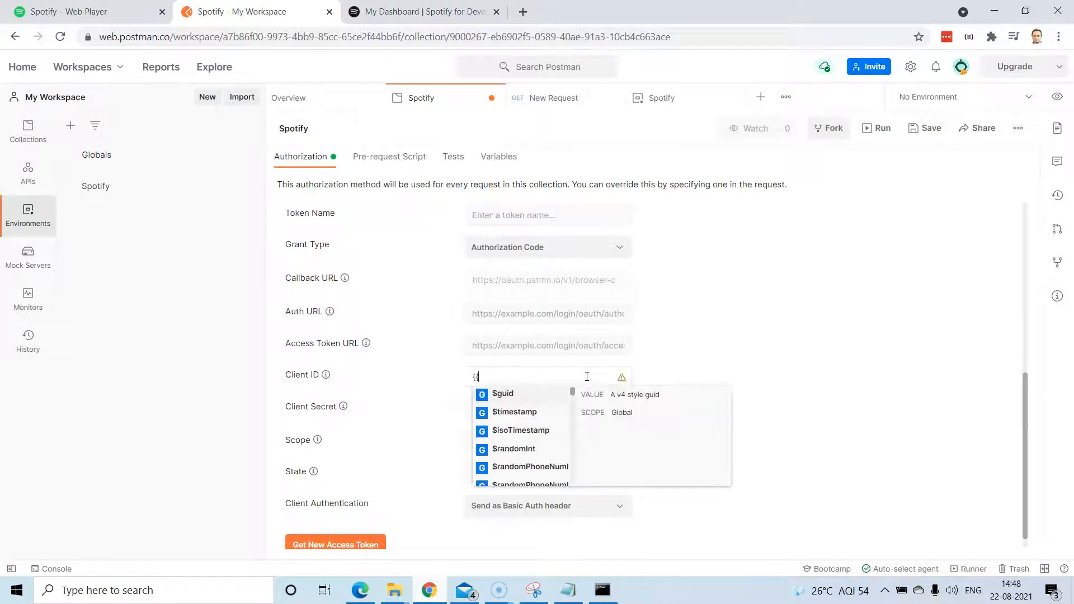
{"action": "type", "text": "cli"}
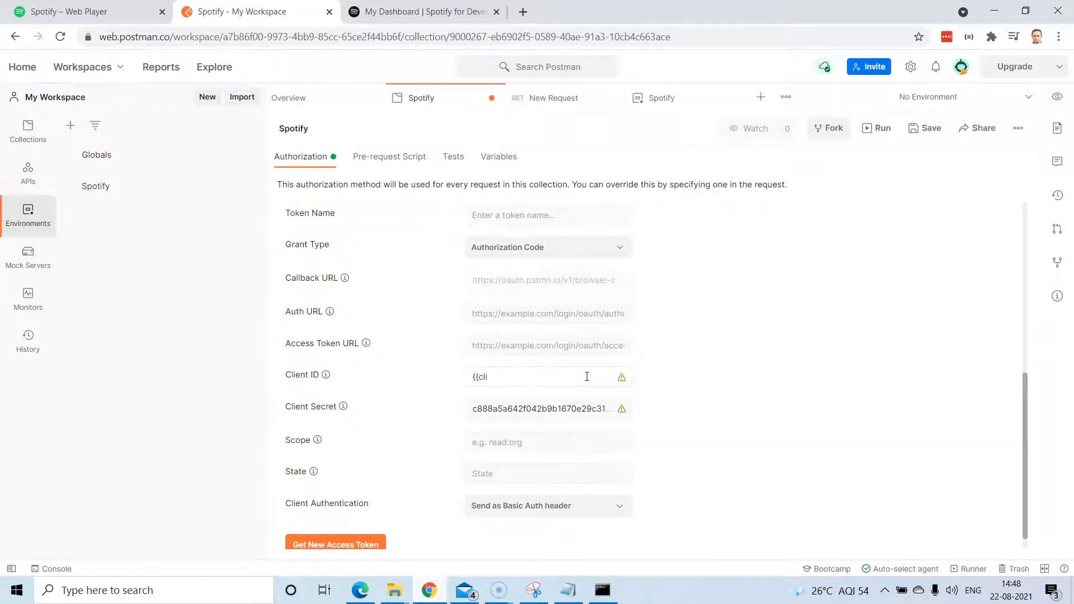
{"action": "key", "text": "BackSpace"}
{"action": "key", "text": "BackSpace"}
{"action": "type", "text": "C"}
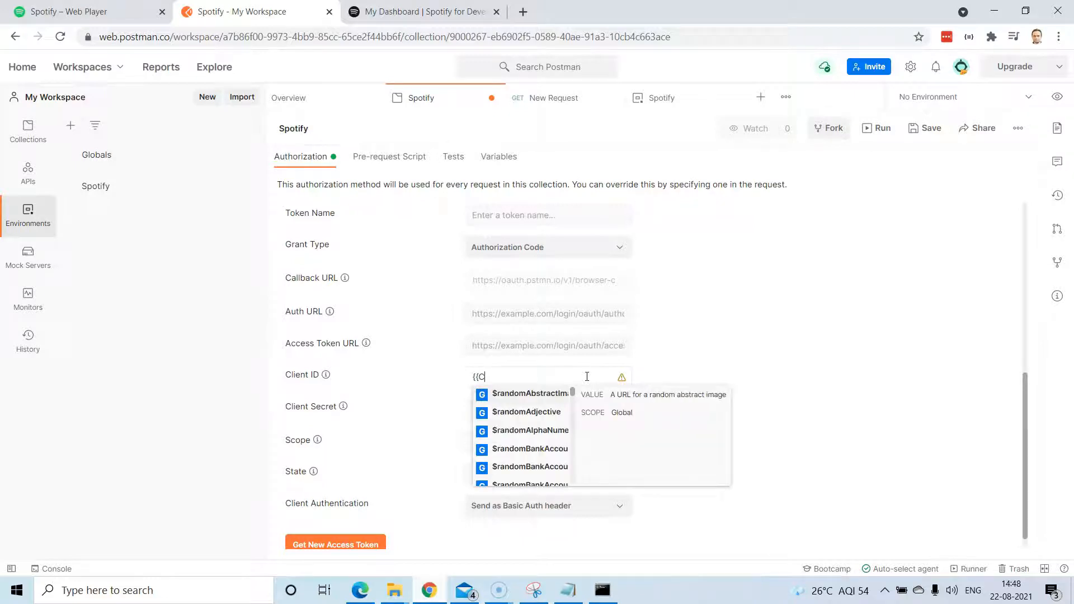
{"action": "type", "text": "lient"}
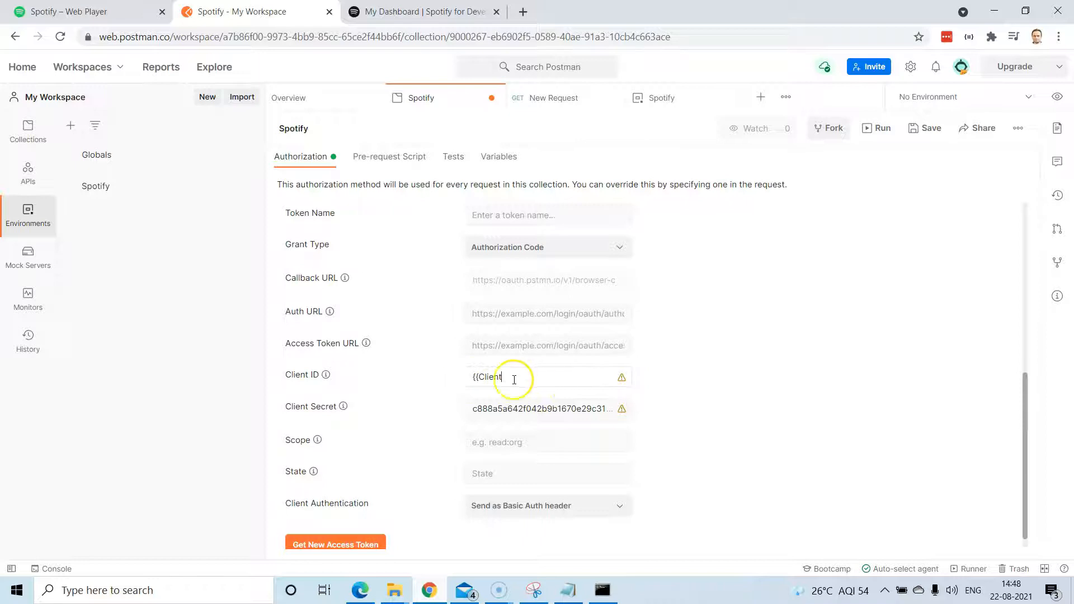
{"action": "left_click", "coordinate": [1026, 98]}
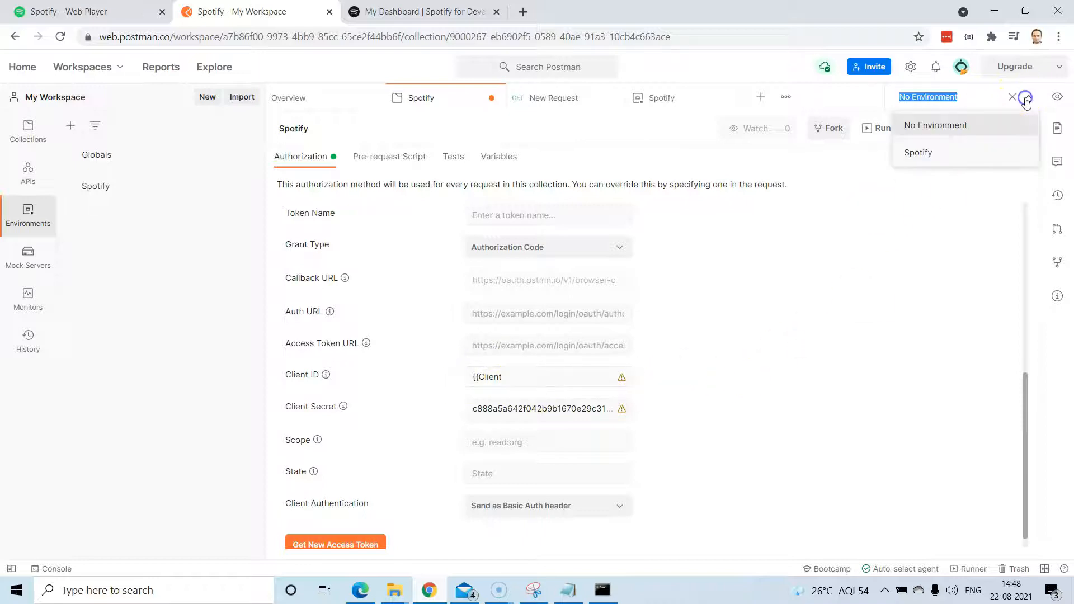
{"action": "left_click", "coordinate": [944, 159]}
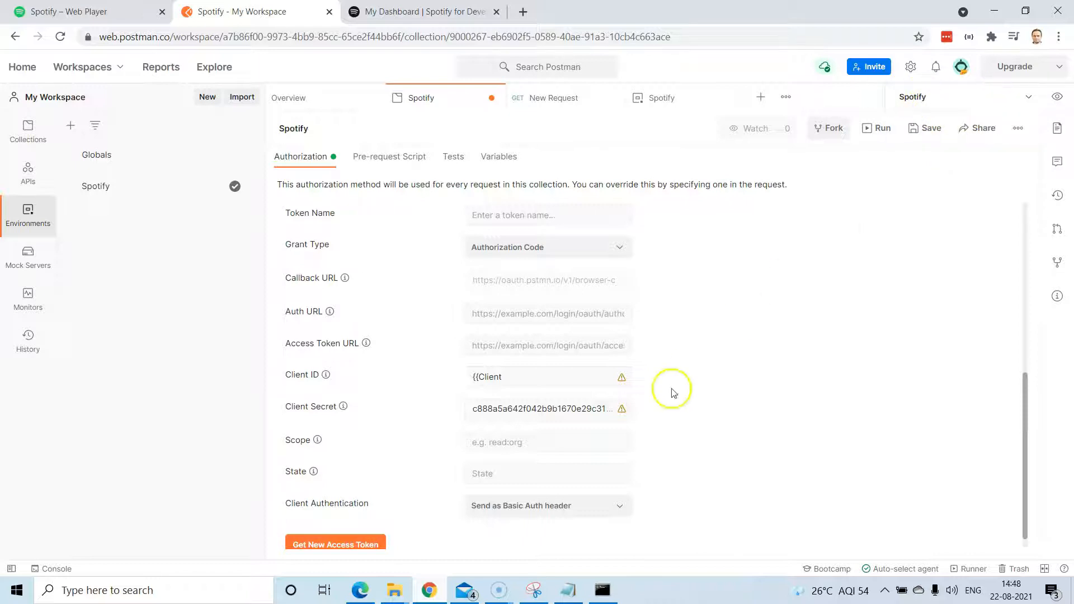
{"action": "left_click", "coordinate": [522, 377]}
{"action": "type", "text": "ID}}"}
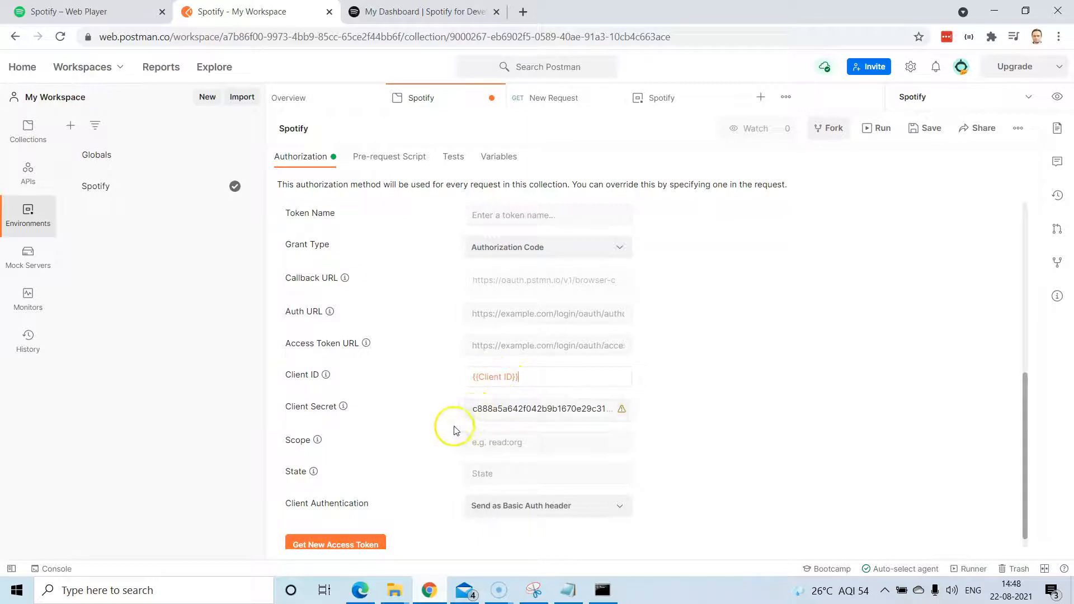
Delete the hardcoded Client Secret and begin typing a {{Cl… variable reference in its place.
{"action": "double_click", "coordinate": [474, 410]}
{"action": "key", "text": "BackSpace"}
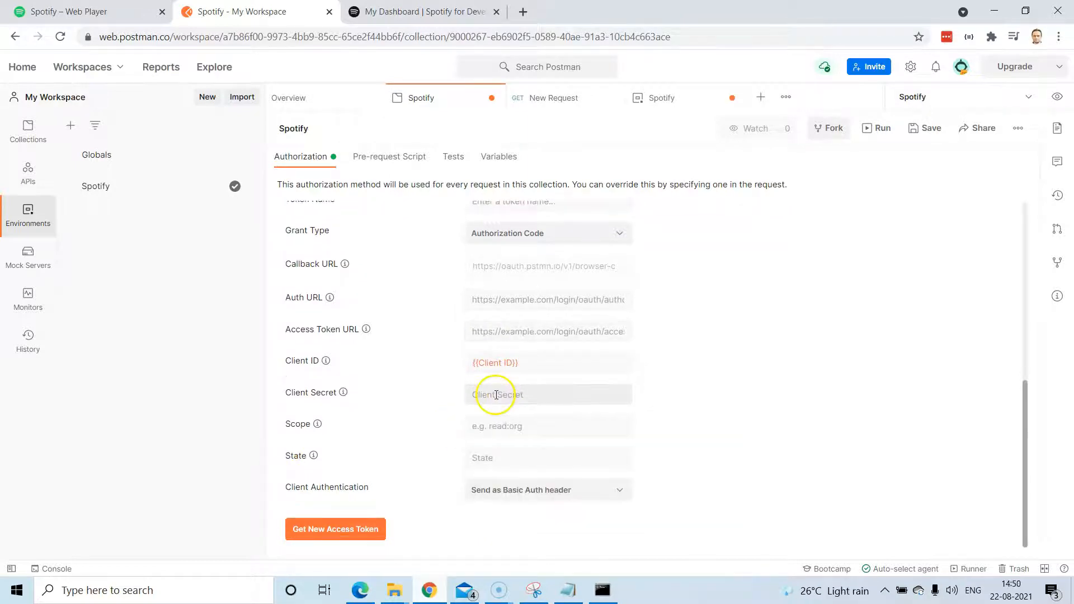
{"action": "left_click", "coordinate": [496, 395]}
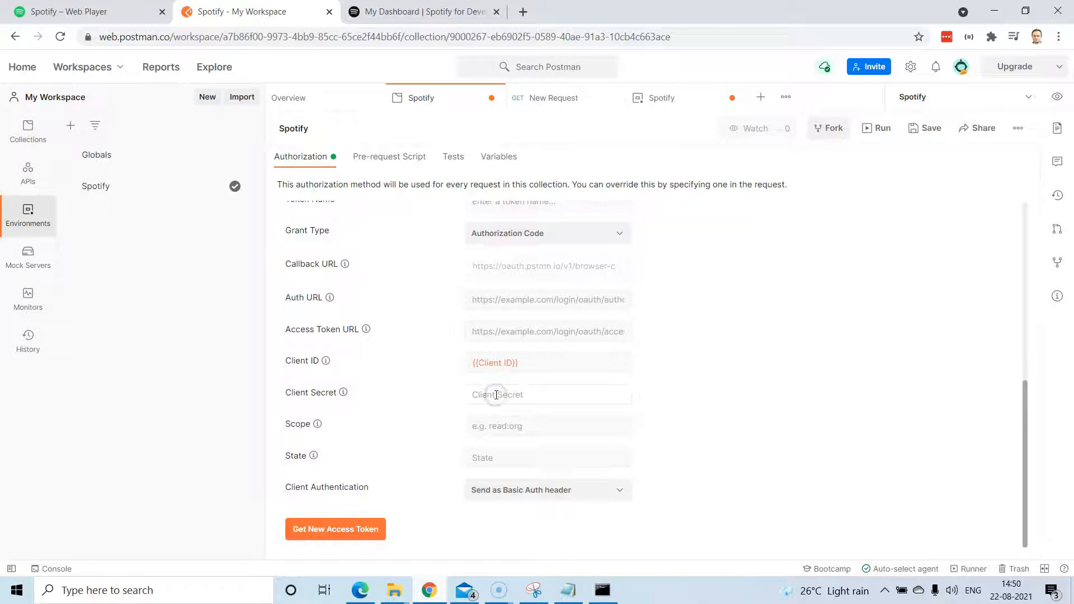
{"action": "type", "text": "{{Cli"}
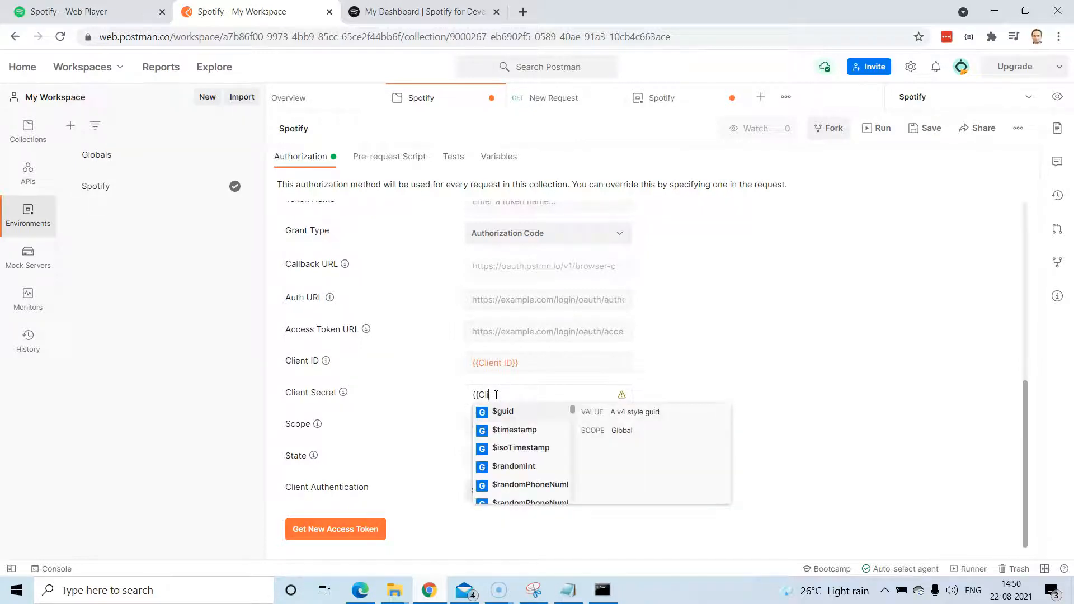
{"action": "left_click", "coordinate": [662, 98]}
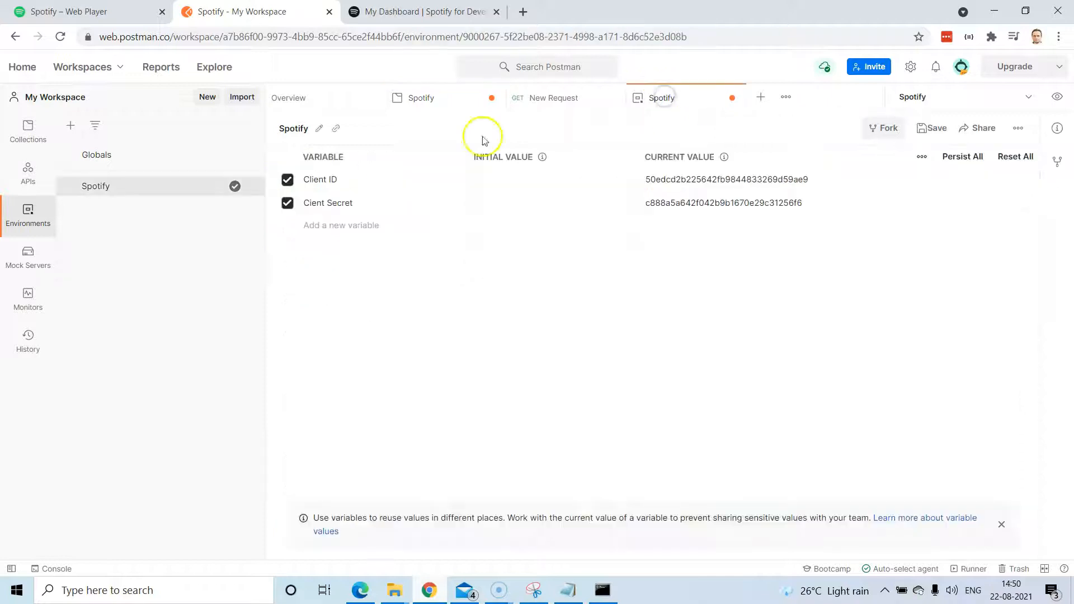
Rename the secret variable to Client Secret and set the collection's Client Secret to {{Client Secret}}.
{"action": "left_click", "coordinate": [310, 203]}
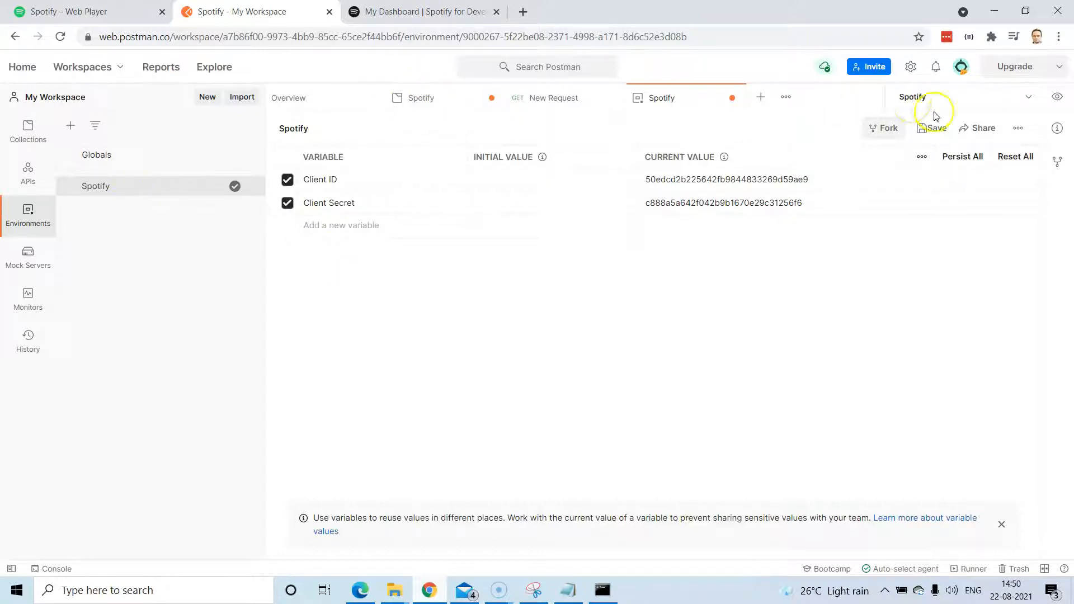
{"action": "left_click", "coordinate": [463, 98]}
{"action": "left_click", "coordinate": [501, 395]}
{"action": "type", "text": "ent"}
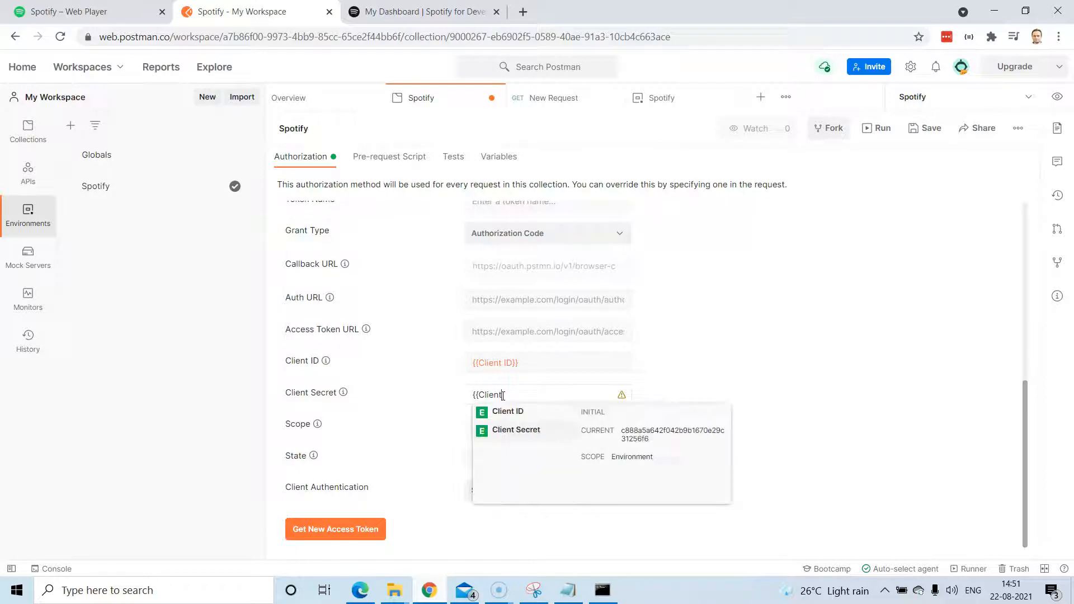
{"action": "key", "text": "Return"}
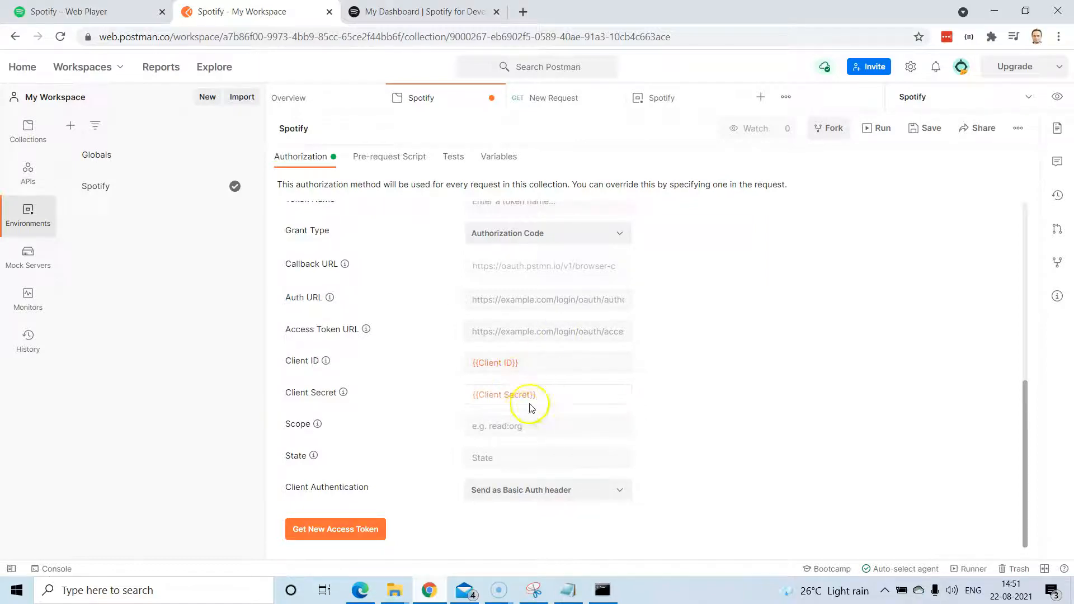
{"action": "mouse_move", "coordinate": [517, 393]}
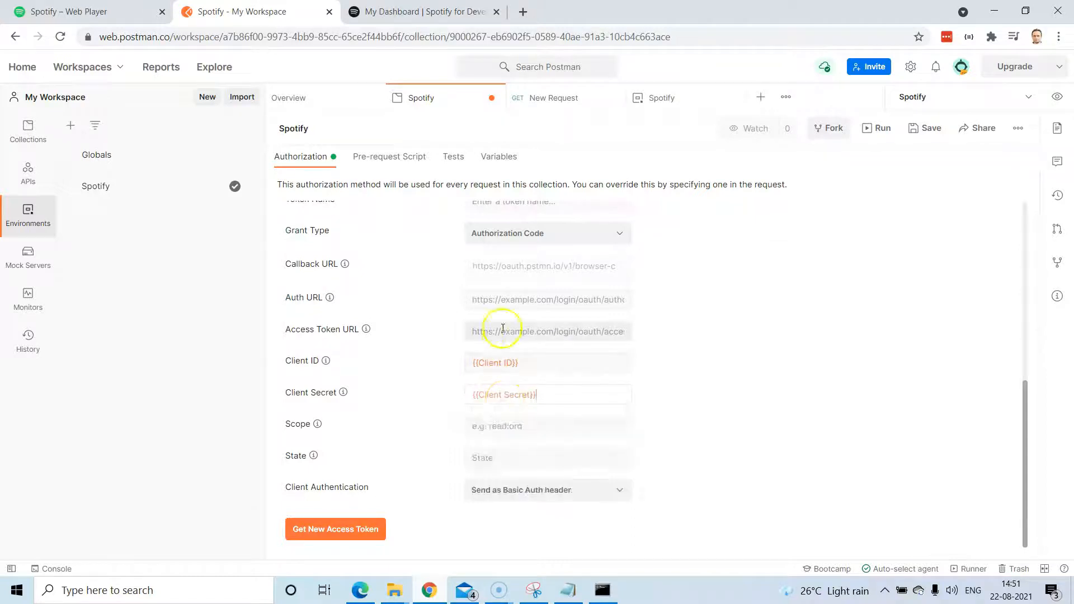
{"action": "left_click", "coordinate": [571, 595]}
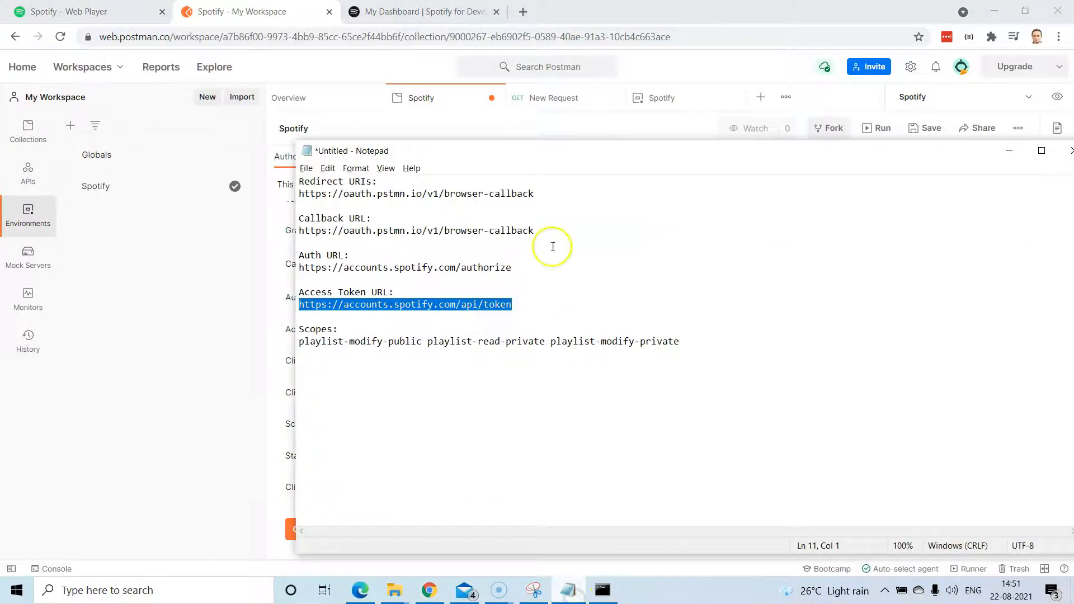
{"action": "left_click_drag", "start_coordinate": [488, 151], "coordinate": [791, 176]}
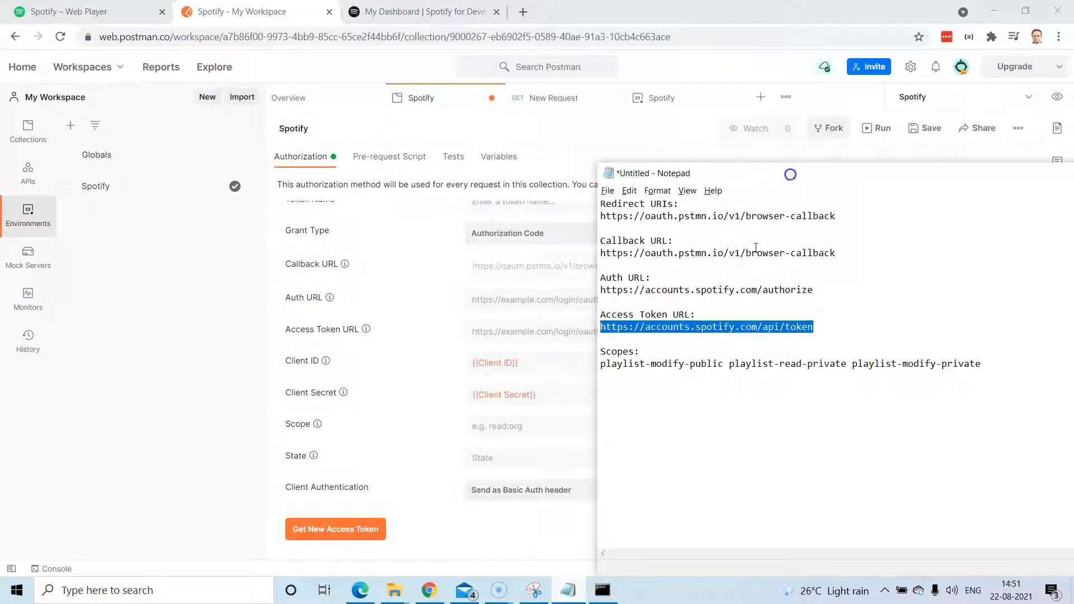
{"action": "left_click_drag", "start_coordinate": [816, 327], "coordinate": [583, 327]}
{"action": "key", "text": "ctrl+c"}
{"action": "left_click", "coordinate": [493, 333]}
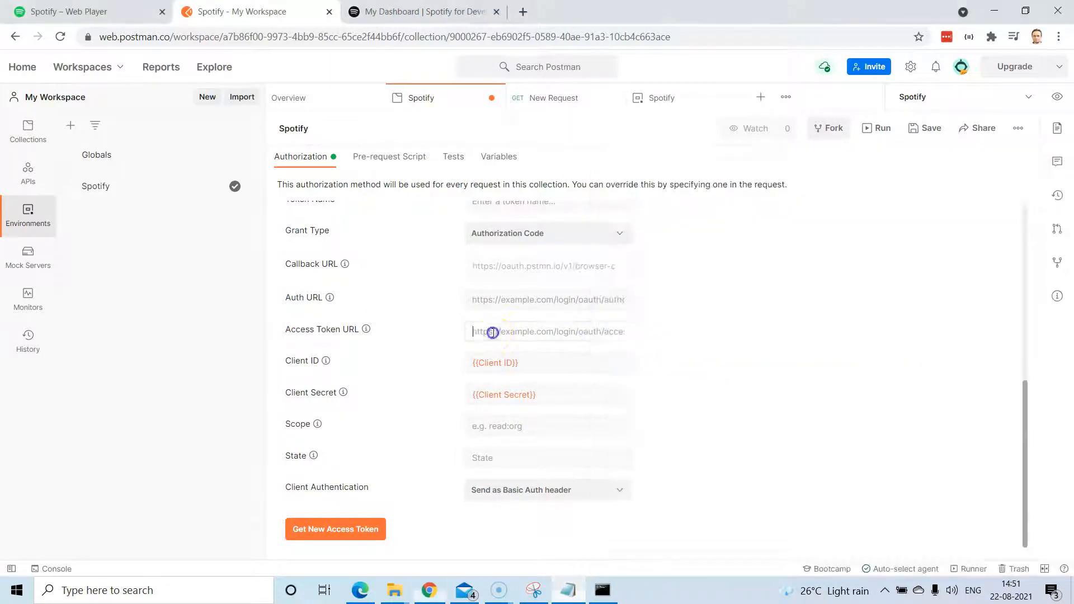
{"action": "key", "text": "ctrl+v"}
{"action": "left_click", "coordinate": [755, 326]}
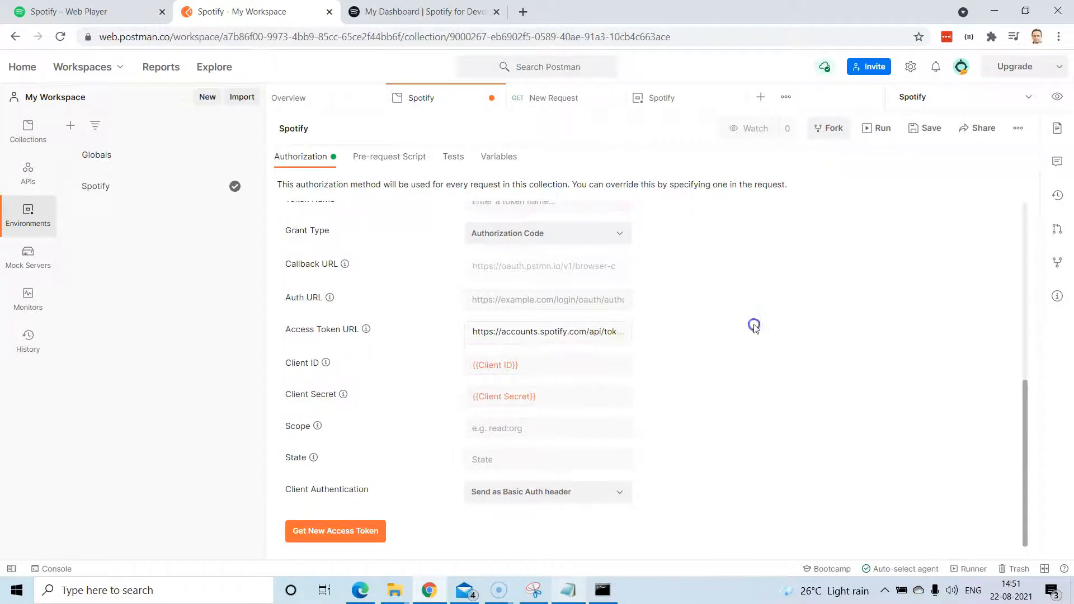
{"action": "left_click", "coordinate": [403, 12]}
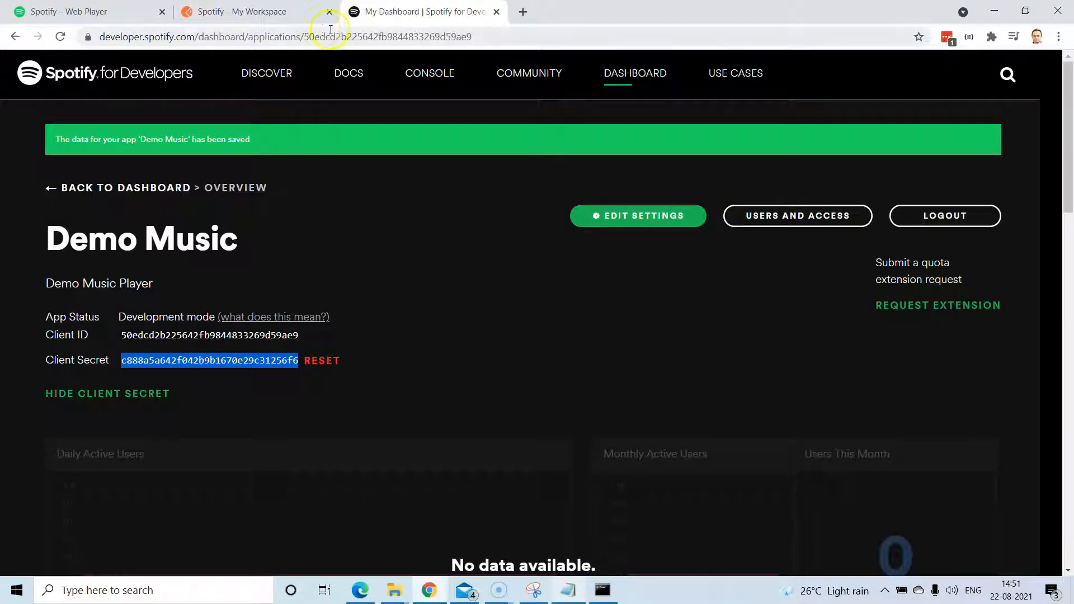
Open the Authorization Guide from the DOCS > Web API guides.
{"action": "mouse_move", "coordinate": [440, 80]}
{"action": "mouse_move", "coordinate": [347, 81]}
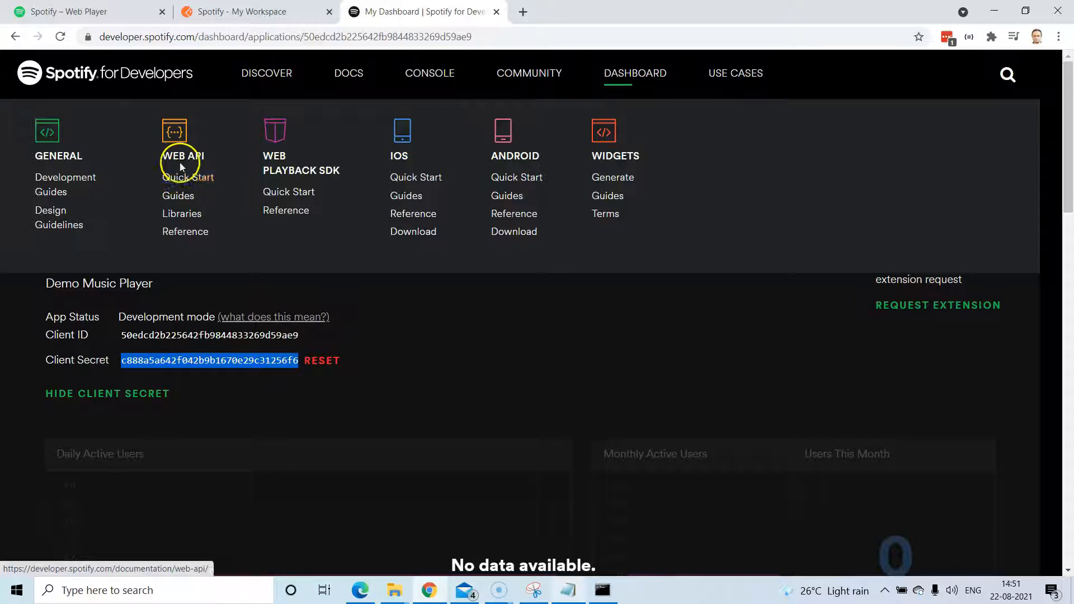
{"action": "left_click", "coordinate": [185, 203]}
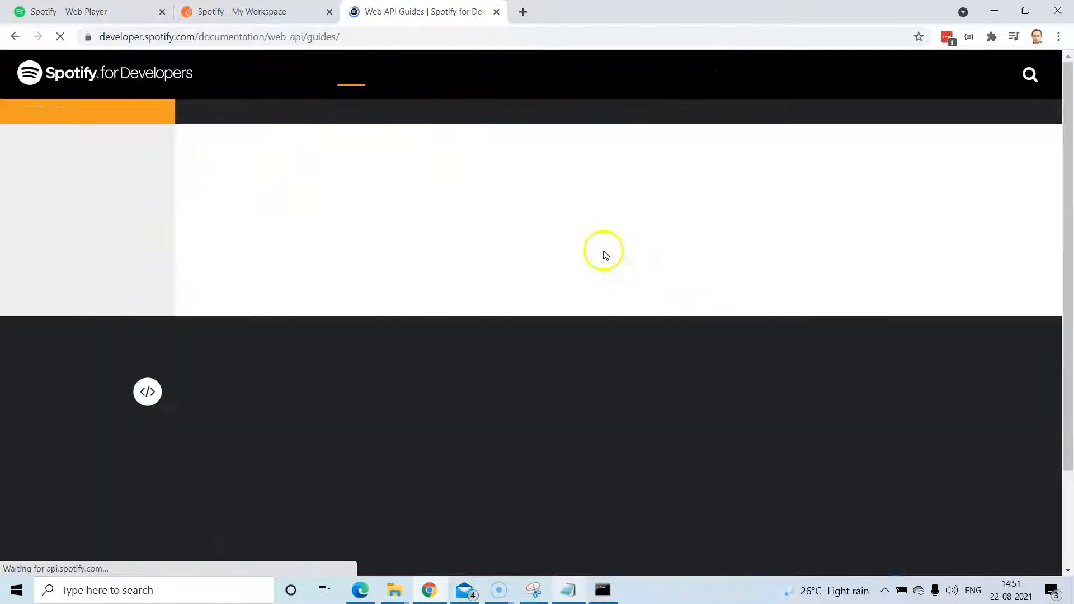
{"action": "left_click", "coordinate": [88, 192]}
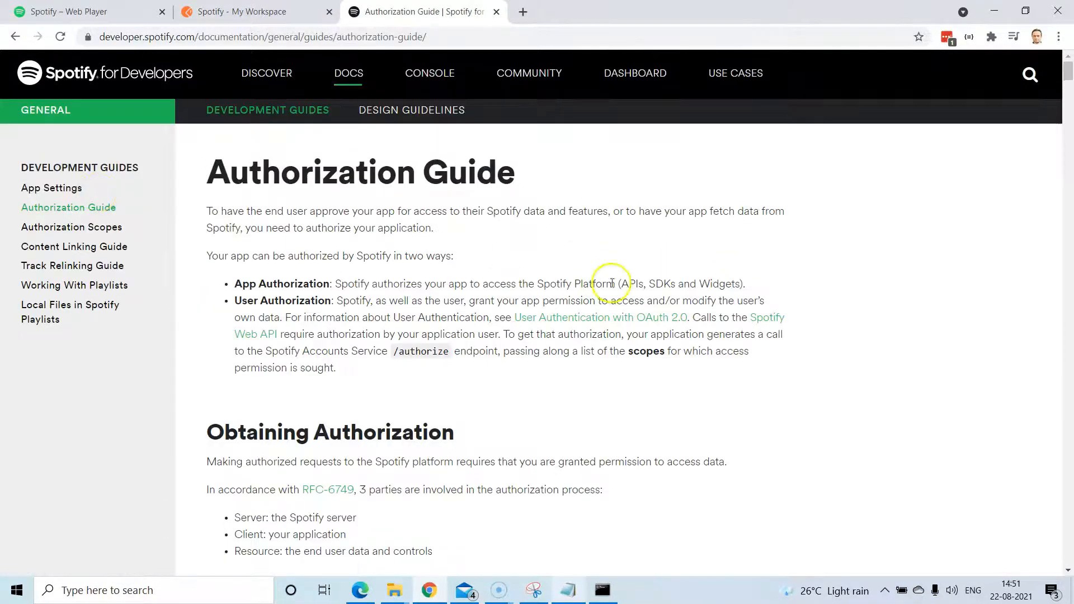
Read the guide's four authorization flows and jump to the Authorization Code Flow section.
{"action": "scroll", "coordinate": [615, 290], "scroll_direction": "down", "scroll_amount": 7}
{"action": "scroll", "coordinate": [641, 320], "scroll_direction": "up", "scroll_amount": 9}
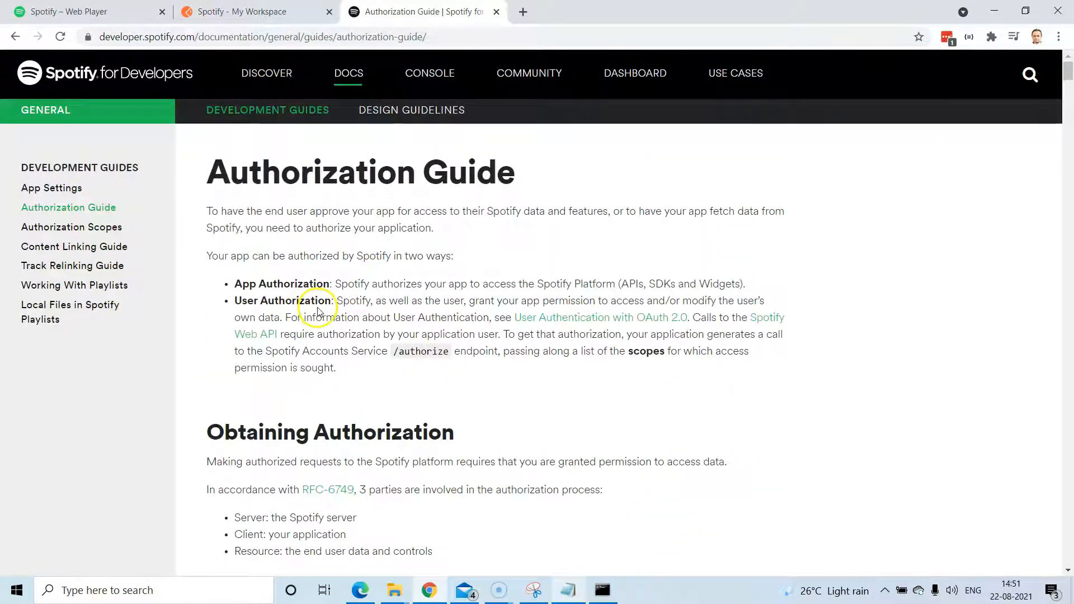
{"action": "scroll", "coordinate": [391, 341], "scroll_direction": "down", "scroll_amount": 4}
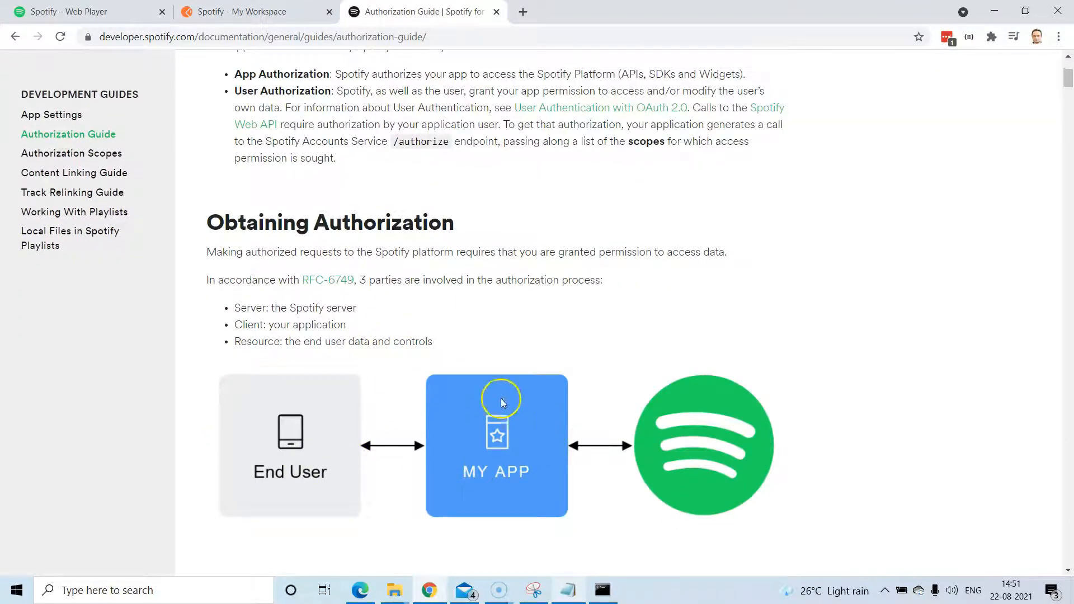
{"action": "scroll", "coordinate": [497, 460], "scroll_direction": "down", "scroll_amount": 6}
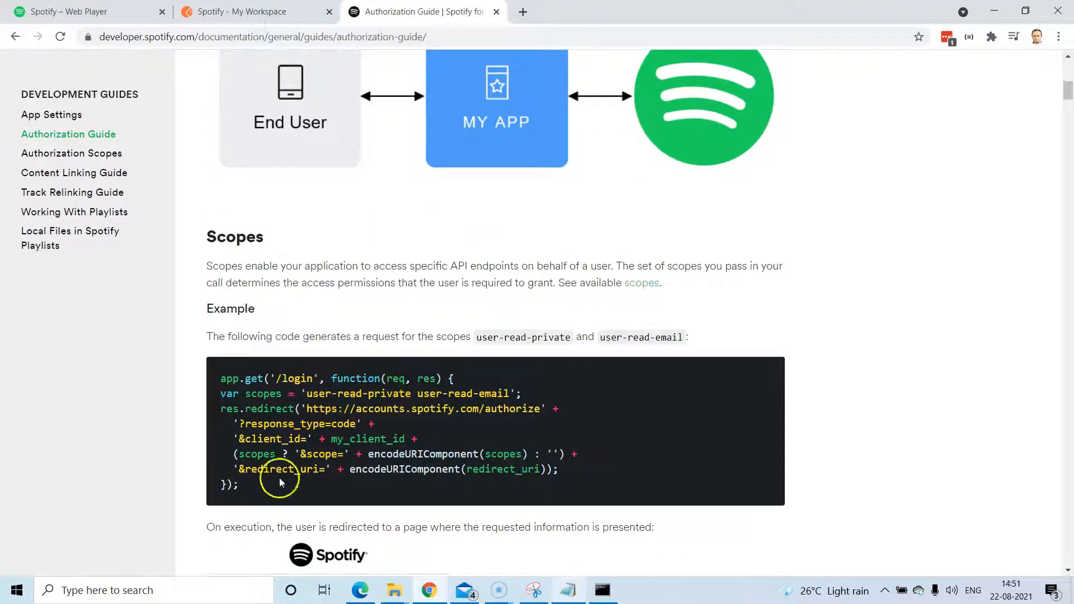
{"action": "scroll", "coordinate": [347, 444], "scroll_direction": "down", "scroll_amount": 1}
{"action": "scroll", "coordinate": [313, 258], "scroll_direction": "down", "scroll_amount": 5}
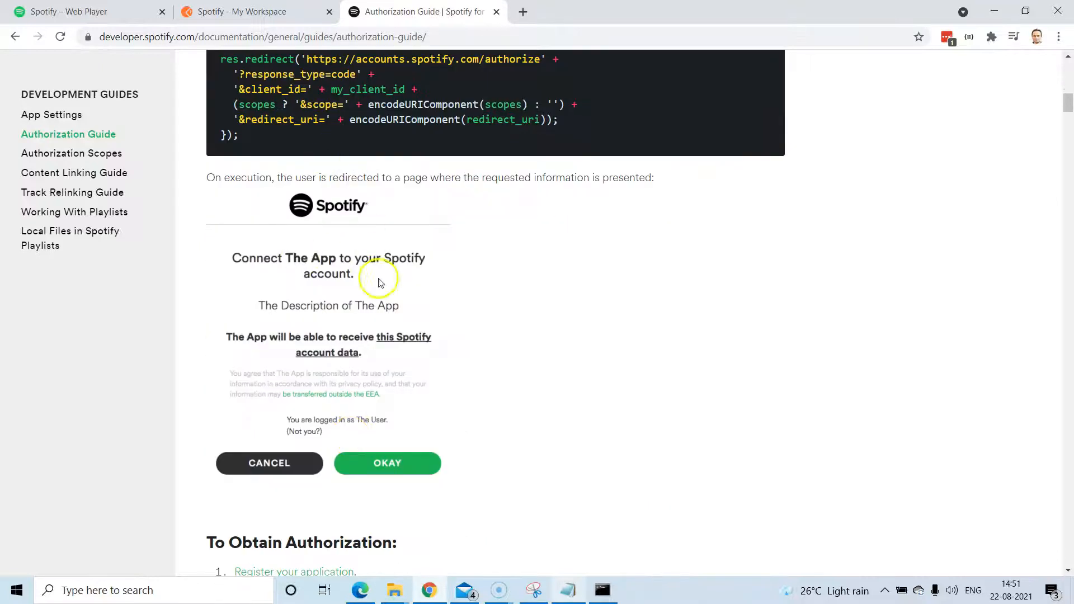
{"action": "scroll", "coordinate": [383, 391], "scroll_direction": "down", "scroll_amount": 7}
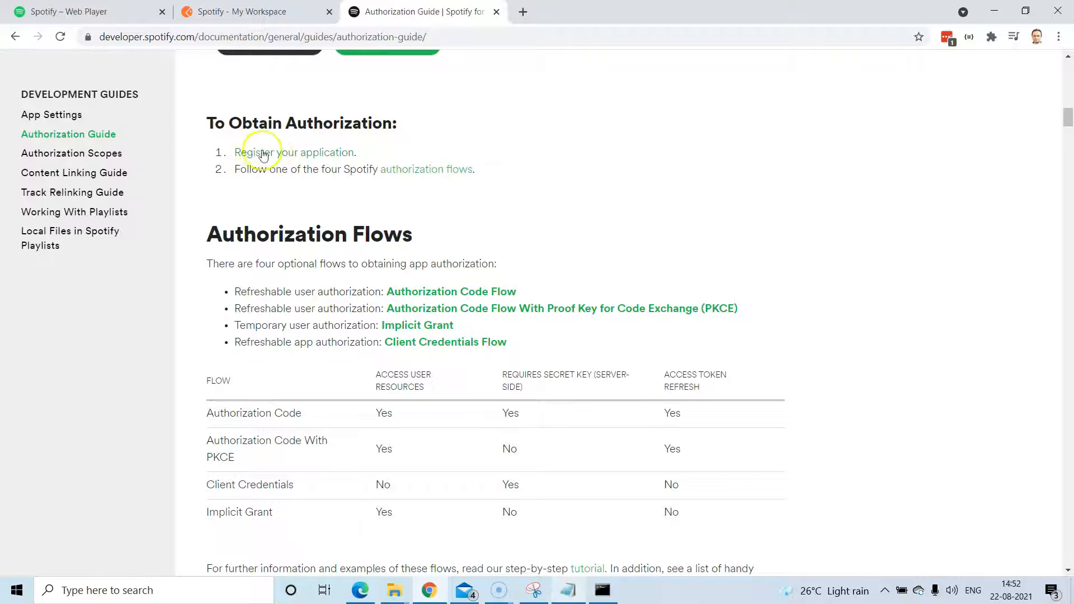
{"action": "left_click_drag", "start_coordinate": [288, 169], "coordinate": [479, 172]}
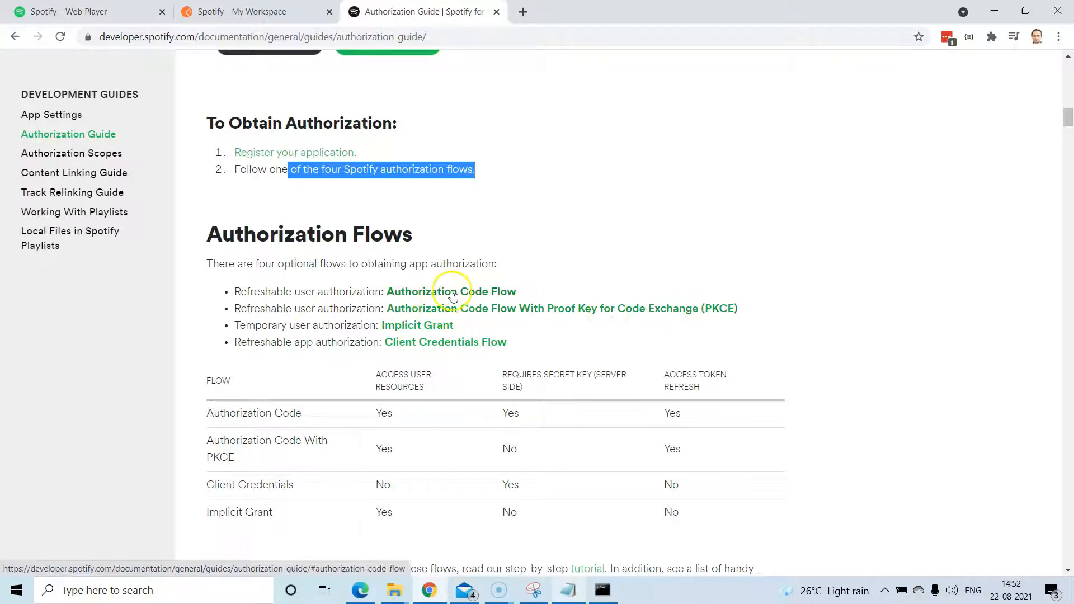
{"action": "scroll", "coordinate": [556, 288], "scroll_direction": "down", "scroll_amount": 5}
{"action": "scroll", "coordinate": [555, 287], "scroll_direction": "up", "scroll_amount": 4}
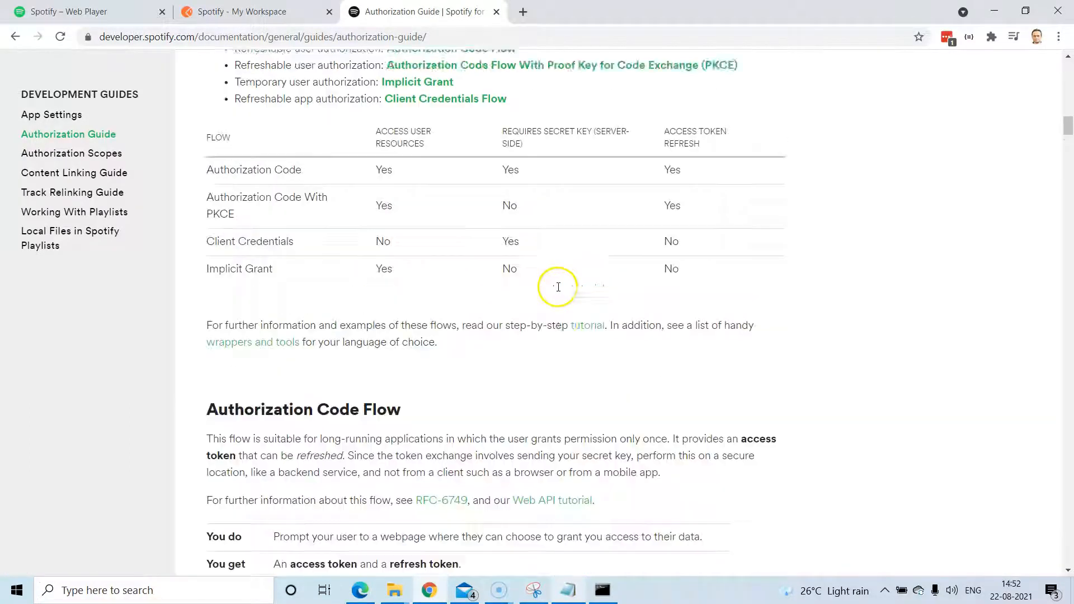
{"action": "left_click", "coordinate": [457, 224]}
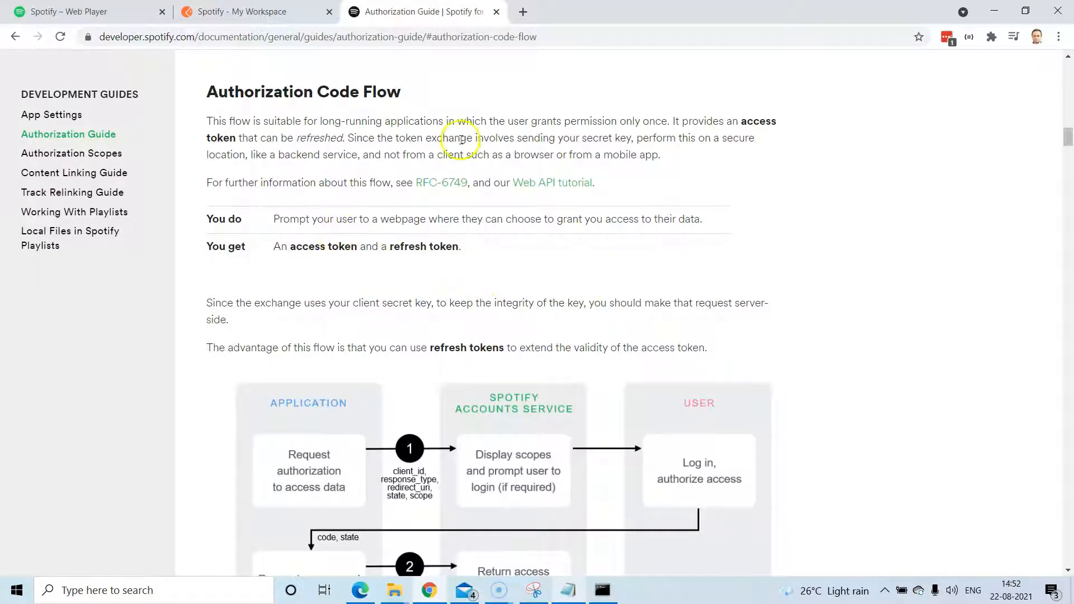
Read through the Authorization Code Flow, highlighting the /authorize and /api/token endpoint URLs.
{"action": "scroll", "coordinate": [432, 370], "scroll_direction": "down", "scroll_amount": 5}
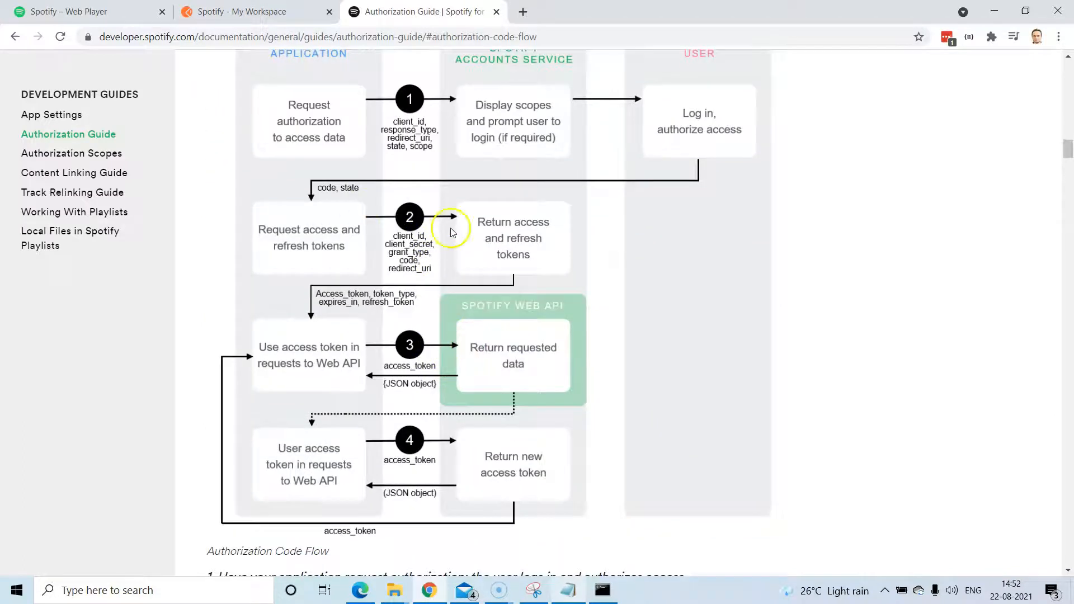
{"action": "scroll", "coordinate": [452, 232], "scroll_direction": "up", "scroll_amount": 1}
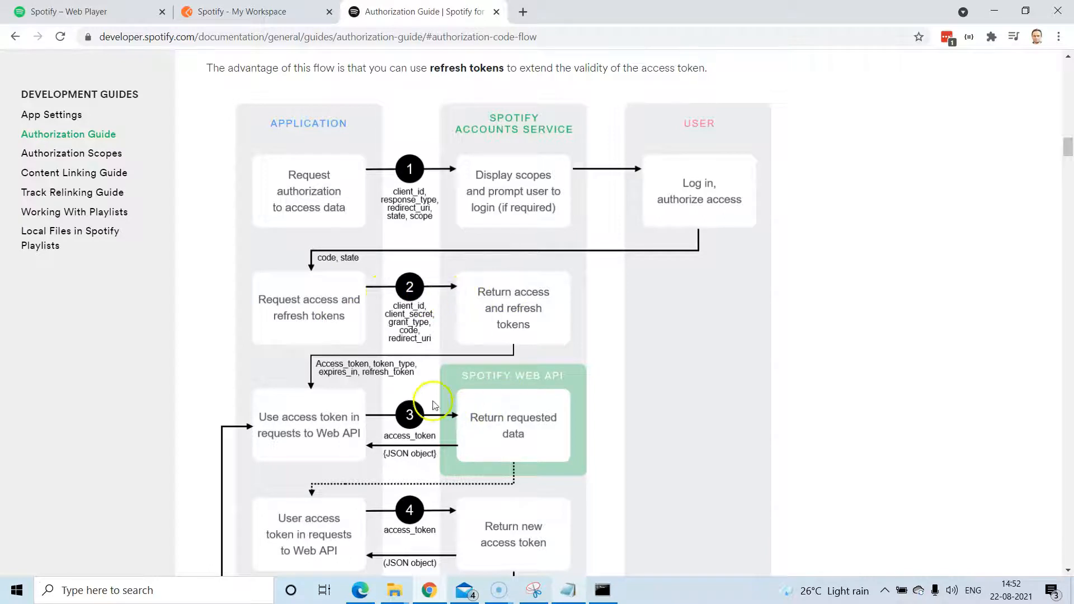
{"action": "scroll", "coordinate": [435, 405], "scroll_direction": "down", "scroll_amount": 3}
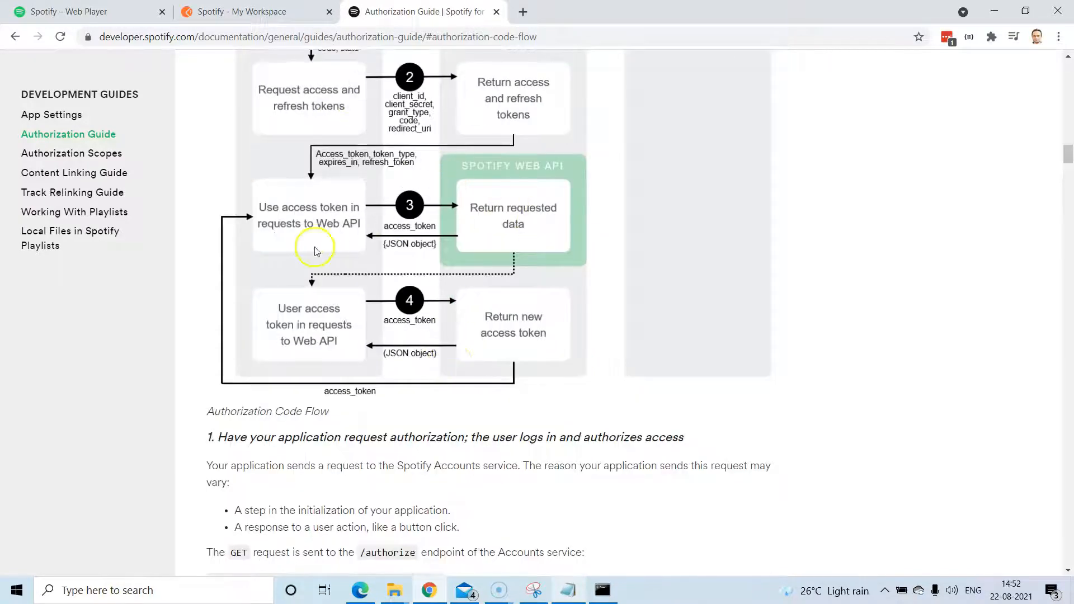
{"action": "scroll", "coordinate": [478, 252], "scroll_direction": "up", "scroll_amount": 4}
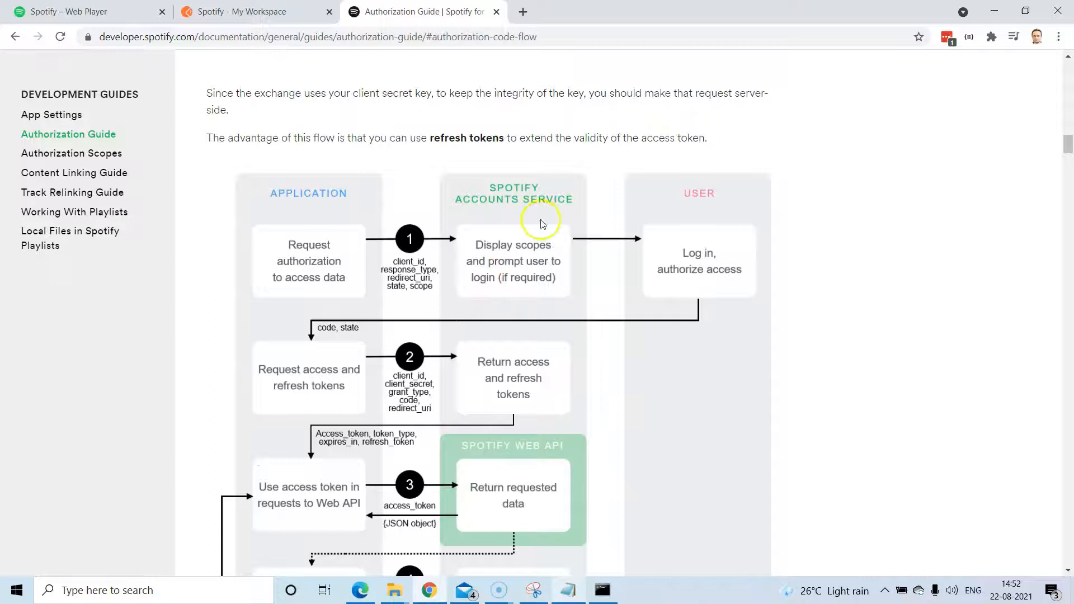
{"action": "scroll", "coordinate": [453, 358], "scroll_direction": "down", "scroll_amount": 2}
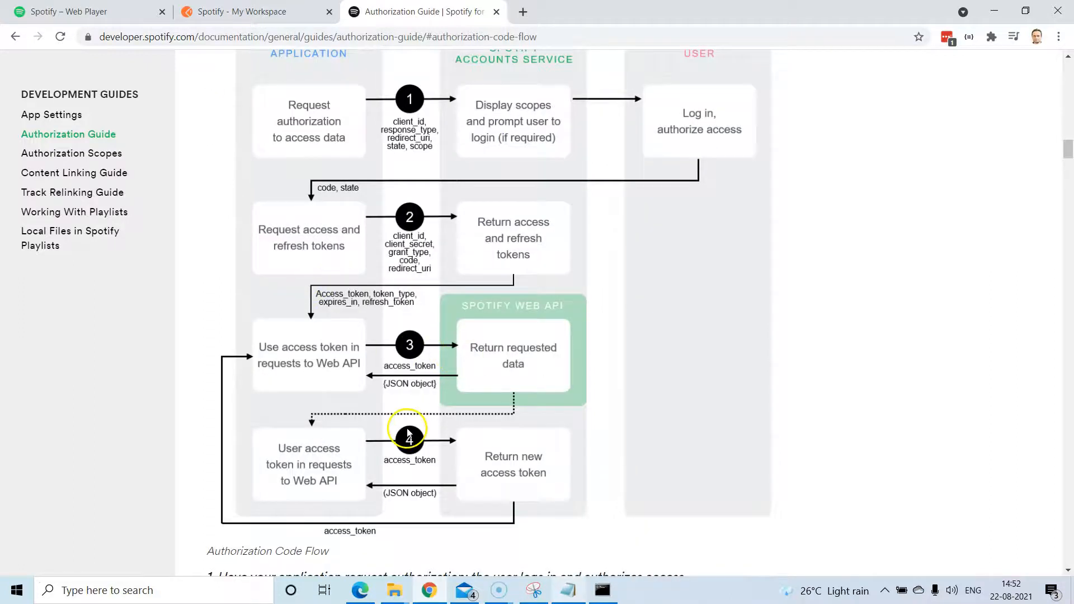
{"action": "scroll", "coordinate": [431, 420], "scroll_direction": "down", "scroll_amount": 4}
{"action": "scroll", "coordinate": [443, 413], "scroll_direction": "down", "scroll_amount": 3}
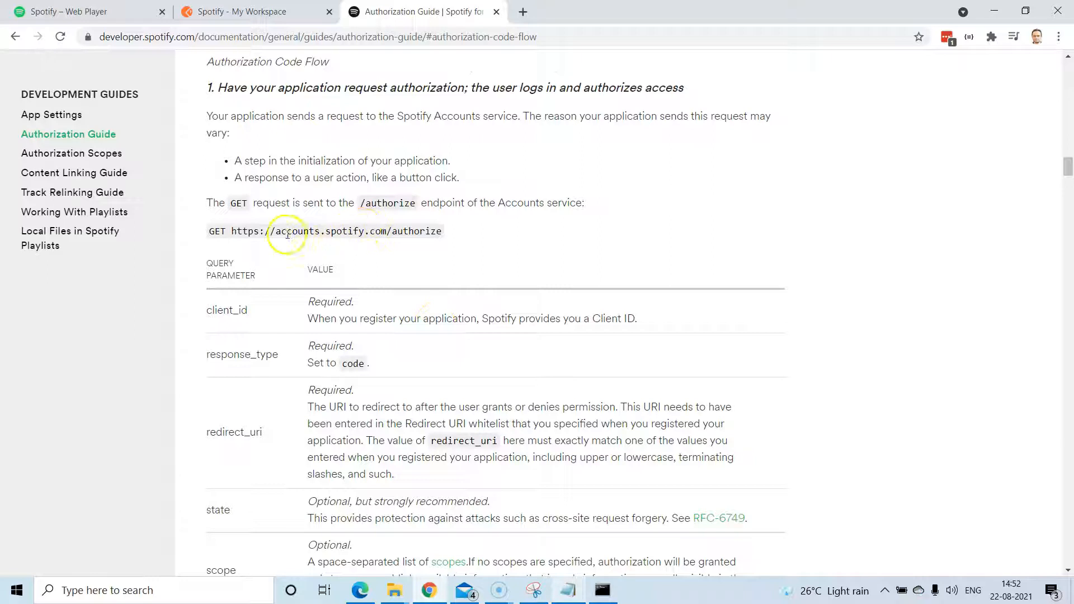
{"action": "left_click_drag", "start_coordinate": [232, 231], "coordinate": [448, 238]}
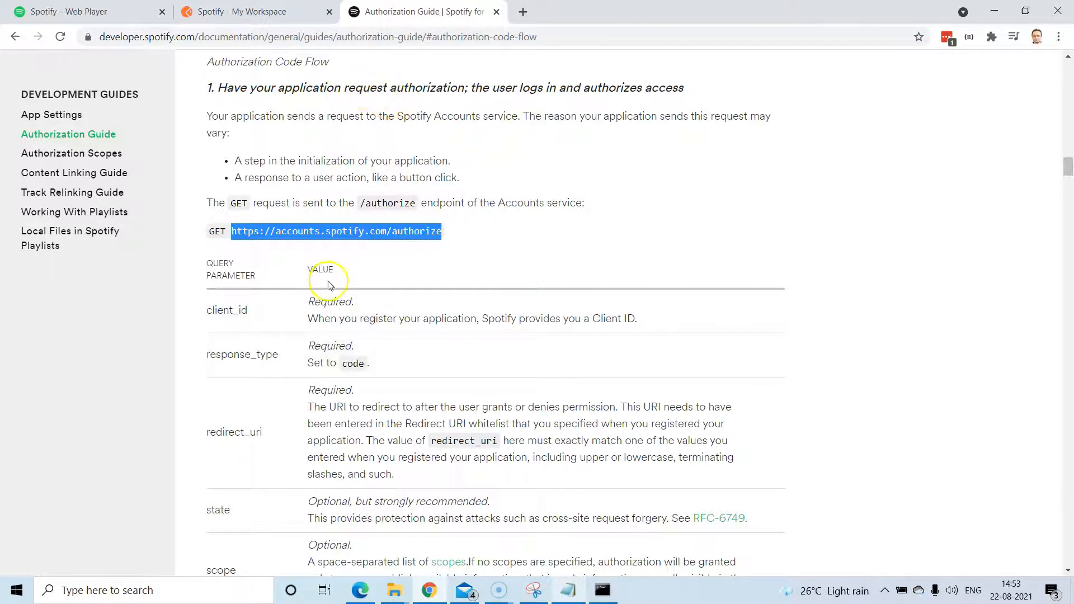
{"action": "scroll", "coordinate": [539, 368], "scroll_direction": "down", "scroll_amount": 4}
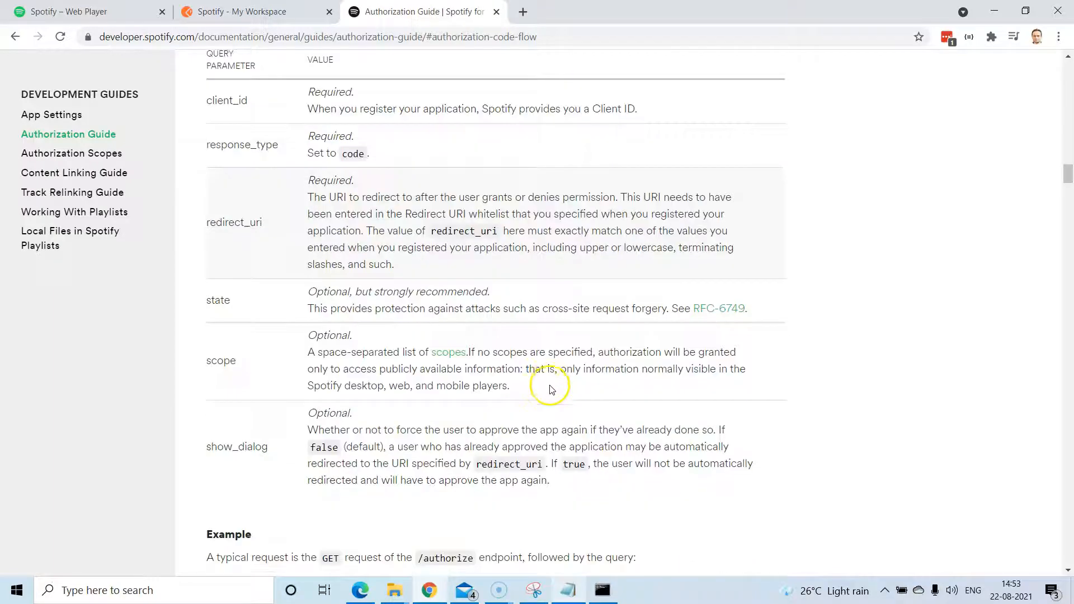
{"action": "scroll", "coordinate": [549, 386], "scroll_direction": "down", "scroll_amount": 9}
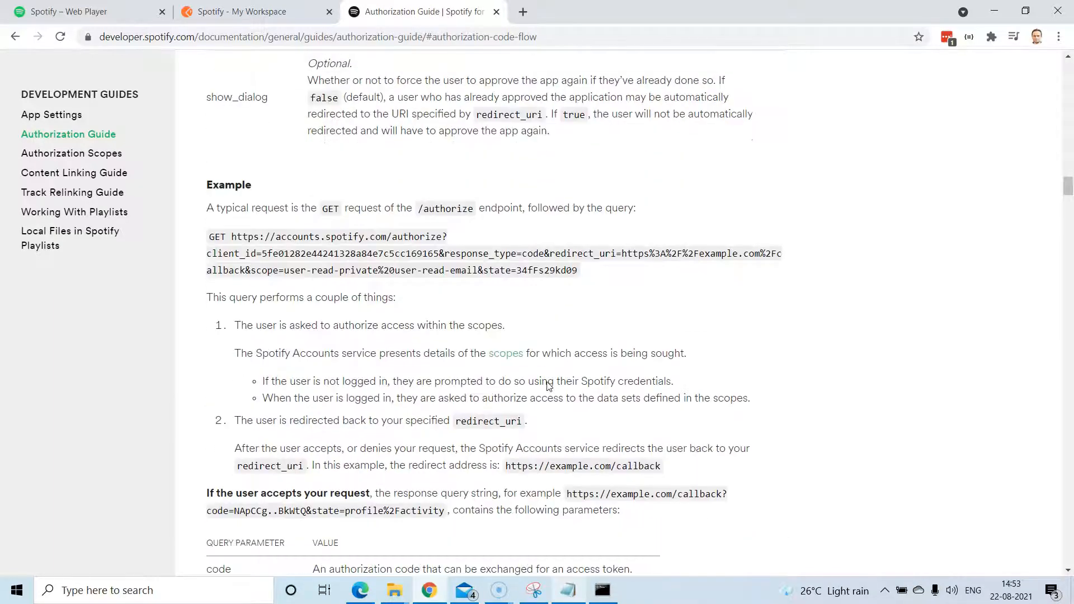
{"action": "scroll", "coordinate": [548, 382], "scroll_direction": "down", "scroll_amount": 9}
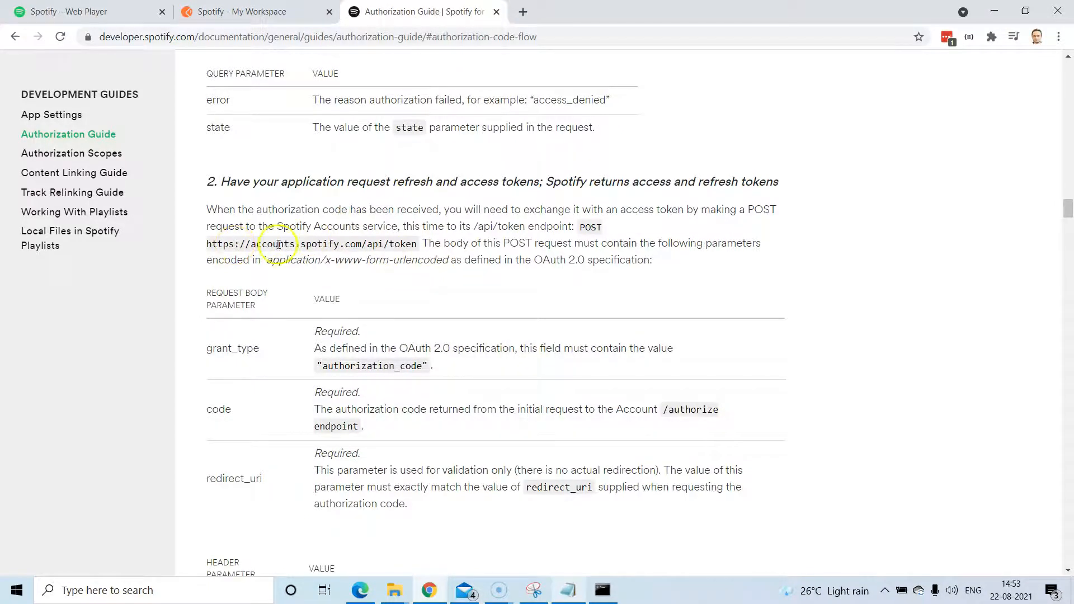
{"action": "left_click_drag", "start_coordinate": [482, 228], "coordinate": [560, 224]}
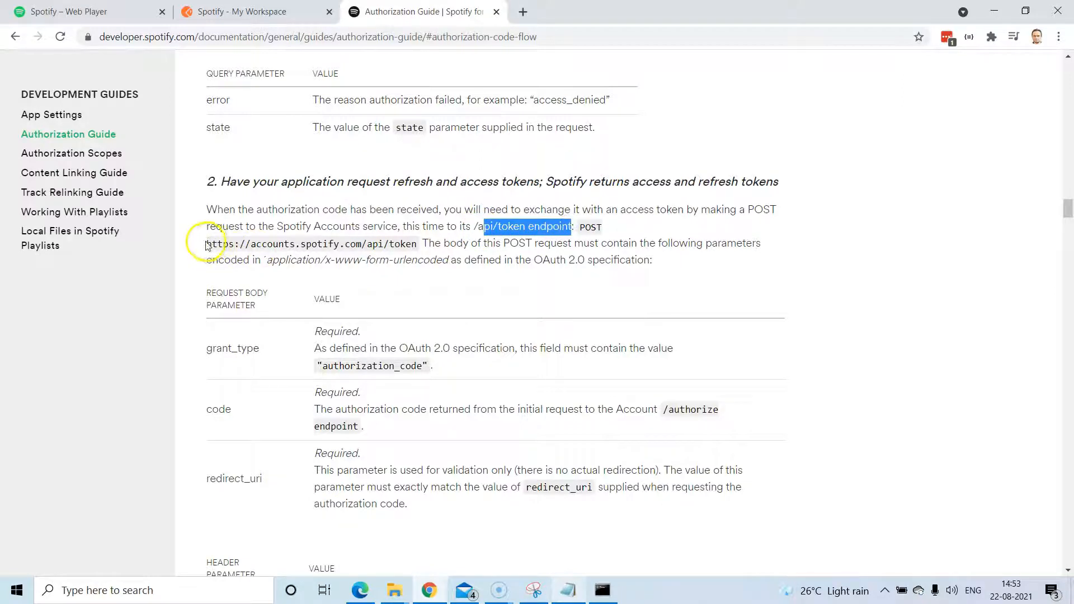
{"action": "left_click_drag", "start_coordinate": [256, 245], "coordinate": [351, 246]}
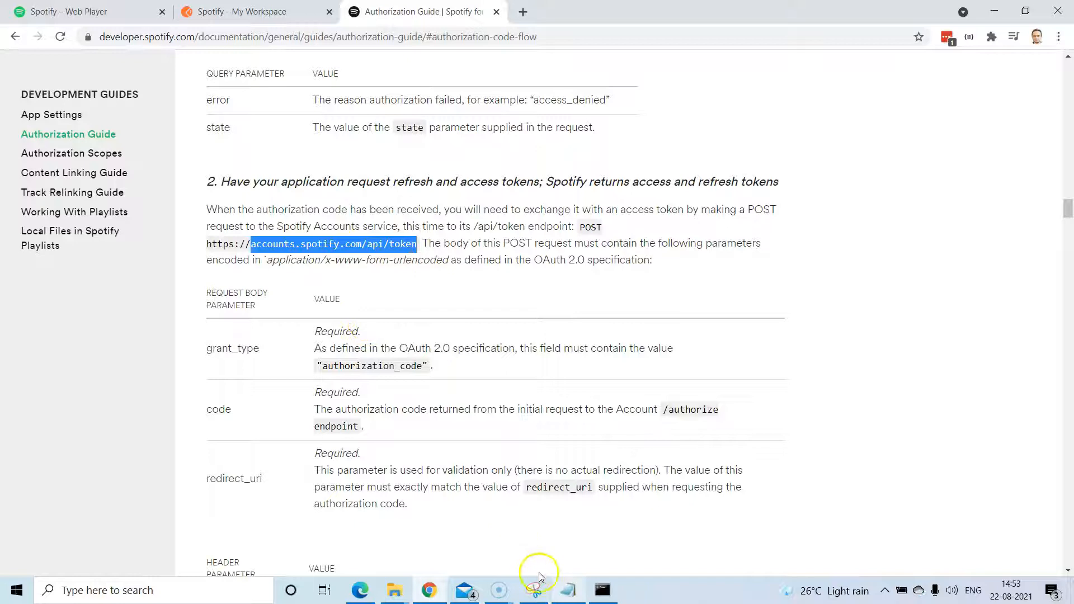
Check the collection's Access Token URL against the guide's token endpoint.
{"action": "left_click", "coordinate": [263, 13]}
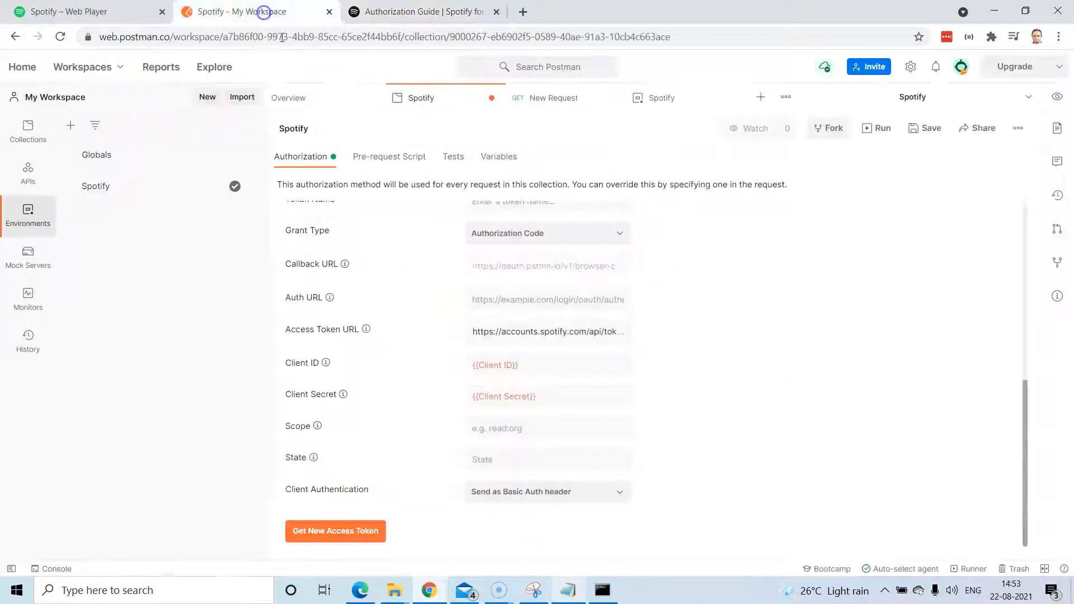
{"action": "left_click_drag", "start_coordinate": [586, 336], "coordinate": [456, 327]}
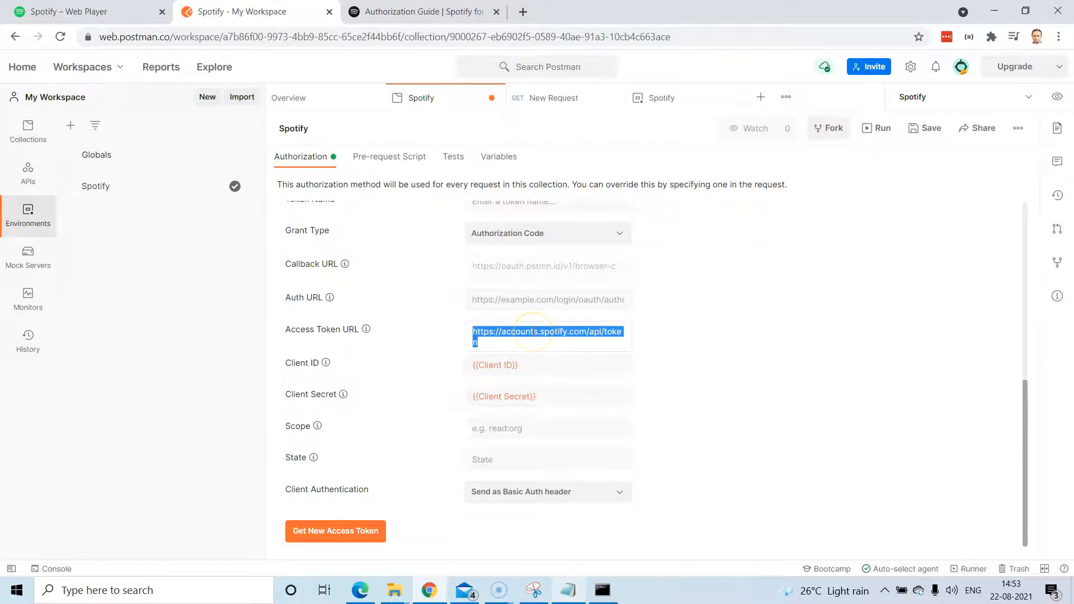
{"action": "left_click", "coordinate": [425, 12]}
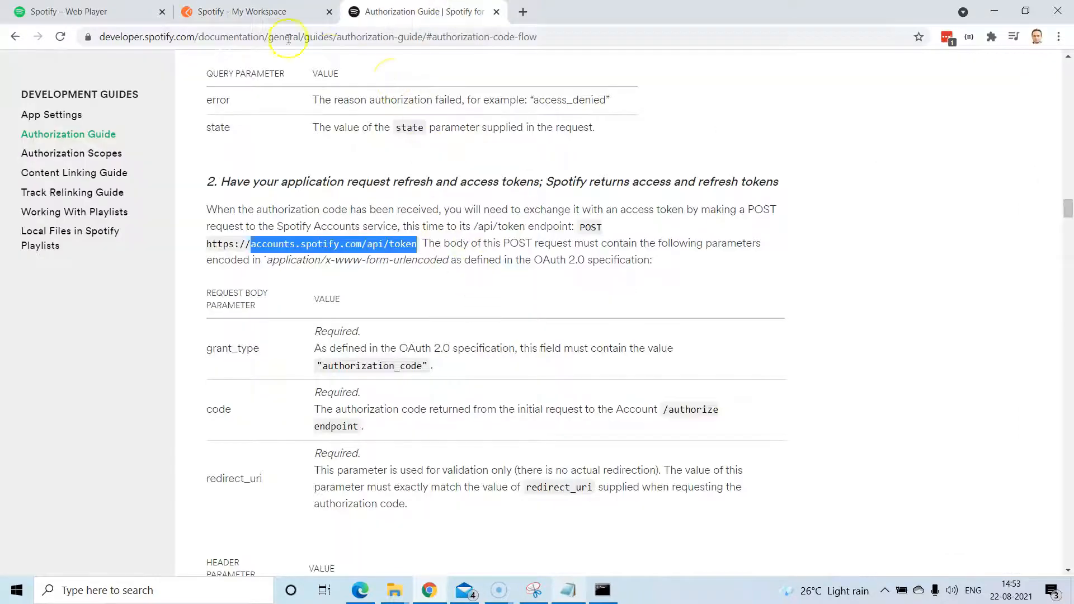
{"action": "left_click", "coordinate": [283, 17]}
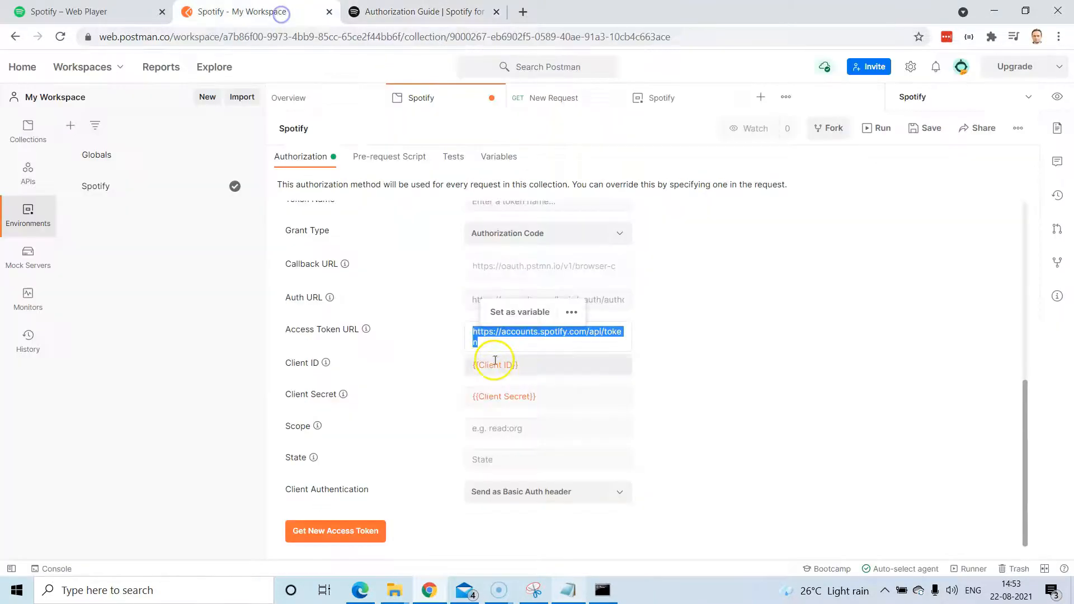
{"action": "left_click", "coordinate": [508, 432]}
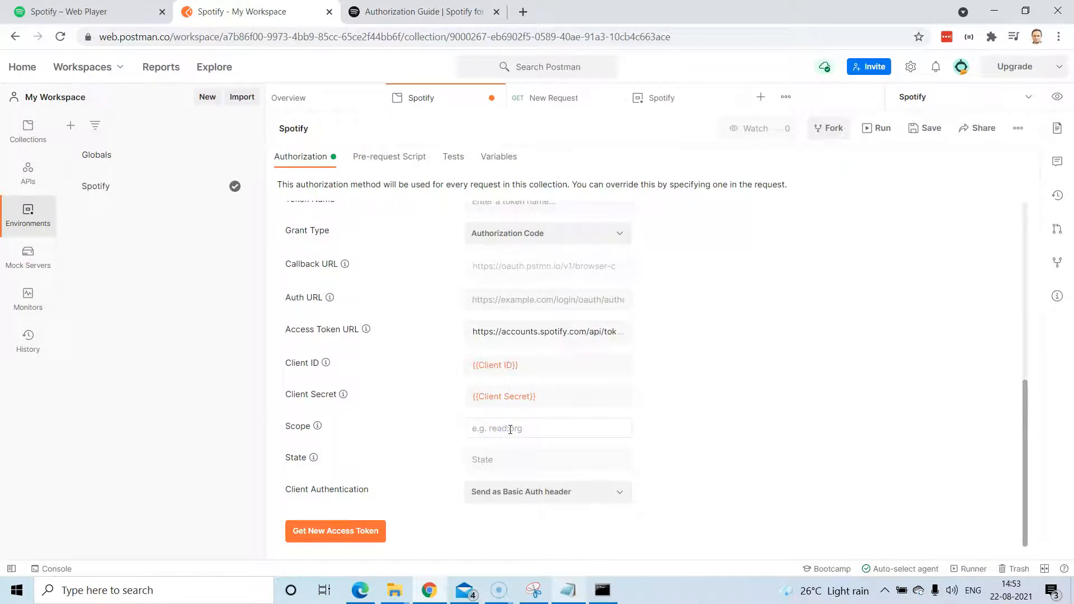
{"action": "left_click", "coordinate": [566, 591]}
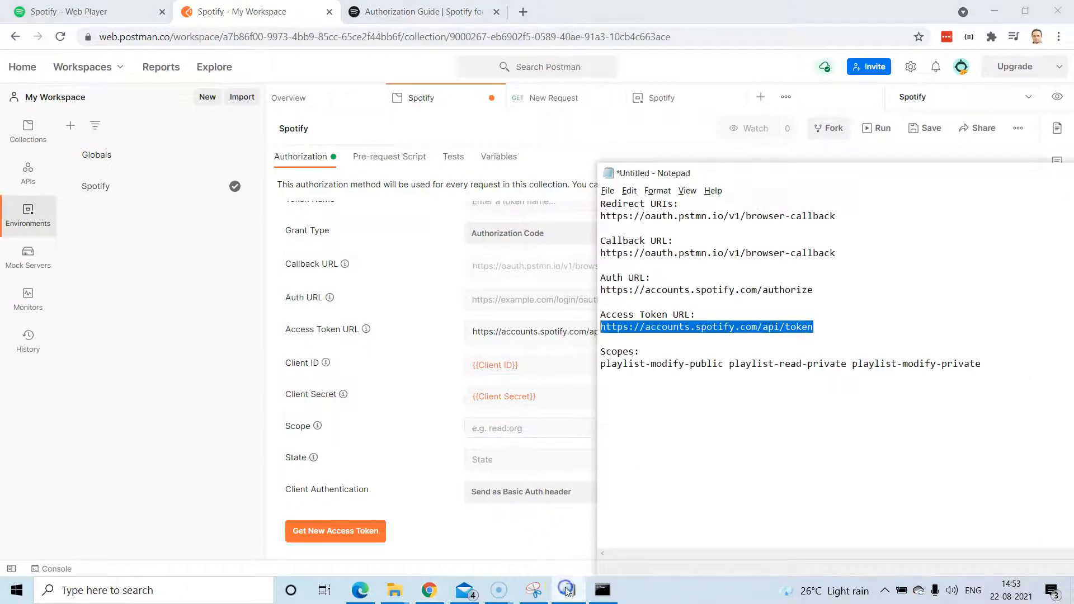
{"action": "left_click_drag", "start_coordinate": [819, 291], "coordinate": [600, 291]}
{"action": "key", "text": "ctrl+c"}
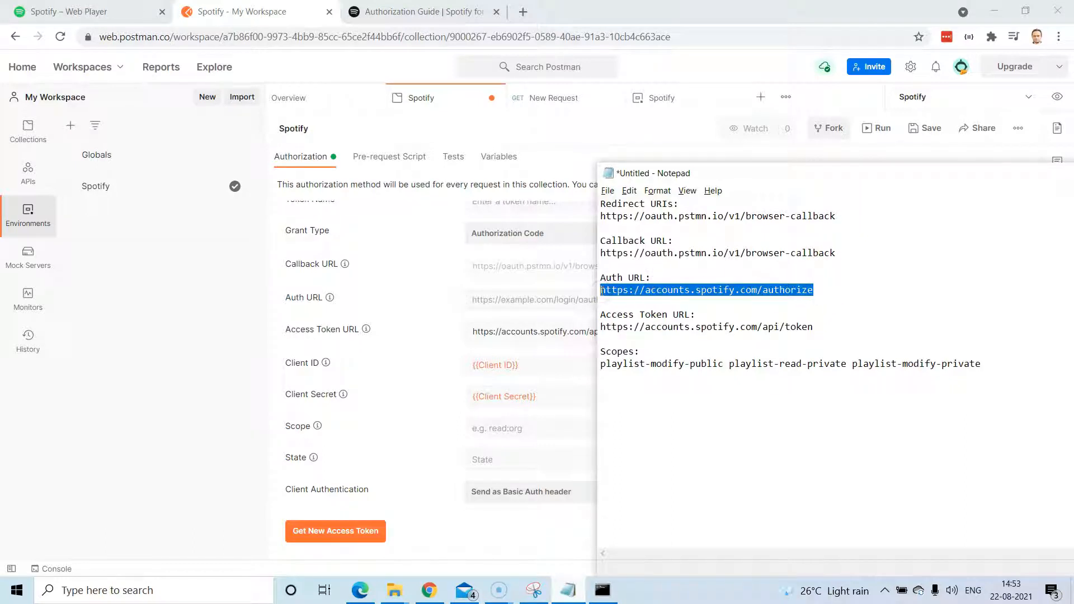
{"action": "left_click", "coordinate": [496, 300]}
{"action": "key", "text": "ctrl+v"}
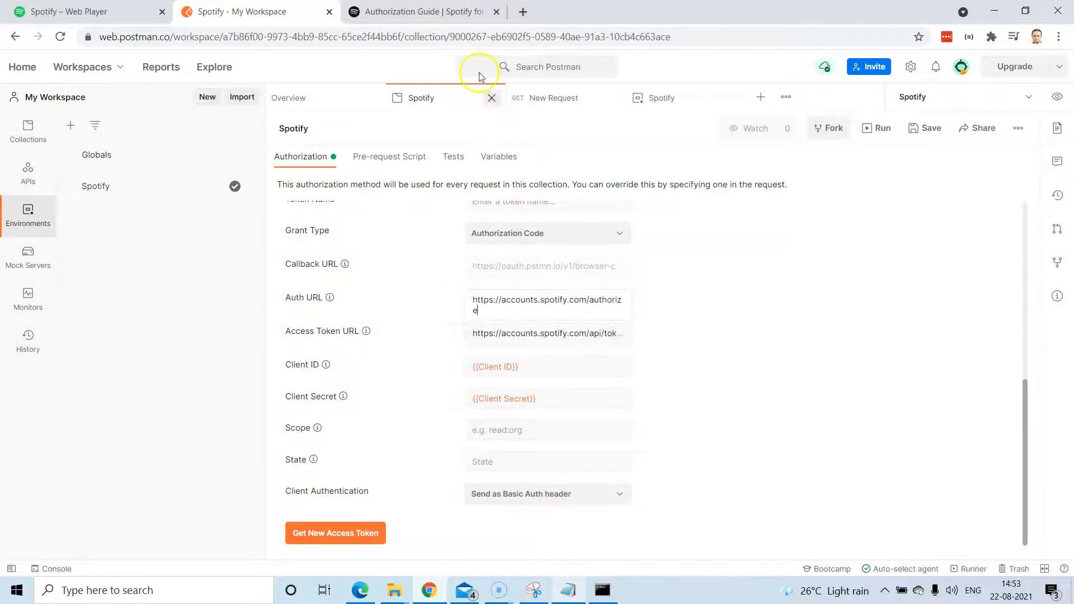
{"action": "left_click", "coordinate": [419, 12]}
{"action": "scroll", "coordinate": [417, 169], "scroll_direction": "up", "scroll_amount": 1}
{"action": "scroll", "coordinate": [417, 170], "scroll_direction": "up", "scroll_amount": 15}
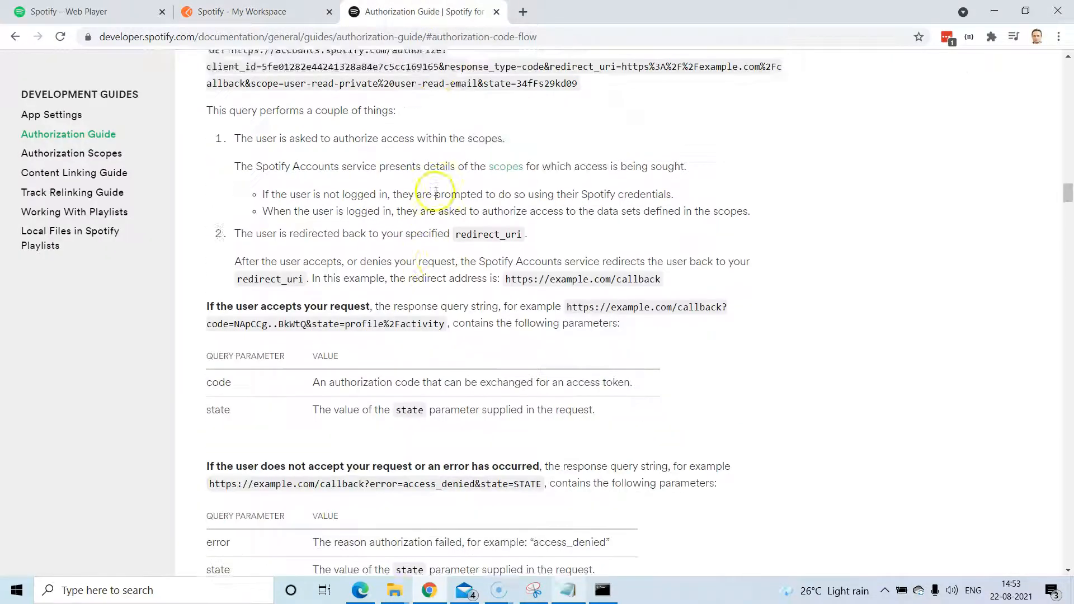
{"action": "scroll", "coordinate": [435, 192], "scroll_direction": "up", "scroll_amount": 7}
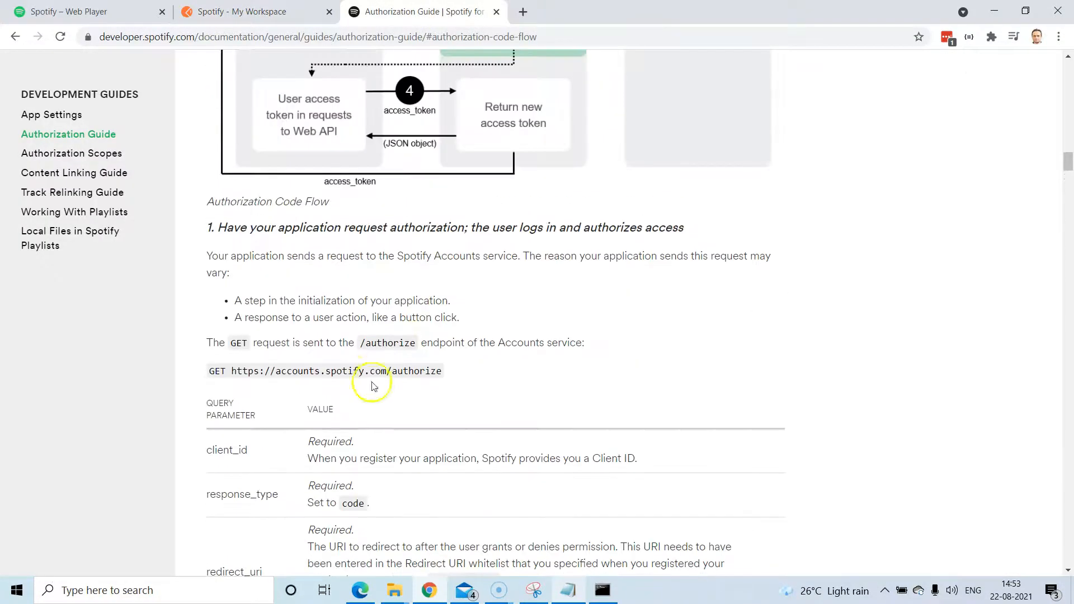
{"action": "left_click_drag", "start_coordinate": [253, 371], "coordinate": [444, 374]}
{"action": "left_click", "coordinate": [291, 11]}
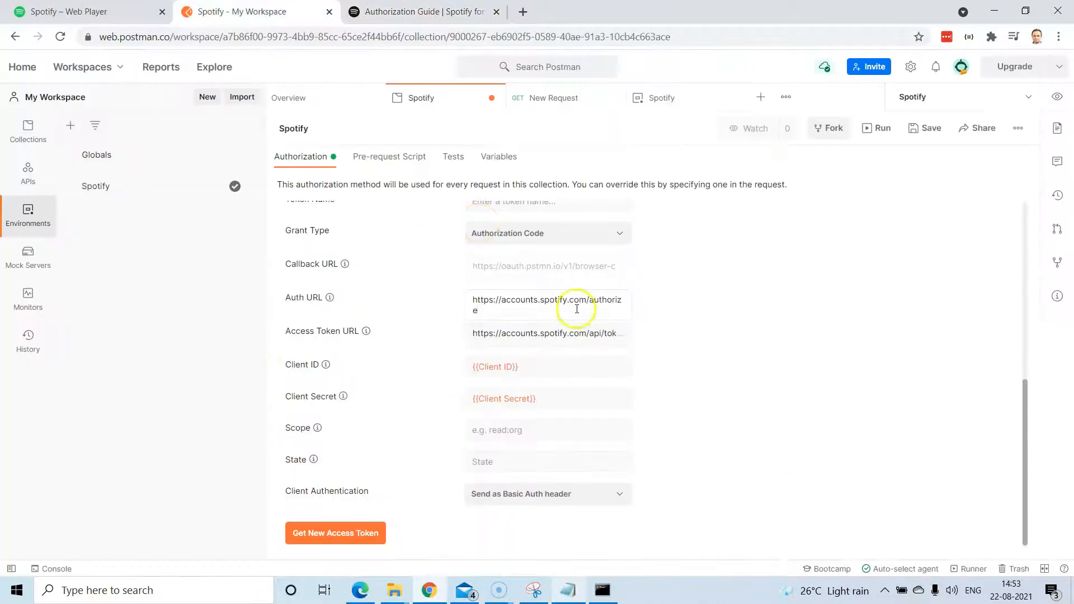
{"action": "scroll", "coordinate": [603, 322], "scroll_direction": "down", "scroll_amount": 1}
{"action": "left_click", "coordinate": [515, 427]}
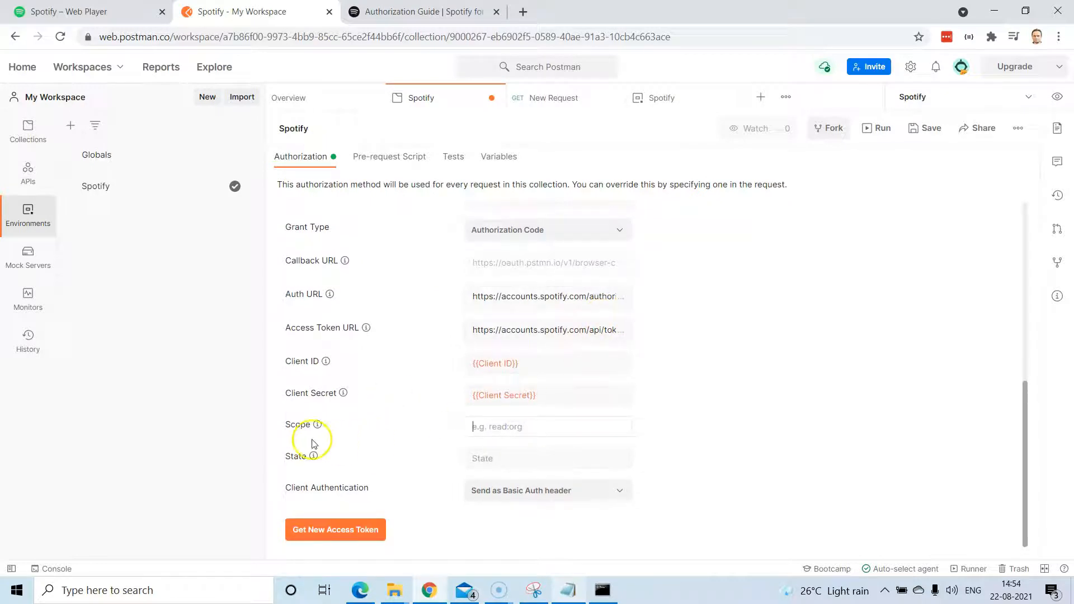
Review the Authorization Scopes page in the Spotify developer documentation.
{"action": "left_click", "coordinate": [375, 11]}
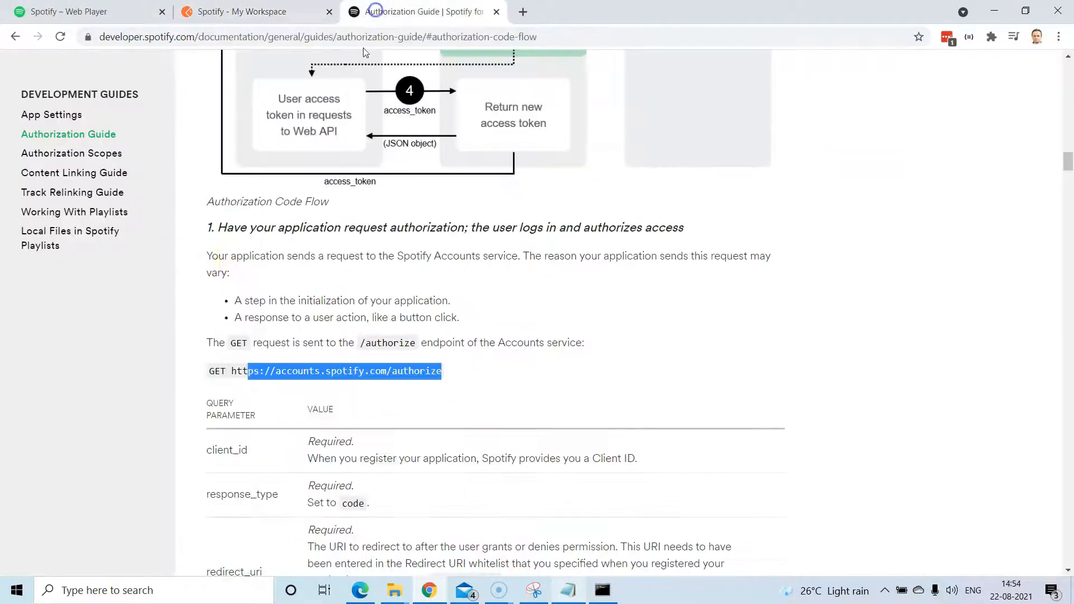
{"action": "left_click", "coordinate": [60, 152]}
{"action": "scroll", "coordinate": [503, 235], "scroll_direction": "down", "scroll_amount": 10}
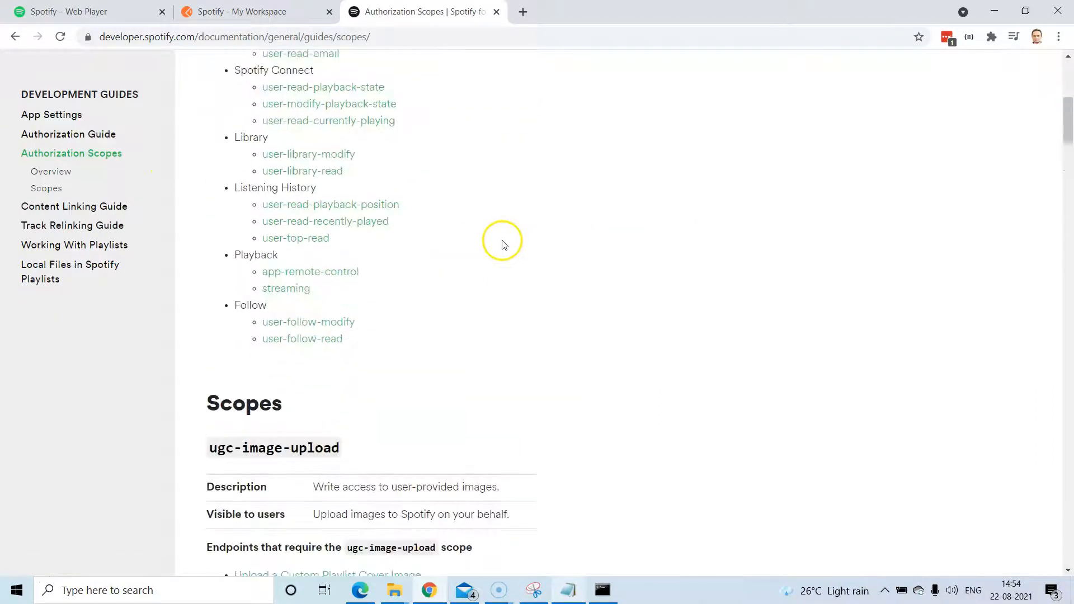
{"action": "scroll", "coordinate": [503, 240], "scroll_direction": "up", "scroll_amount": 6}
{"action": "scroll", "coordinate": [504, 240], "scroll_direction": "up", "scroll_amount": 4}
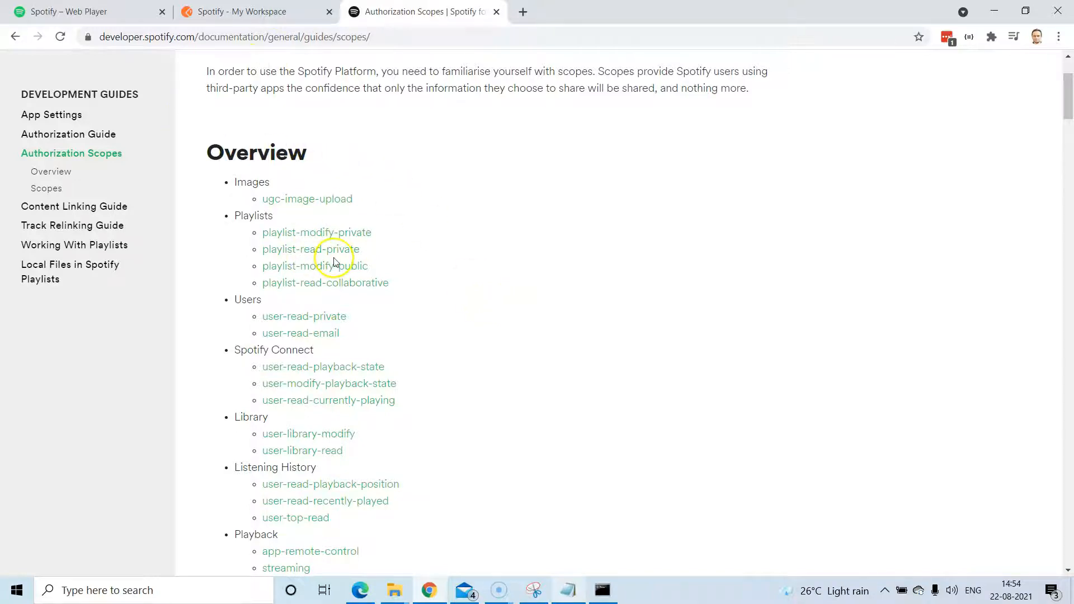
Set Scope to playlist-modify-public playlist-read-private playlist-modify-private from the notes and save the collection.
{"action": "left_click", "coordinate": [568, 590]}
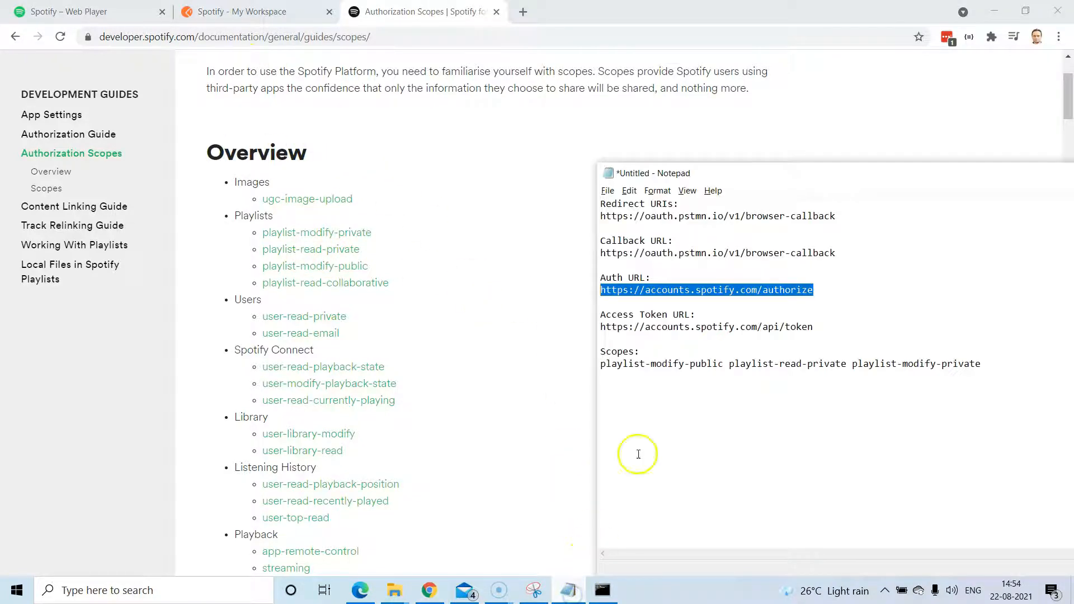
{"action": "left_click", "coordinate": [815, 327]}
{"action": "left_click_drag", "start_coordinate": [978, 369], "coordinate": [640, 365]}
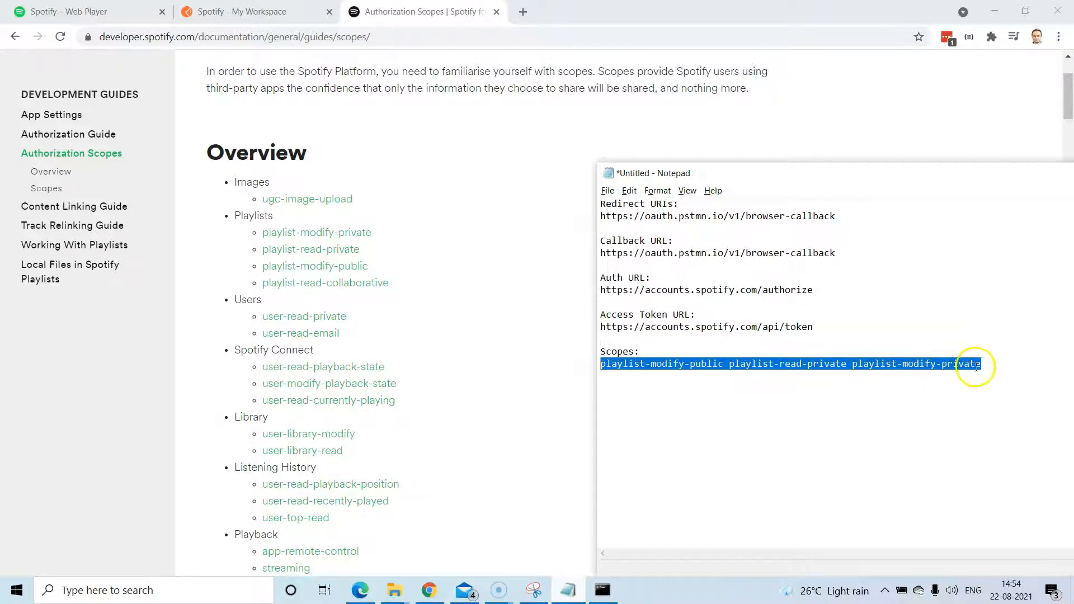
{"action": "left_click_drag", "start_coordinate": [951, 182], "coordinate": [542, 173]}
{"action": "left_click", "coordinate": [905, 167]}
{"action": "left_click", "coordinate": [271, 10]}
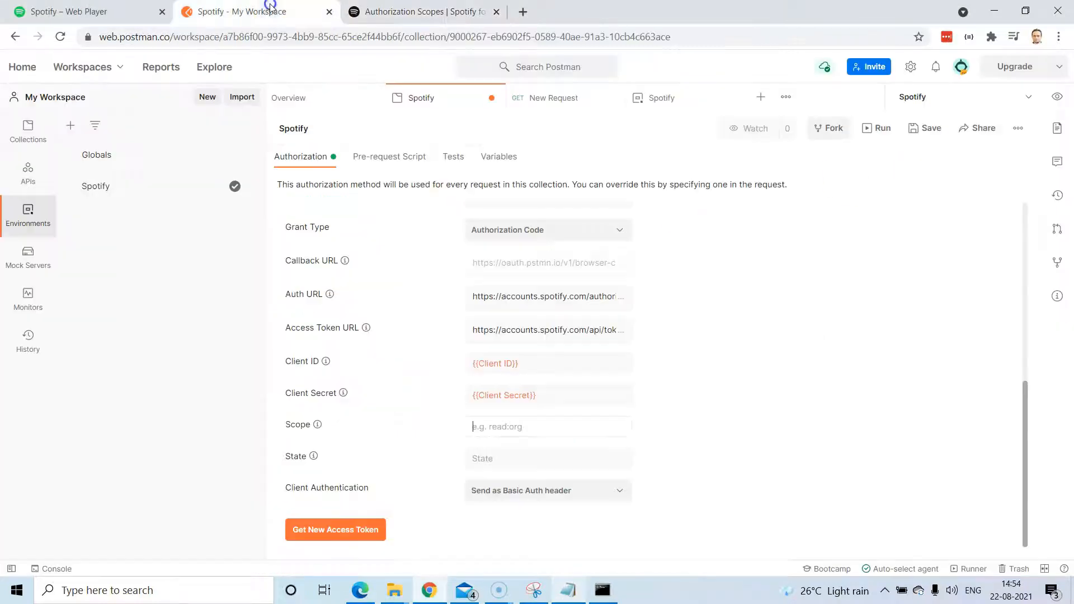
{"action": "type", "text": "playlist-modify-public playlist-read-private playlist-modify-private"}
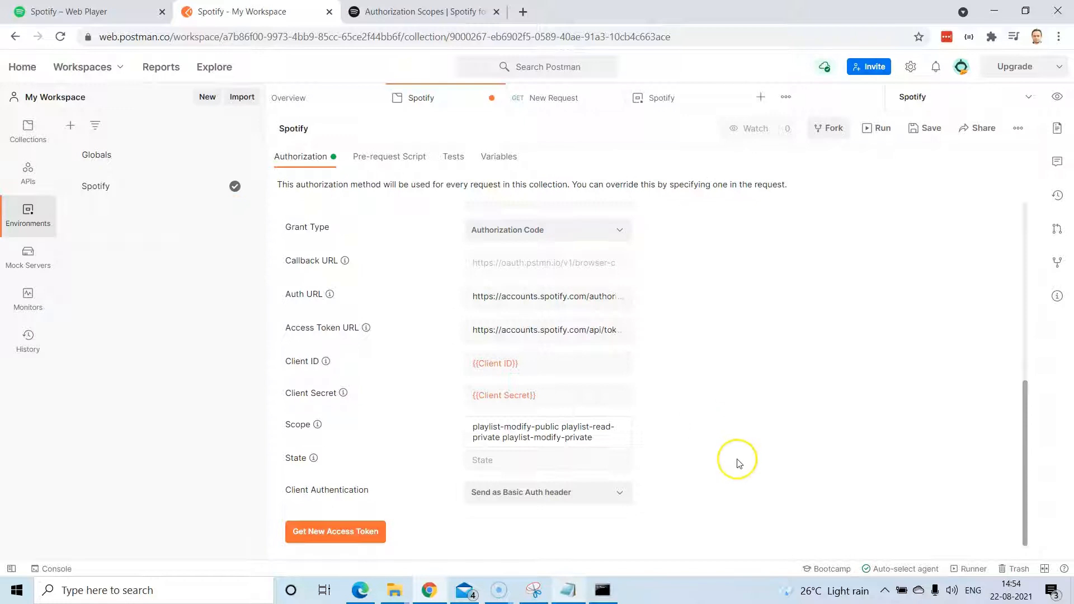
{"action": "left_click", "coordinate": [920, 135]}
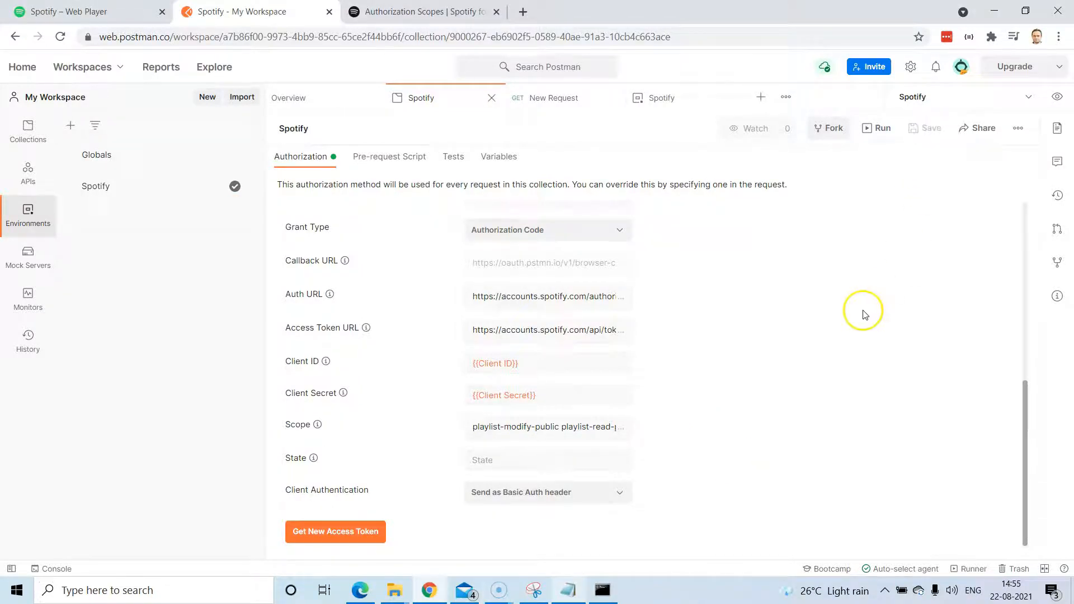
Request a new Spotify access token, granting the app access to the account.
{"action": "scroll", "coordinate": [809, 355], "scroll_direction": "up", "scroll_amount": 3}
{"action": "scroll", "coordinate": [809, 355], "scroll_direction": "up", "scroll_amount": 3}
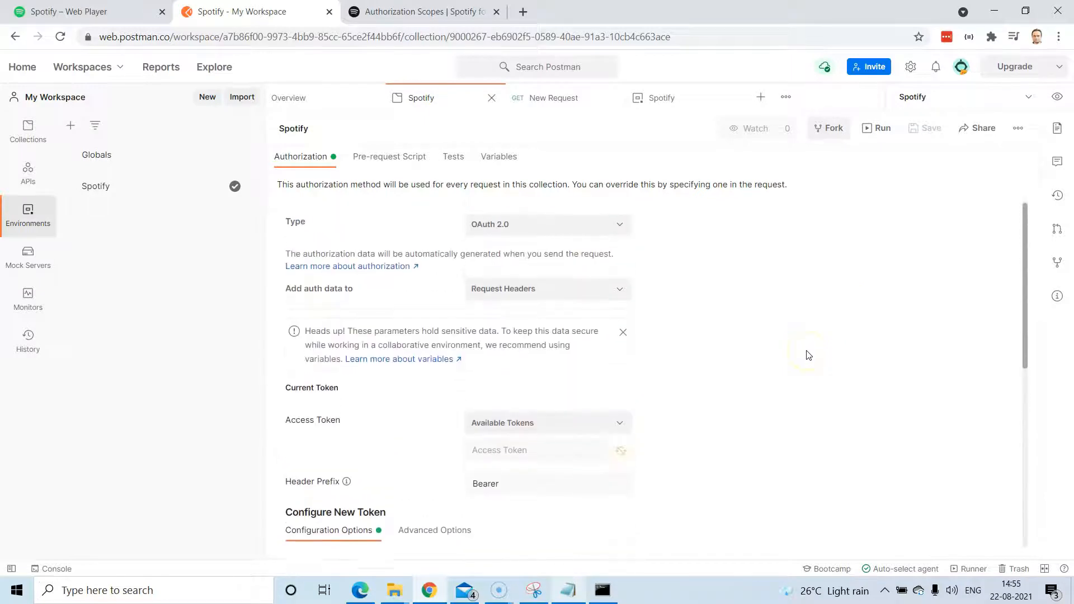
{"action": "scroll", "coordinate": [808, 355], "scroll_direction": "down", "scroll_amount": 5}
{"action": "scroll", "coordinate": [809, 354], "scroll_direction": "down", "scroll_amount": 2}
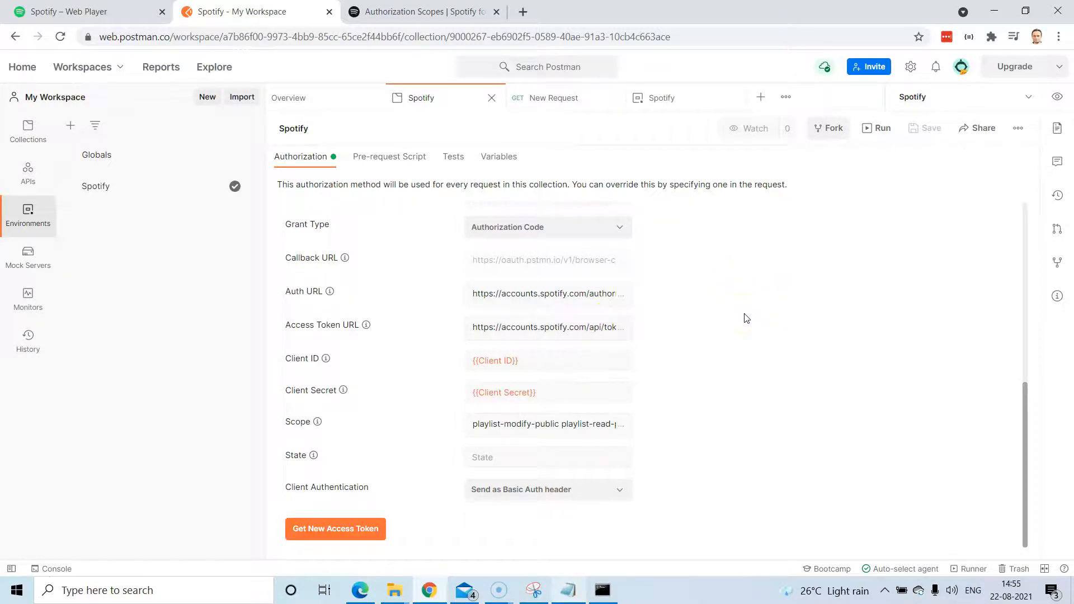
{"action": "scroll", "coordinate": [746, 318], "scroll_direction": "up", "scroll_amount": 6}
{"action": "scroll", "coordinate": [747, 317], "scroll_direction": "down", "scroll_amount": 6}
{"action": "left_click", "coordinate": [345, 531]}
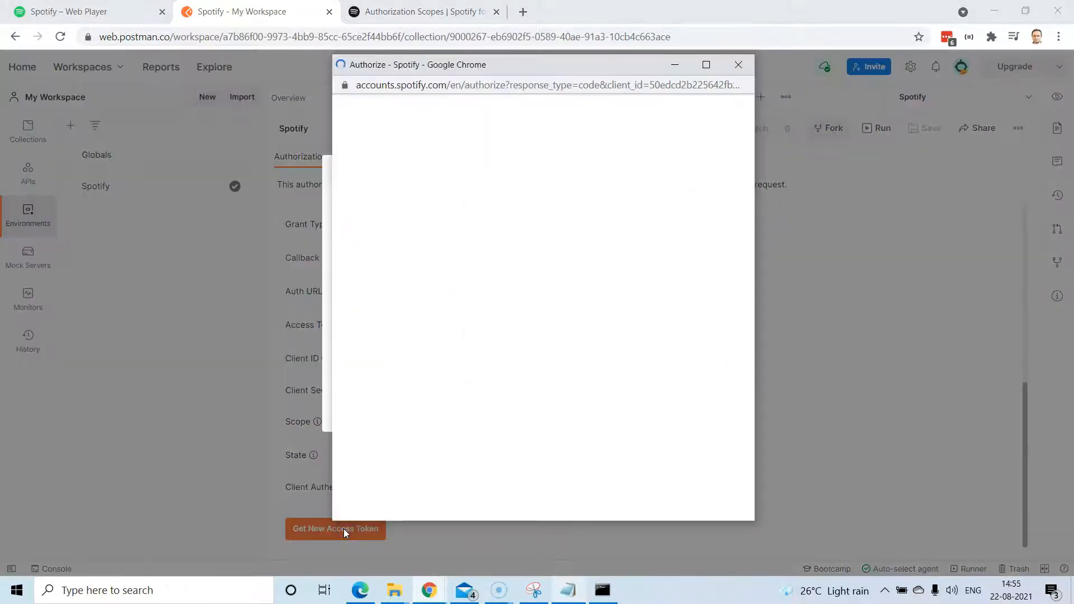
{"action": "scroll", "coordinate": [590, 218], "scroll_direction": "down", "scroll_amount": 3}
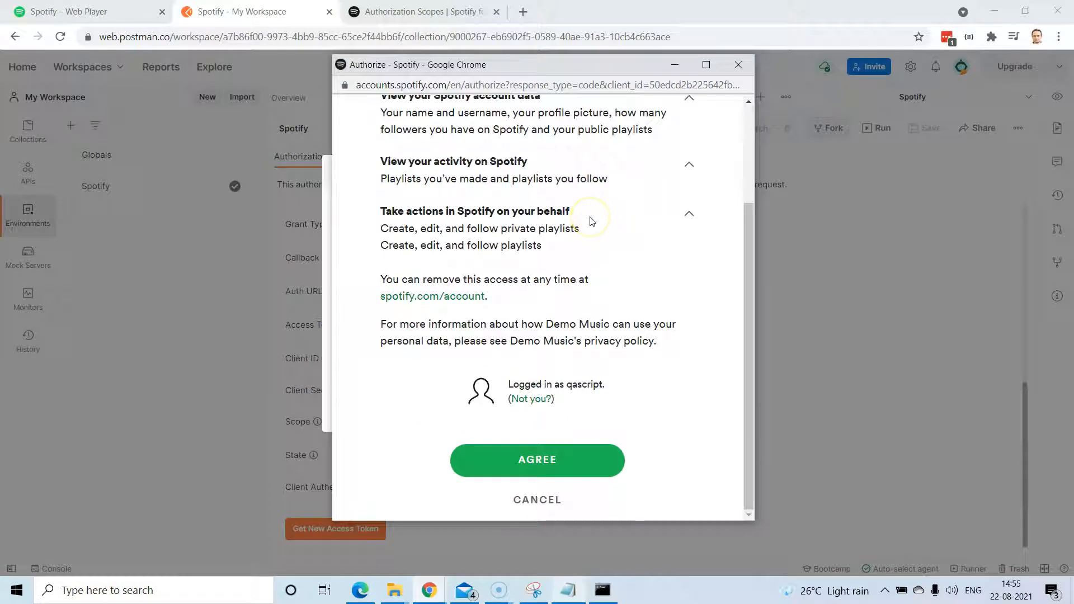
{"action": "left_click", "coordinate": [546, 460]}
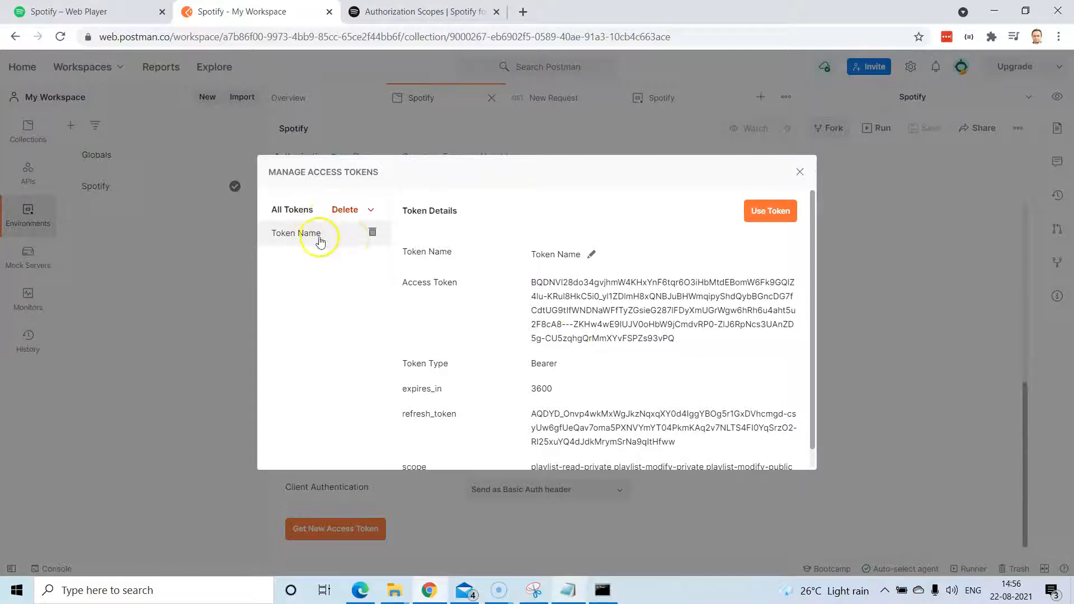
Review the token's refresh token, 3600-second expiry and scopes, then use it for the collection.
{"action": "scroll", "coordinate": [644, 280], "scroll_direction": "down", "scroll_amount": 1}
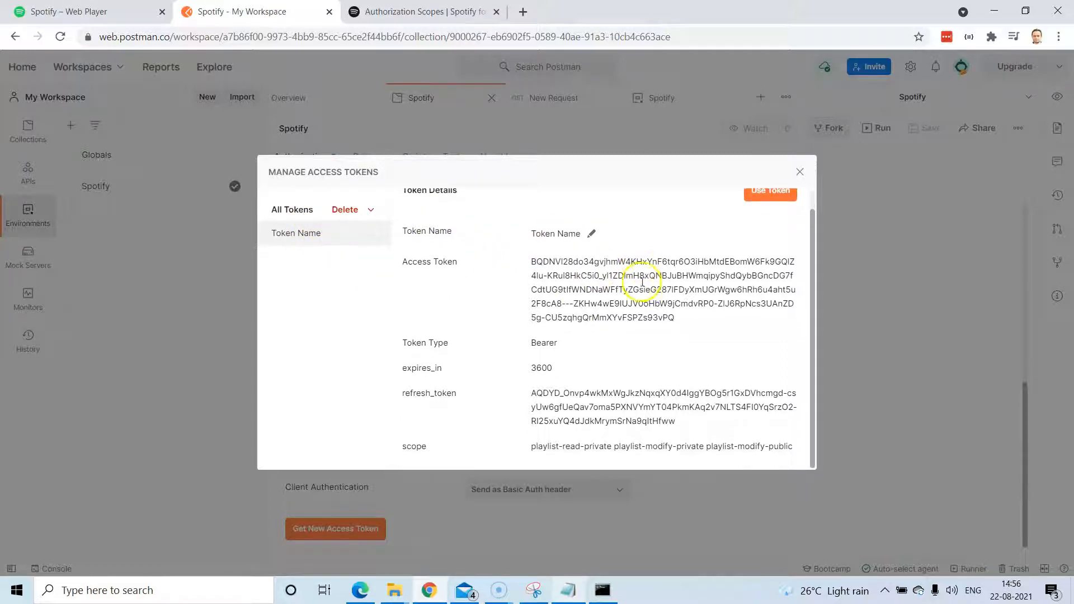
{"action": "left_click_drag", "start_coordinate": [535, 391], "coordinate": [677, 436]}
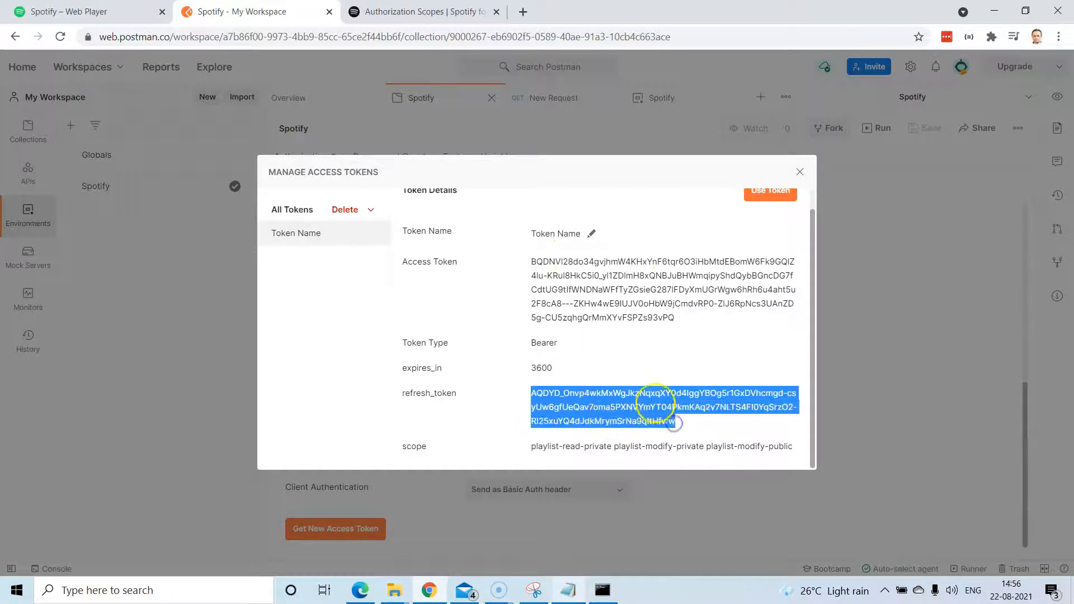
{"action": "scroll", "coordinate": [653, 366], "scroll_direction": "up", "scroll_amount": 1}
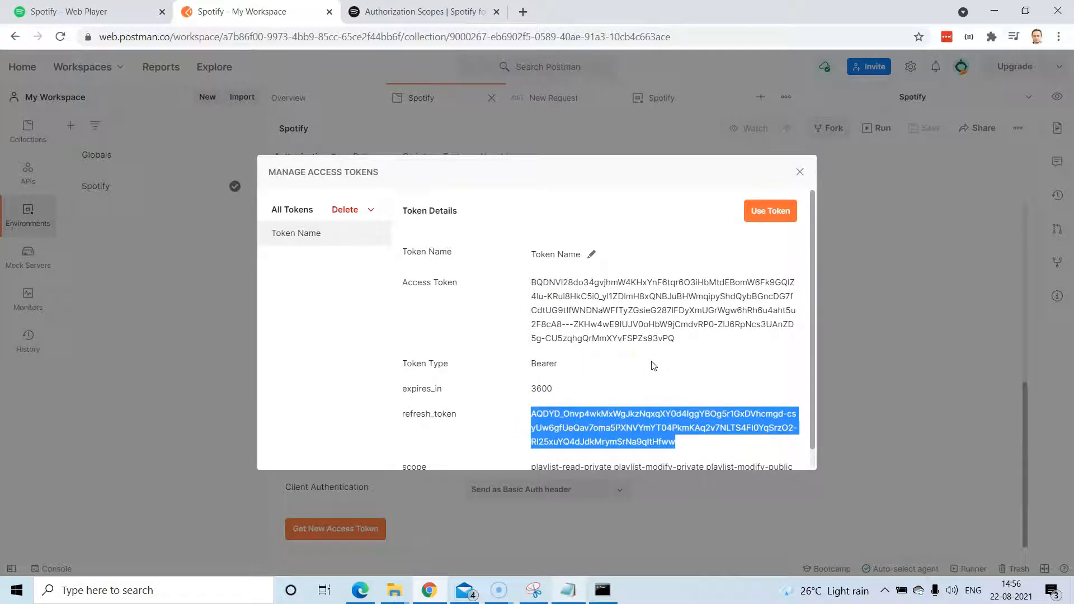
{"action": "scroll", "coordinate": [653, 366], "scroll_direction": "down", "scroll_amount": 1}
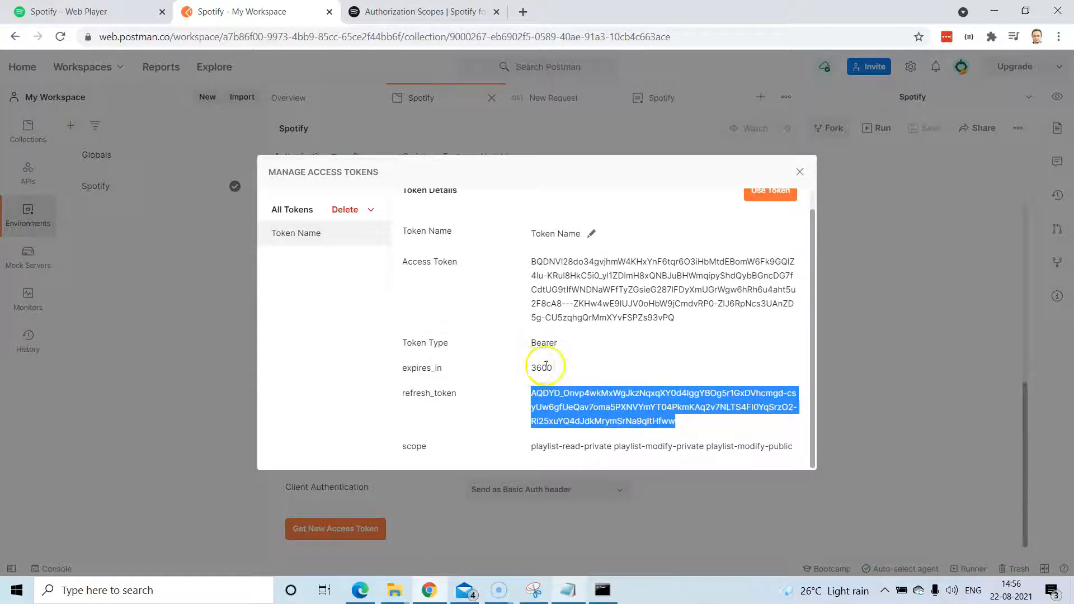
{"action": "left_click_drag", "start_coordinate": [533, 367], "coordinate": [551, 365]}
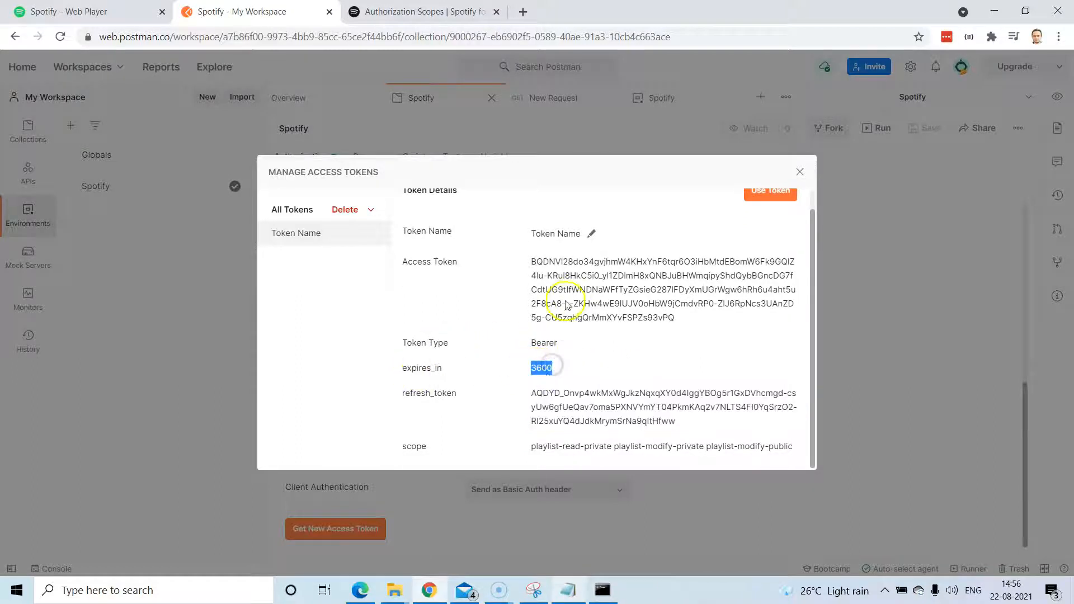
{"action": "left_click_drag", "start_coordinate": [532, 446], "coordinate": [794, 448]}
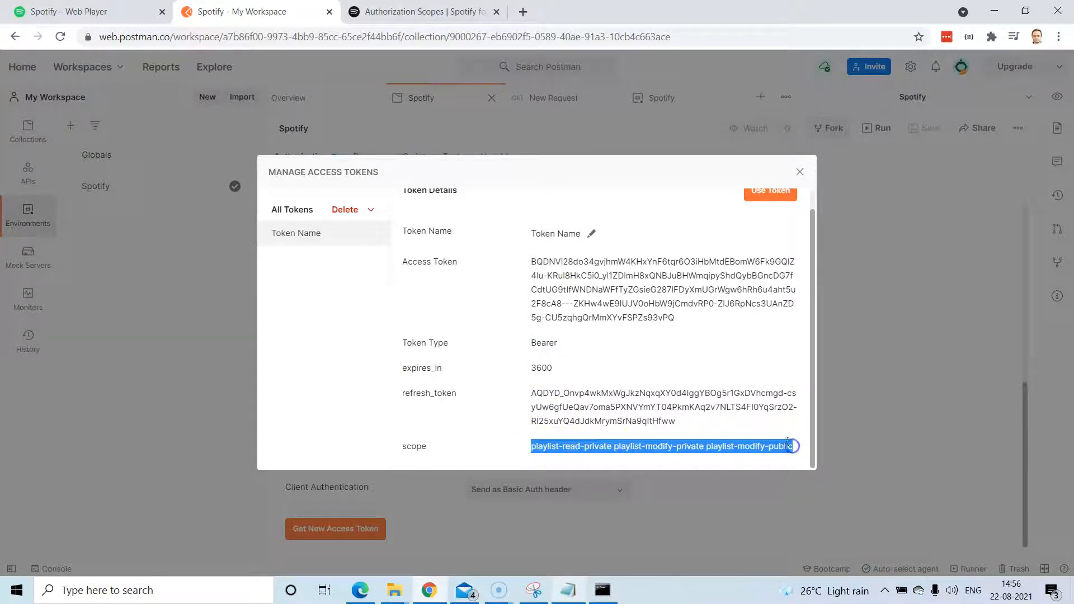
{"action": "scroll", "coordinate": [739, 279], "scroll_direction": "up", "scroll_amount": 1}
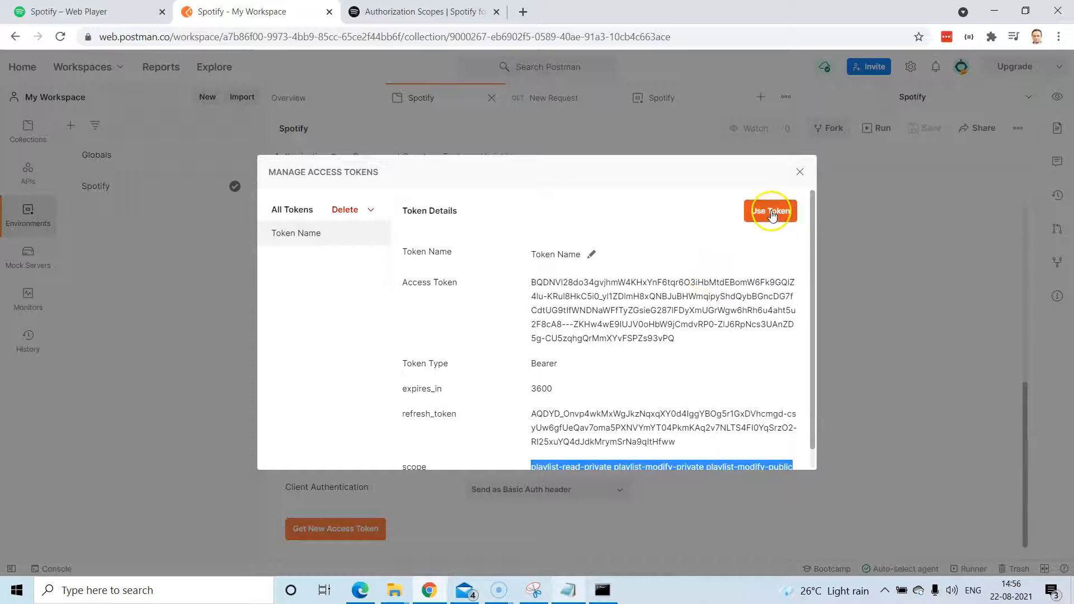
{"action": "left_click", "coordinate": [771, 212]}
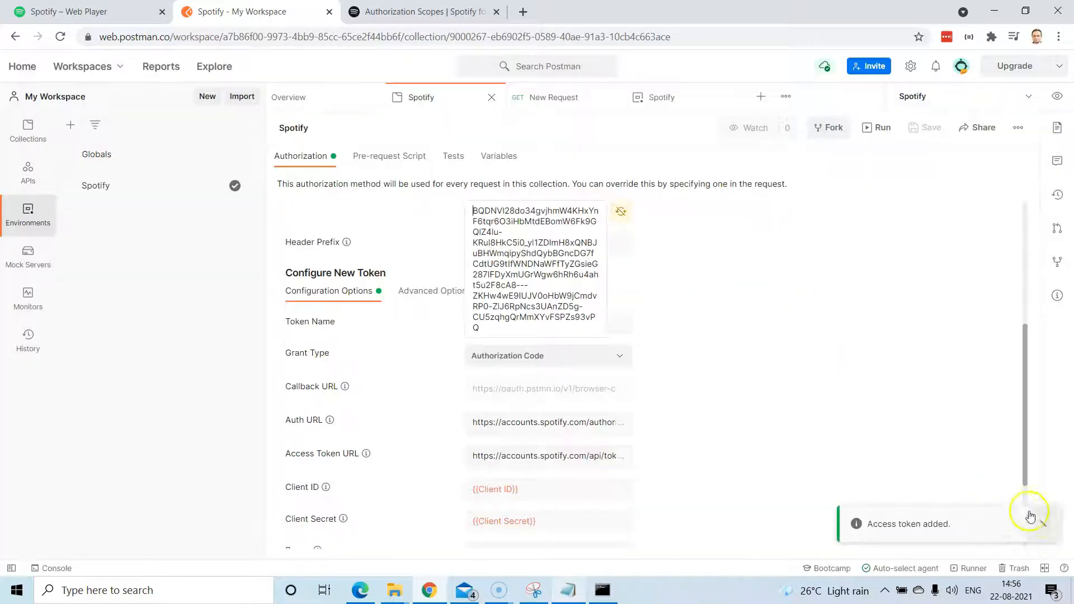
{"action": "left_click", "coordinate": [1043, 523]}
{"action": "scroll", "coordinate": [721, 383], "scroll_direction": "up", "scroll_amount": 5}
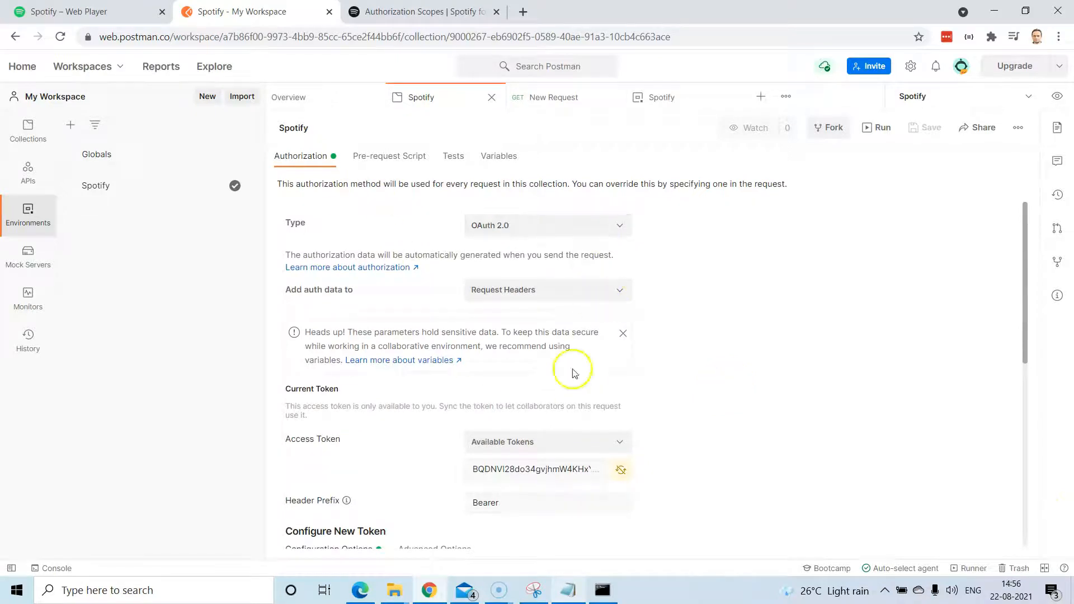
{"action": "scroll", "coordinate": [615, 403], "scroll_direction": "down", "scroll_amount": 1}
{"action": "left_click", "coordinate": [615, 375]}
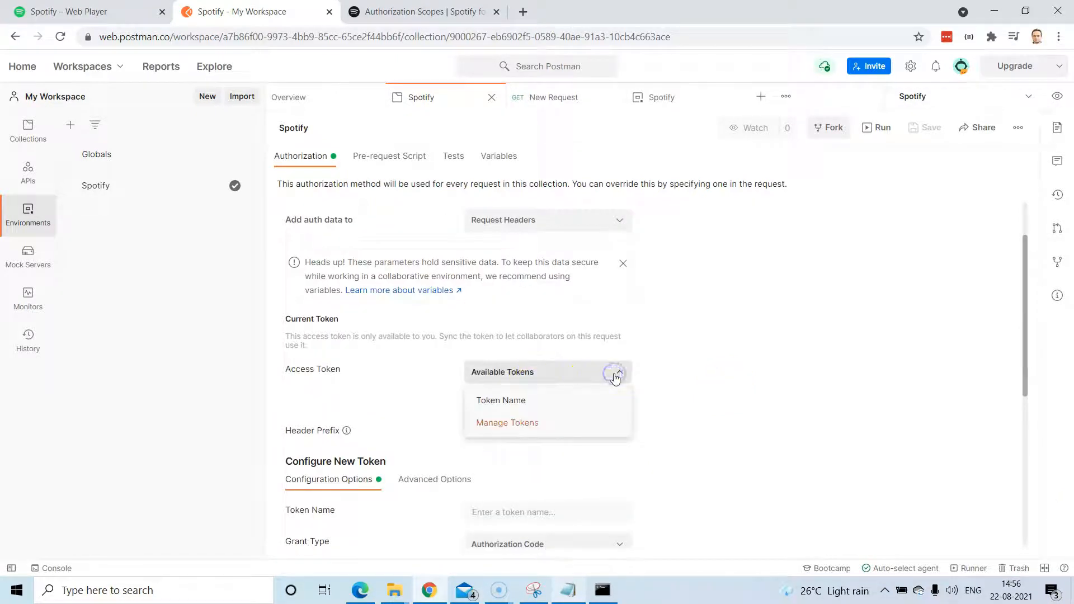
{"action": "left_click", "coordinate": [664, 384]}
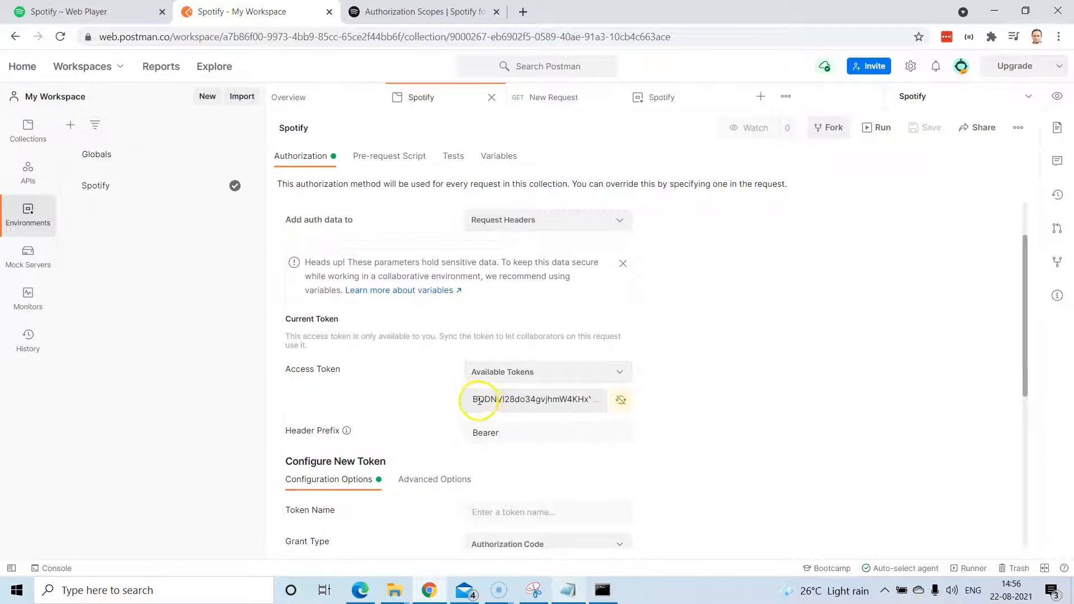
{"action": "left_click_drag", "start_coordinate": [474, 399], "coordinate": [549, 529]}
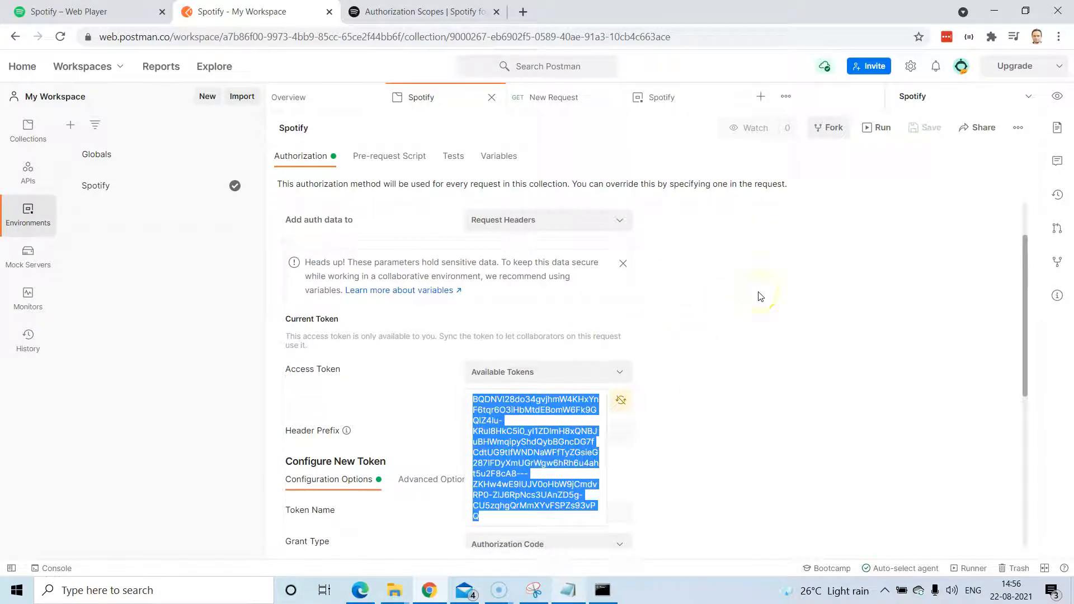
{"action": "left_click", "coordinate": [760, 296]}
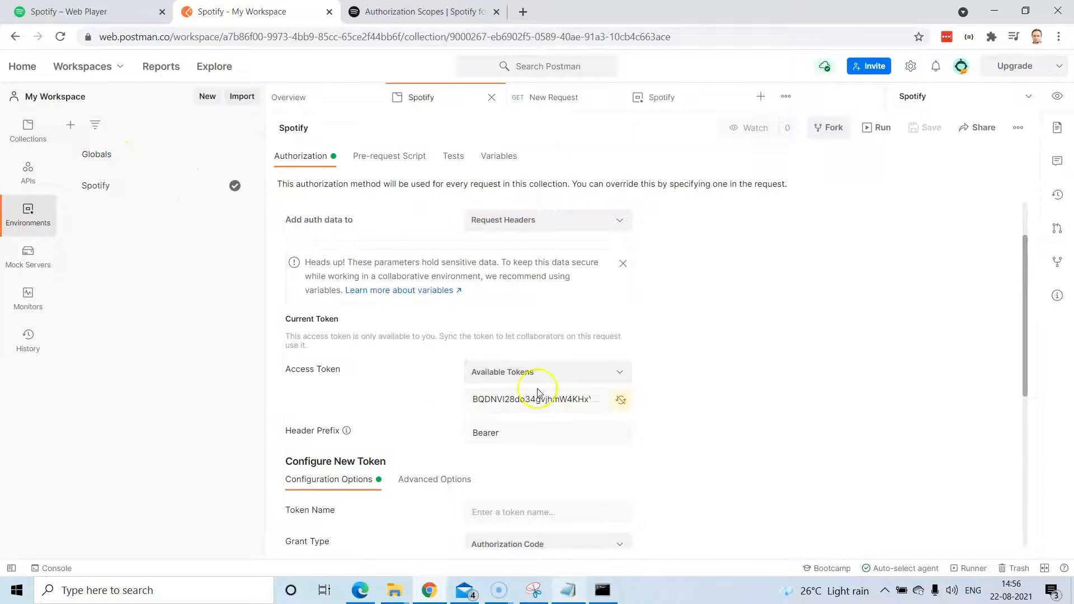
{"action": "left_click", "coordinate": [39, 139]}
Open the Spotify collection's empty New Request, then return to the top of the Authorization Scopes page.
{"action": "left_click", "coordinate": [149, 168]}
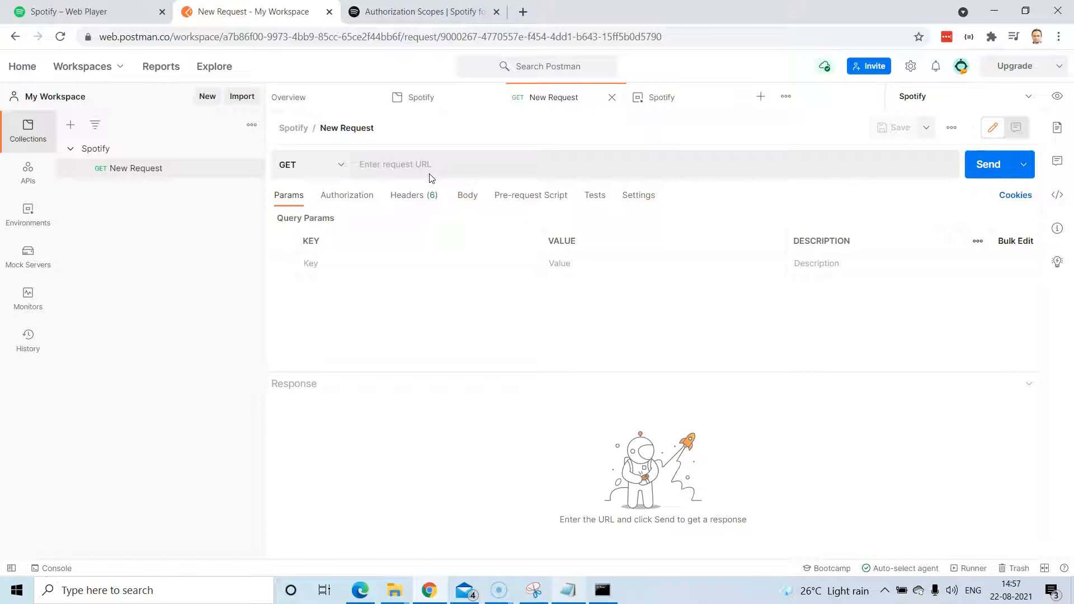
{"action": "left_click", "coordinate": [401, 11]}
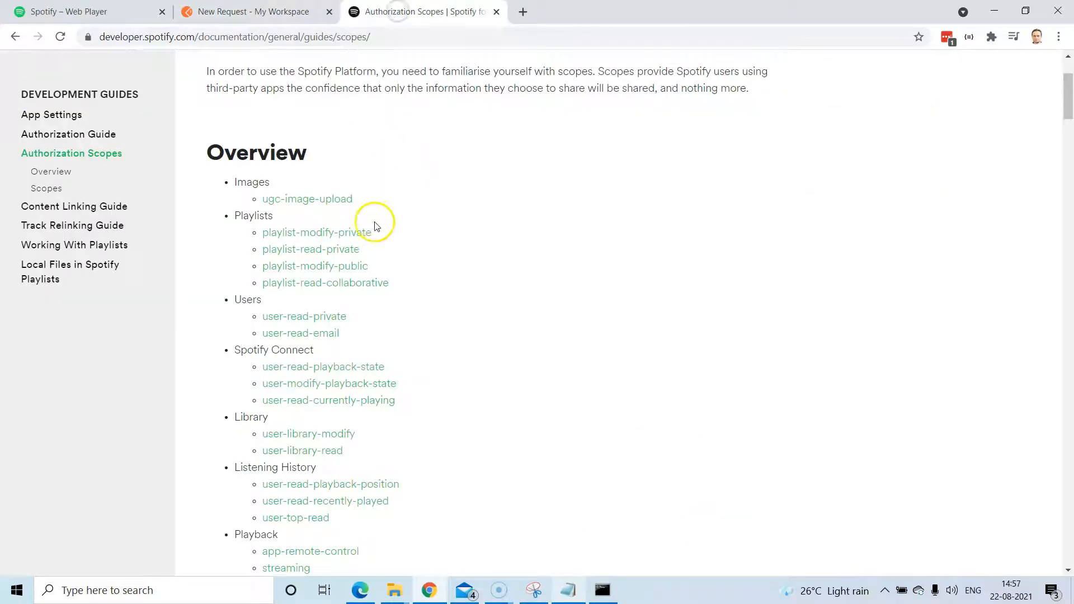
{"action": "scroll", "coordinate": [451, 278], "scroll_direction": "up", "scroll_amount": 3}
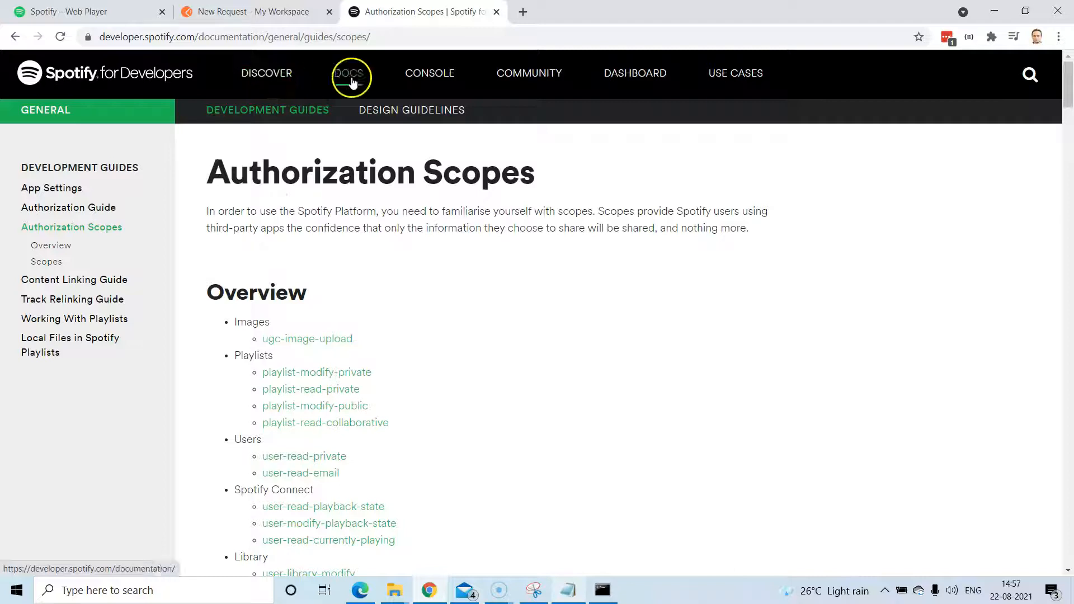
Go to the Spotify for Developers Web API console and list its Browse endpoints.
{"action": "left_click", "coordinate": [267, 79]}
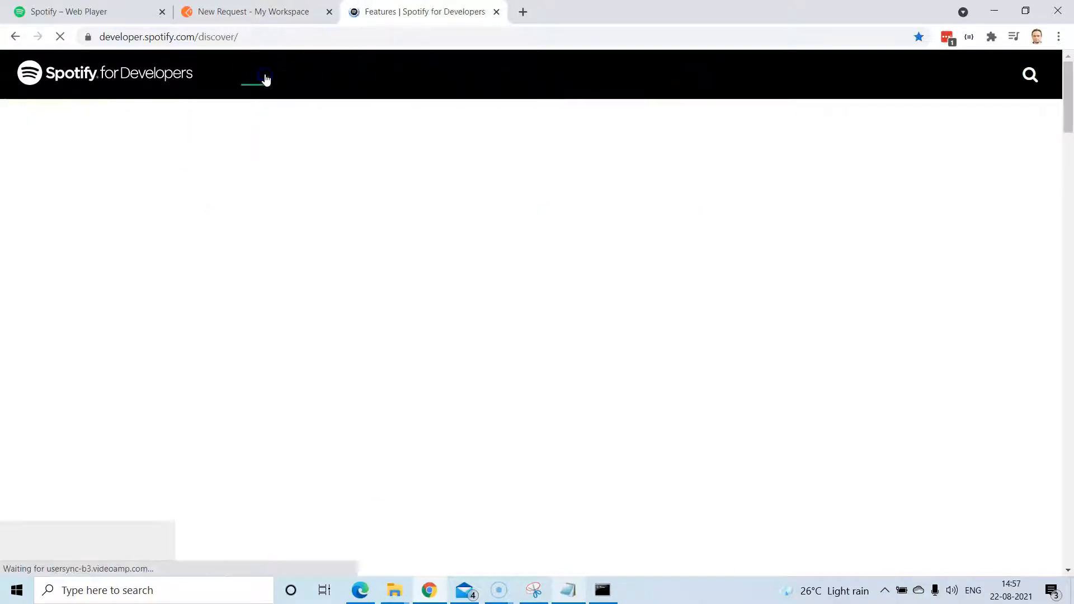
{"action": "scroll", "coordinate": [559, 240], "scroll_direction": "down", "scroll_amount": 5}
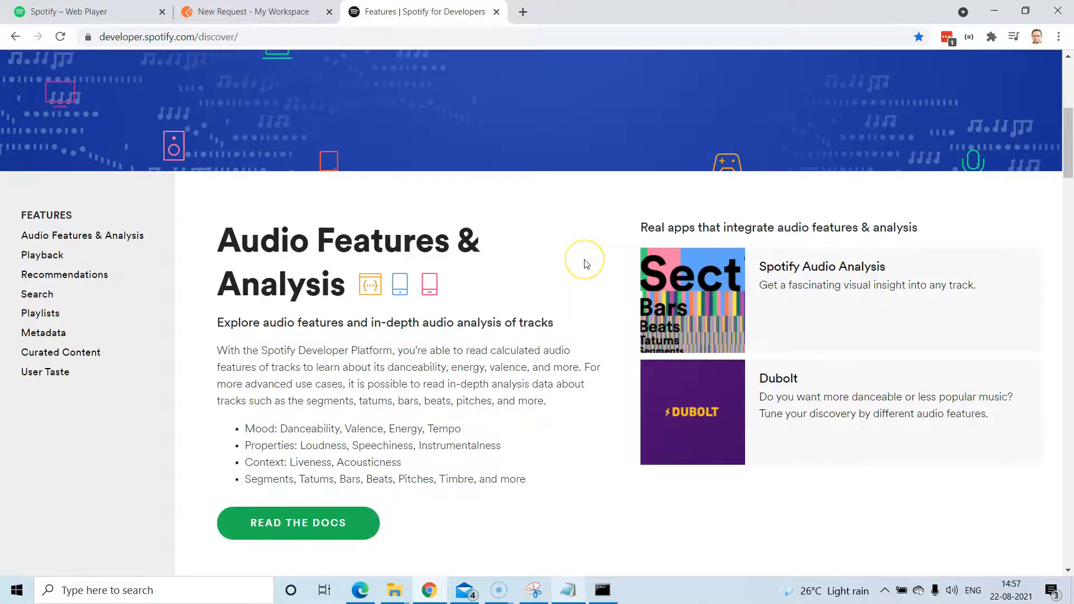
{"action": "scroll", "coordinate": [584, 263], "scroll_direction": "down", "scroll_amount": 1}
{"action": "scroll", "coordinate": [583, 263], "scroll_direction": "up", "scroll_amount": 7}
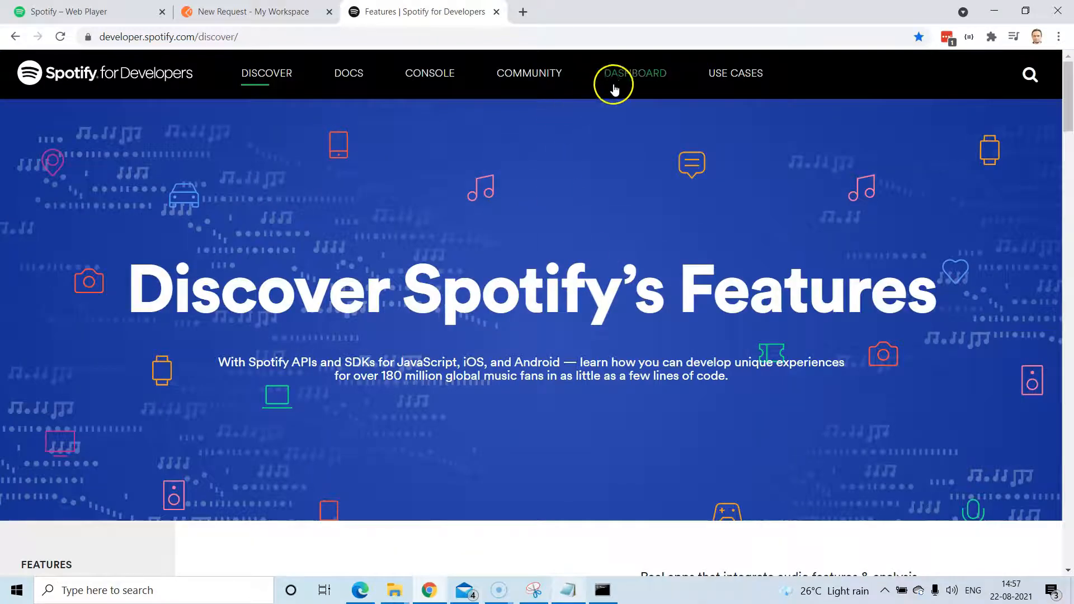
{"action": "left_click", "coordinate": [439, 74]}
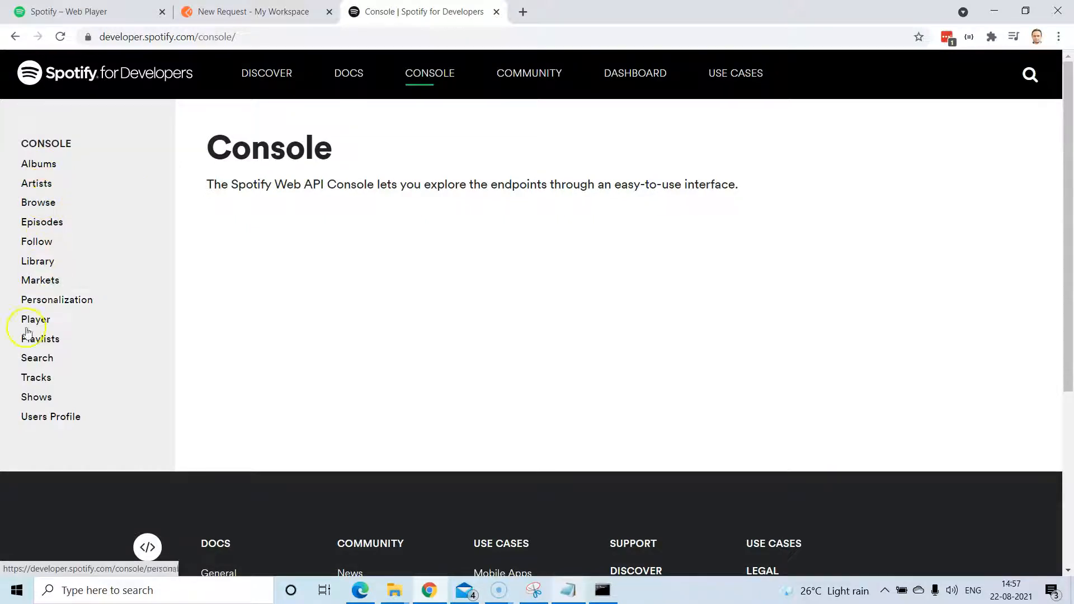
{"action": "left_click", "coordinate": [41, 204]}
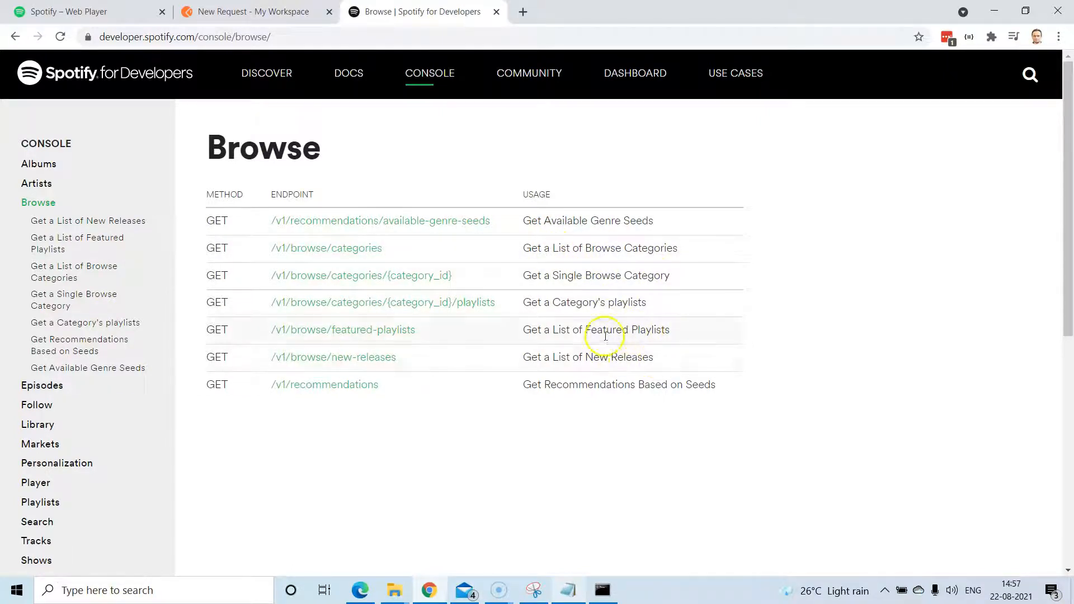
Open the console page for Get a List of New Releases (/v1/browse/new-releases).
{"action": "left_click_drag", "start_coordinate": [521, 361], "coordinate": [650, 359]}
{"action": "left_click_drag", "start_coordinate": [456, 365], "coordinate": [486, 417]}
{"action": "left_click", "coordinate": [507, 456]}
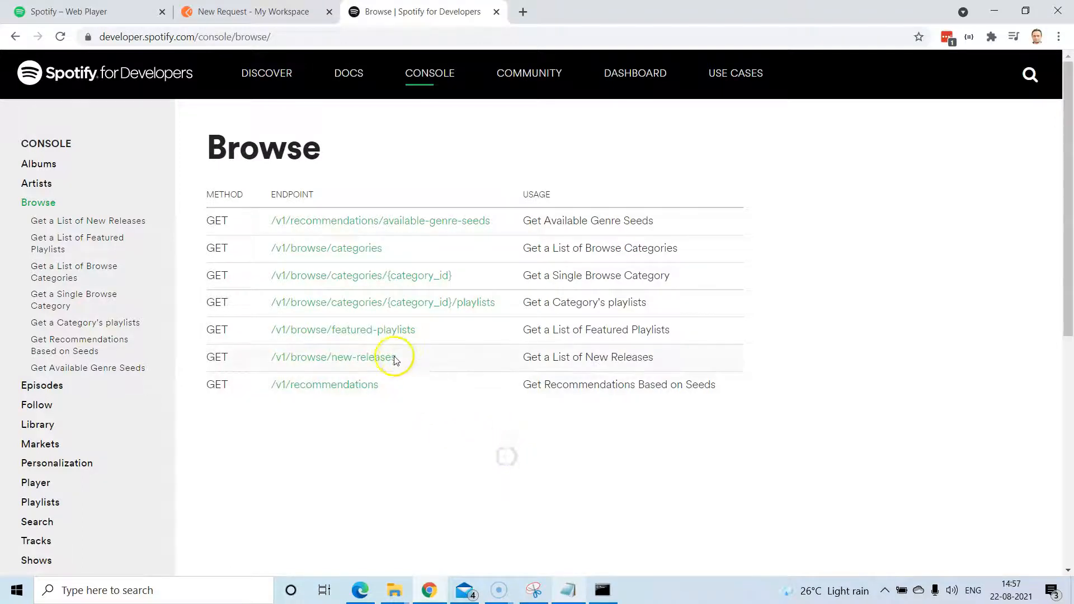
{"action": "left_click_drag", "start_coordinate": [406, 358], "coordinate": [283, 357]}
{"action": "left_click", "coordinate": [271, 358]}
{"action": "left_click", "coordinate": [364, 360]}
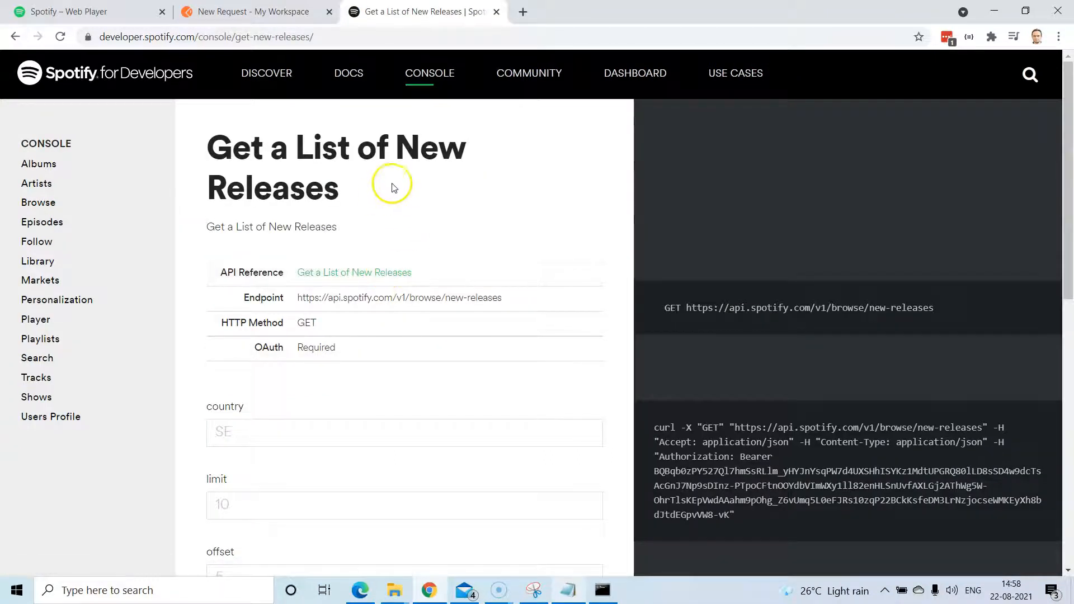
{"action": "scroll", "coordinate": [391, 182], "scroll_direction": "down", "scroll_amount": 2}
{"action": "scroll", "coordinate": [420, 299], "scroll_direction": "down", "scroll_amount": 3}
{"action": "scroll", "coordinate": [417, 299], "scroll_direction": "up", "scroll_amount": 6}
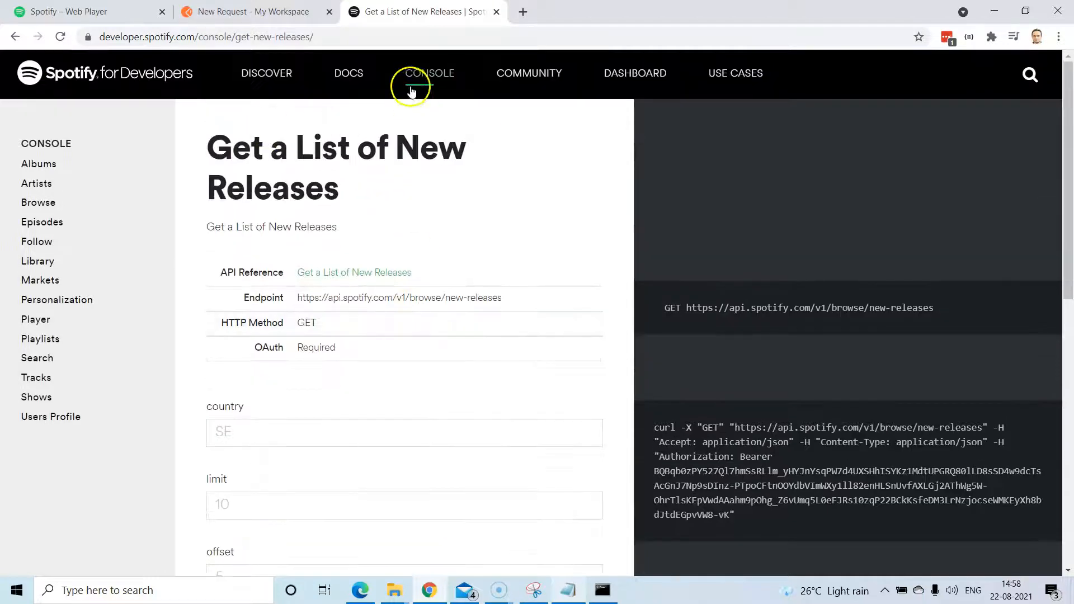
{"action": "scroll", "coordinate": [384, 390], "scroll_direction": "down", "scroll_amount": 1}
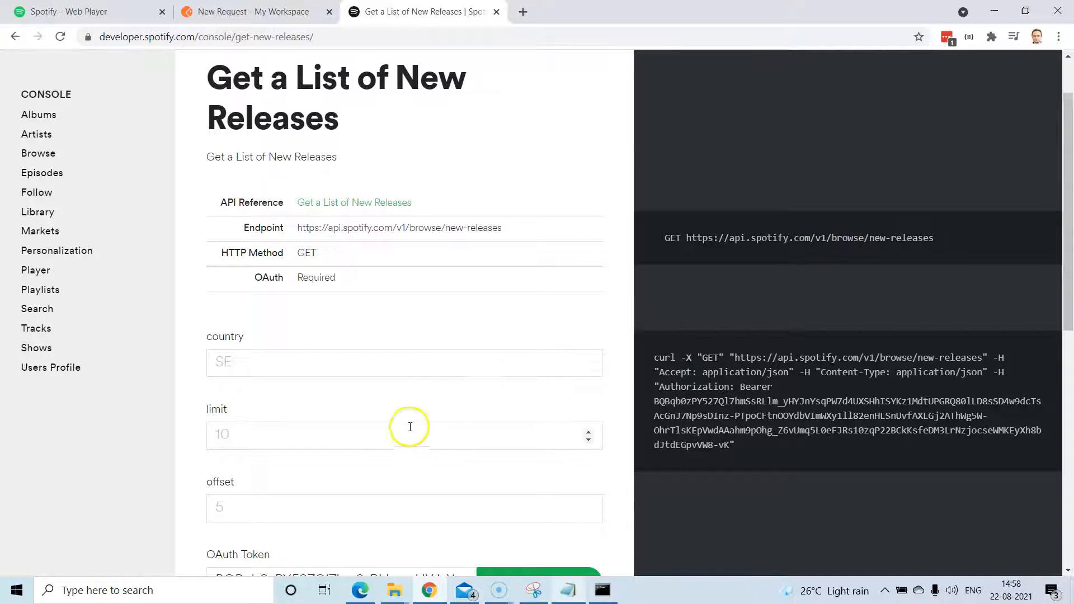
{"action": "scroll", "coordinate": [401, 423], "scroll_direction": "down", "scroll_amount": 2}
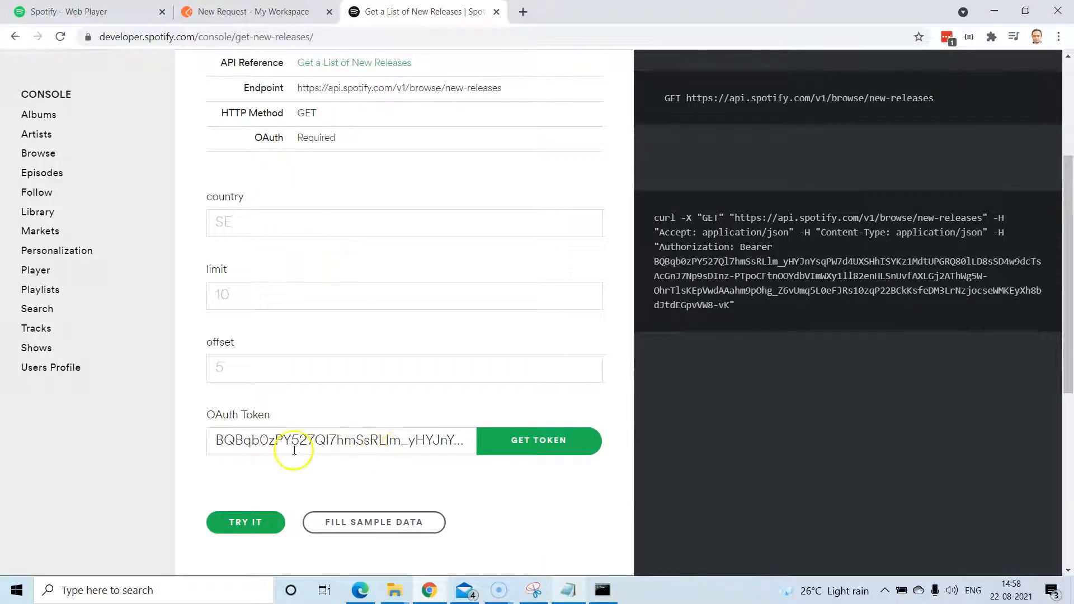
{"action": "scroll", "coordinate": [378, 423], "scroll_direction": "up", "scroll_amount": 3}
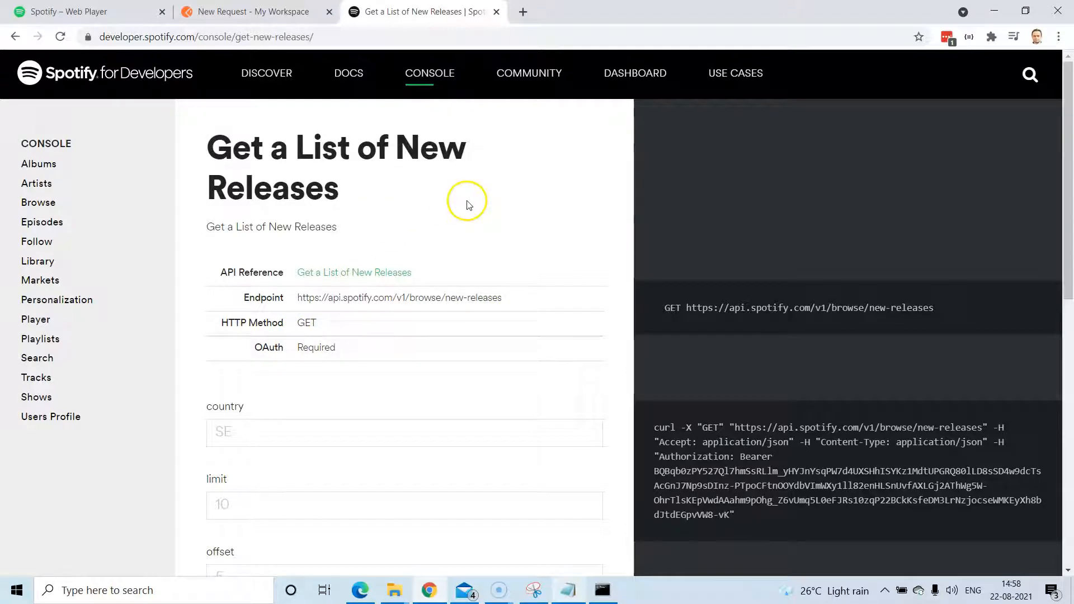
{"action": "left_click_drag", "start_coordinate": [507, 299], "coordinate": [297, 300]}
{"action": "key", "text": "ctrl+c"}
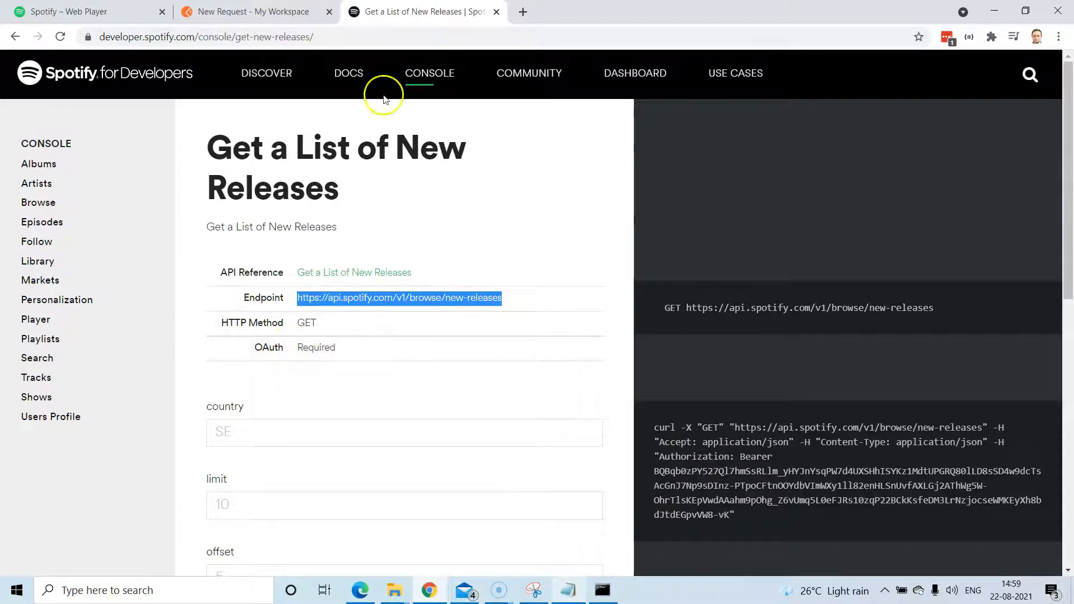
{"action": "left_click", "coordinate": [269, 17]}
Paste the full new-releases endpoint URL into the GET request and save it.
{"action": "left_click", "coordinate": [385, 164]}
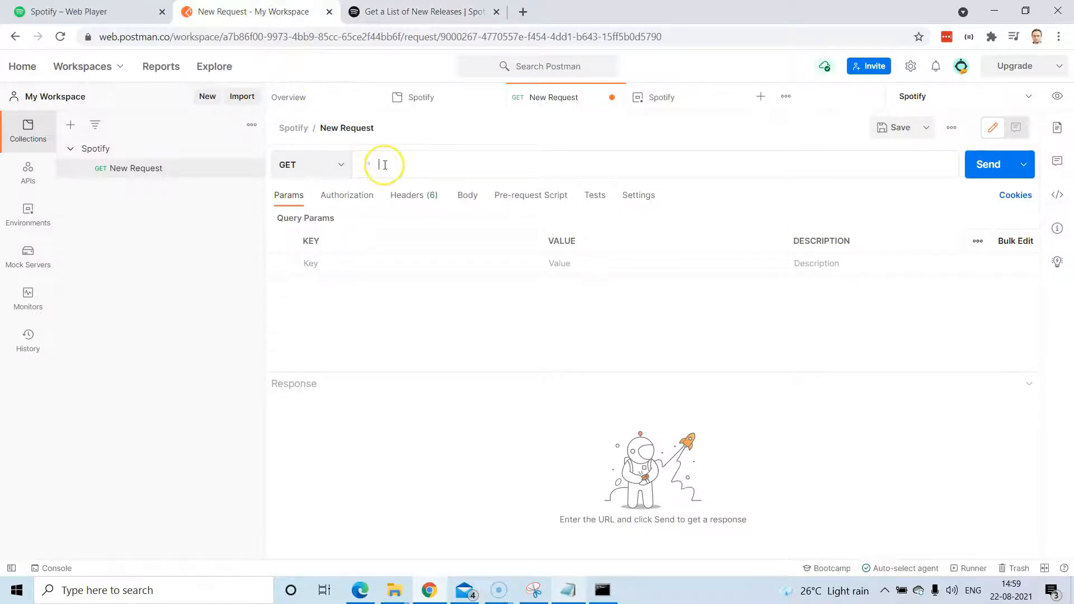
{"action": "type", "text": "/v1/browse/new-releases"}
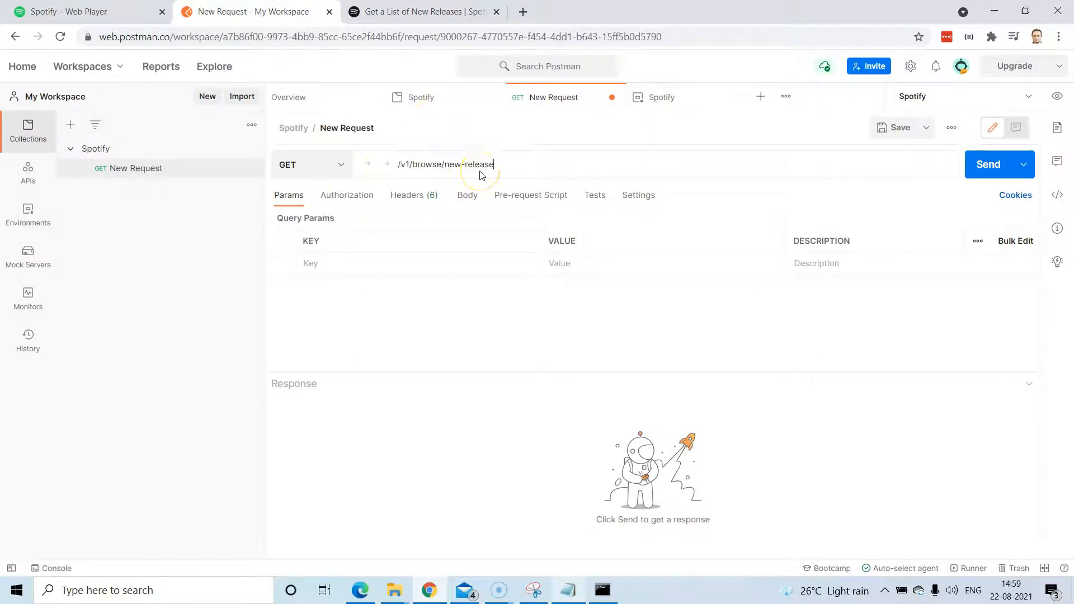
{"action": "key", "text": "BackSpace"}
{"action": "key", "text": "BackSpace"}
{"action": "key", "text": "BackSpace"}
{"action": "key", "text": "BackSpace"}
{"action": "key", "text": "BackSpace"}
{"action": "key", "text": "BackSpace"}
{"action": "key", "text": "BackSpace"}
{"action": "key", "text": "BackSpace"}
{"action": "left_click", "coordinate": [391, 12]}
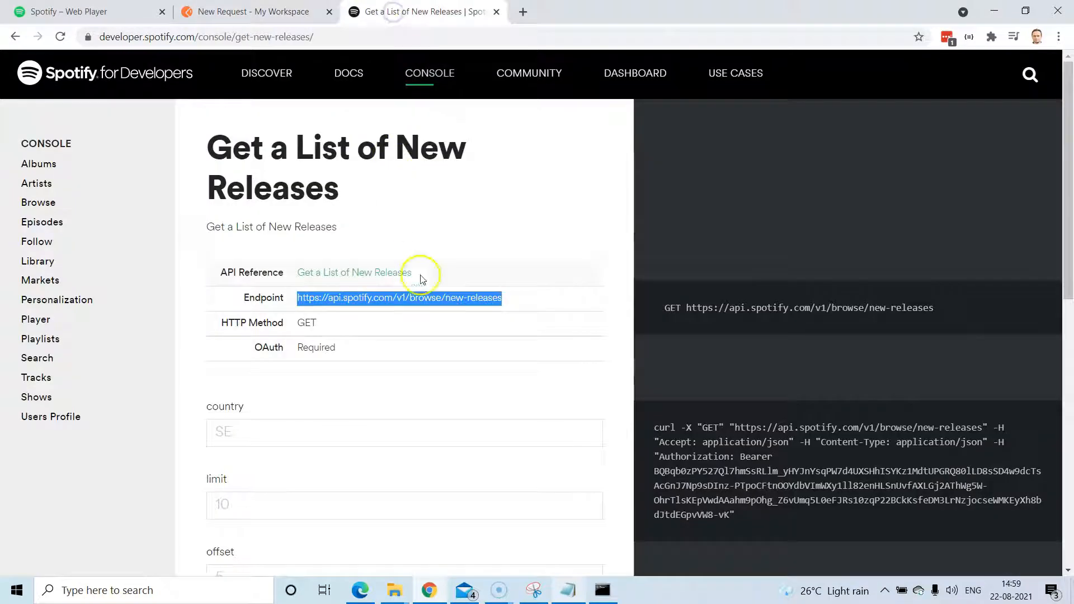
{"action": "left_click", "coordinate": [247, 11]}
{"action": "key", "text": "ctrl+v"}
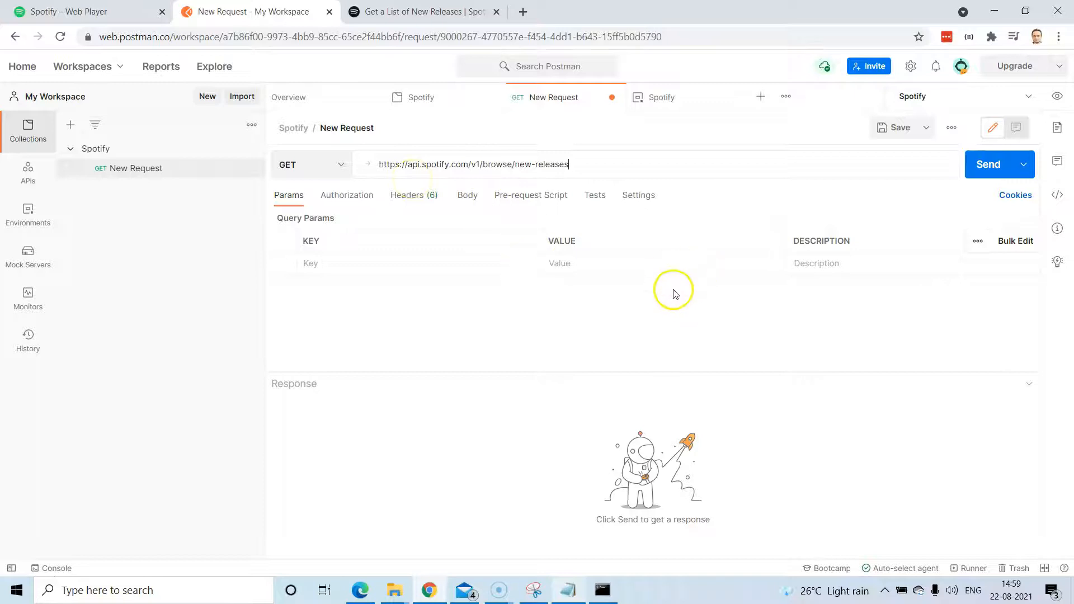
{"action": "left_click", "coordinate": [893, 128]}
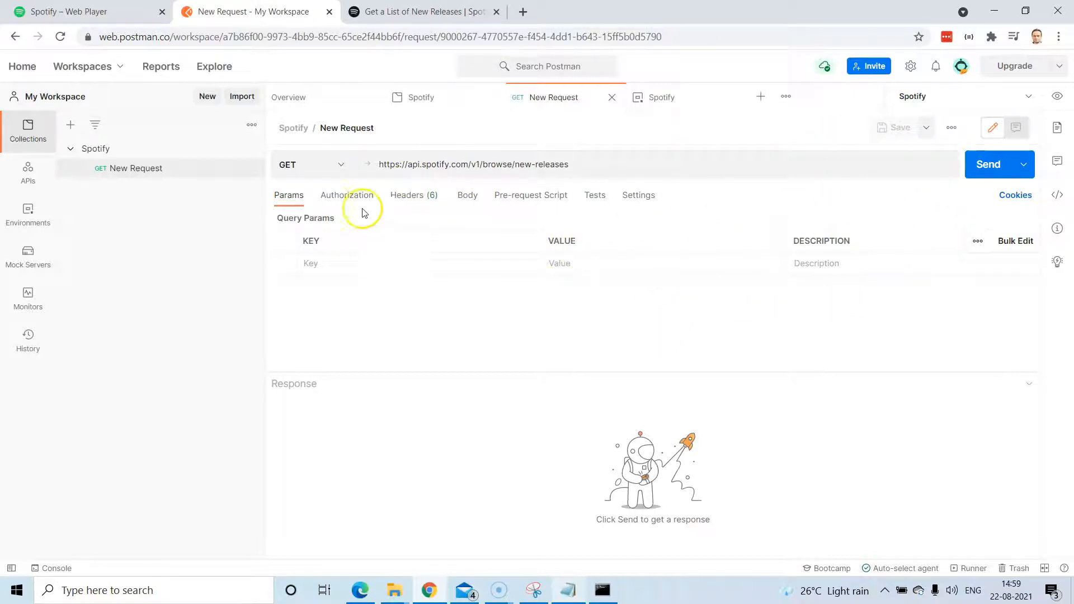
Keep the request's authorization type as 'Inherit auth from parent'.
{"action": "left_click", "coordinate": [347, 204]}
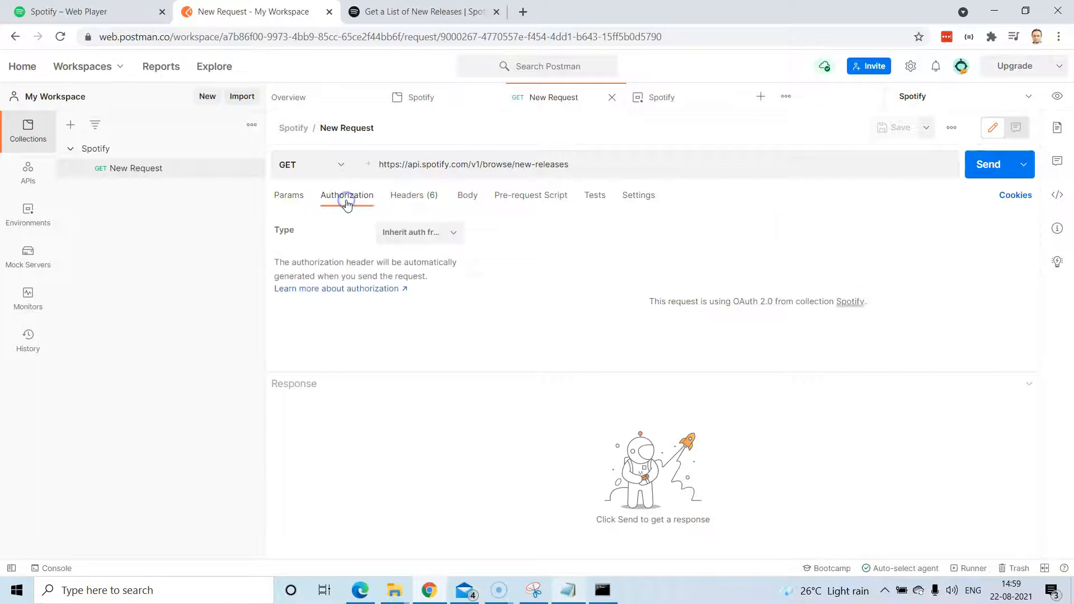
{"action": "left_click", "coordinate": [455, 233]}
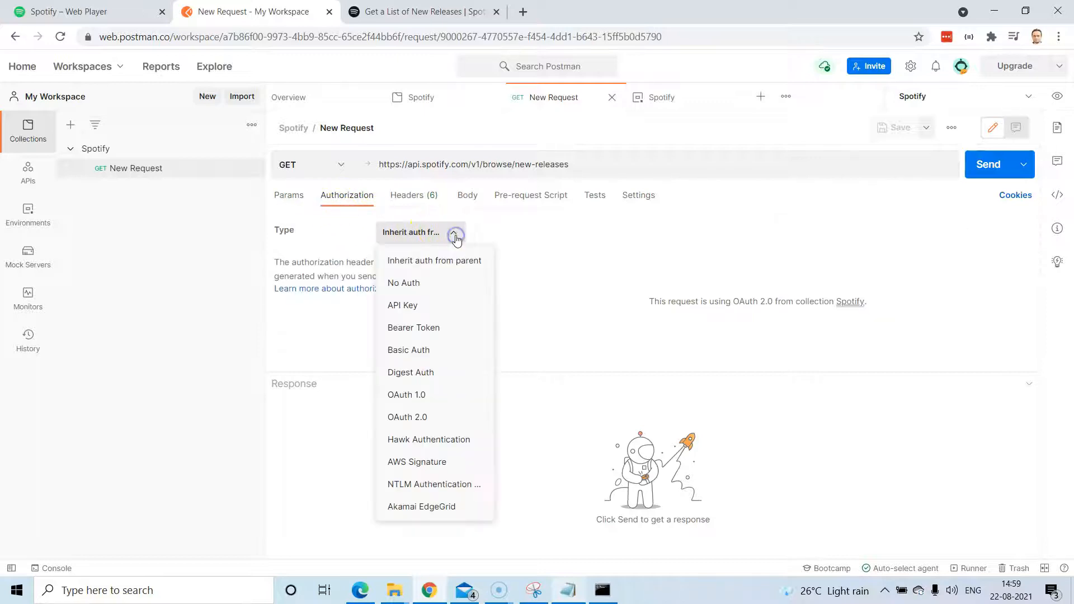
{"action": "left_click", "coordinate": [459, 262]}
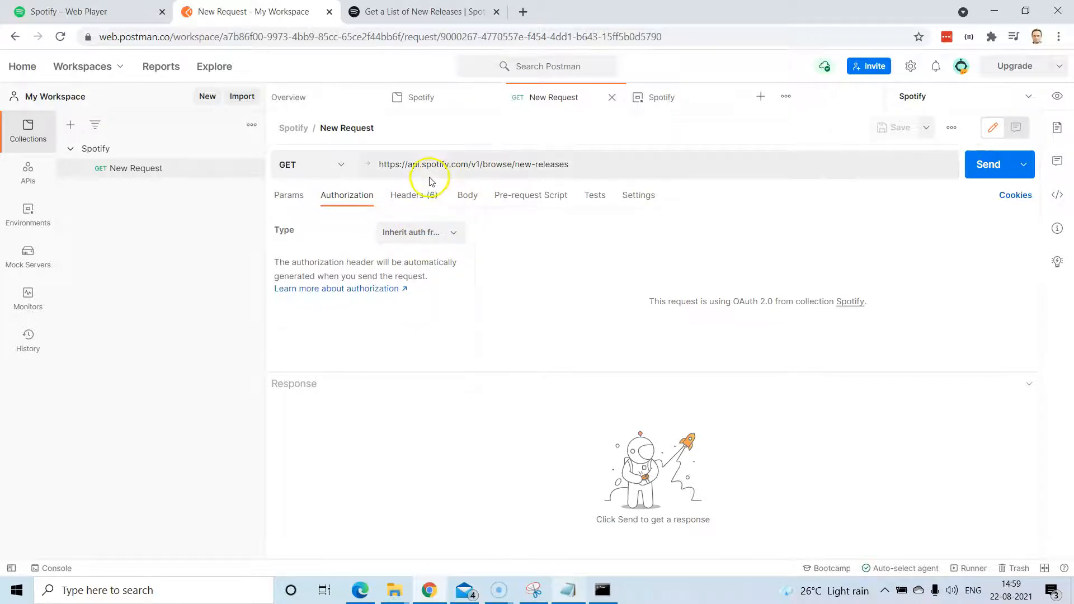
Compare the request's query params with the console's optional country, limit and offset parameters.
{"action": "left_click", "coordinate": [296, 202]}
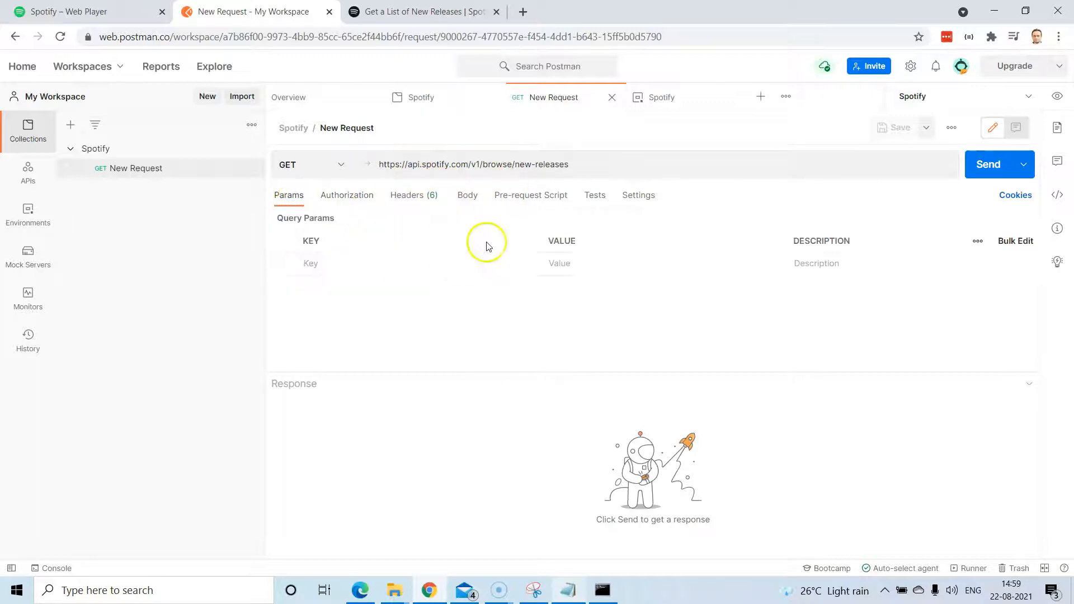
{"action": "left_click", "coordinate": [408, 22]}
{"action": "scroll", "coordinate": [360, 376], "scroll_direction": "down", "scroll_amount": 4}
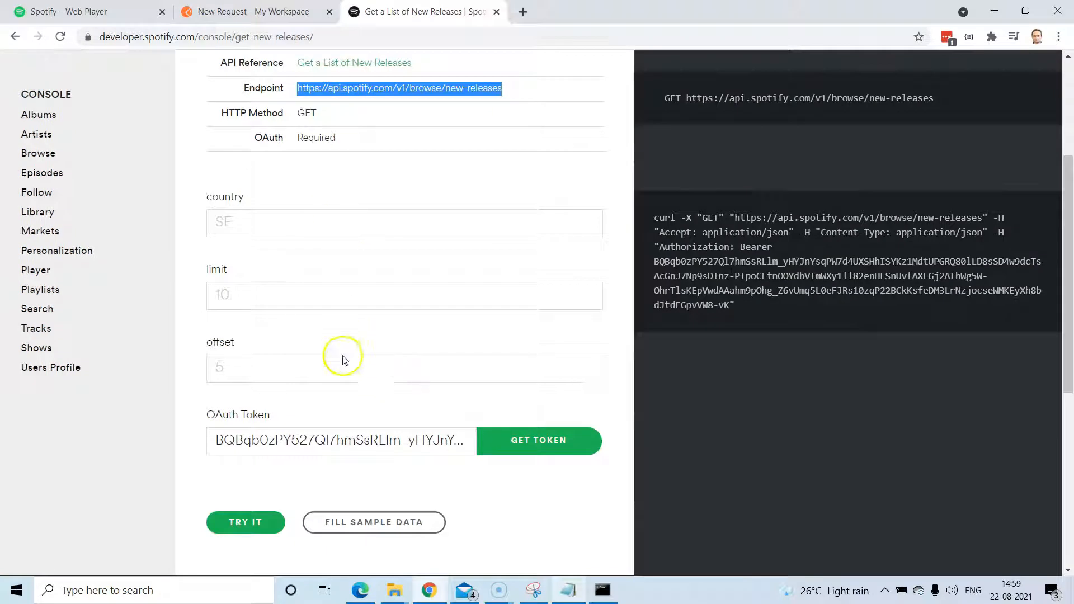
{"action": "left_click", "coordinate": [236, 221]}
{"action": "left_click", "coordinate": [260, 305]}
{"action": "left_click", "coordinate": [288, 374]}
{"action": "left_click", "coordinate": [288, 224]}
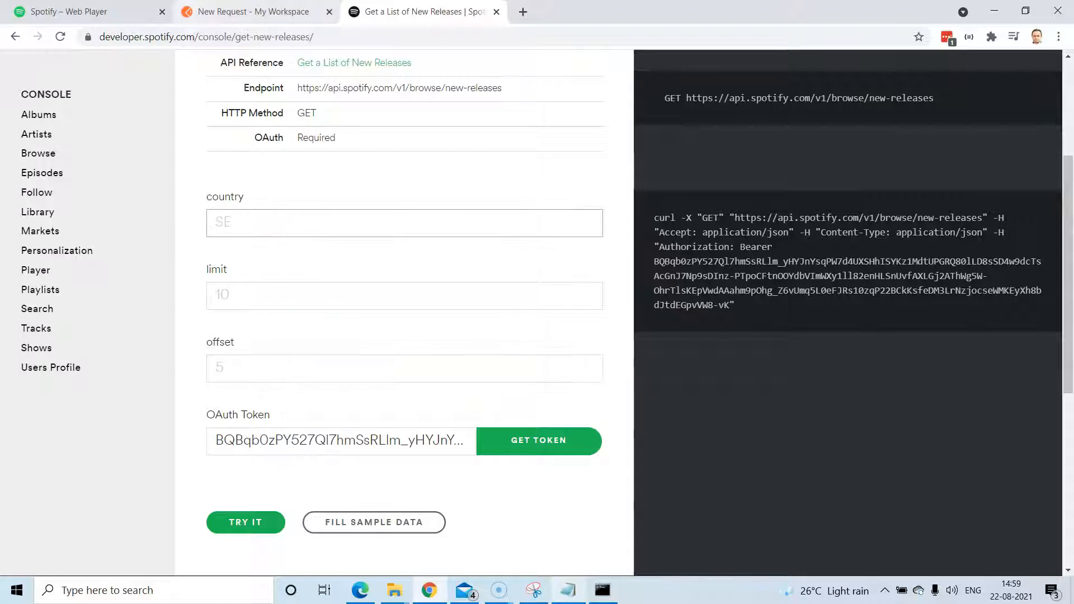
{"action": "left_click", "coordinate": [221, 11]}
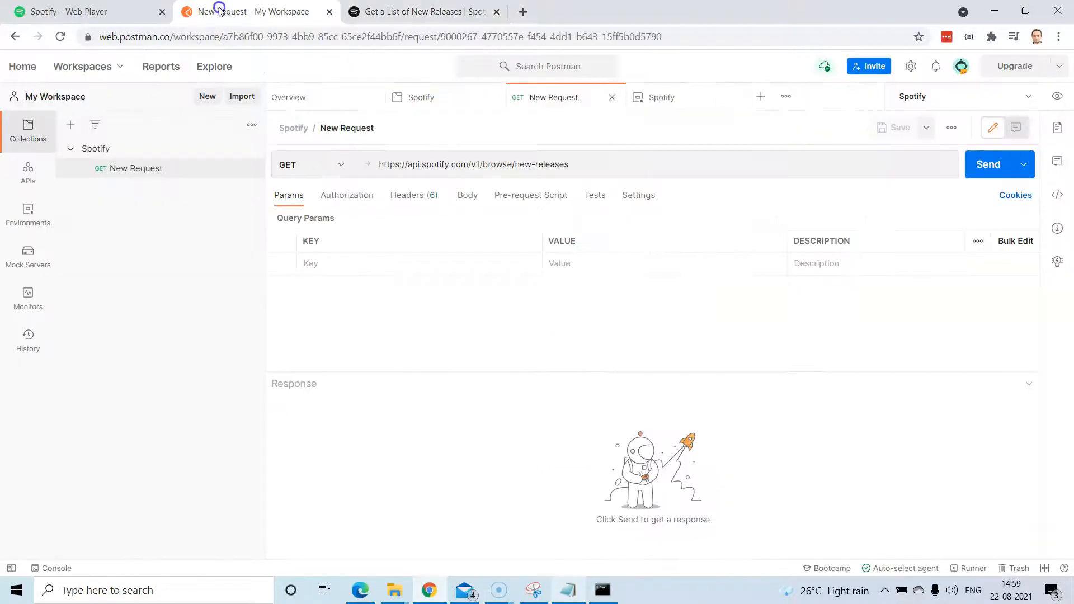
Send the request, confirm 200 OK, and enlarge the JSON response body.
{"action": "left_click", "coordinate": [984, 167]}
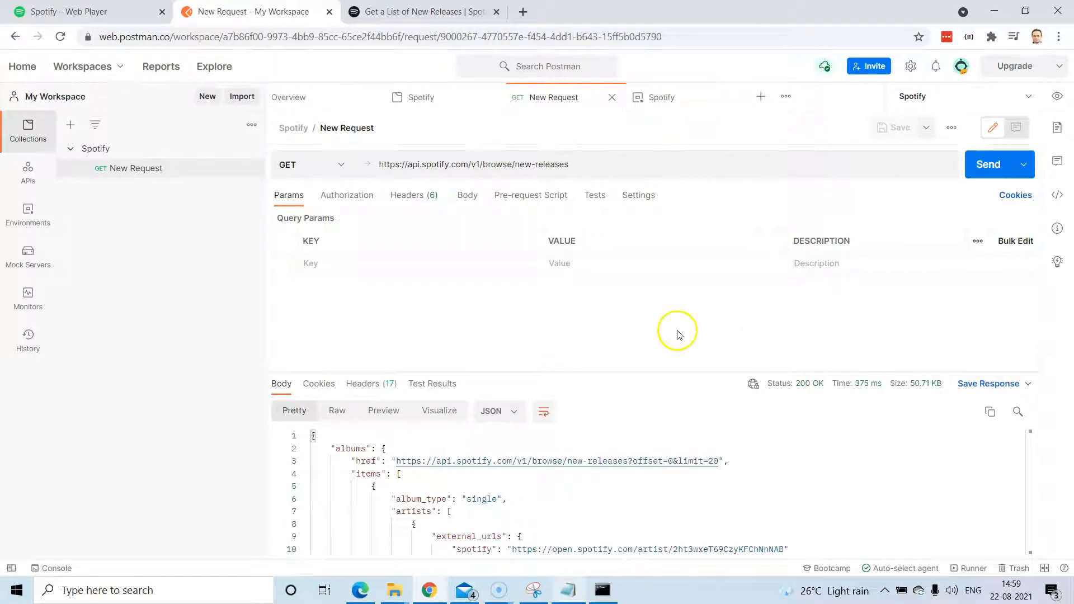
{"action": "triple_click", "coordinate": [824, 386]}
{"action": "left_click", "coordinate": [810, 386]}
{"action": "left_click_drag", "start_coordinate": [671, 372], "coordinate": [670, 300]}
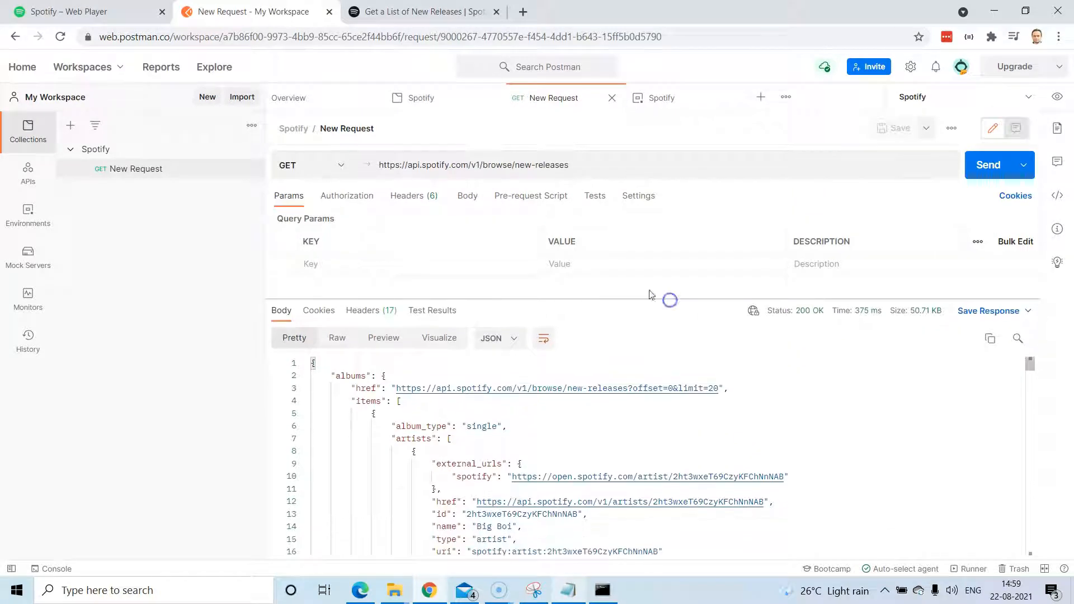
{"action": "scroll", "coordinate": [764, 414], "scroll_direction": "down", "scroll_amount": 5}
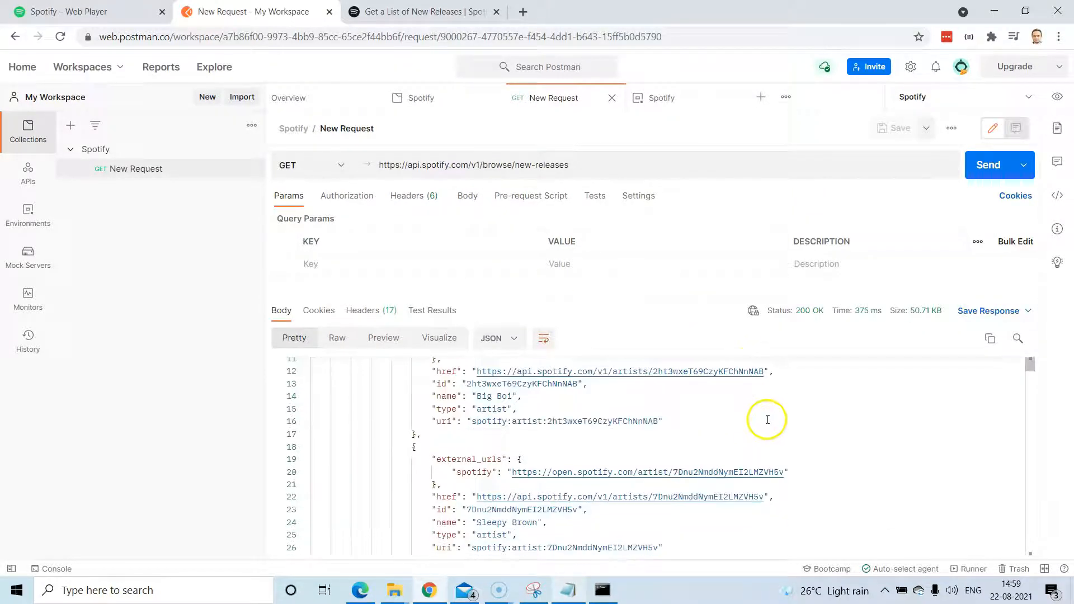
{"action": "left_click", "coordinate": [351, 197]}
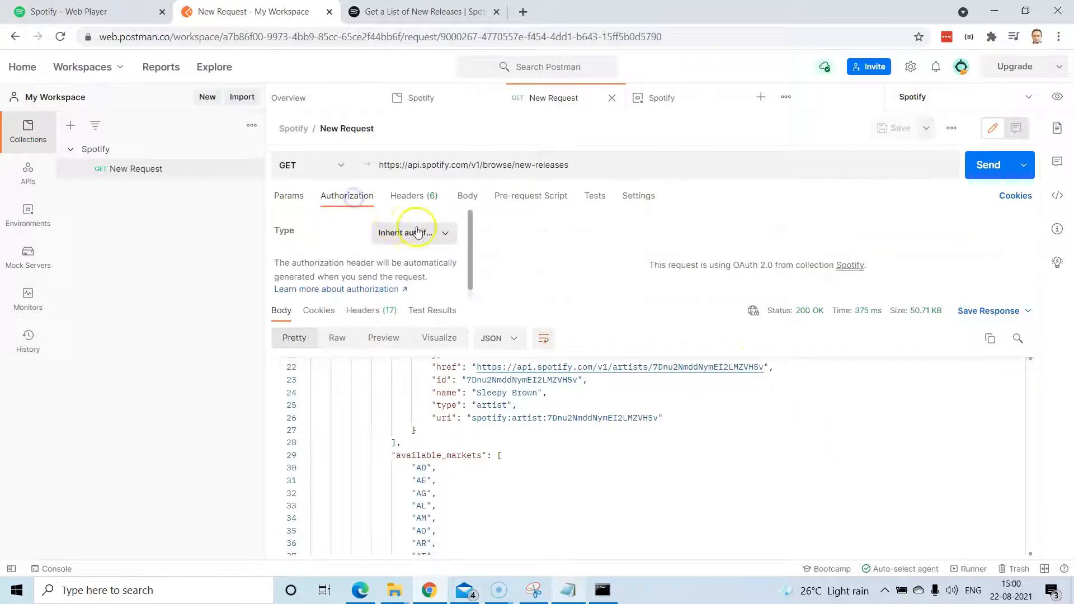
Send the request with No Auth and inspect the 401 'No token provided' error.
{"action": "left_click", "coordinate": [437, 233]}
{"action": "left_click", "coordinate": [437, 285]}
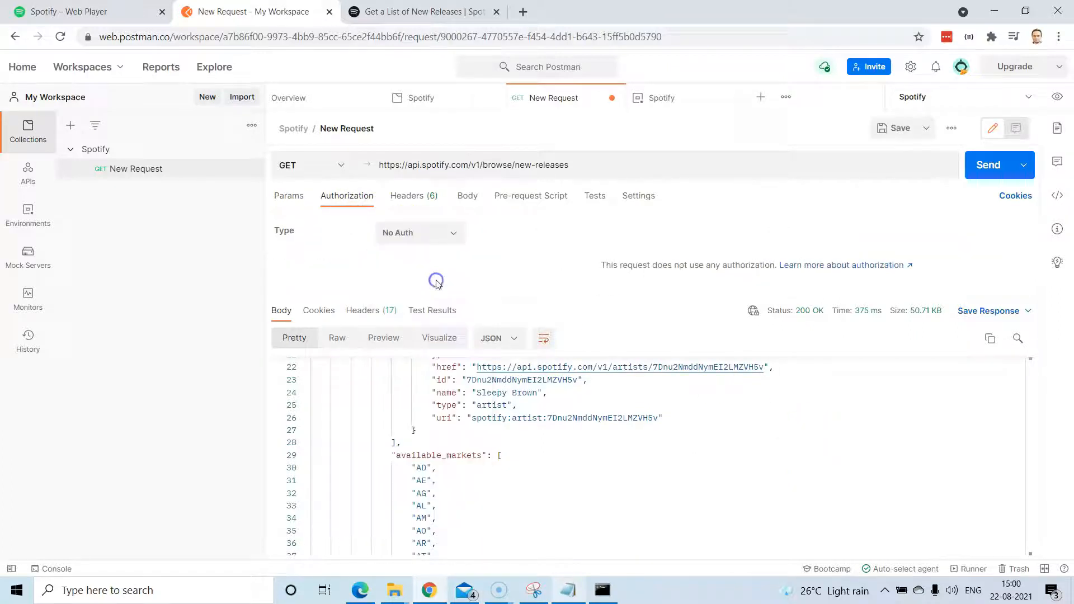
{"action": "left_click", "coordinate": [980, 180]}
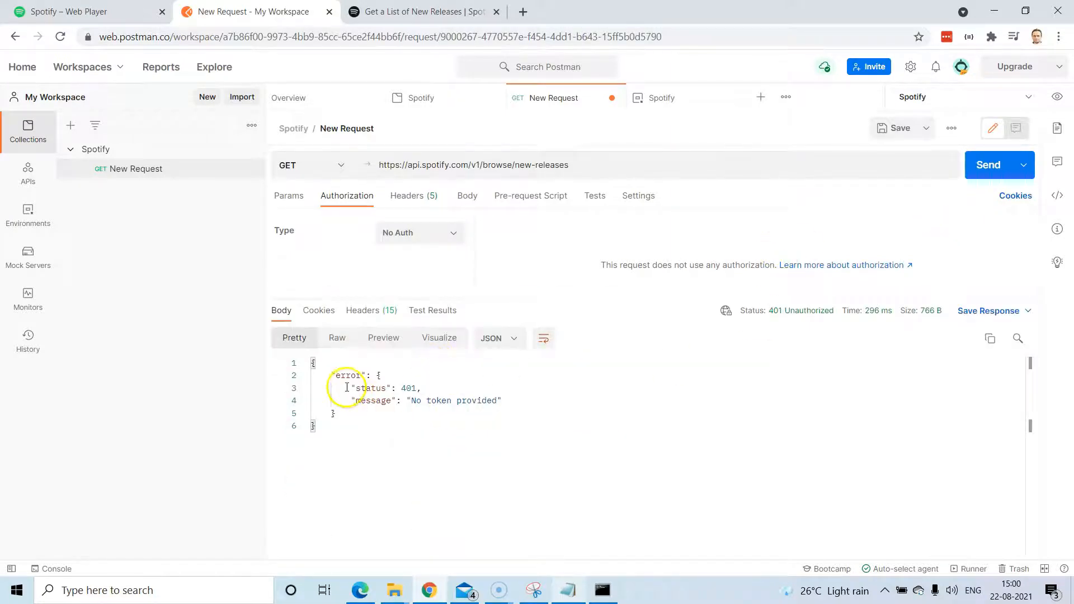
{"action": "left_click_drag", "start_coordinate": [352, 387], "coordinate": [442, 388]}
{"action": "left_click_drag", "start_coordinate": [505, 401], "coordinate": [332, 374]}
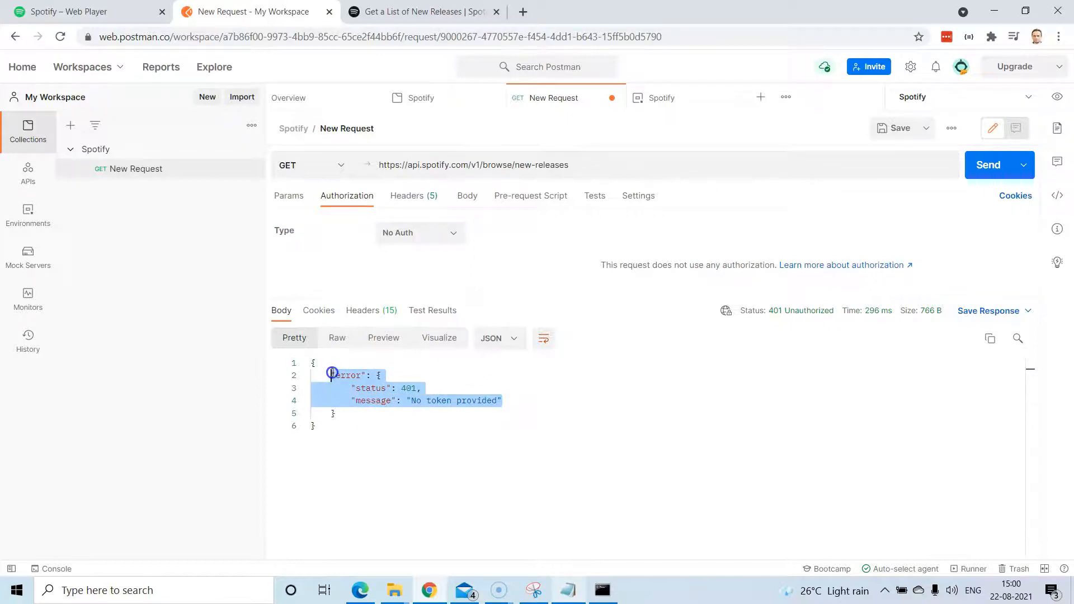
{"action": "mouse_move", "coordinate": [806, 318]}
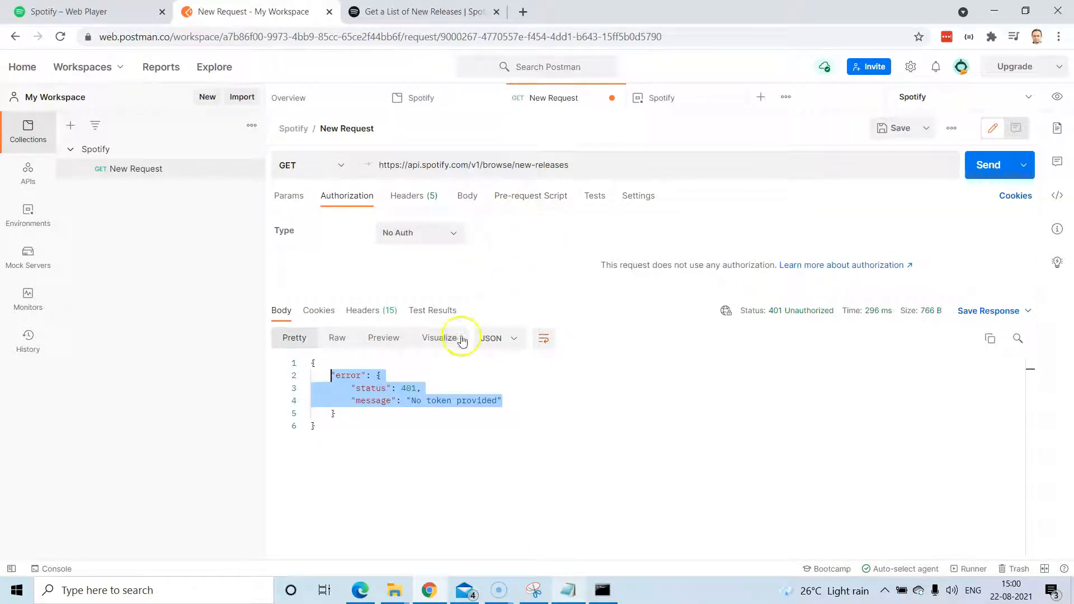
Set the request's authorization back to 'Inherit auth from parent'.
{"action": "left_click", "coordinate": [430, 233]}
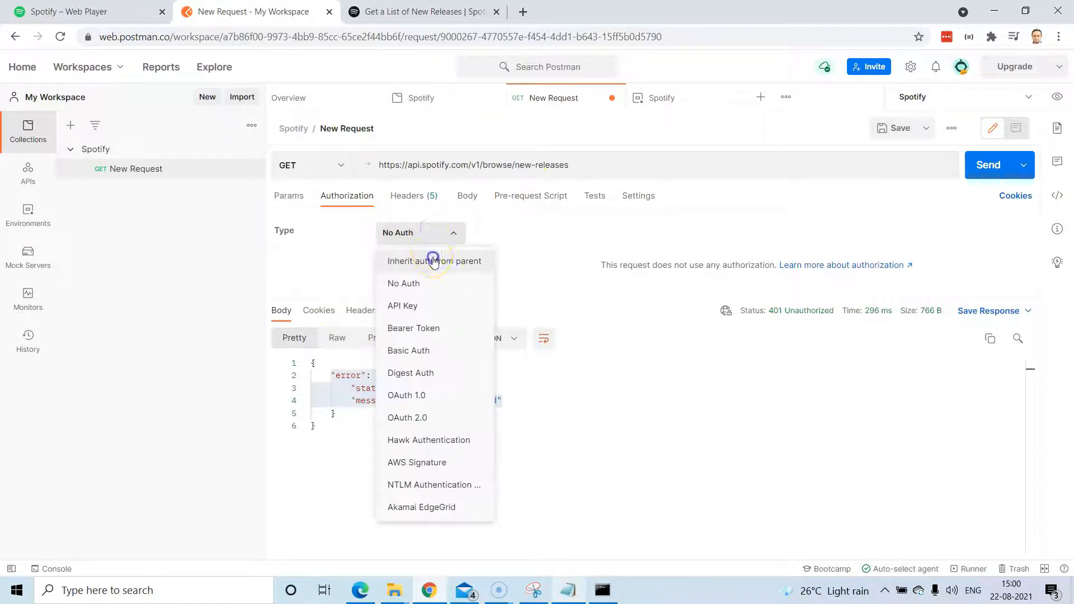
{"action": "left_click", "coordinate": [432, 260]}
{"action": "left_click", "coordinate": [308, 199]}
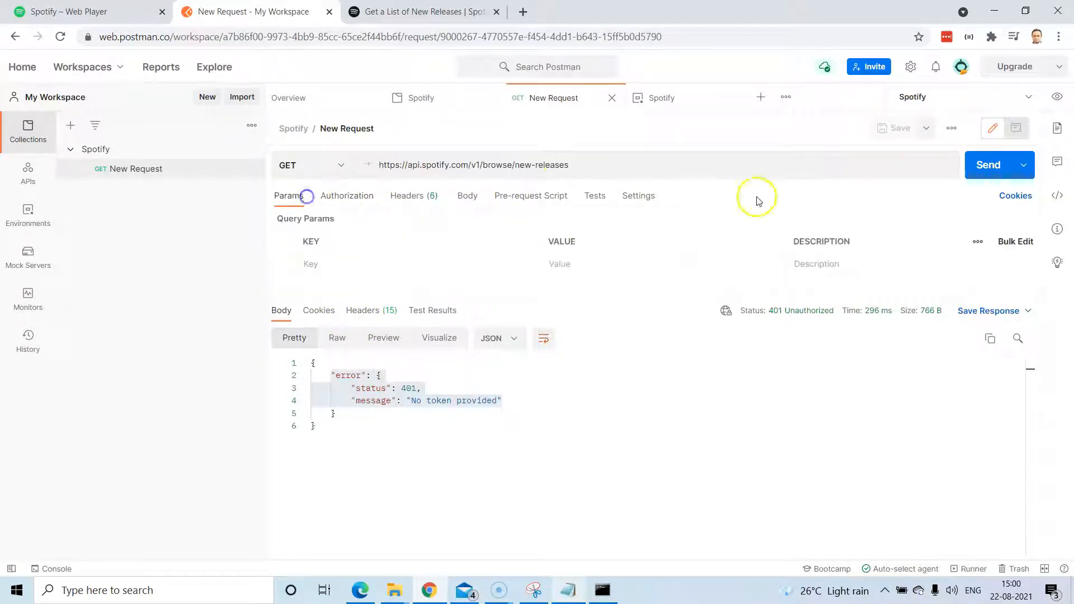
Resend the request for 200 OK and inspect the albums and album_type 'single' entries.
{"action": "left_click", "coordinate": [986, 165]}
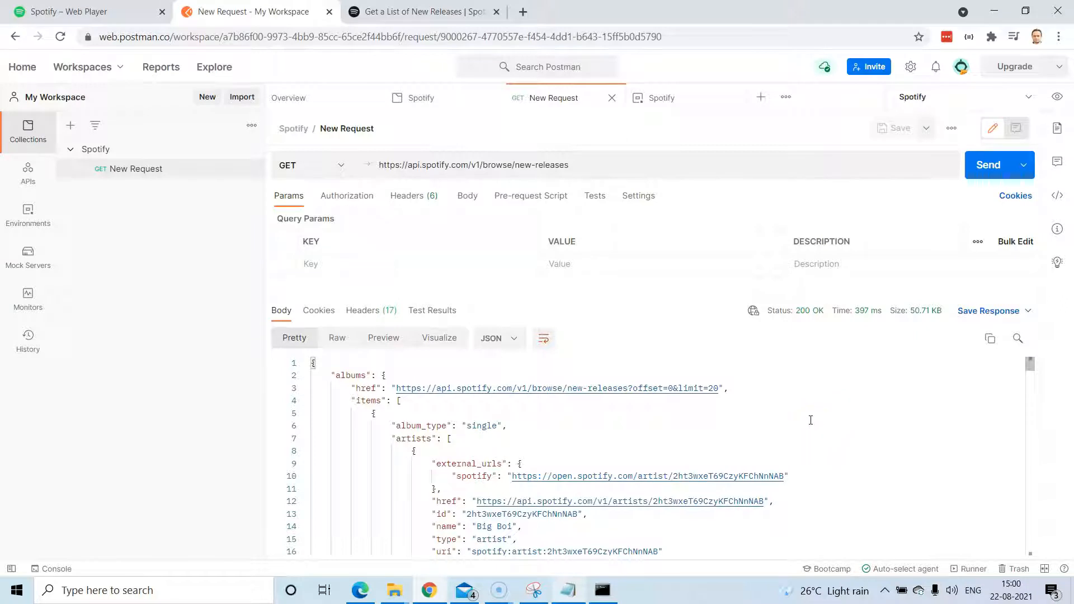
{"action": "scroll", "coordinate": [809, 416], "scroll_direction": "down", "scroll_amount": 2}
{"action": "scroll", "coordinate": [809, 416], "scroll_direction": "up", "scroll_amount": 2}
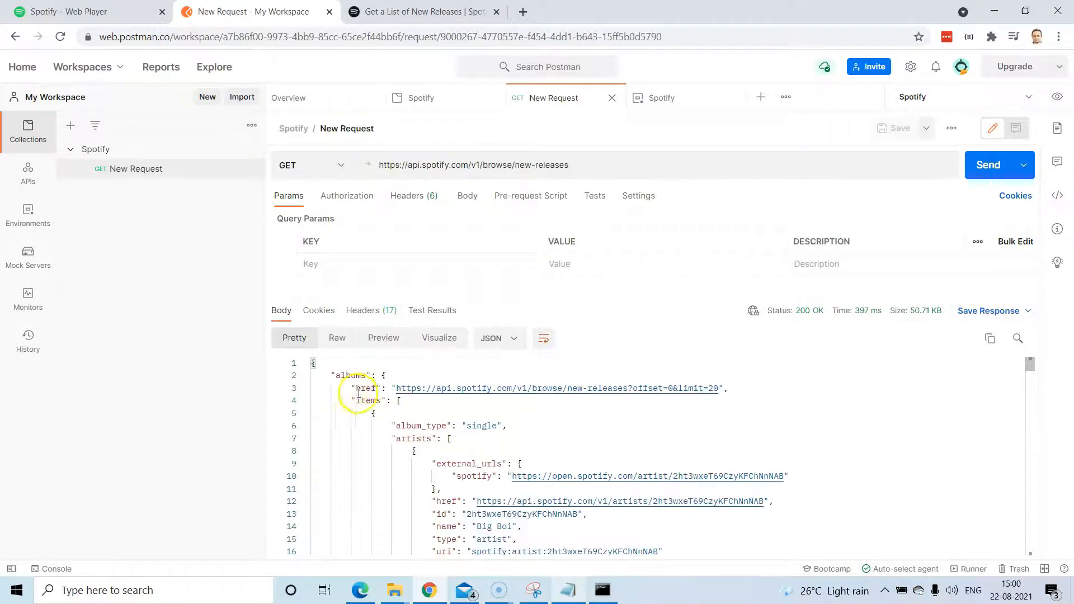
{"action": "left_click_drag", "start_coordinate": [336, 376], "coordinate": [404, 414]}
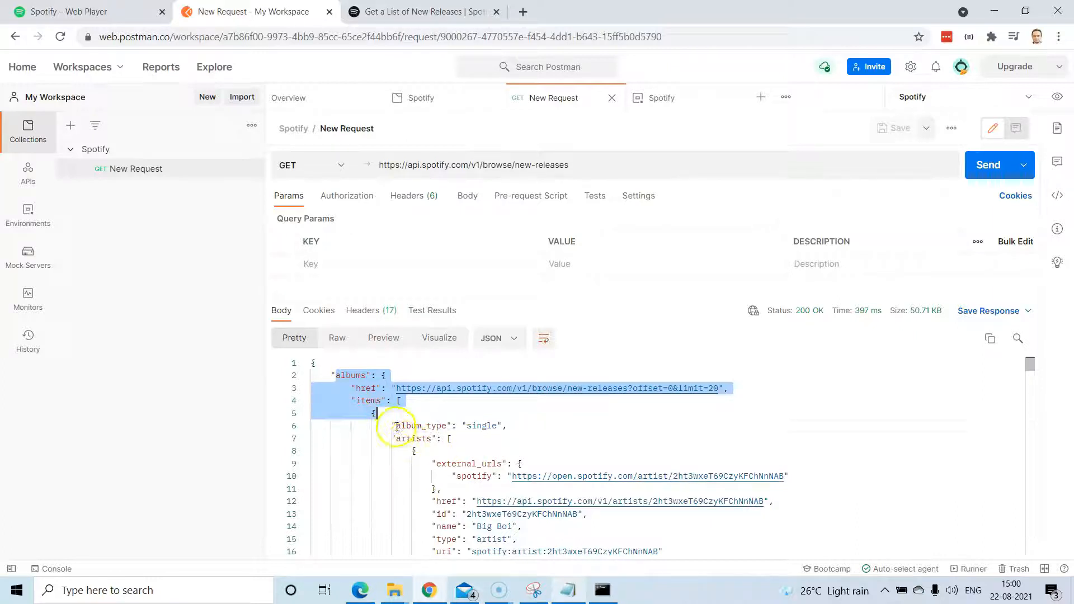
{"action": "left_click", "coordinate": [393, 426]}
{"action": "left_click_drag", "start_coordinate": [392, 426], "coordinate": [503, 428]}
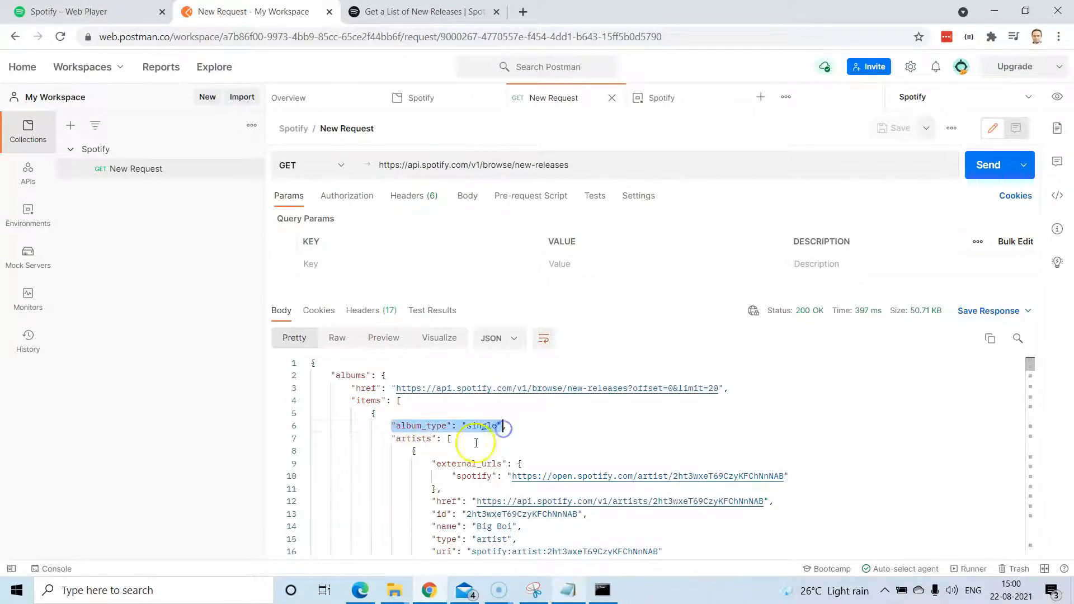
{"action": "scroll", "coordinate": [476, 443], "scroll_direction": "down", "scroll_amount": 1}
{"action": "left_click_drag", "start_coordinate": [392, 397], "coordinate": [485, 569]}
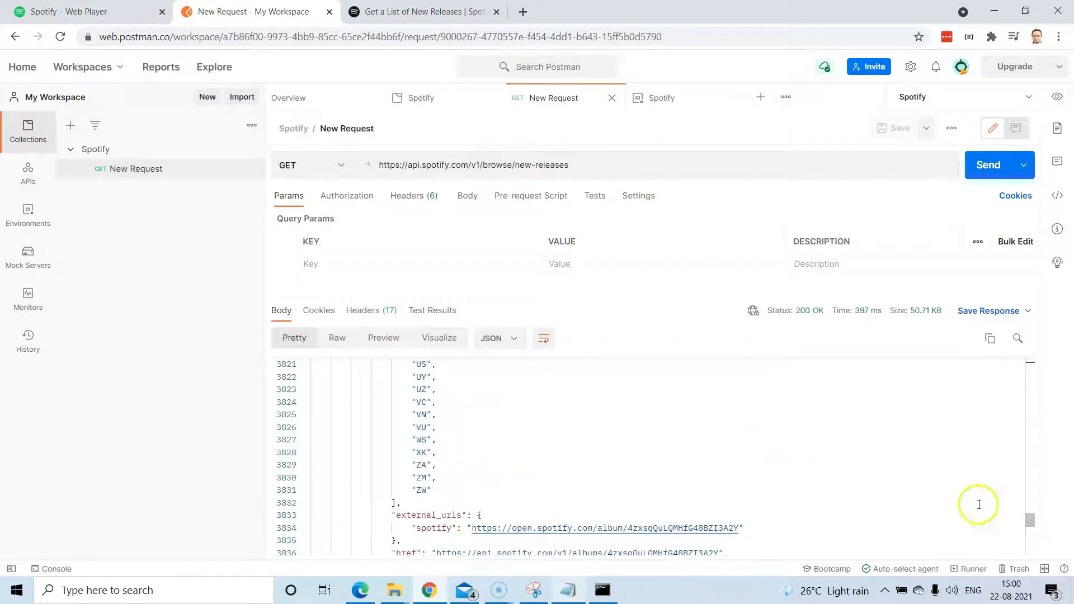
{"action": "left_click_drag", "start_coordinate": [1029, 519], "coordinate": [1045, 354]}
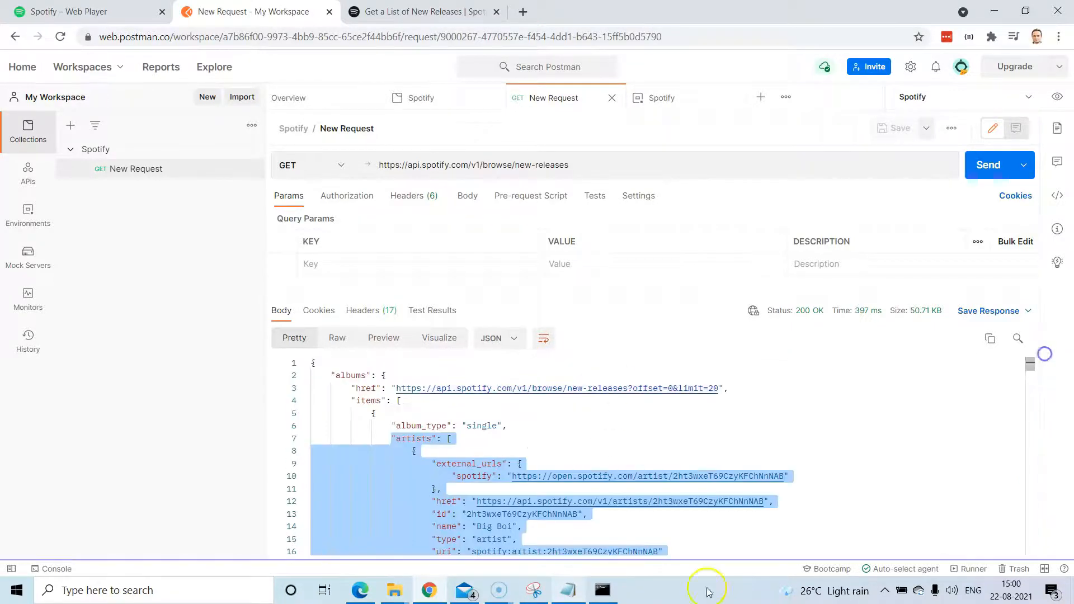
{"action": "left_click", "coordinate": [420, 12]}
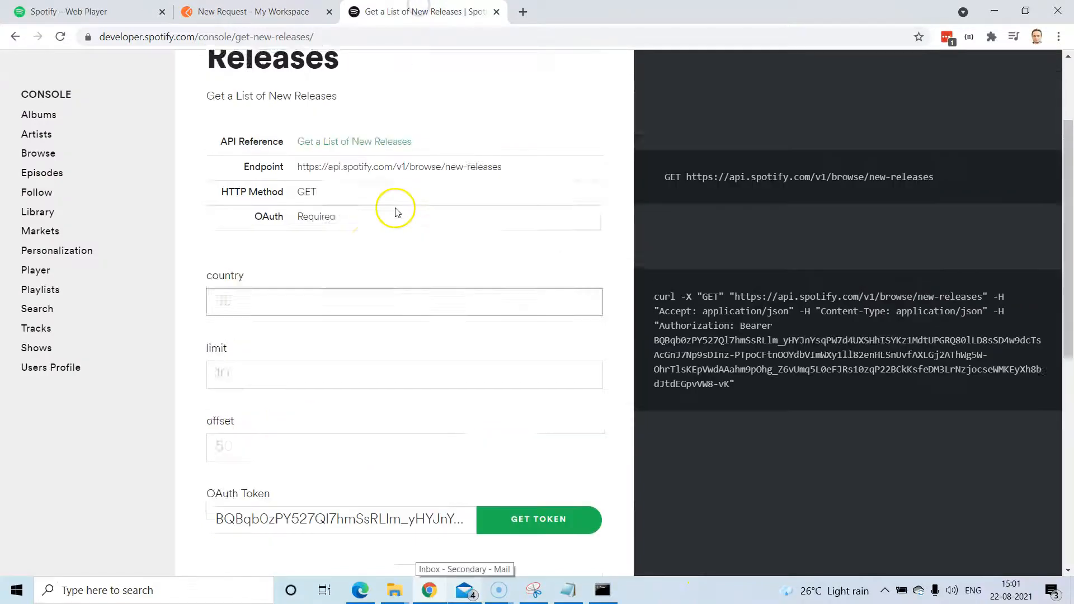
Review the console's Browse endpoints table, highlighting the /v1/browse/new-releases row, then return to Postman.
{"action": "scroll", "coordinate": [396, 212], "scroll_direction": "up", "scroll_amount": 3}
{"action": "left_click", "coordinate": [38, 201]}
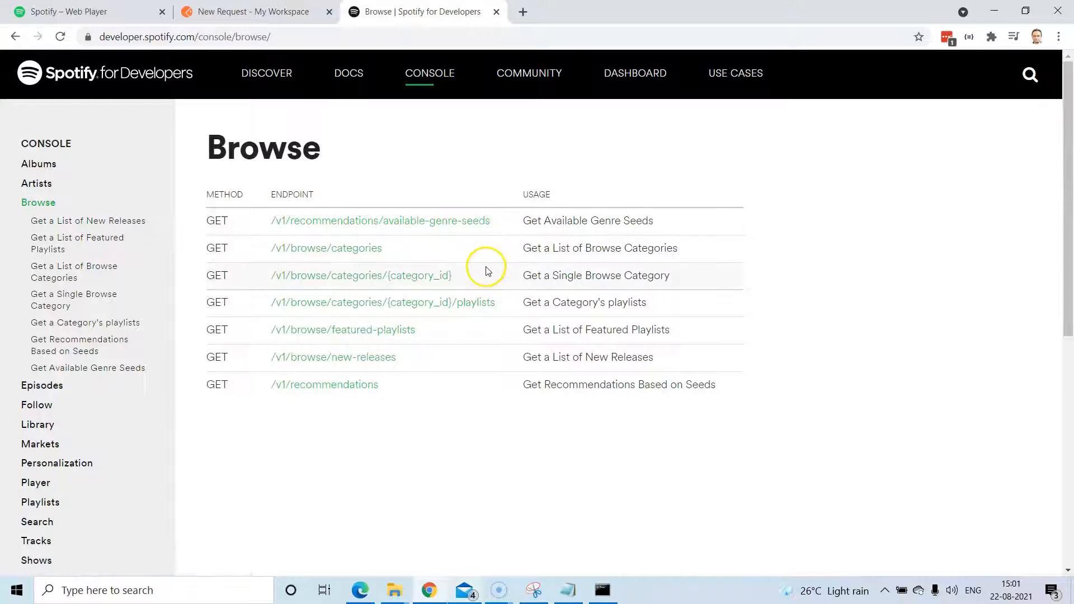
{"action": "left_click_drag", "start_coordinate": [588, 273], "coordinate": [670, 375]}
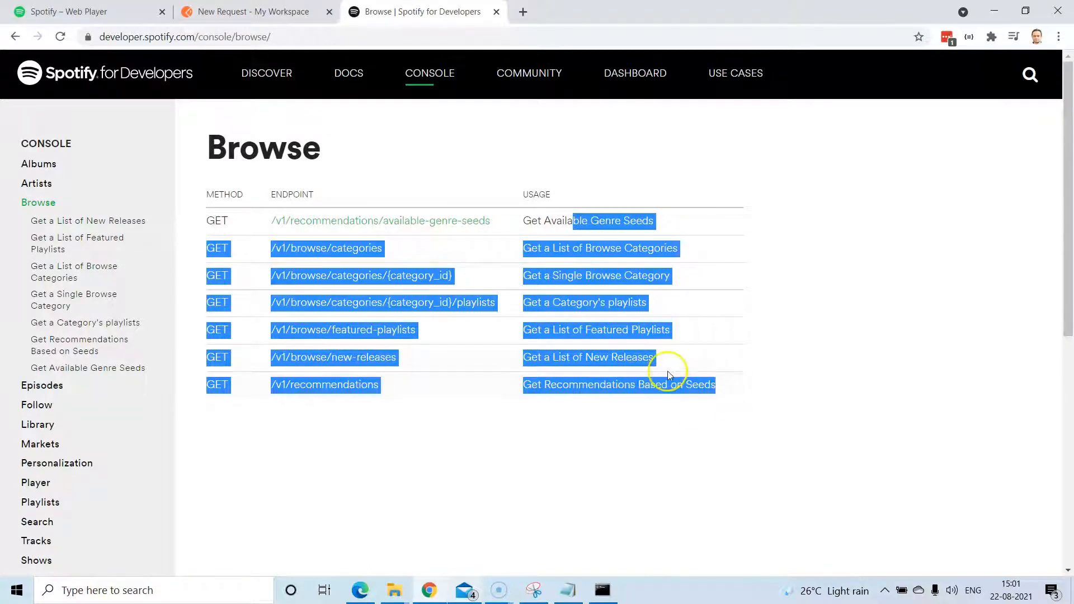
{"action": "left_click", "coordinate": [707, 321]}
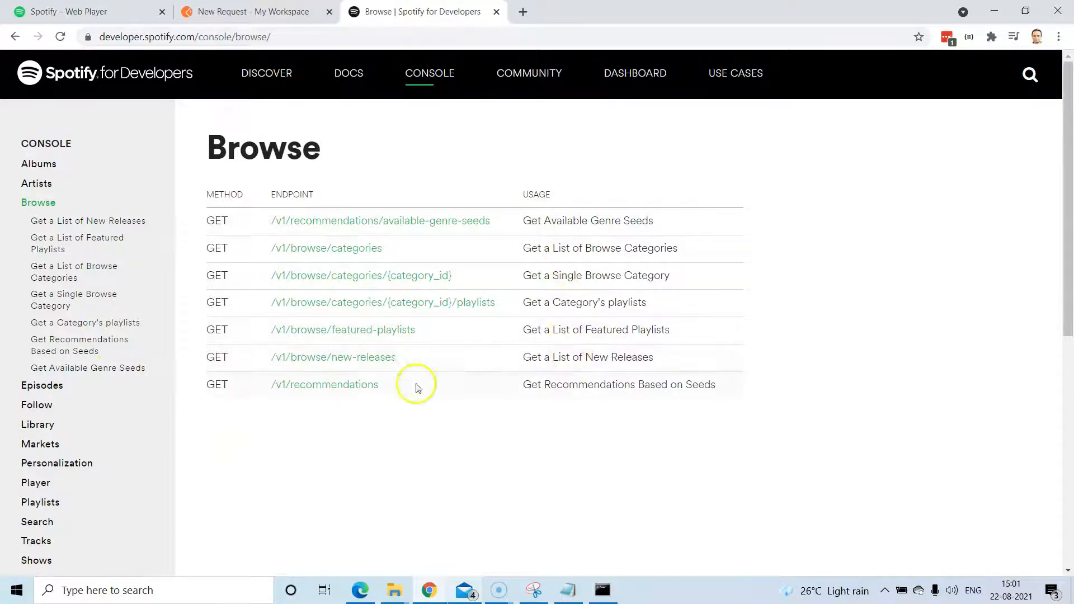
{"action": "left_click_drag", "start_coordinate": [663, 359], "coordinate": [294, 356]}
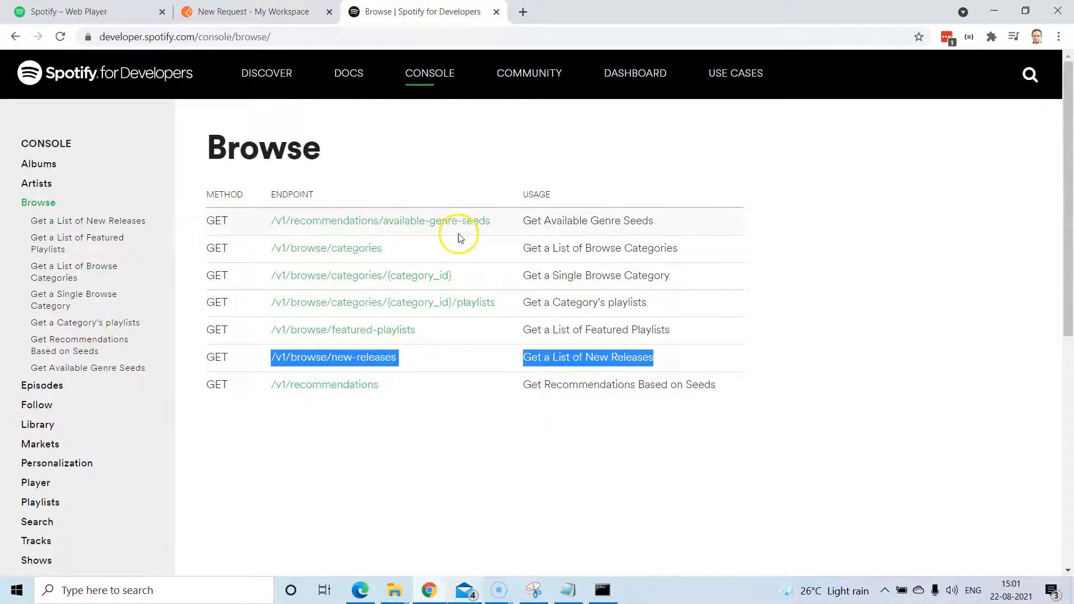
{"action": "left_click", "coordinate": [283, 10]}
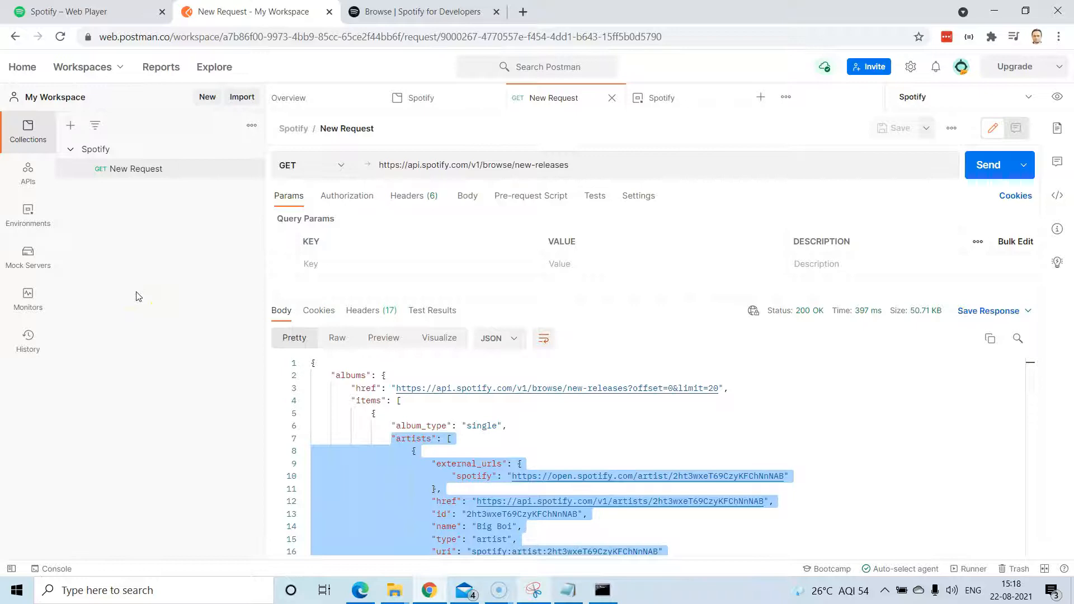
Rename the new-releases request in the Spotify collection to 'Browse New Releases'.
{"action": "left_click", "coordinate": [126, 177]}
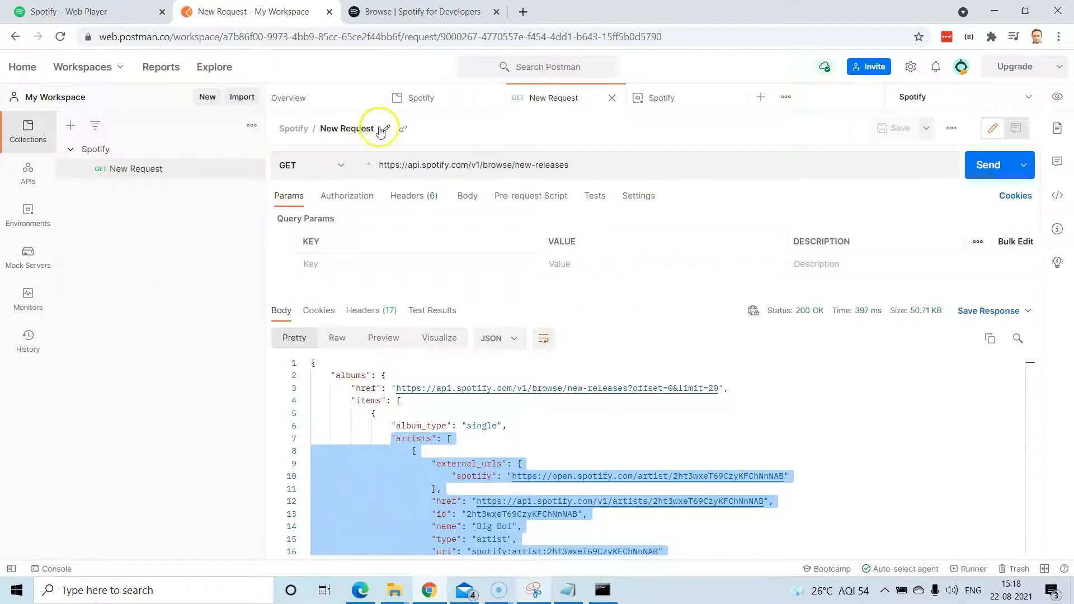
{"action": "left_click", "coordinate": [386, 128]}
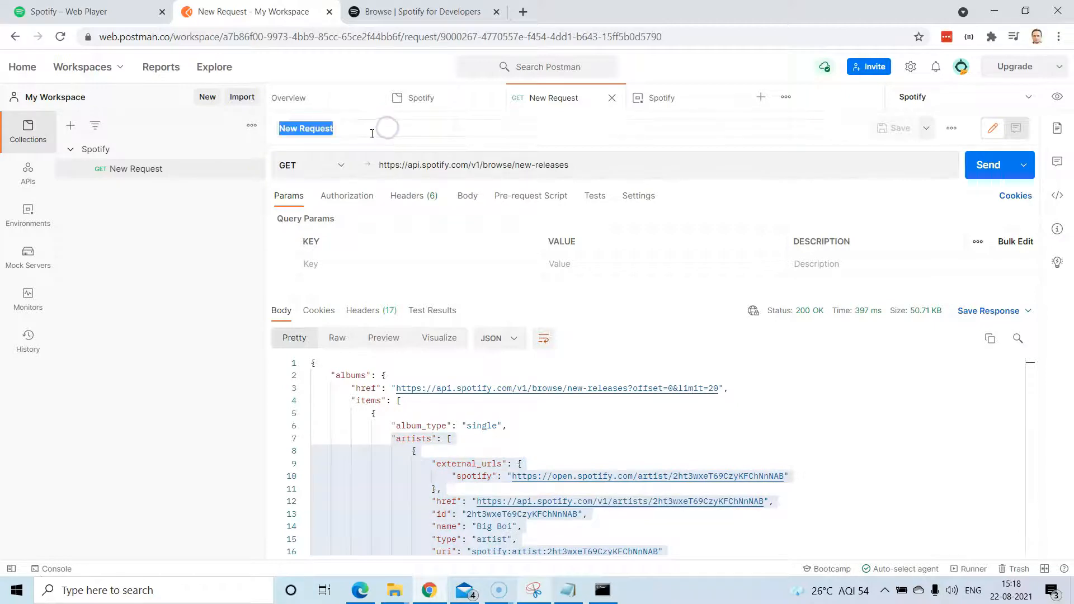
{"action": "type", "text": "Browse"}
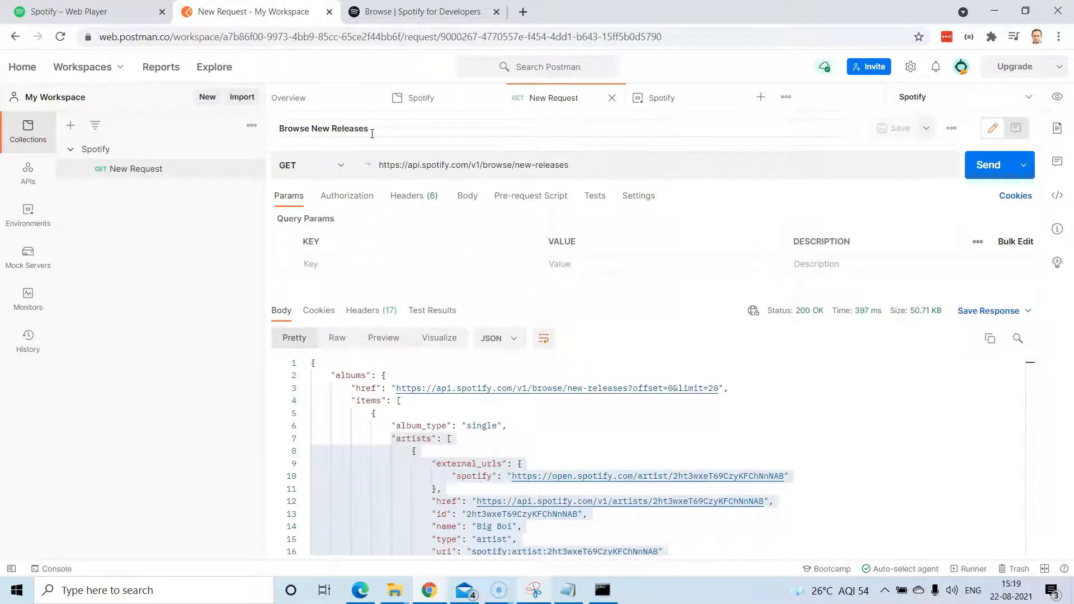
{"action": "type", "text": "New Releases"}
{"action": "key", "text": "Return"}
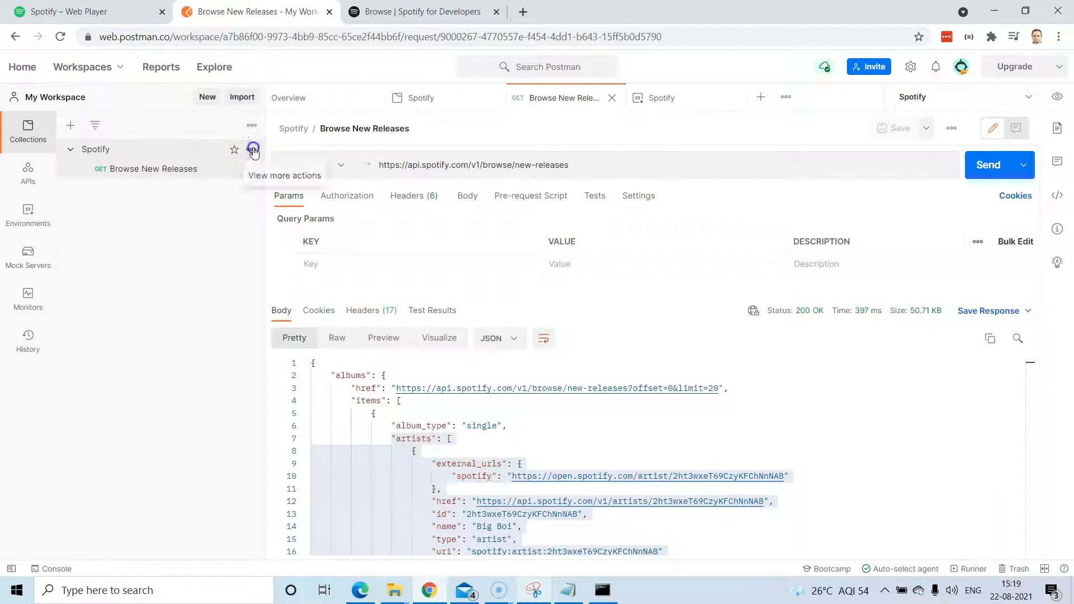
{"action": "left_click", "coordinate": [252, 150]}
Add a folder named 'Browse' and move the Browse New Releases request into it.
{"action": "left_click", "coordinate": [190, 263]}
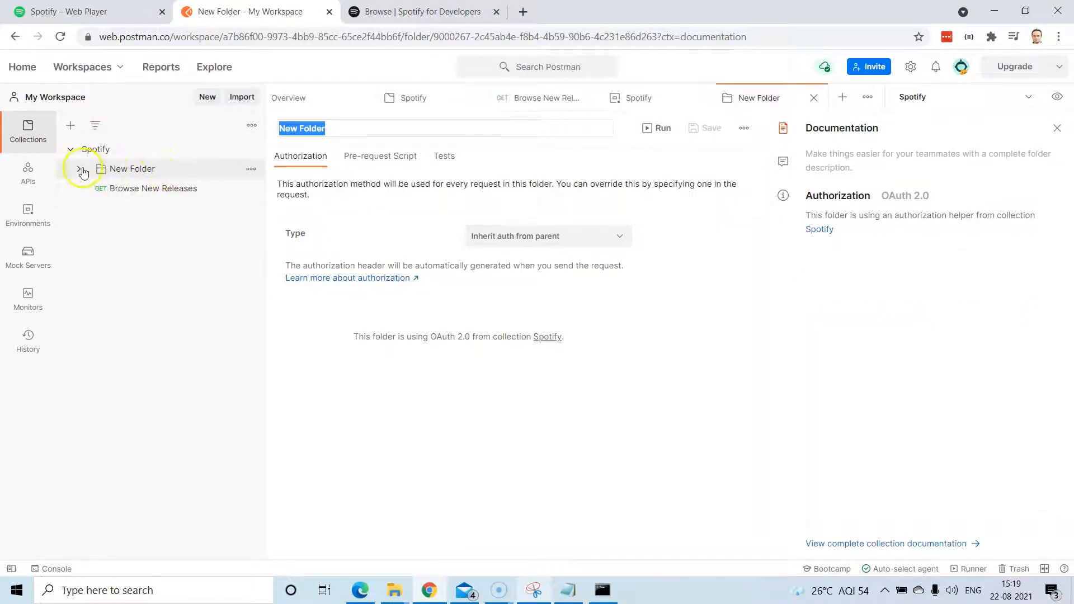
{"action": "left_click", "coordinate": [80, 170]}
{"action": "left_click", "coordinate": [121, 170]}
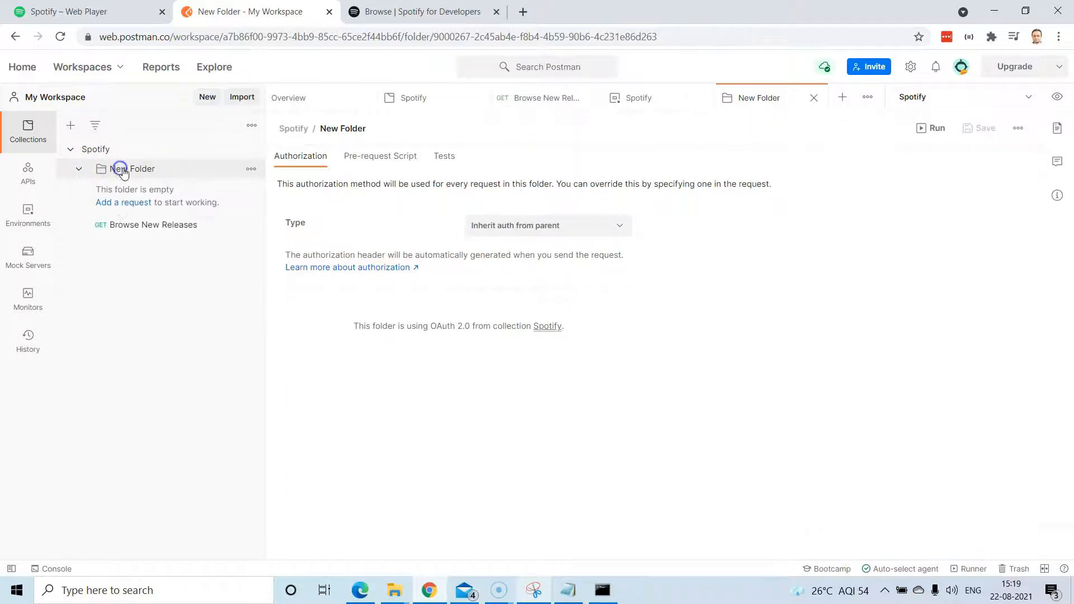
{"action": "left_click", "coordinate": [250, 168]}
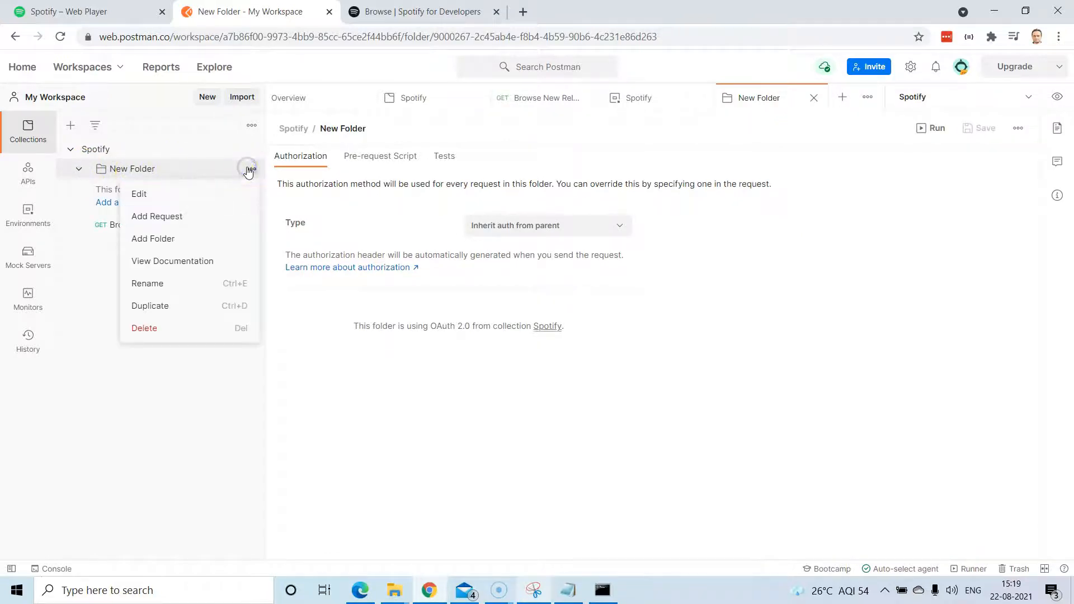
{"action": "left_click", "coordinate": [179, 195]}
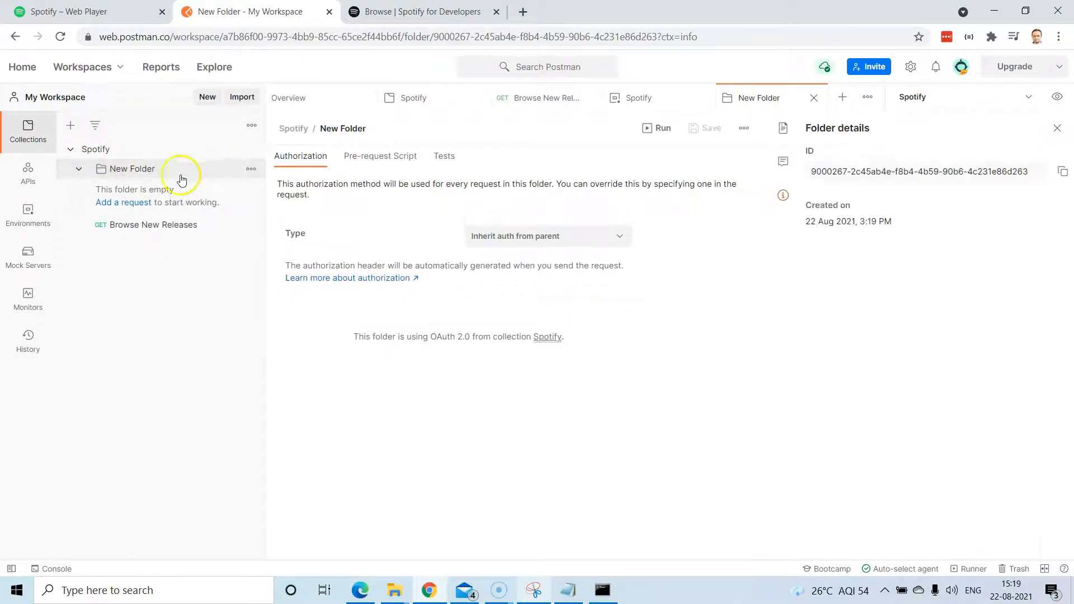
{"action": "left_click", "coordinate": [351, 131]}
{"action": "left_click", "coordinate": [377, 127]}
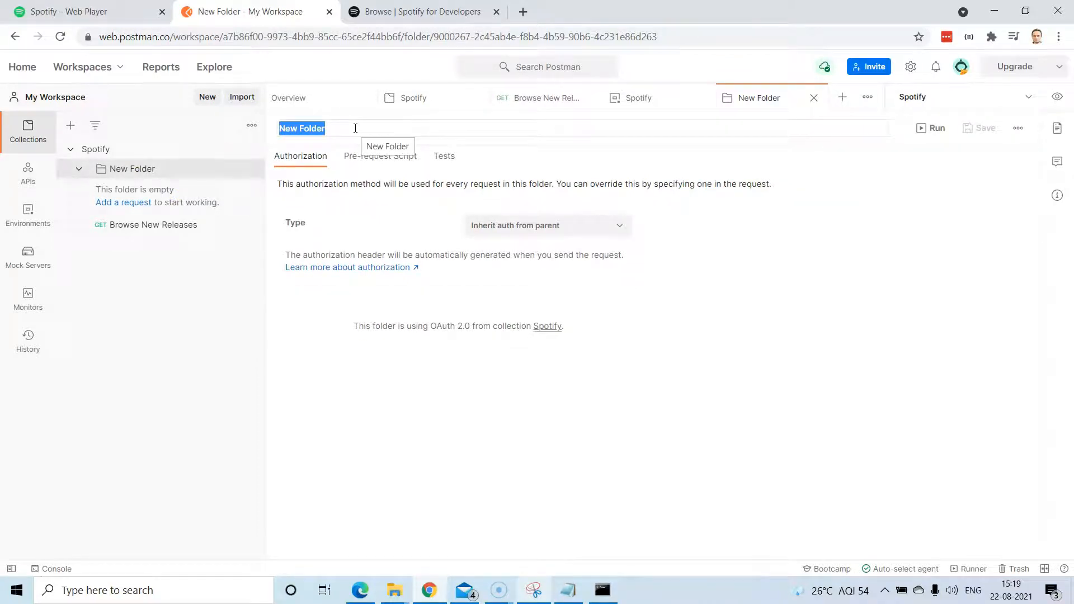
{"action": "type", "text": "B"}
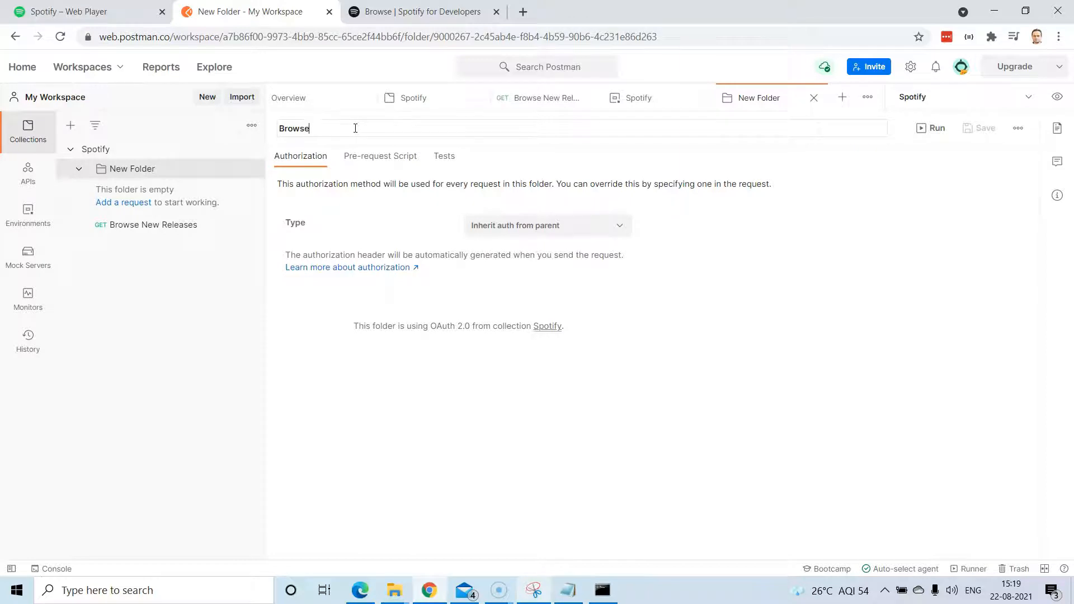
{"action": "type", "text": "rowse"}
{"action": "left_click", "coordinate": [828, 278]}
{"action": "left_click_drag", "start_coordinate": [132, 228], "coordinate": [137, 172]}
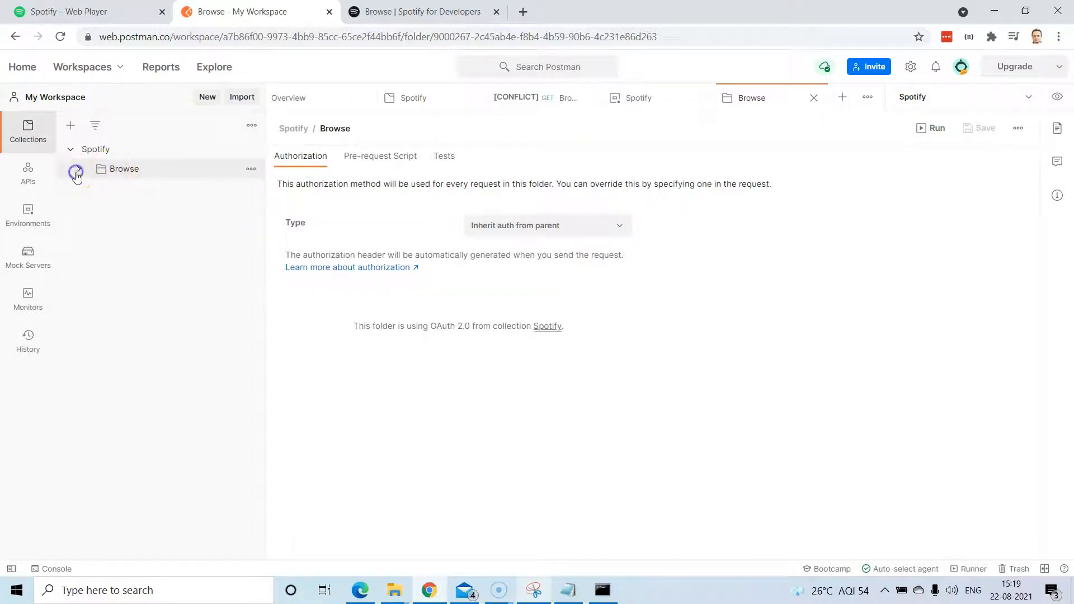
Add a second, empty folder named 'Playlists' to the Spotify collection.
{"action": "left_click", "coordinate": [251, 149]}
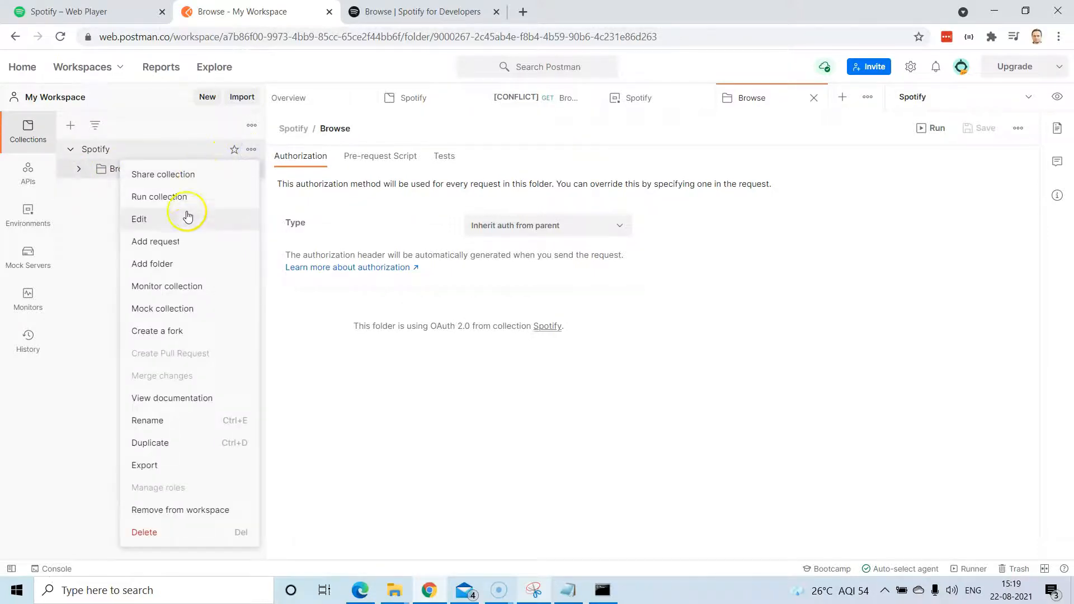
{"action": "left_click", "coordinate": [169, 264]}
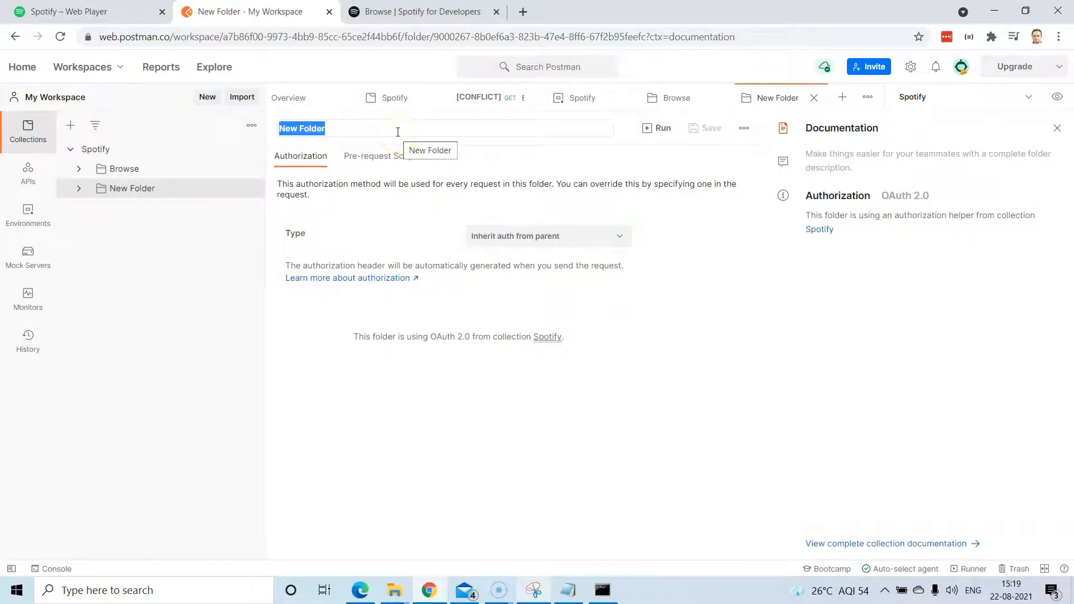
{"action": "type", "text": "playli"}
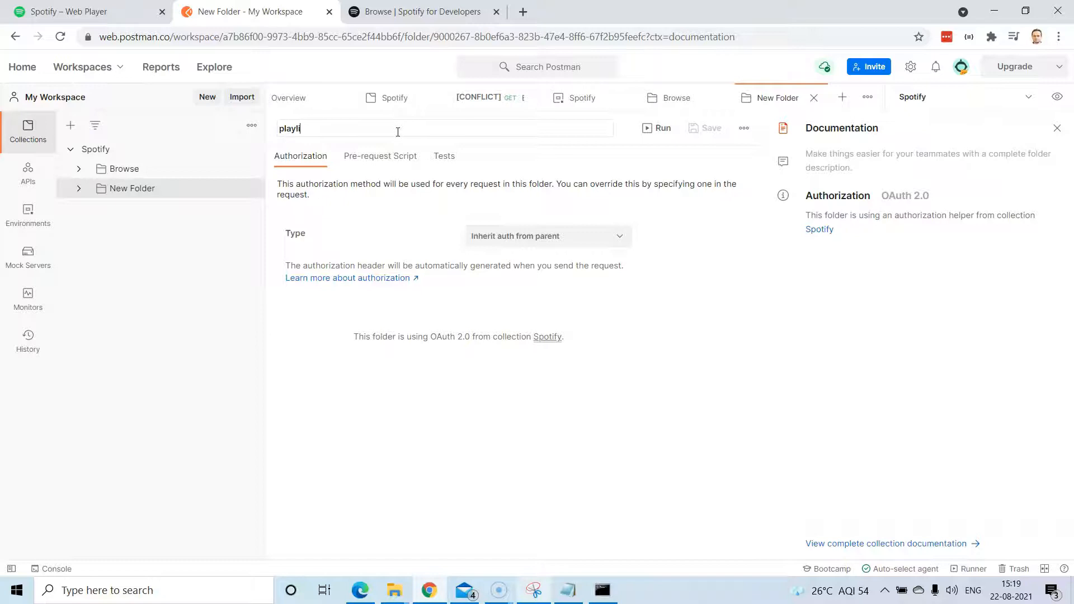
{"action": "key", "text": "BackSpace"}
{"action": "type", "text": "P"}
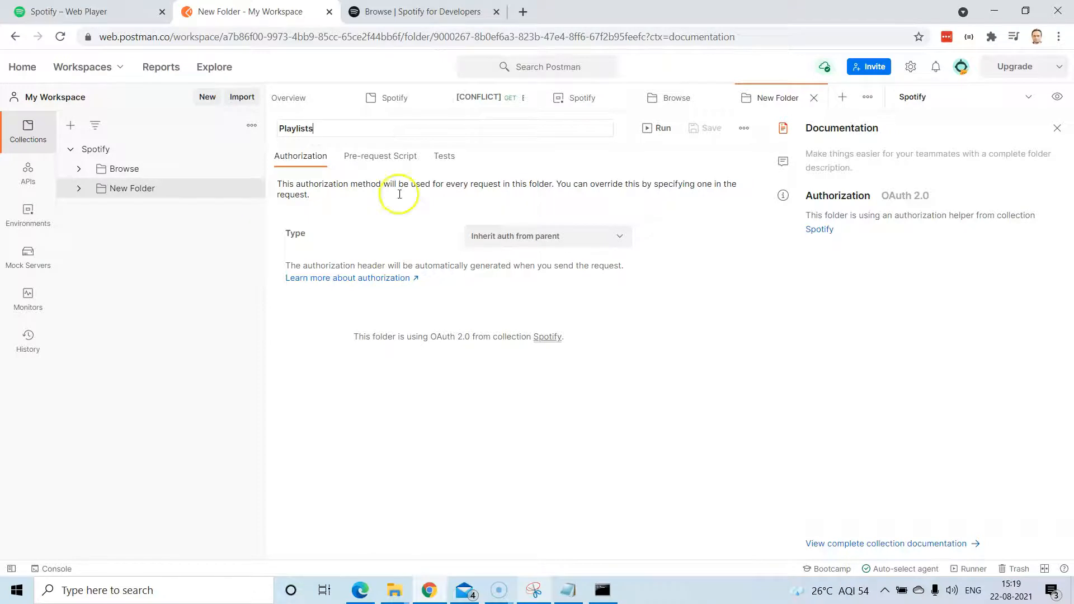
{"action": "key", "text": "Return"}
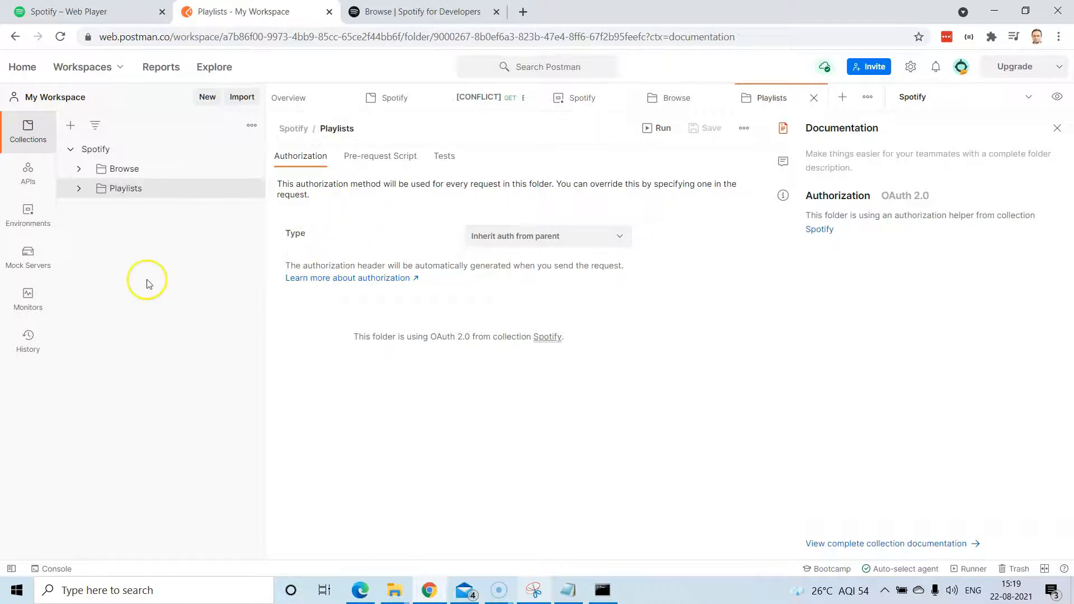
{"action": "left_click", "coordinate": [77, 191]}
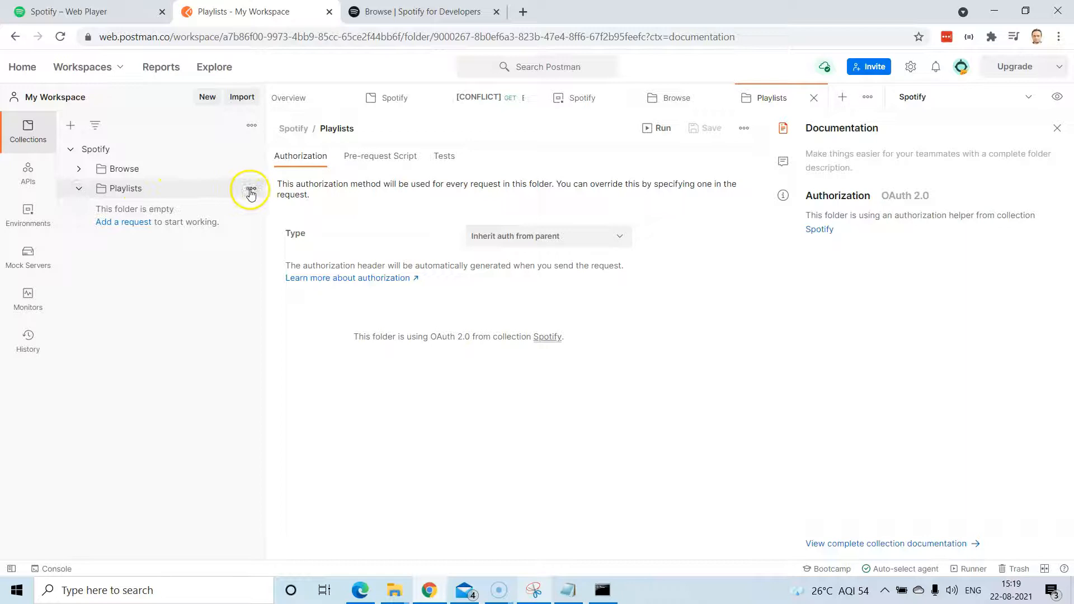
{"action": "left_click", "coordinate": [420, 12]}
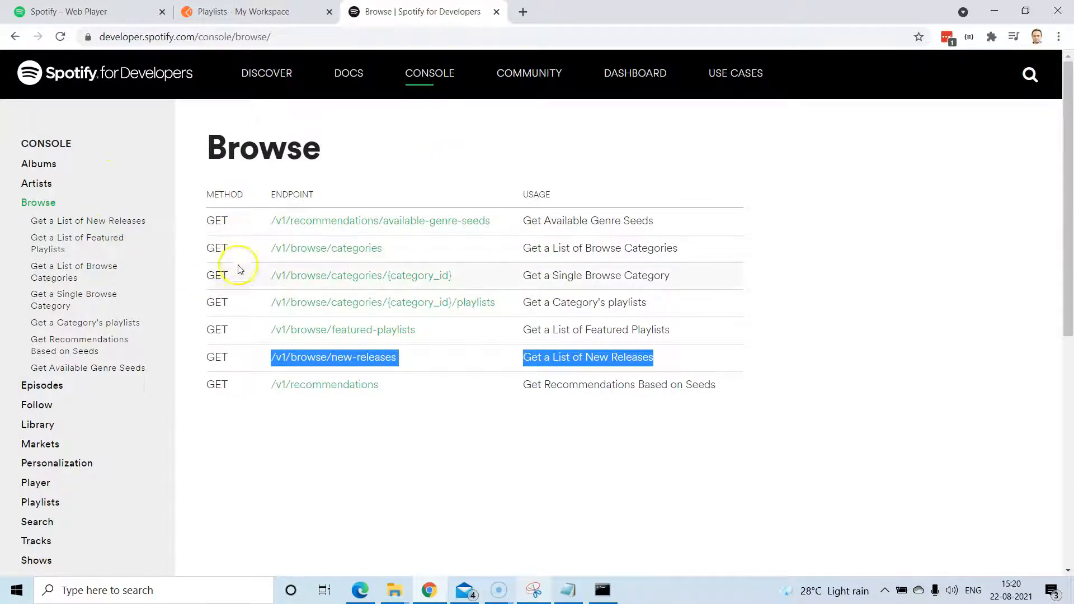
Show the console's Playlists endpoints table and locate the Create a Playlist endpoint.
{"action": "scroll", "coordinate": [78, 208], "scroll_direction": "down", "scroll_amount": 3}
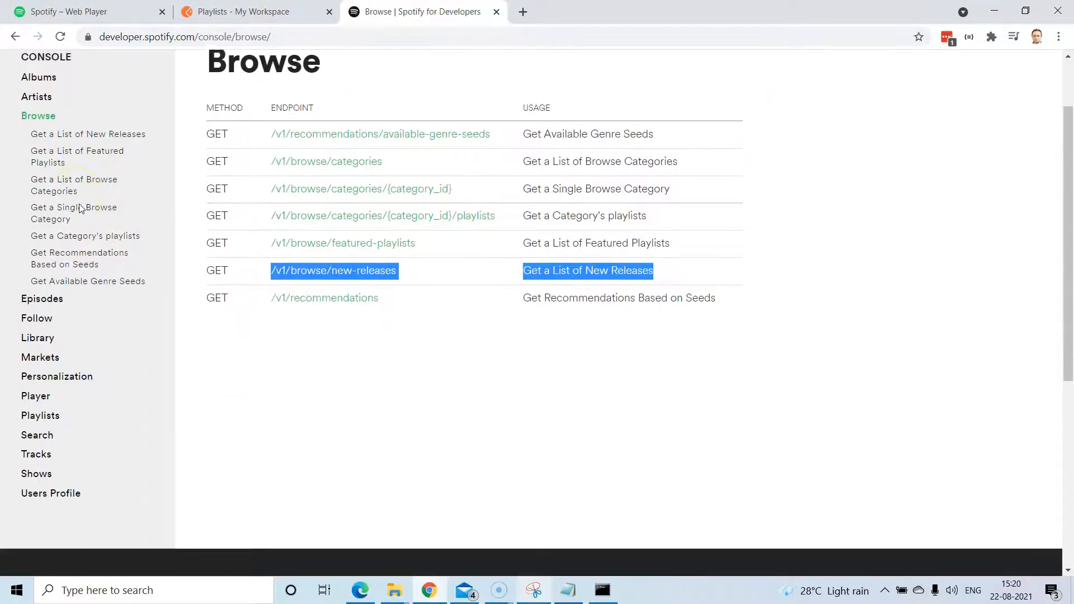
{"action": "scroll", "coordinate": [89, 233], "scroll_direction": "up", "scroll_amount": 2}
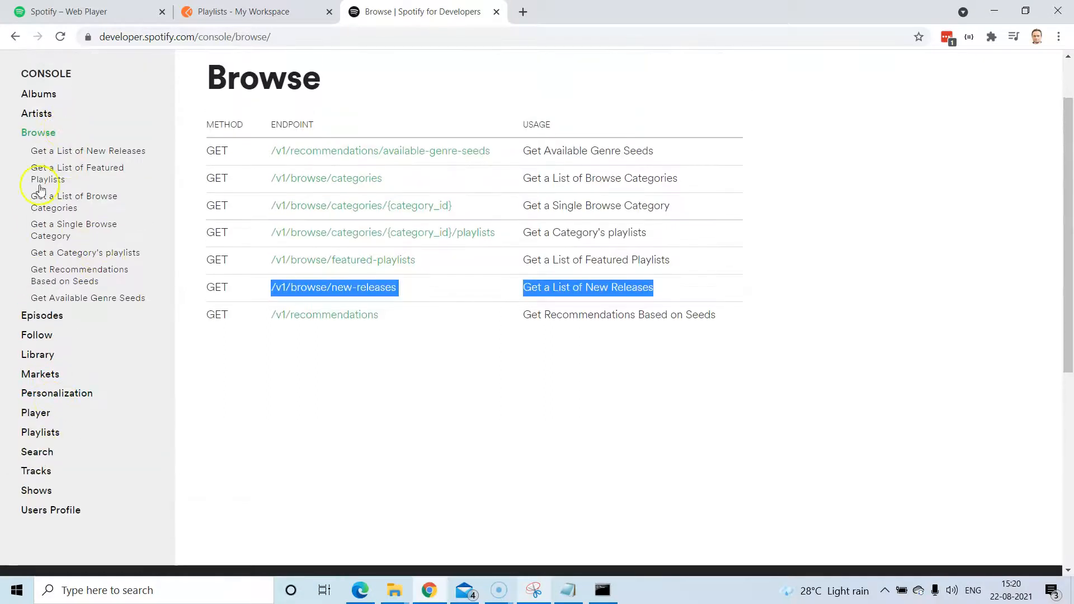
{"action": "left_click", "coordinate": [41, 433]}
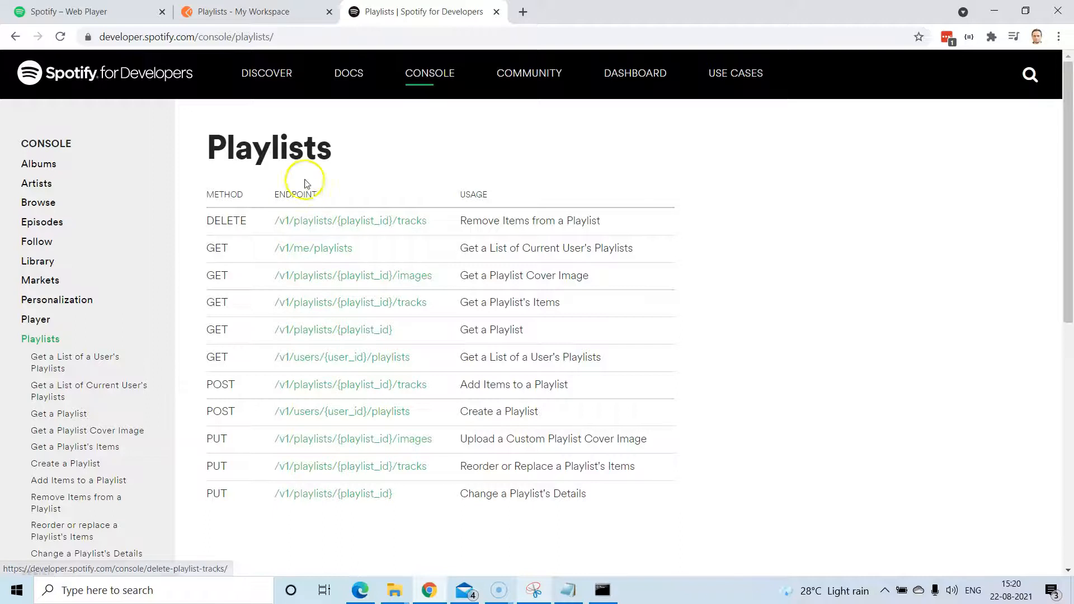
{"action": "left_click_drag", "start_coordinate": [624, 499], "coordinate": [223, 186]}
{"action": "left_click", "coordinate": [348, 144]}
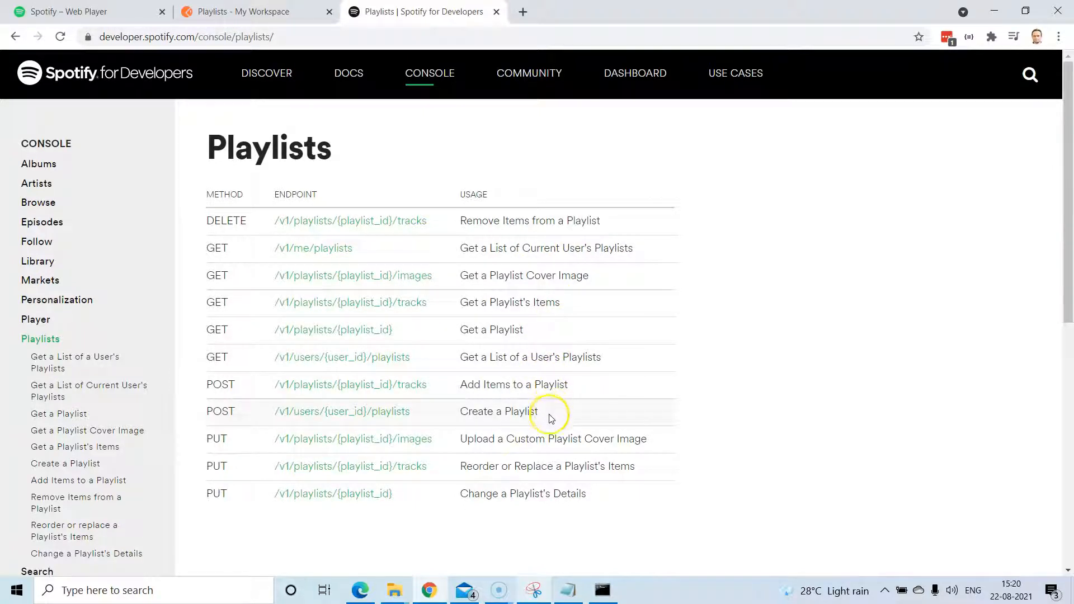
{"action": "left_click_drag", "start_coordinate": [549, 414], "coordinate": [288, 408]}
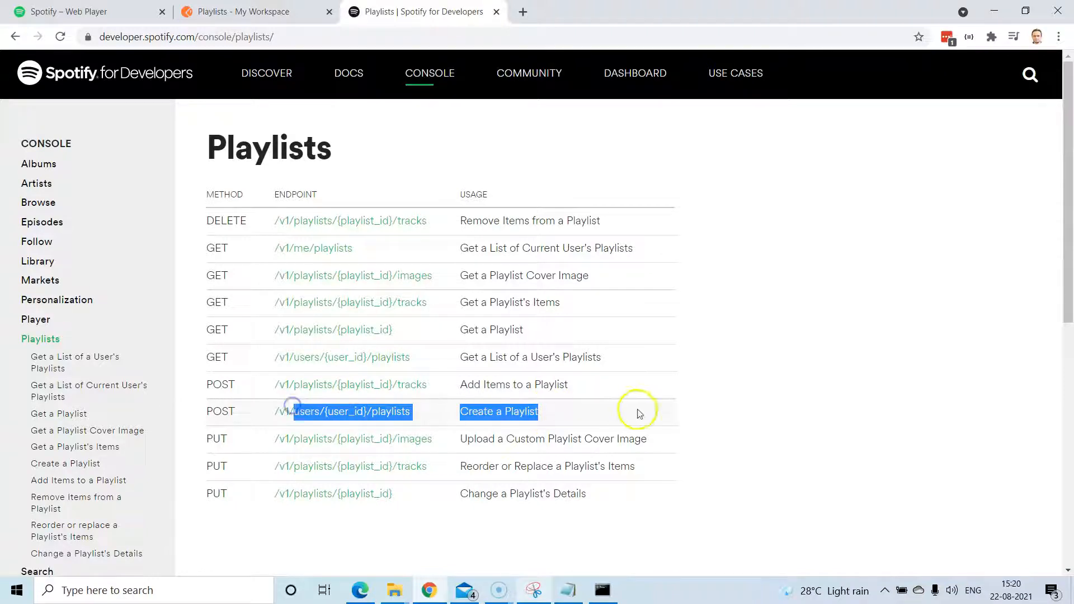
{"action": "left_click", "coordinate": [760, 406]}
Open the Create a Playlist console page and select its /v1/users/{user_id}/playlists endpoint URL.
{"action": "left_click", "coordinate": [348, 411]}
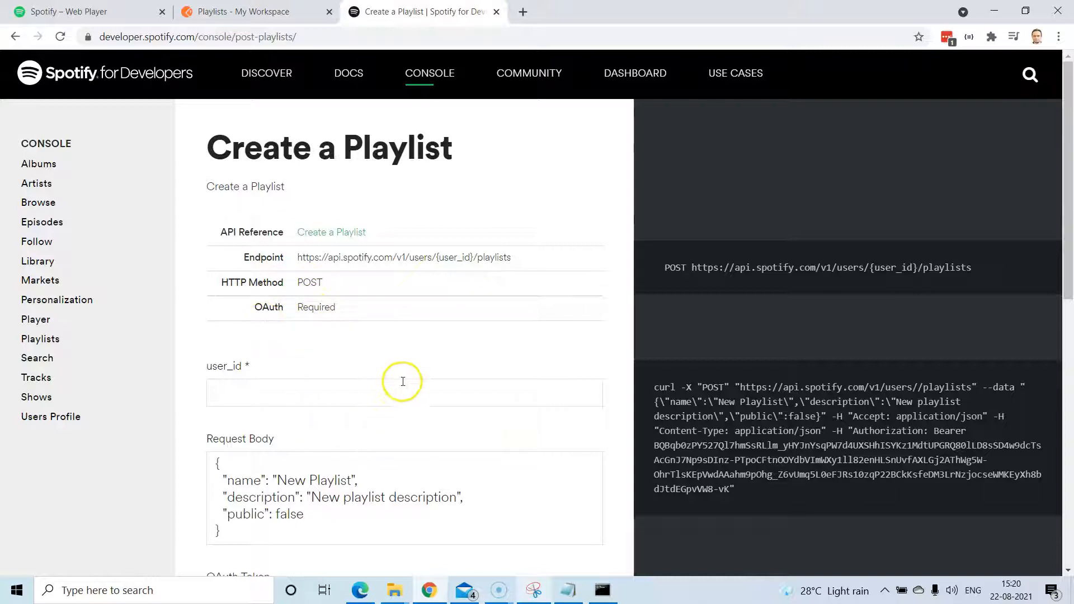
{"action": "scroll", "coordinate": [396, 367], "scroll_direction": "down", "scroll_amount": 4}
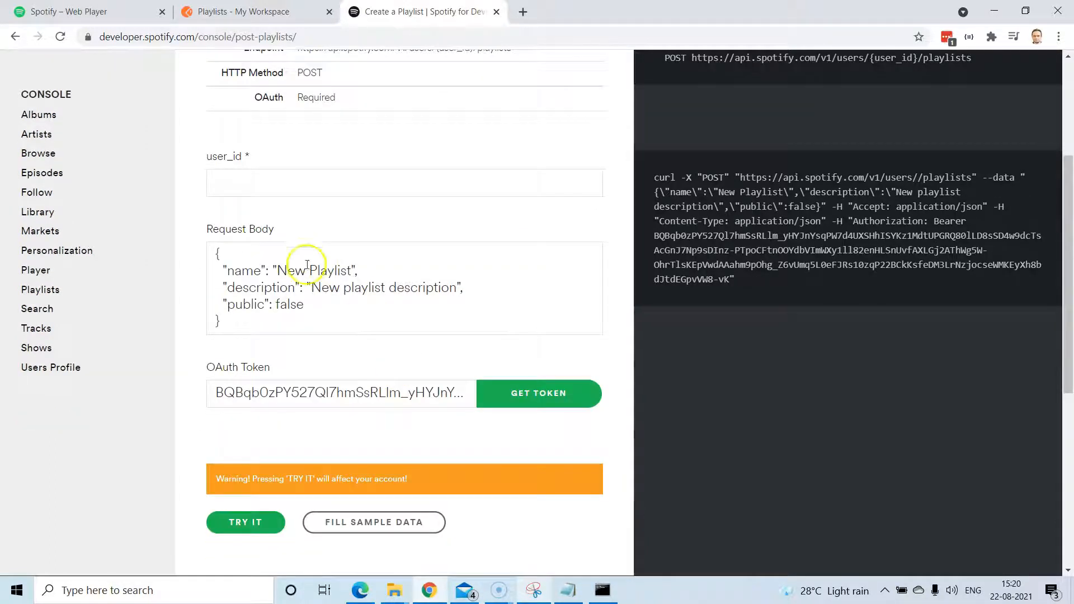
{"action": "left_click", "coordinate": [244, 192]}
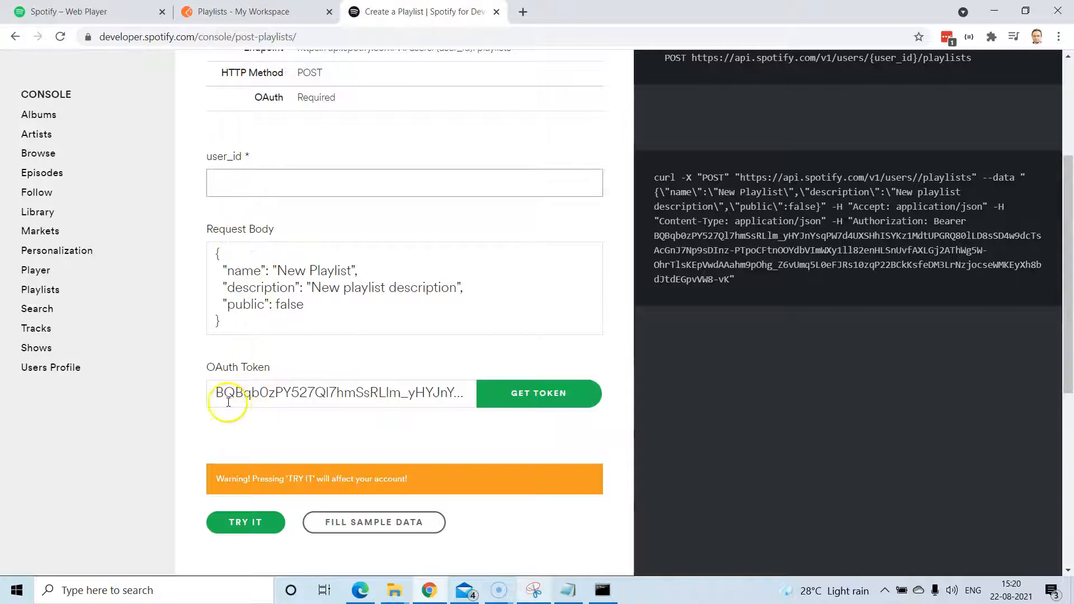
{"action": "scroll", "coordinate": [440, 378], "scroll_direction": "up", "scroll_amount": 3}
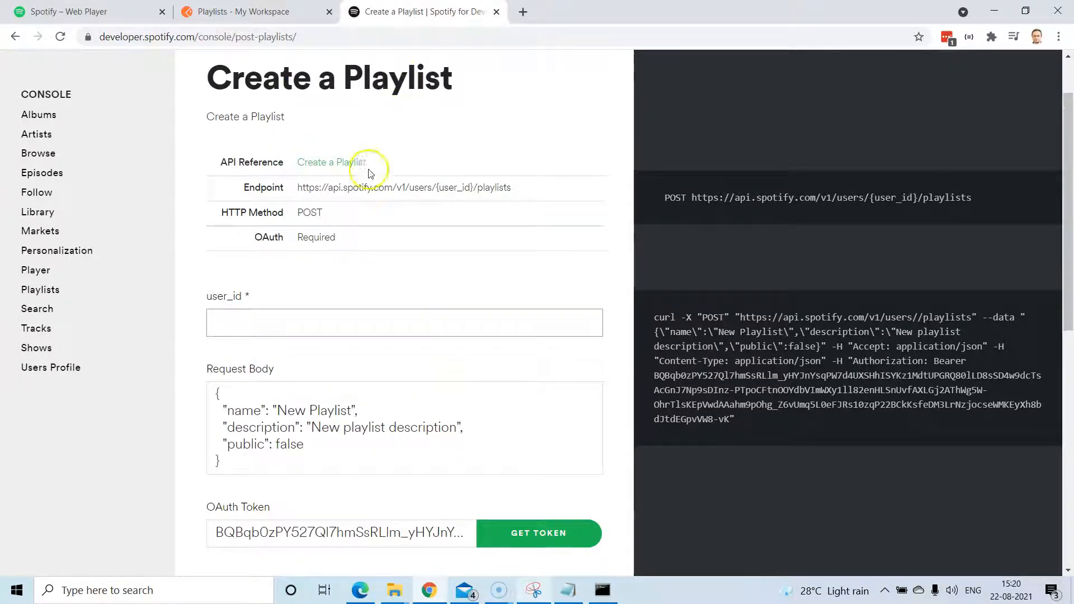
{"action": "left_click_drag", "start_coordinate": [526, 189], "coordinate": [299, 189]}
{"action": "key", "text": "ctrl+c"}
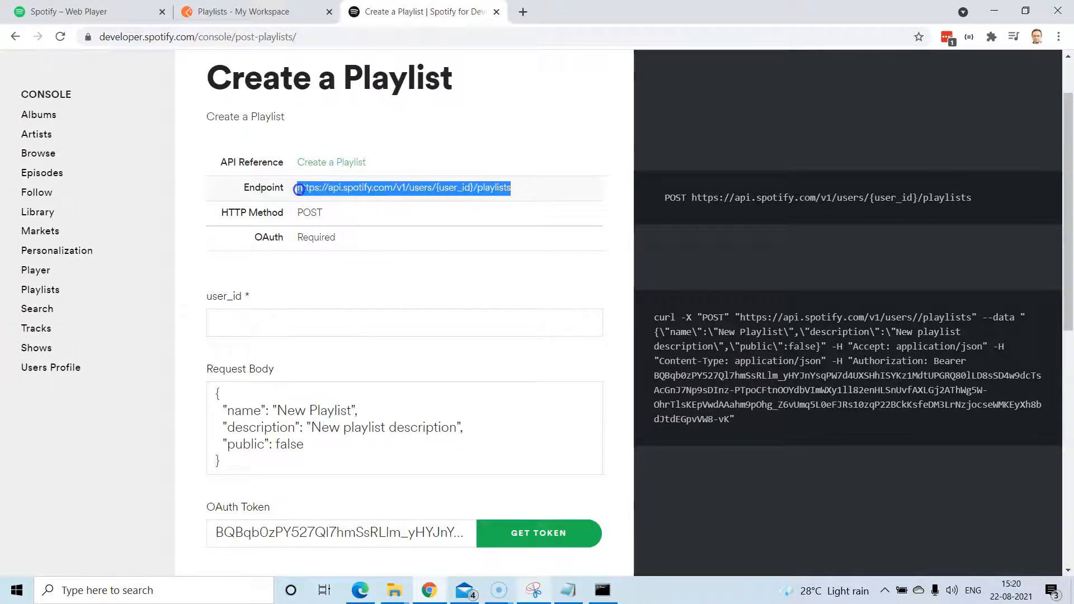
{"action": "left_click", "coordinate": [246, 12]}
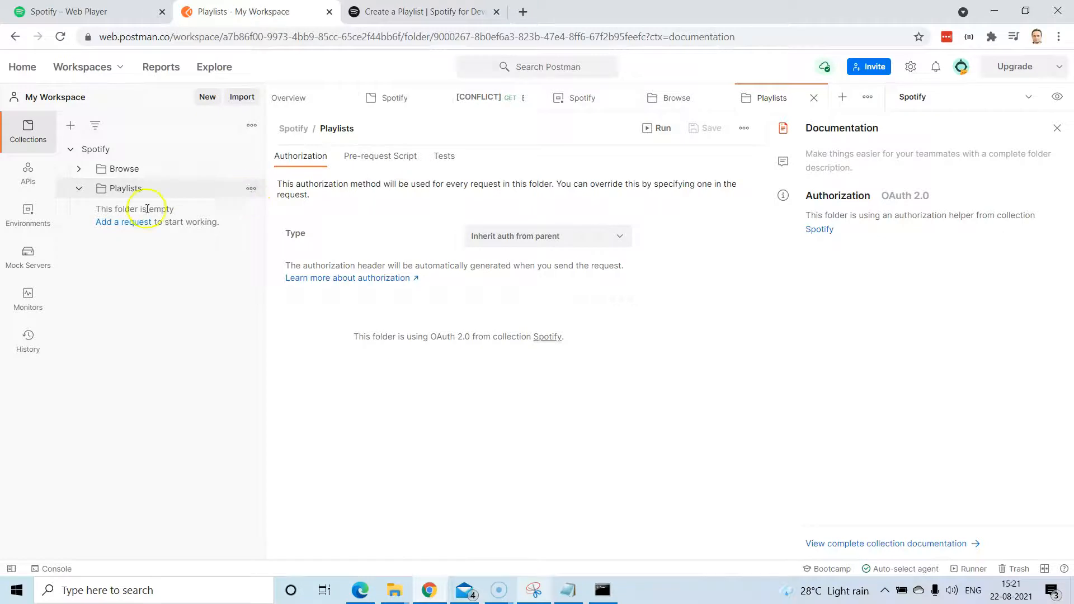
Add a 'Create Playlist' request to Playlists with the pasted /v1/users/{user_id}/playlists URL.
{"action": "left_click", "coordinate": [136, 222]}
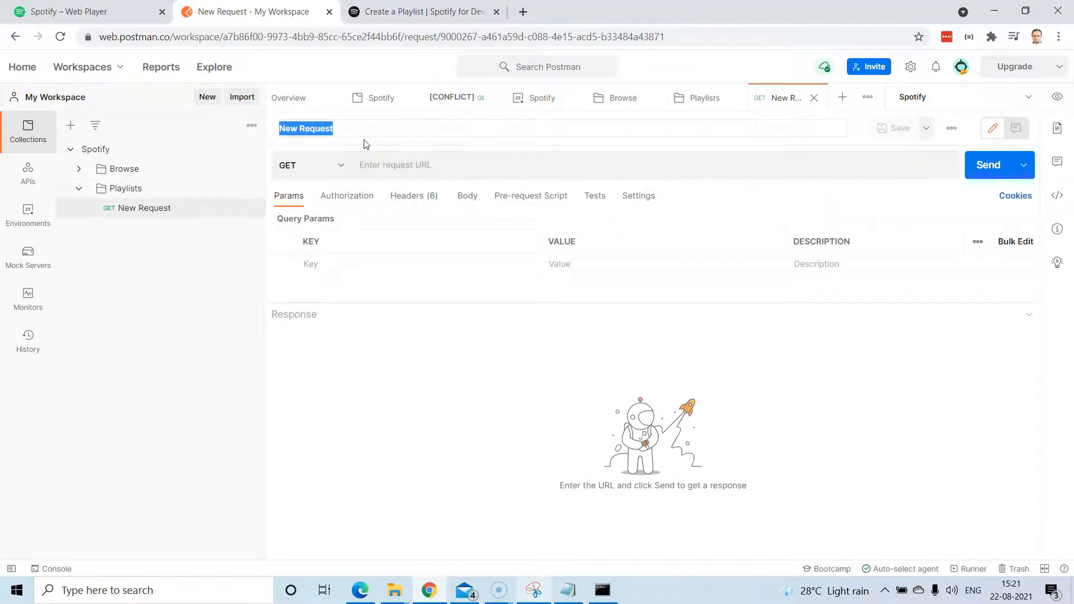
{"action": "type", "text": "Create Playlist"}
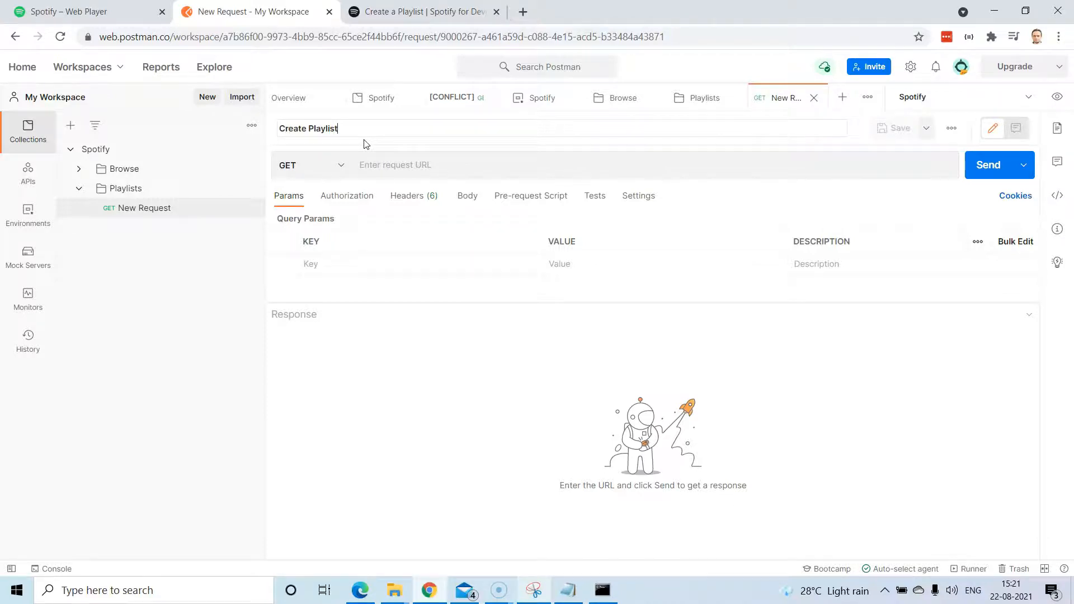
{"action": "key", "text": "Return"}
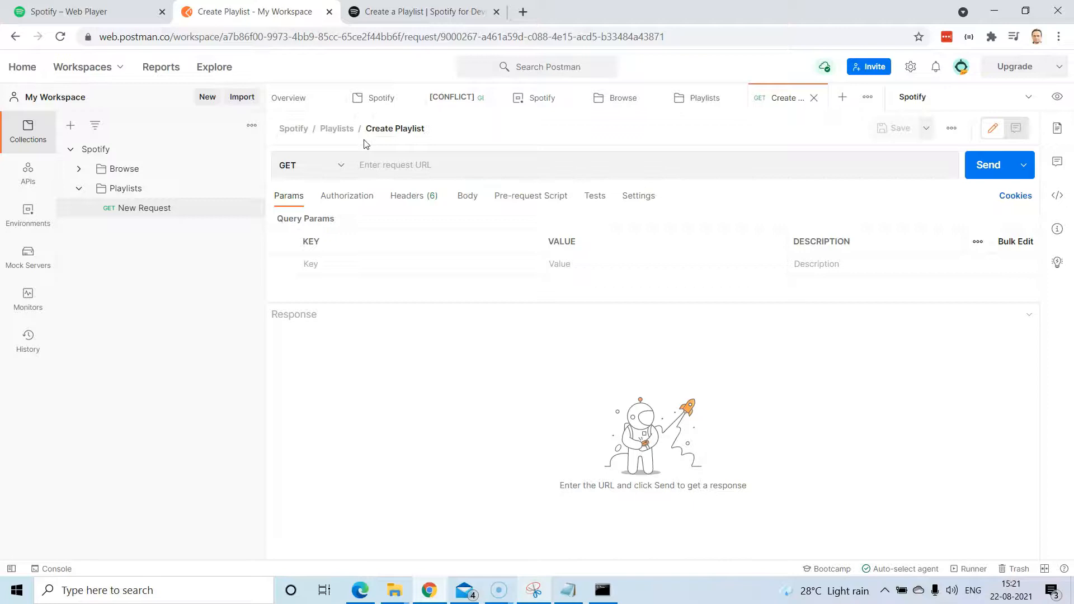
{"action": "left_click", "coordinate": [390, 160]}
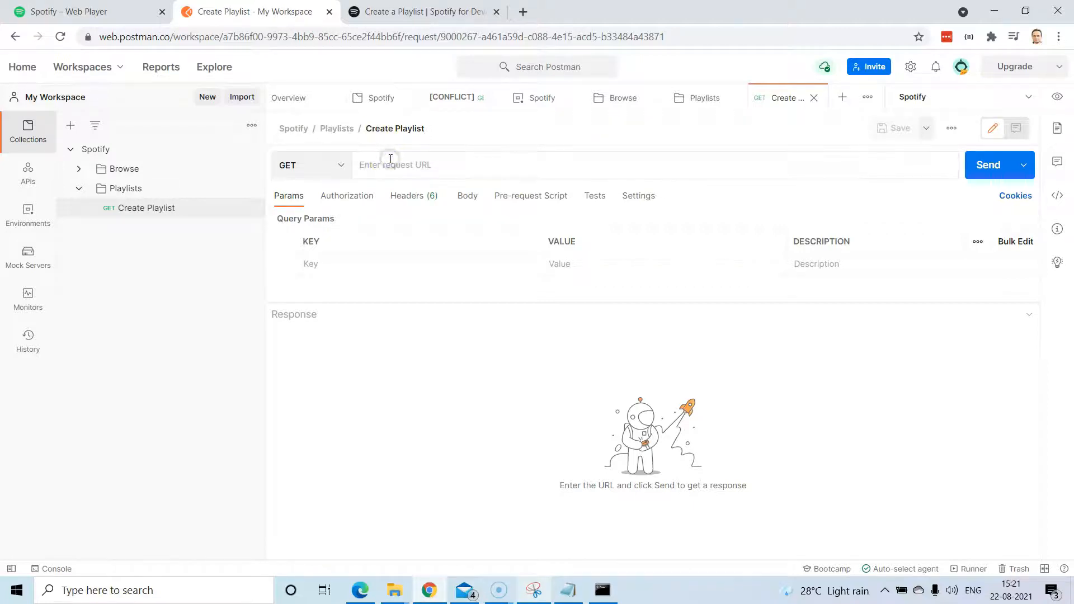
{"action": "key", "text": "ctrl+v"}
{"action": "left_click", "coordinate": [520, 167]}
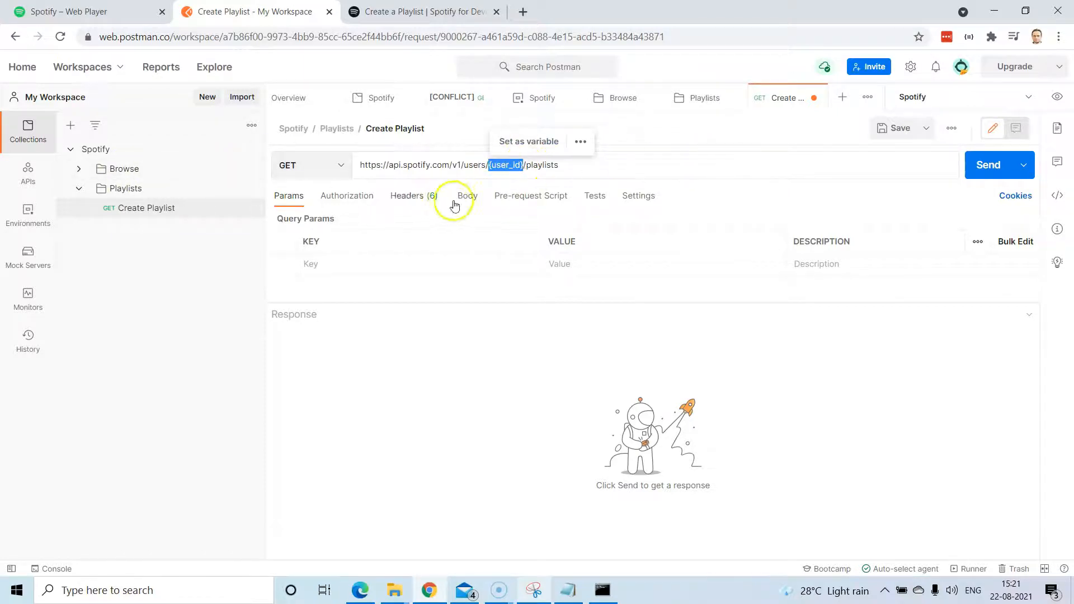
{"action": "left_click", "coordinate": [494, 168]}
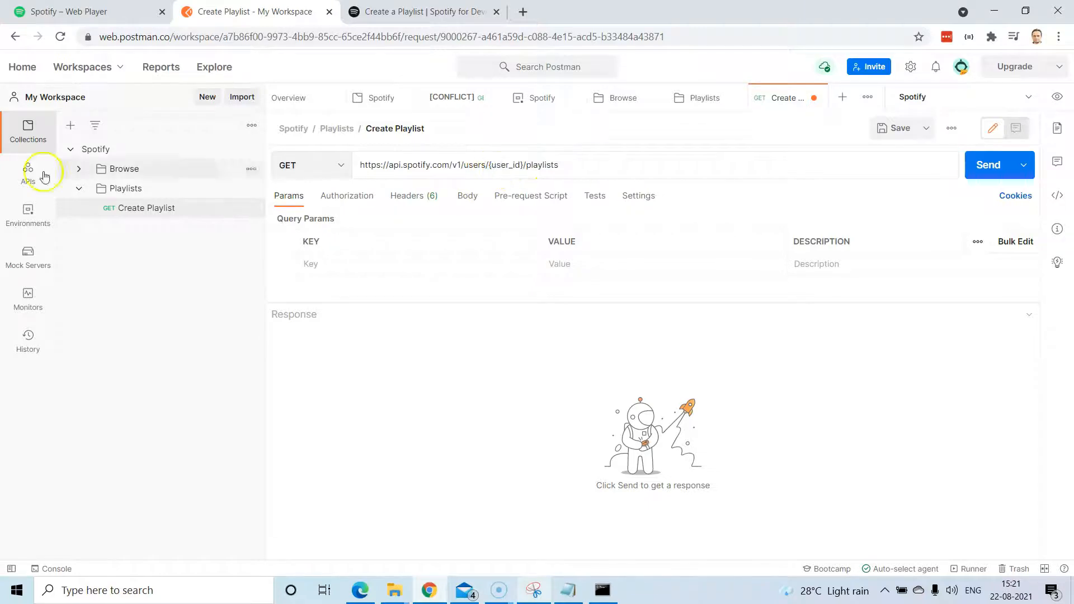
{"action": "left_click", "coordinate": [29, 219]}
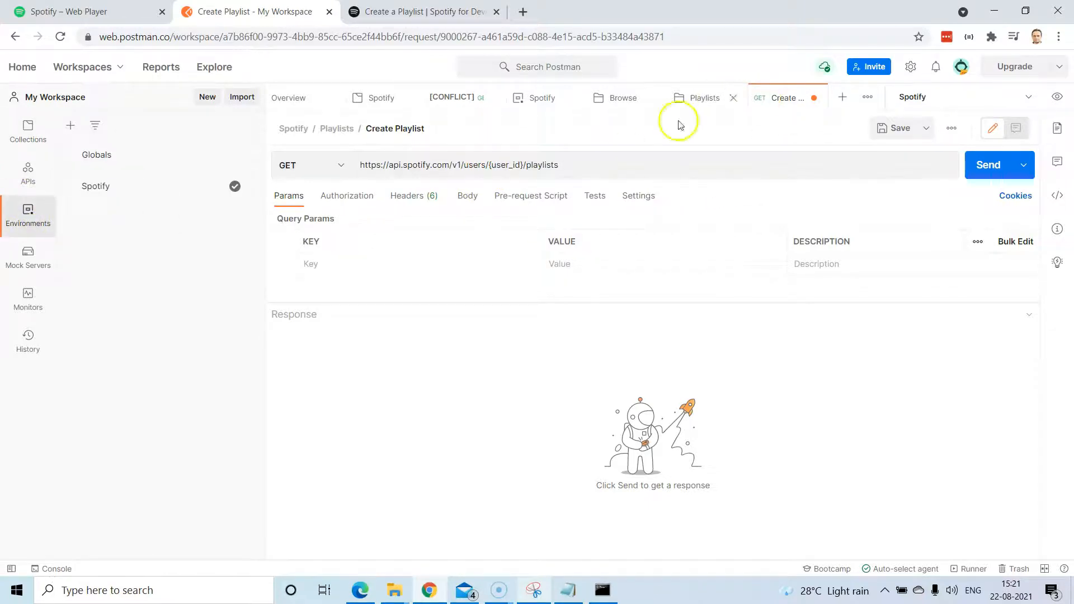
Create a user_id variable in the Spotify environment, ready for its current value.
{"action": "left_click", "coordinate": [156, 186]}
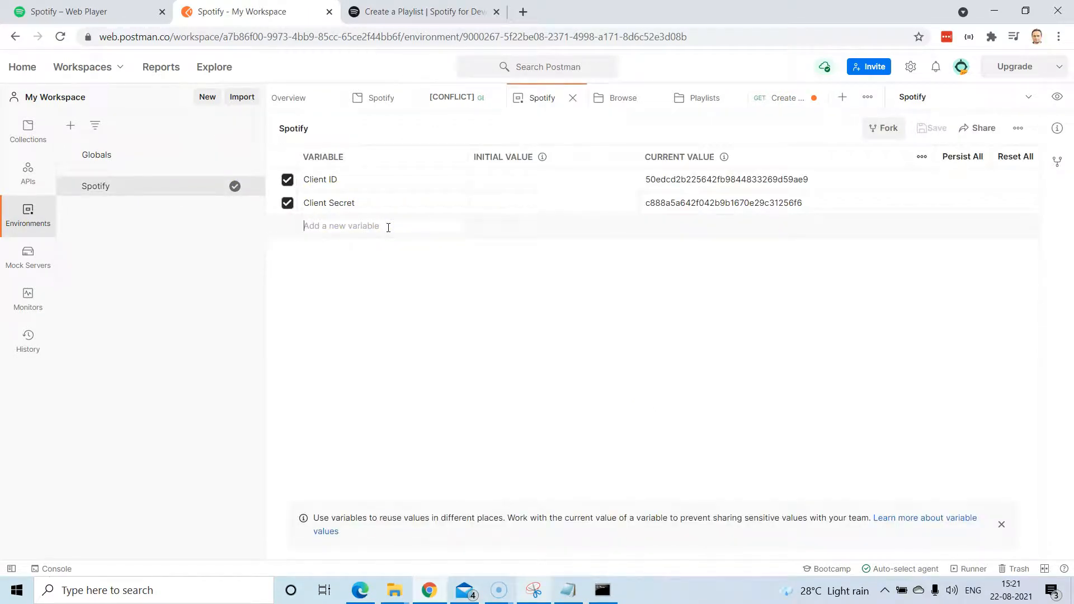
{"action": "left_click", "coordinate": [389, 228]}
{"action": "type", "text": "user_id"}
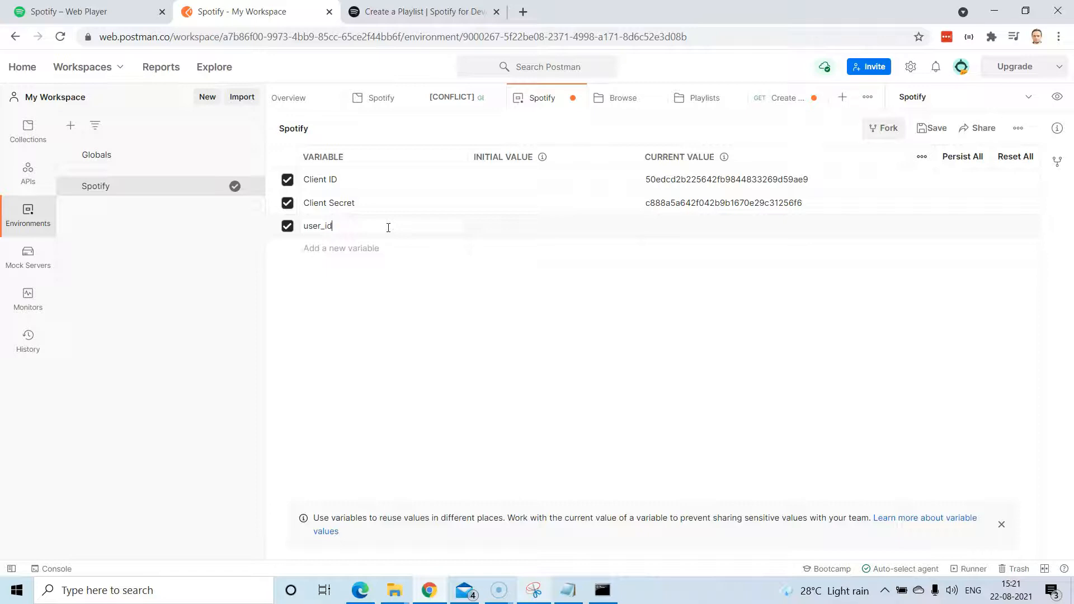
{"action": "left_click", "coordinate": [726, 227]}
Copy the account username from the Spotify Web Player's Account overview page.
{"action": "left_click", "coordinate": [106, 14]}
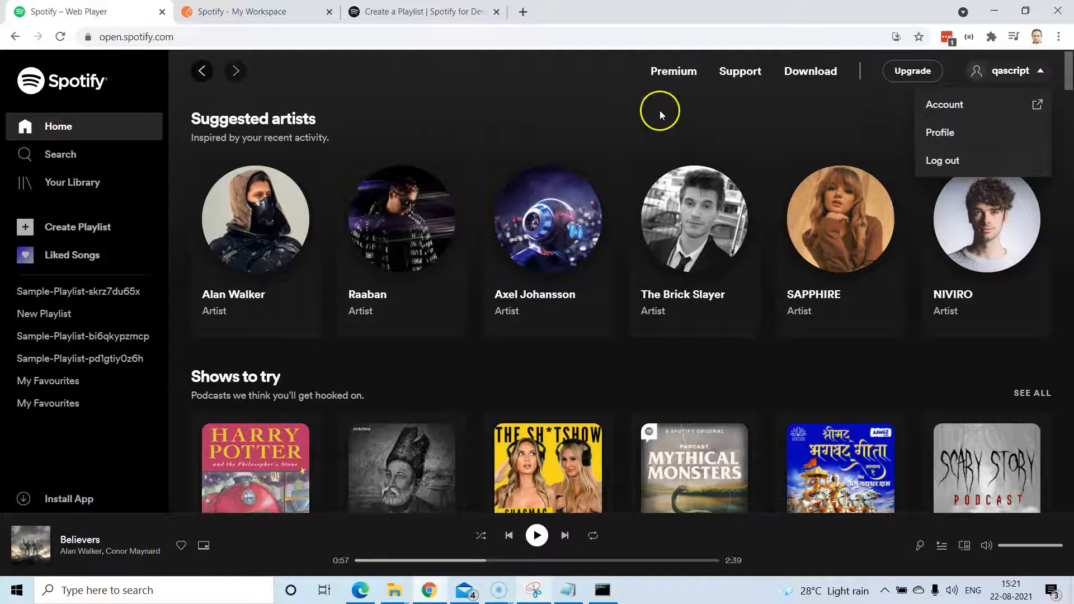
{"action": "left_click", "coordinate": [623, 102]}
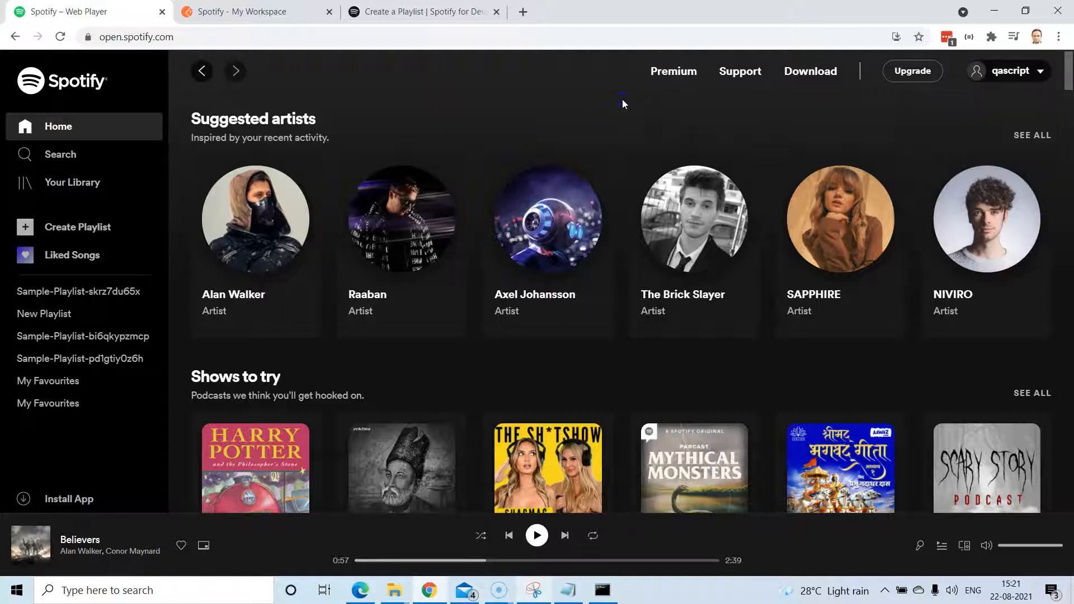
{"action": "left_click", "coordinate": [1012, 76]}
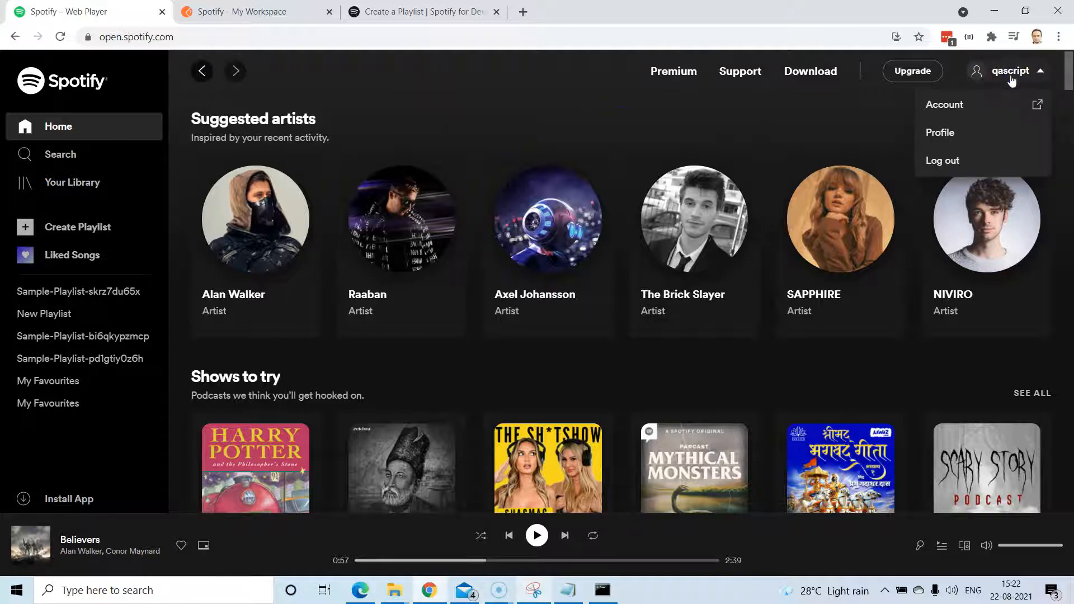
{"action": "left_click", "coordinate": [949, 110]}
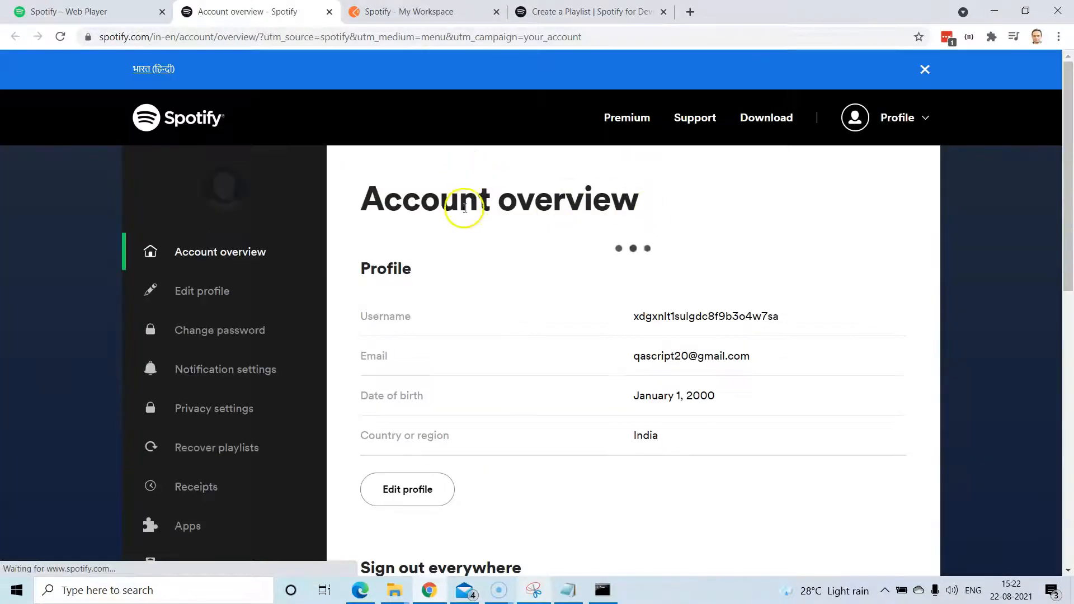
{"action": "scroll", "coordinate": [704, 302], "scroll_direction": "down", "scroll_amount": 1}
{"action": "scroll", "coordinate": [705, 302], "scroll_direction": "down", "scroll_amount": 7}
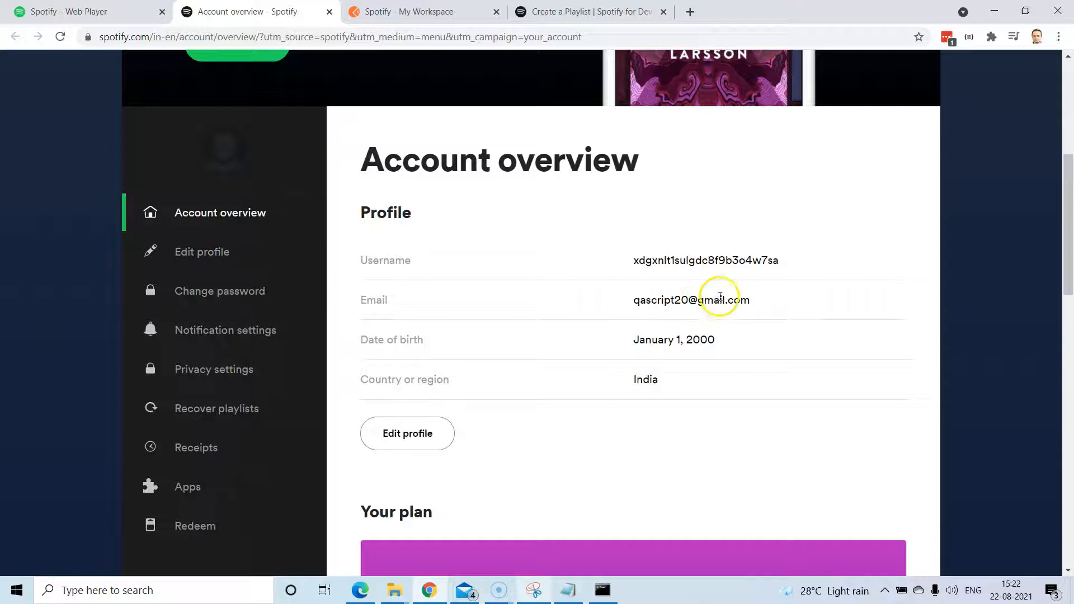
{"action": "double_click", "coordinate": [665, 190]}
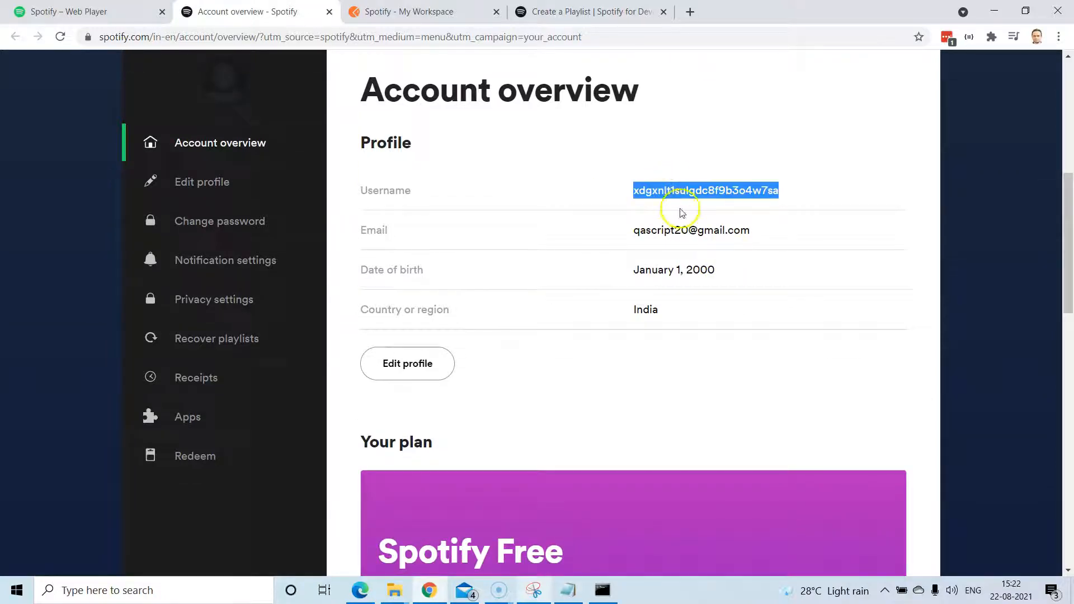
{"action": "left_click", "coordinate": [391, 13]}
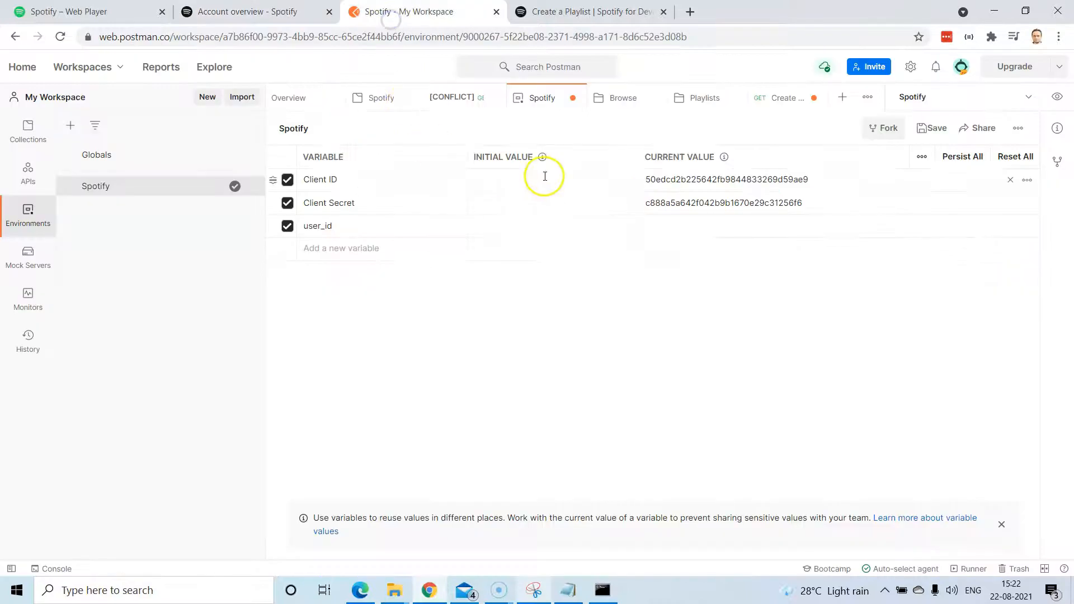
Paste the username as user_id's current value, then save the environment and Create Playlist request.
{"action": "type", "text": "xdgxnlt1sulgdc8f9b3o4w7sa"}
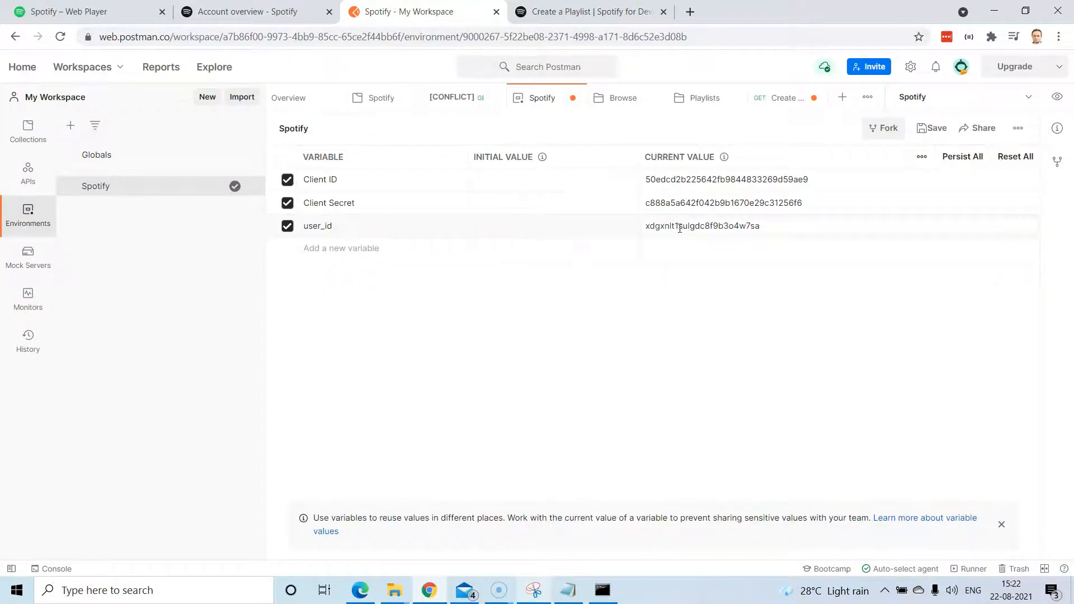
{"action": "left_click", "coordinate": [926, 129]}
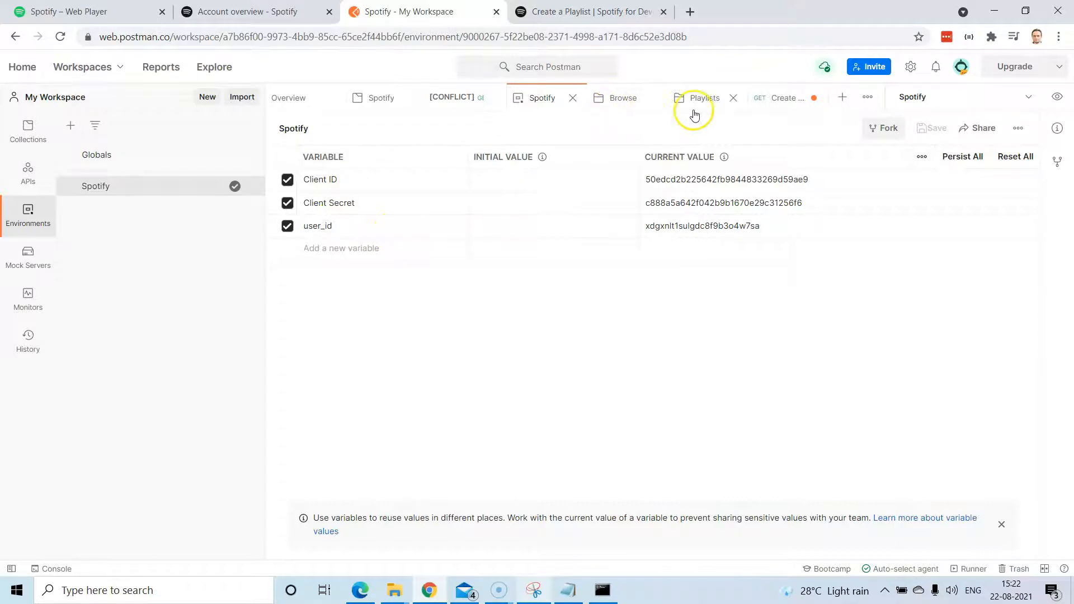
{"action": "left_click", "coordinate": [774, 102]}
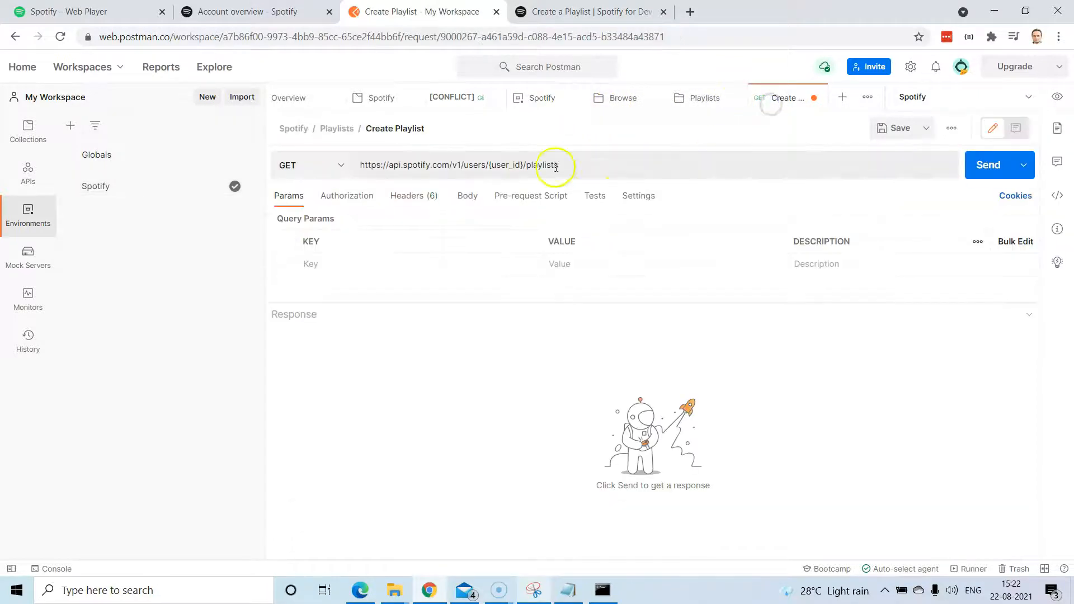
{"action": "left_click", "coordinate": [901, 130]}
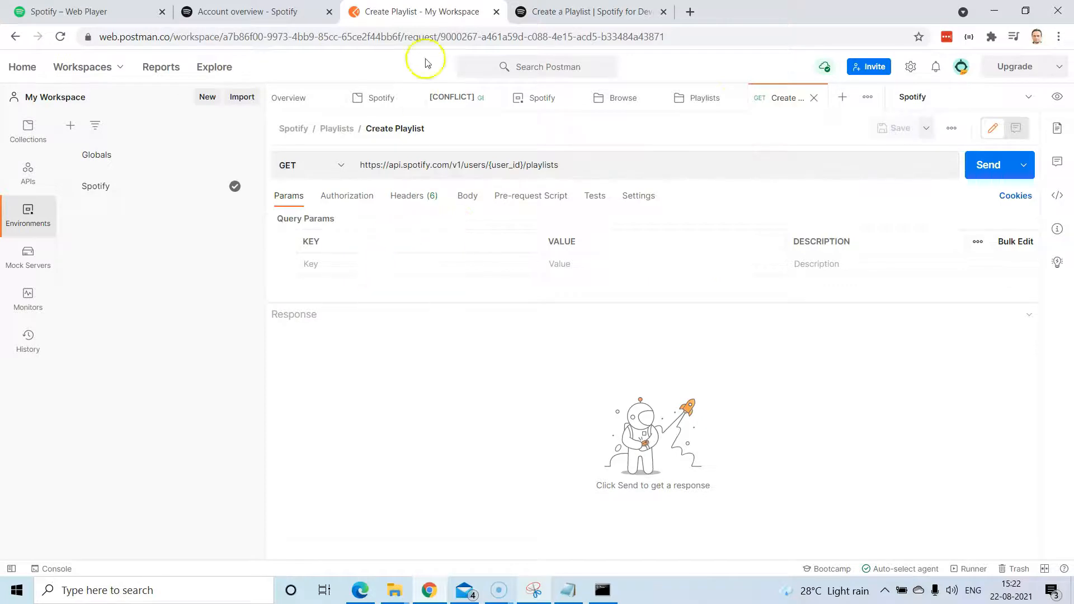
Open the Create a Playlist Web API reference in a new tab.
{"action": "left_click", "coordinate": [594, 19]}
{"action": "scroll", "coordinate": [435, 270], "scroll_direction": "down", "scroll_amount": 3}
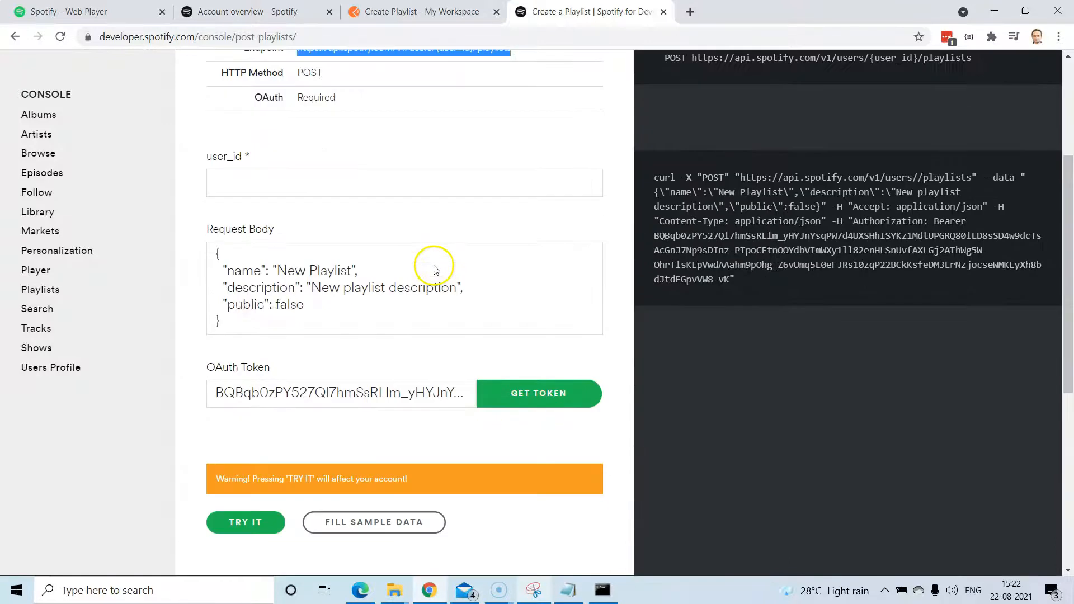
{"action": "scroll", "coordinate": [435, 266], "scroll_direction": "up", "scroll_amount": 5}
{"action": "left_click", "coordinate": [337, 236]}
{"action": "left_click", "coordinate": [364, 244]}
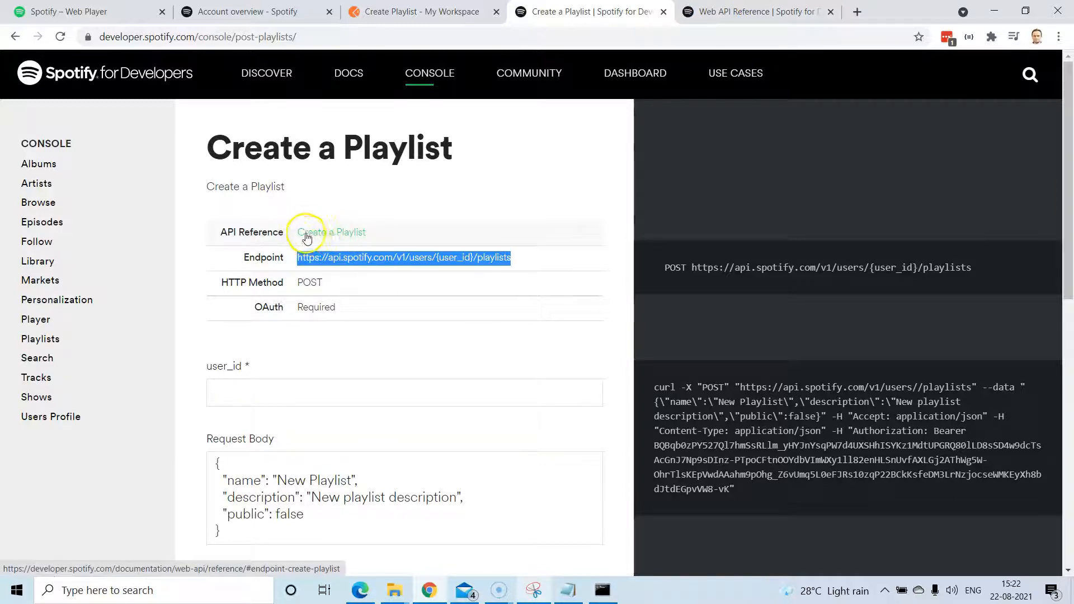
{"action": "left_click", "coordinate": [712, 15]}
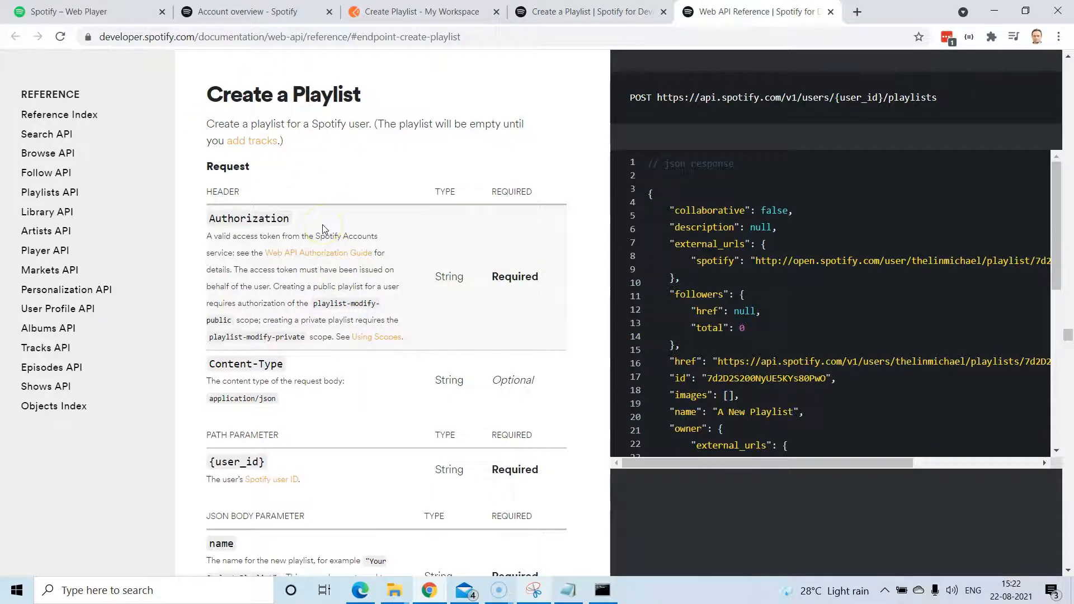
Review the reference's Authorization header requirement and required {user_id} path parameter.
{"action": "left_click_drag", "start_coordinate": [212, 217], "coordinate": [555, 314]}
{"action": "left_click", "coordinate": [495, 315]}
{"action": "scroll", "coordinate": [353, 298], "scroll_direction": "down", "scroll_amount": 3}
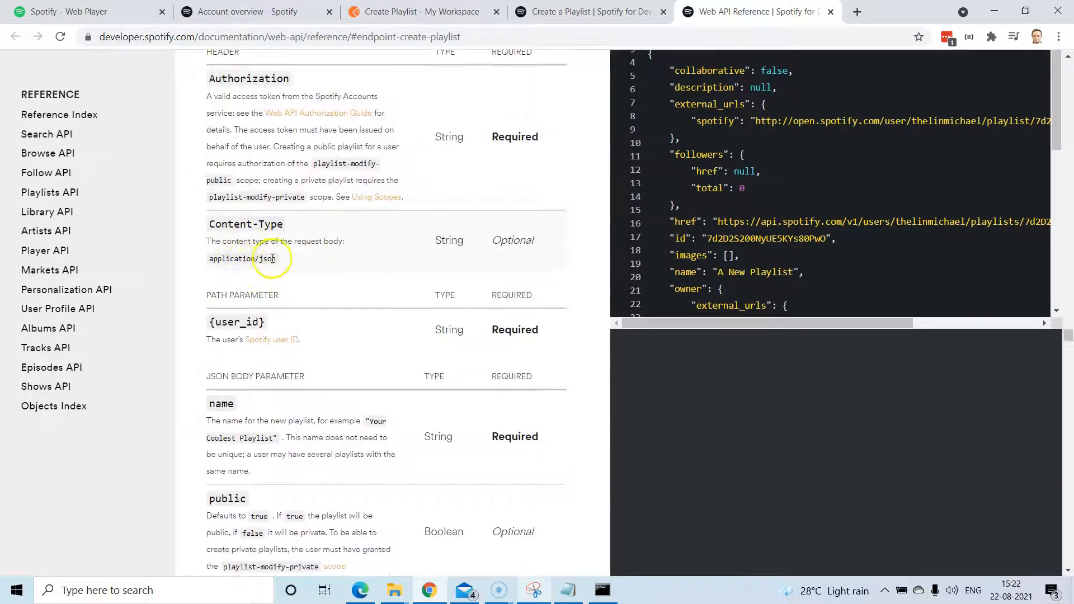
{"action": "scroll", "coordinate": [336, 347], "scroll_direction": "down", "scroll_amount": 3}
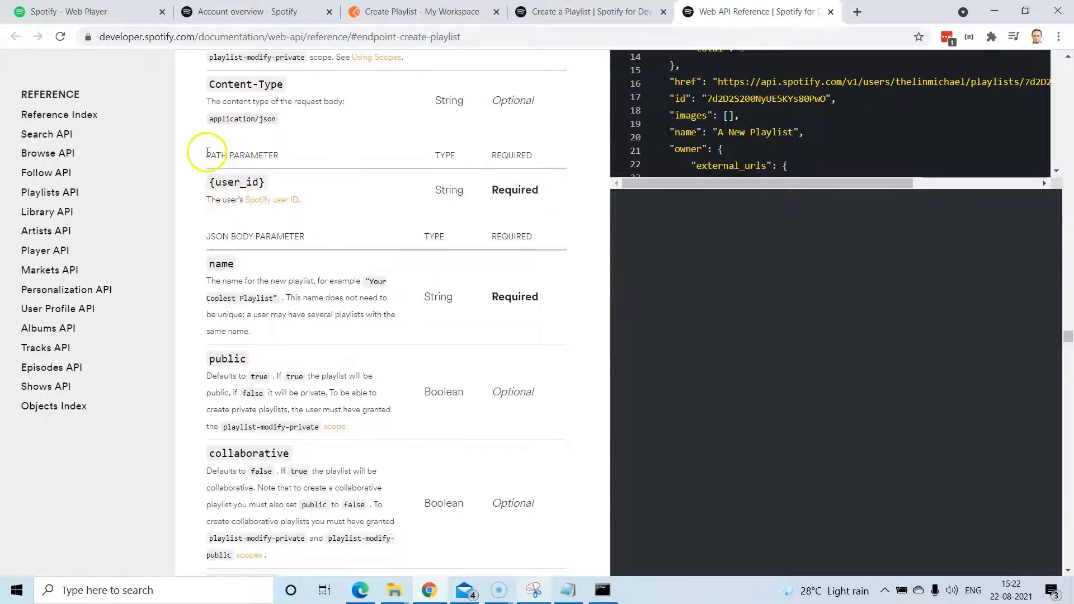
{"action": "left_click_drag", "start_coordinate": [205, 155], "coordinate": [272, 155]}
{"action": "left_click_drag", "start_coordinate": [548, 192], "coordinate": [210, 182]}
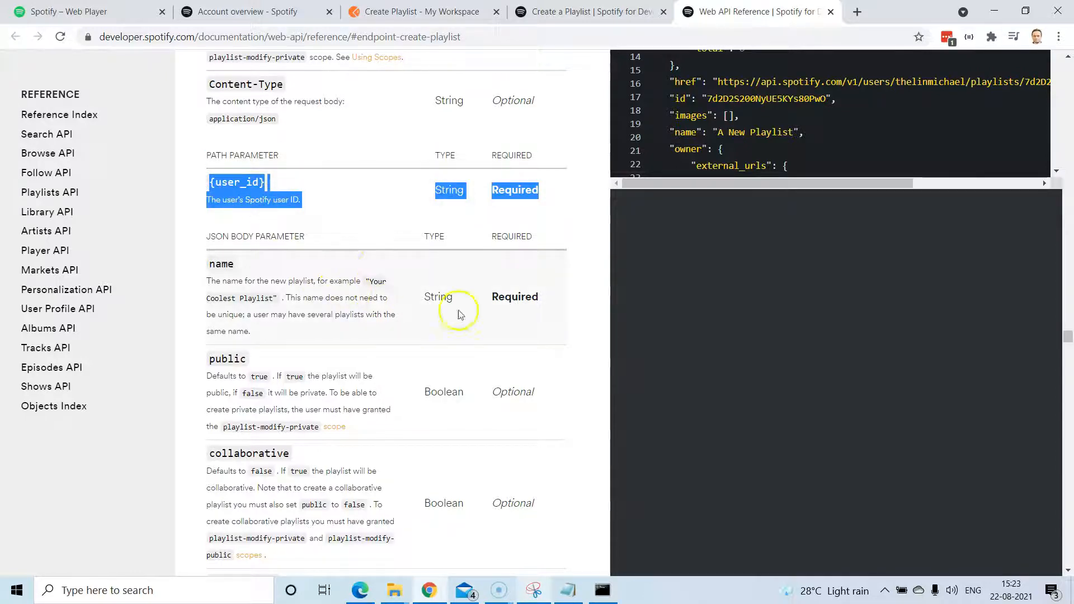
{"action": "scroll", "coordinate": [313, 311], "scroll_direction": "down", "scroll_amount": 3}
{"action": "scroll", "coordinate": [315, 309], "scroll_direction": "up", "scroll_amount": 4}
{"action": "scroll", "coordinate": [313, 283], "scroll_direction": "up", "scroll_amount": 1}
{"action": "scroll", "coordinate": [314, 283], "scroll_direction": "down", "scroll_amount": 1}
{"action": "left_click", "coordinate": [547, 267]}
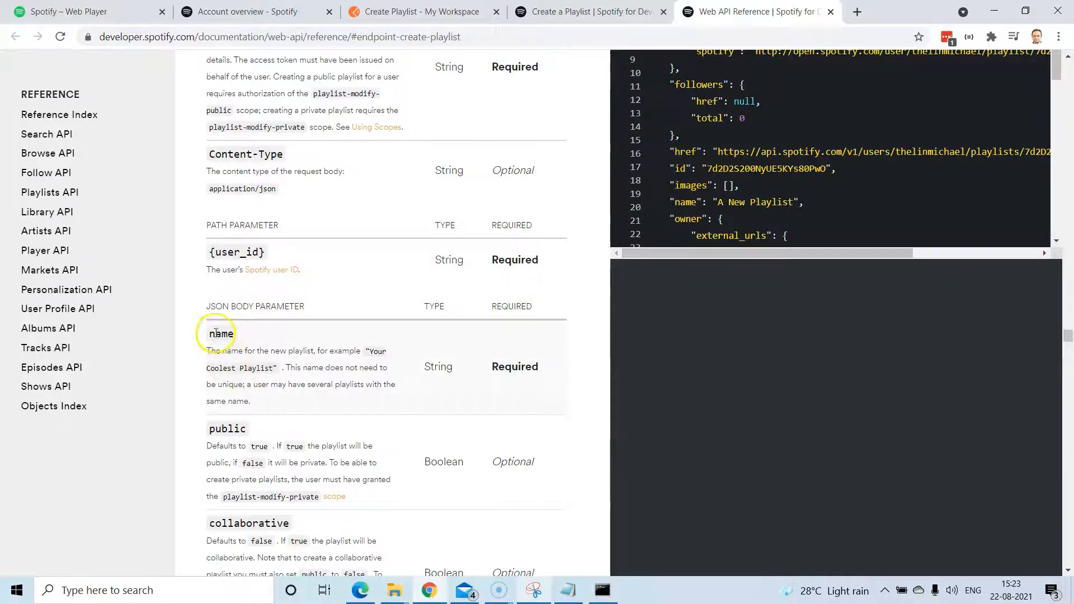
Read the JSON body parameters, then return to the Create Playlist request.
{"action": "left_click_drag", "start_coordinate": [211, 306], "coordinate": [305, 307]}
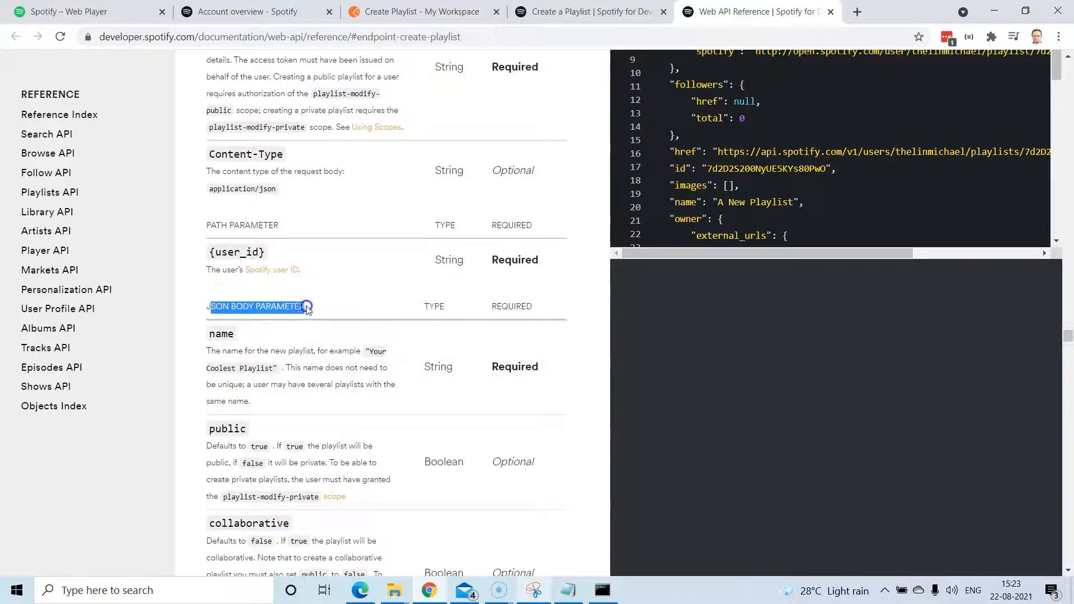
{"action": "scroll", "coordinate": [500, 460], "scroll_direction": "down", "scroll_amount": 3}
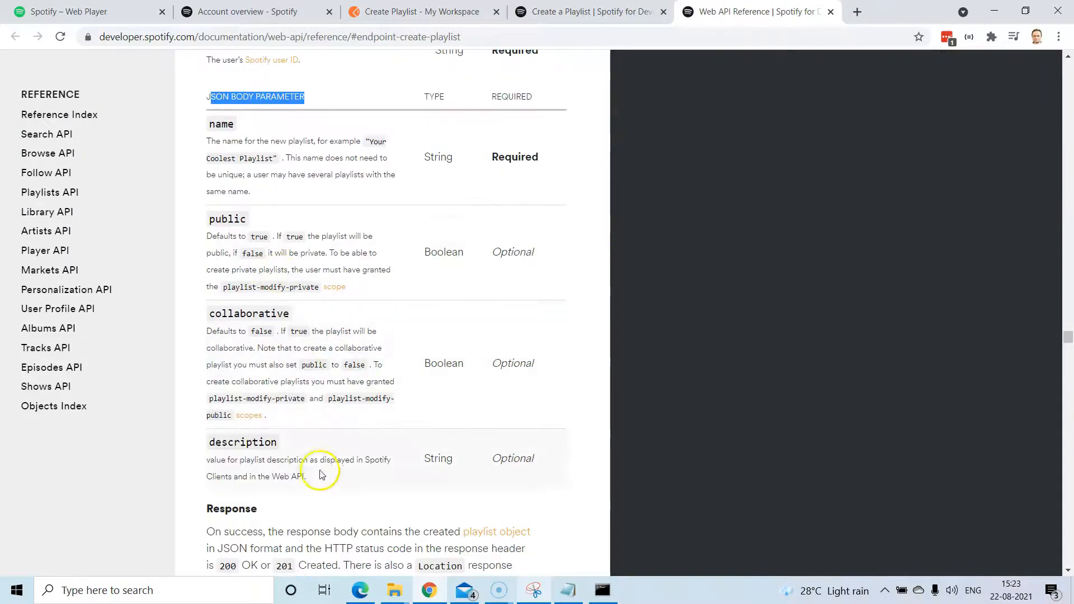
{"action": "scroll", "coordinate": [319, 470], "scroll_direction": "down", "scroll_amount": 2}
{"action": "left_click", "coordinate": [585, 12]}
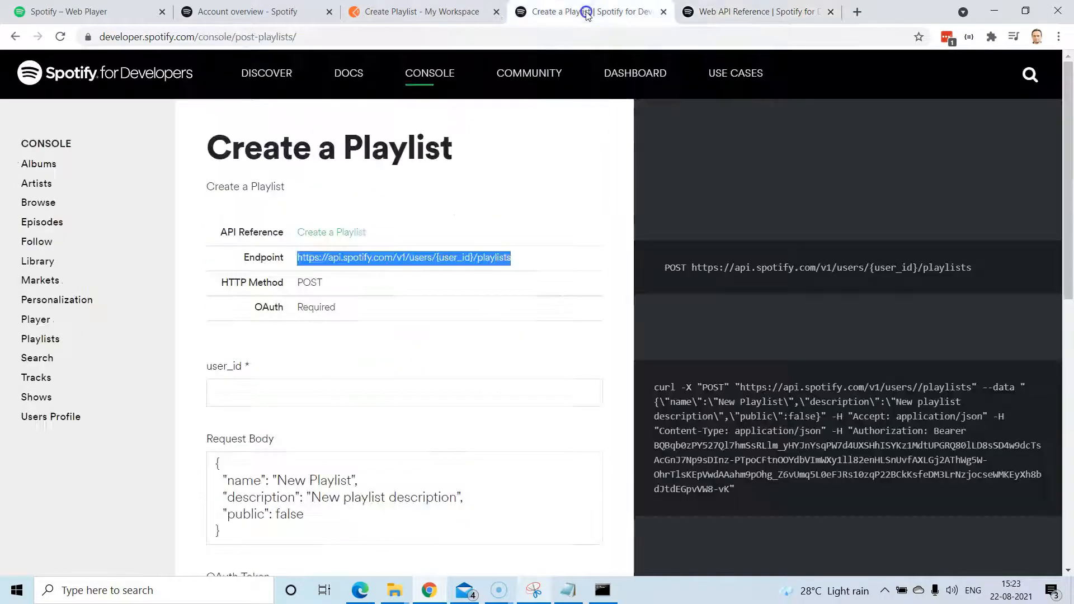
{"action": "left_click", "coordinate": [421, 12]}
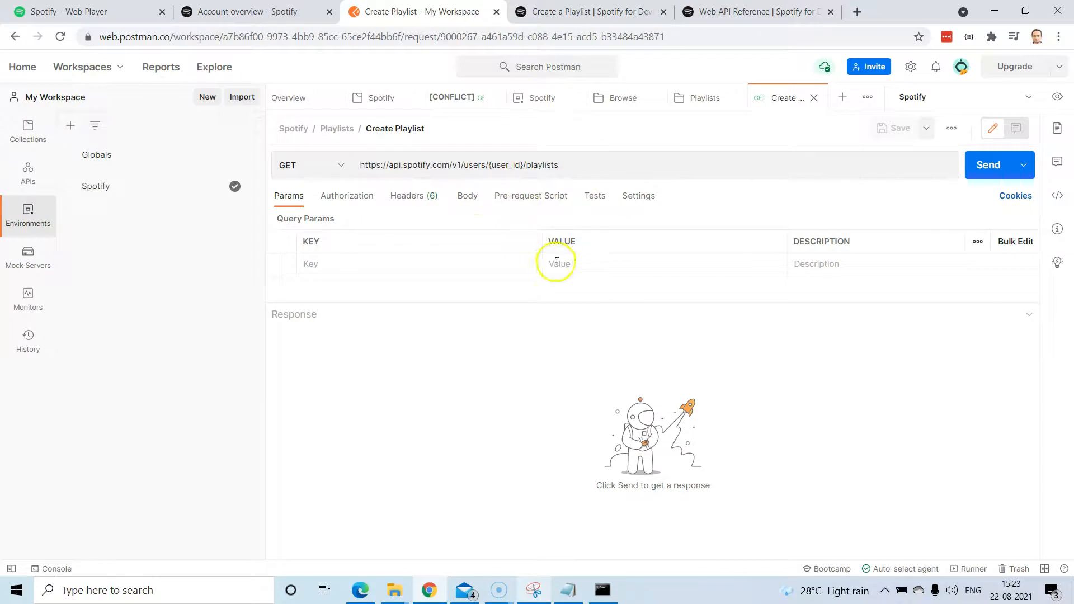
Replace {user_id} in the URL with :user_id and set that path variable to {{user_id}}.
{"action": "left_click", "coordinate": [503, 163]}
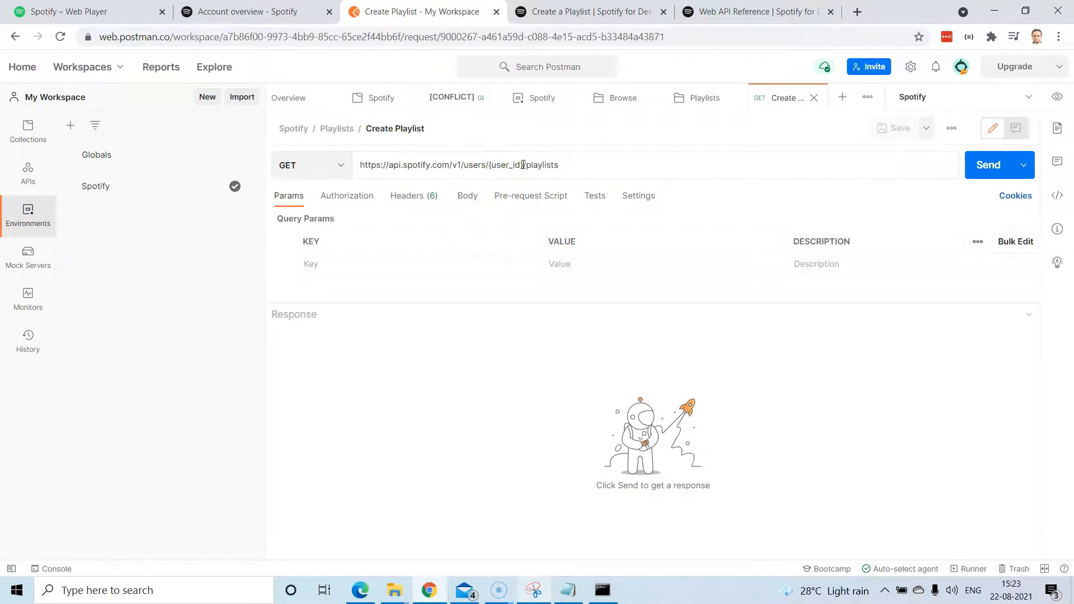
{"action": "left_click_drag", "start_coordinate": [489, 166], "coordinate": [487, 166]}
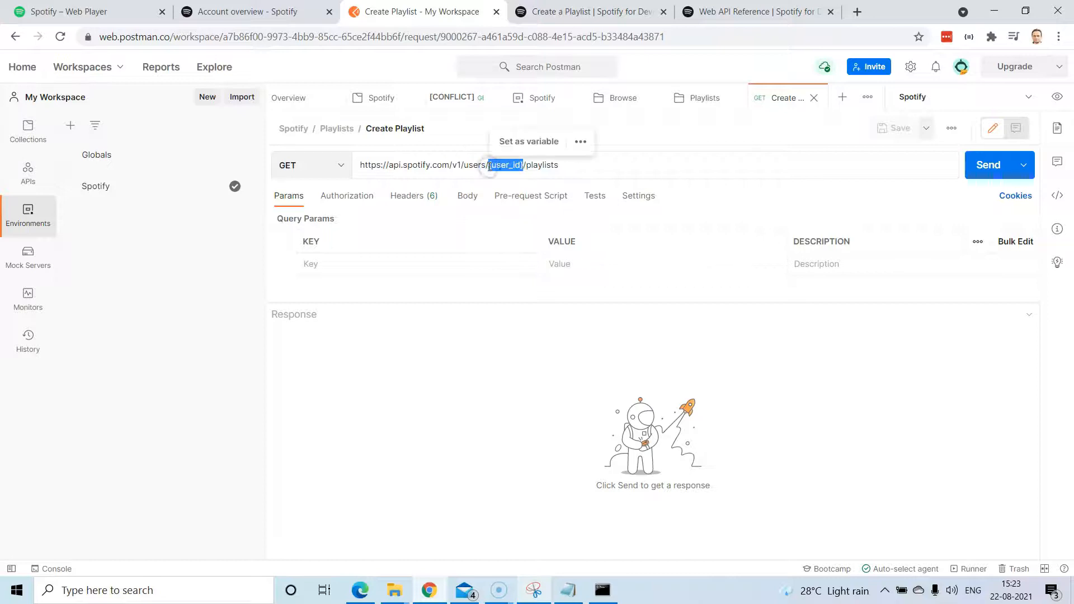
{"action": "key", "text": "BackSpace"}
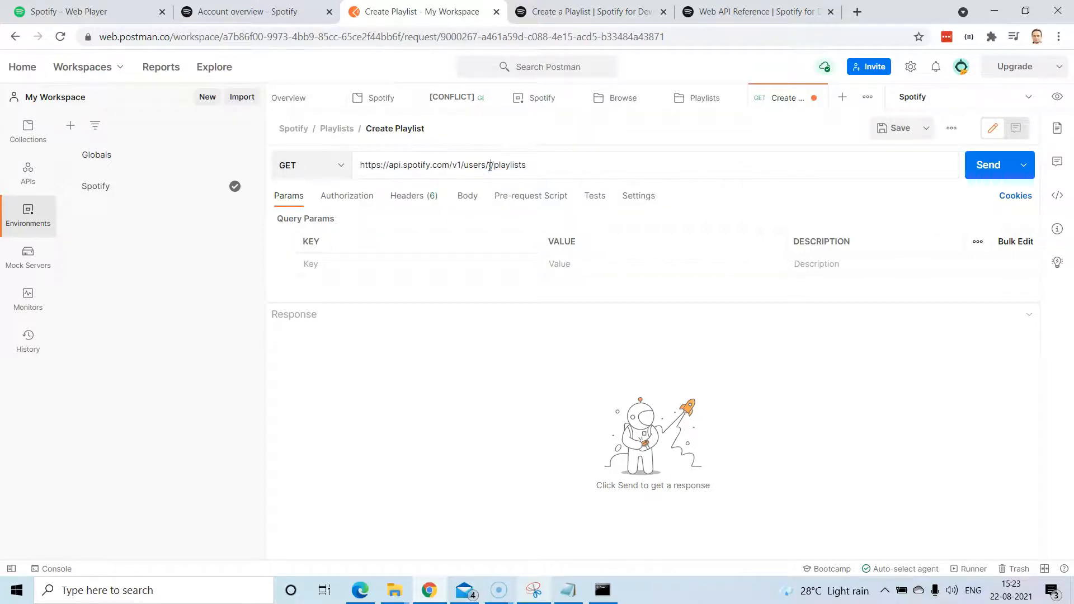
{"action": "type", "text": ":user_id"}
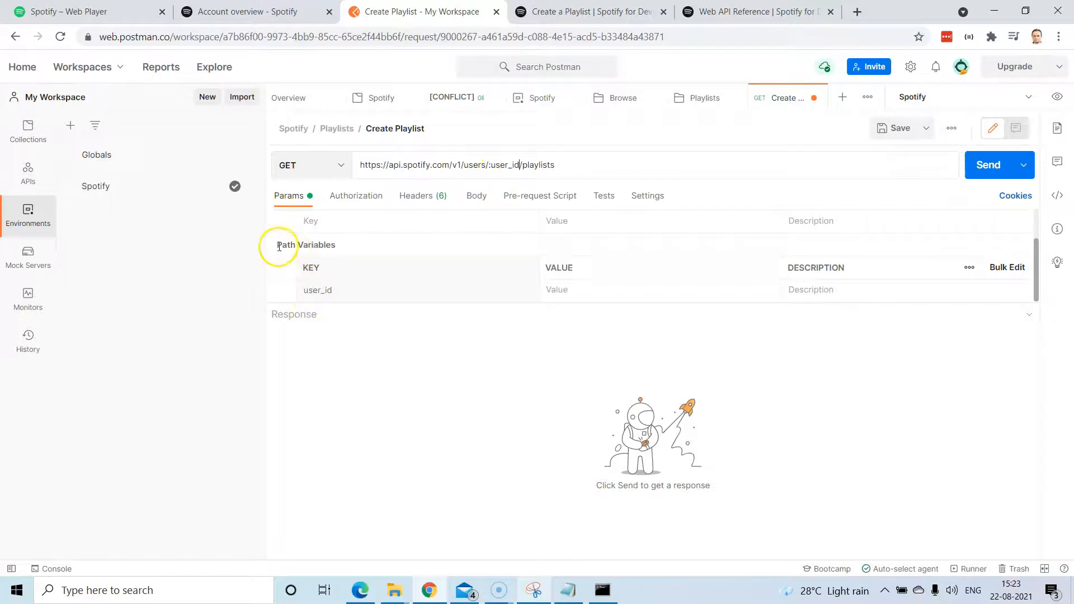
{"action": "scroll", "coordinate": [302, 250], "scroll_direction": "up", "scroll_amount": 1}
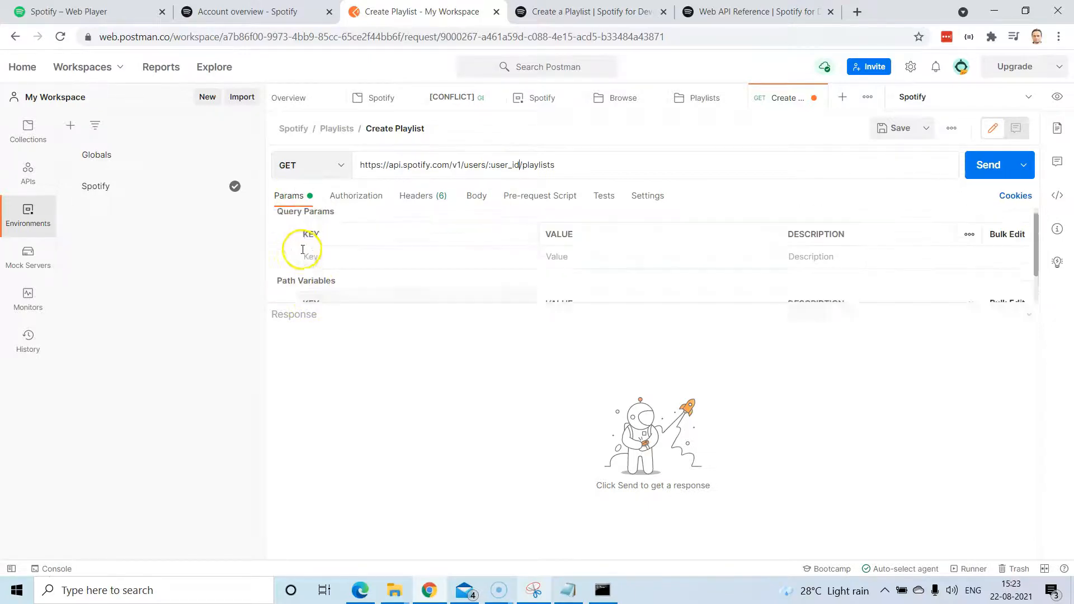
{"action": "scroll", "coordinate": [303, 249], "scroll_direction": "down", "scroll_amount": 2}
{"action": "left_click_drag", "start_coordinate": [482, 305], "coordinate": [479, 369]}
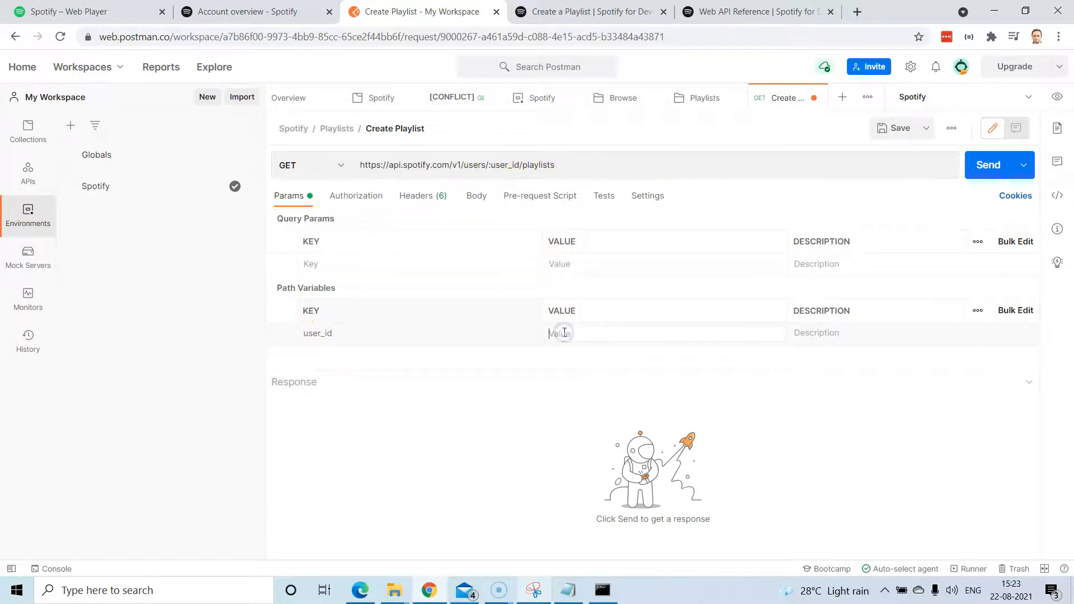
{"action": "type", "text": "{{"}
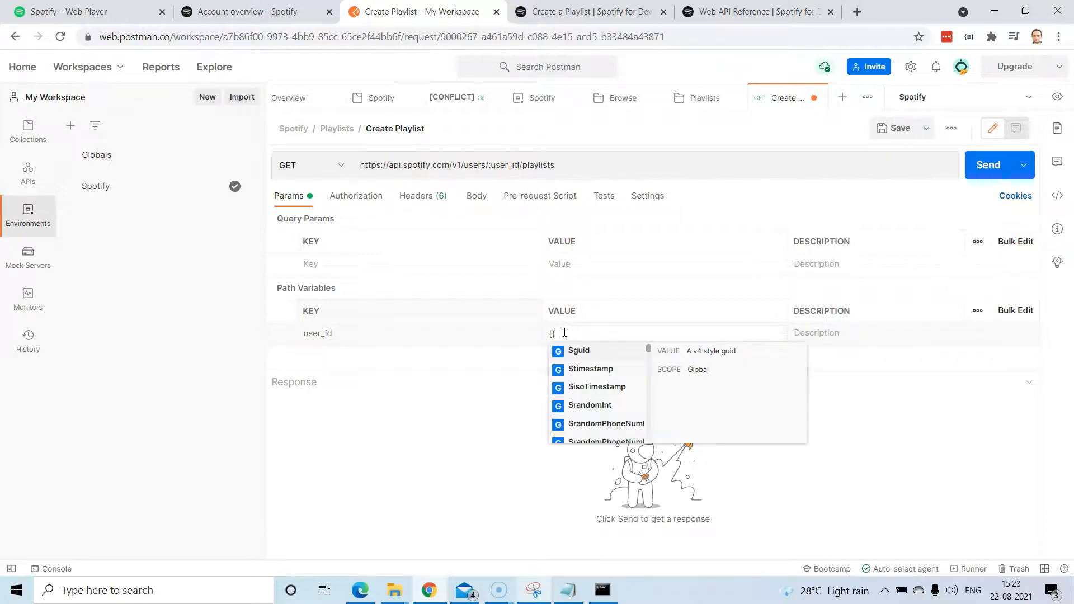
{"action": "type", "text": "user"}
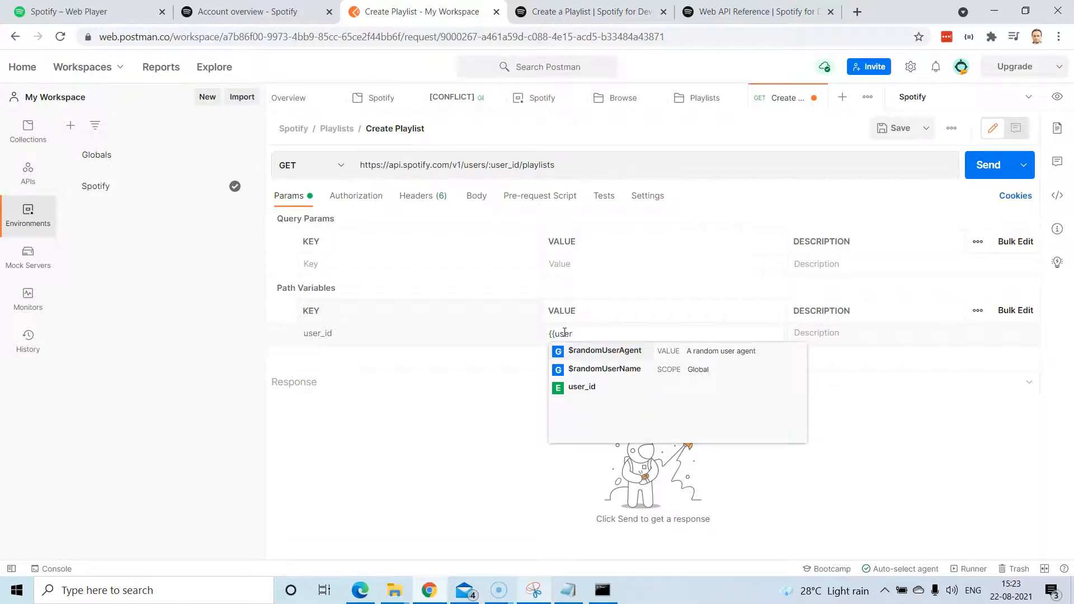
{"action": "key", "text": "Down"}
{"action": "key", "text": "Down"}
{"action": "key", "text": "Return"}
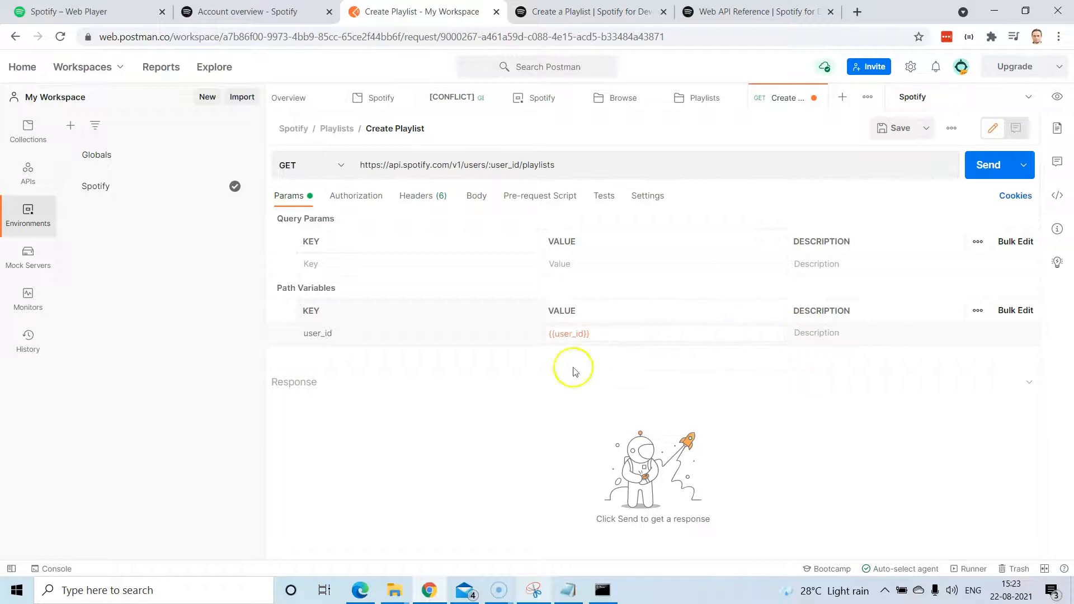
{"action": "left_click", "coordinate": [470, 405]}
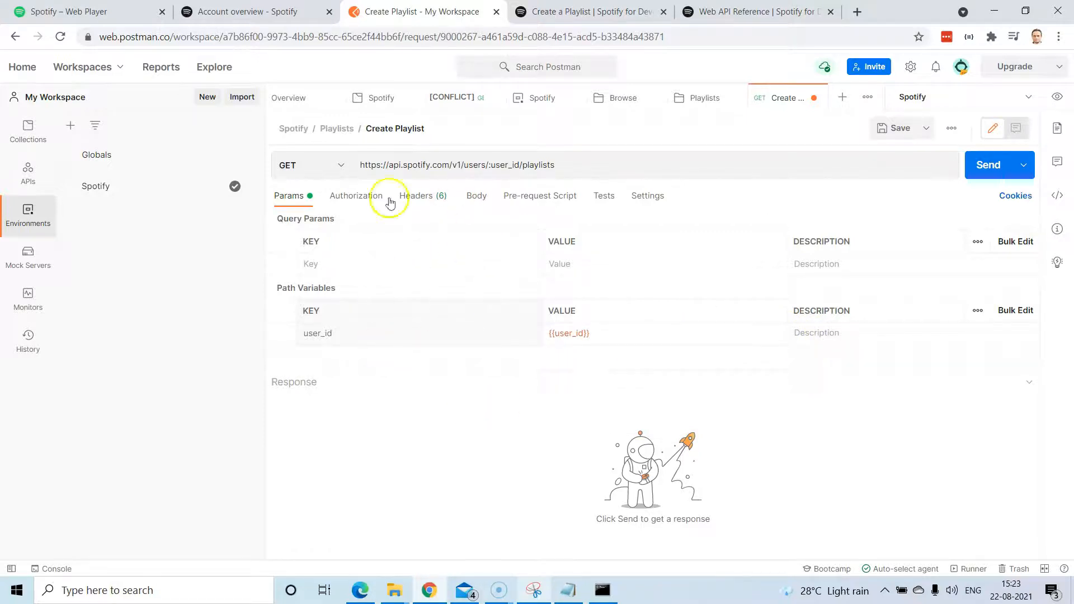
Switch the method to POST, verify the authorization, and save the request.
{"action": "left_click", "coordinate": [337, 171]}
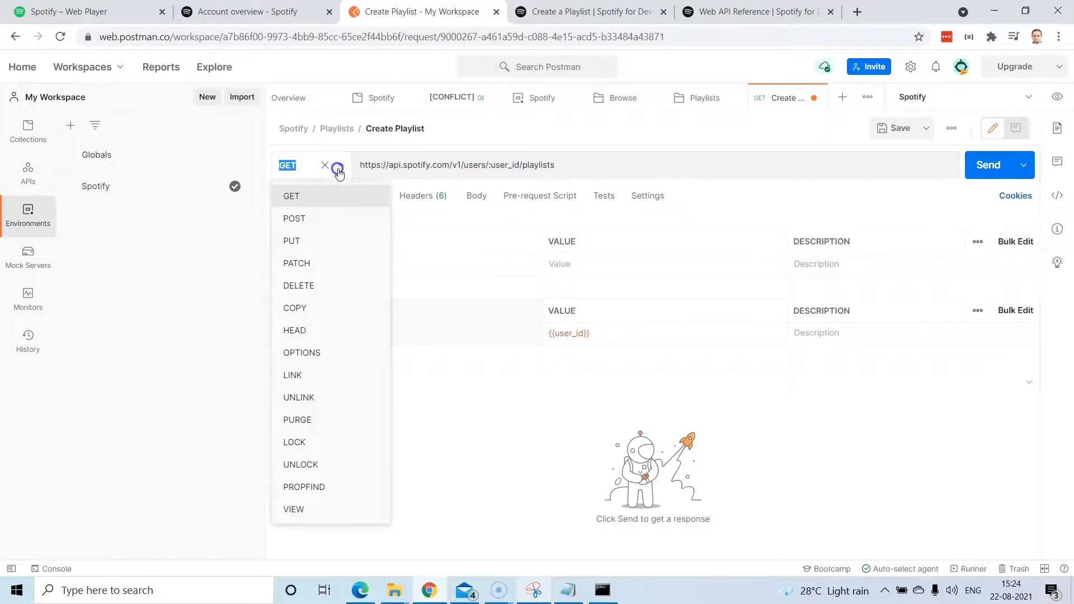
{"action": "left_click", "coordinate": [332, 226]}
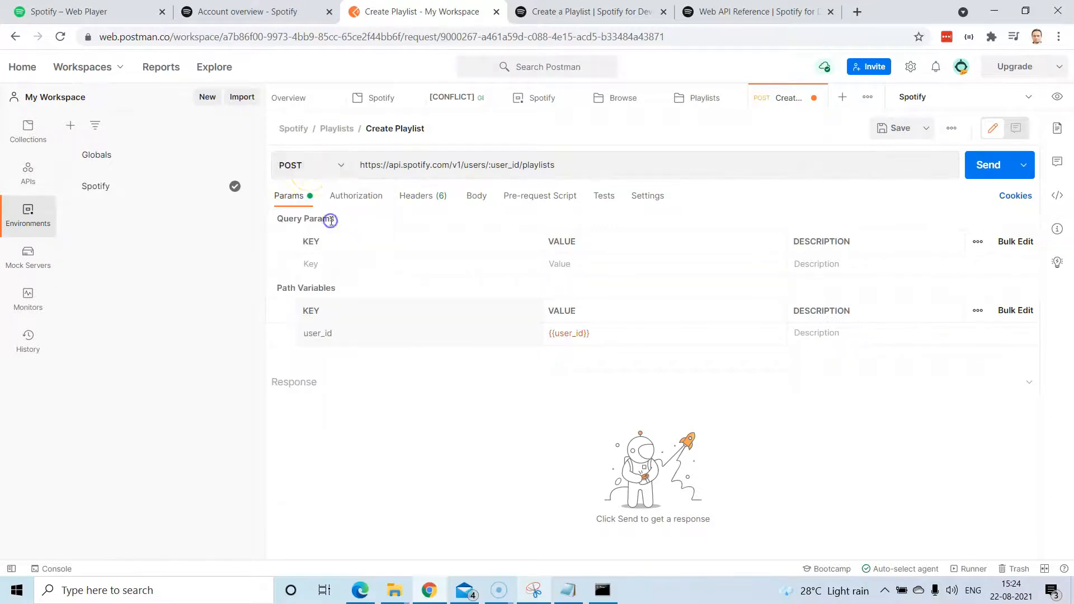
{"action": "left_click", "coordinate": [354, 200]}
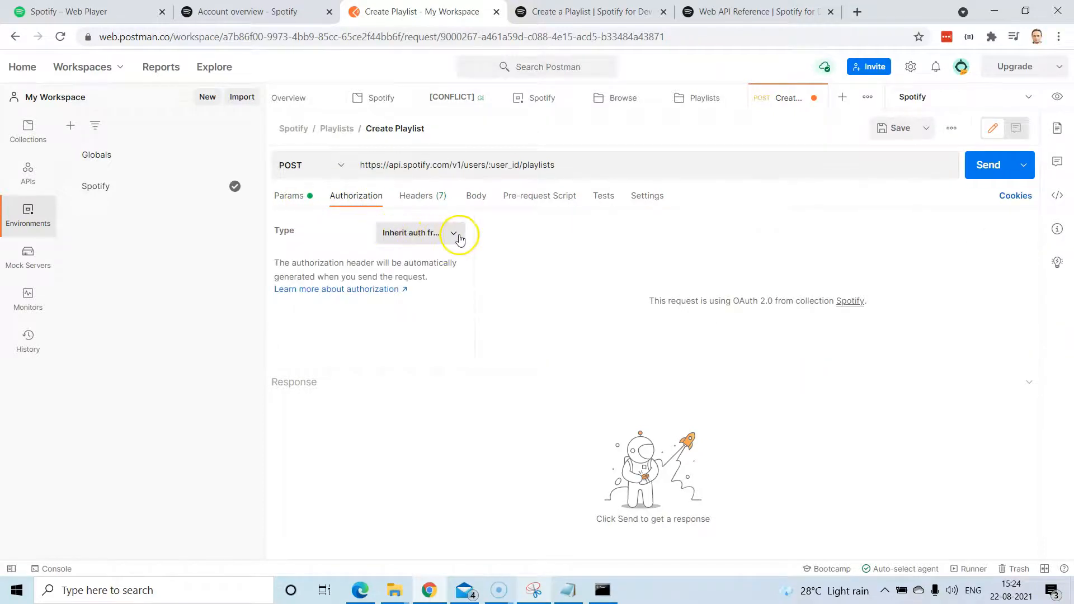
{"action": "left_click", "coordinate": [299, 198]}
{"action": "left_click", "coordinate": [879, 130]}
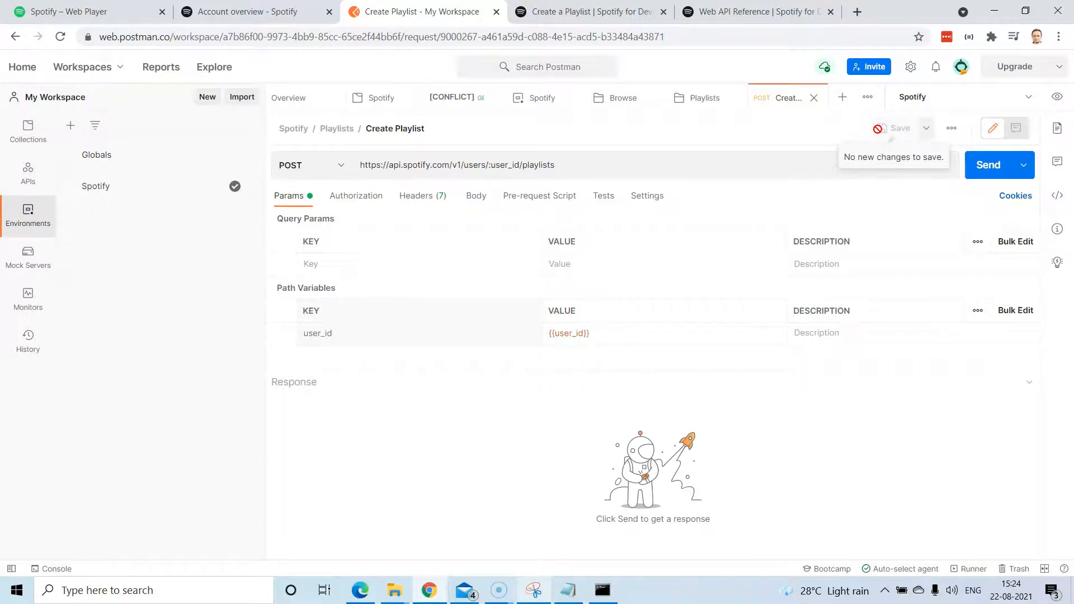
Copy the console's sample request body JSON with name, description and public.
{"action": "left_click", "coordinate": [587, 21]}
{"action": "scroll", "coordinate": [521, 391], "scroll_direction": "down", "scroll_amount": 2}
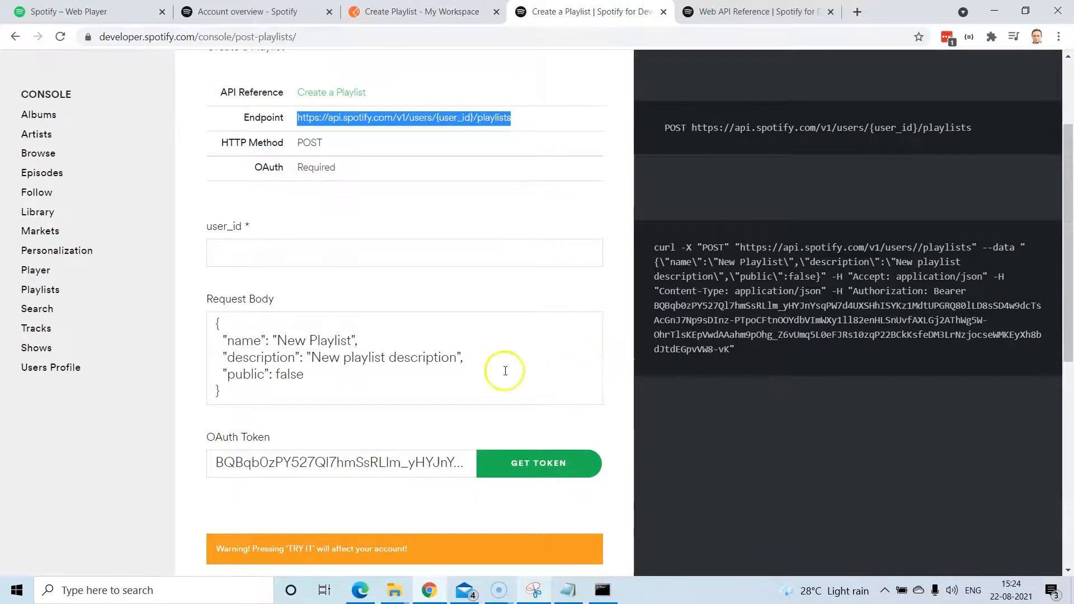
{"action": "left_click_drag", "start_coordinate": [220, 392], "coordinate": [213, 321]}
{"action": "key", "text": "ctrl+c"}
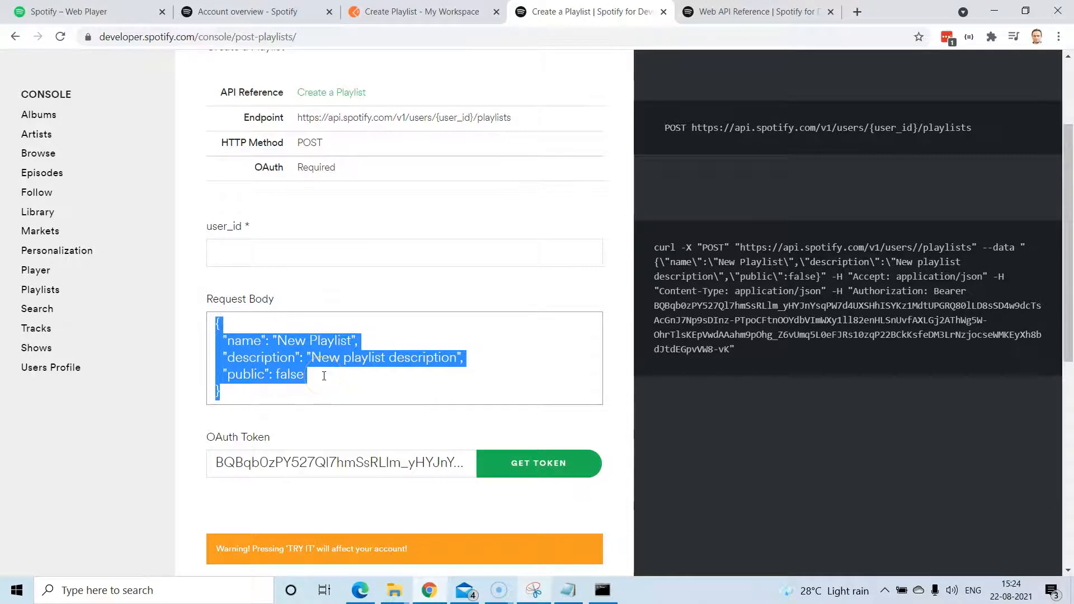
{"action": "left_click", "coordinate": [263, 391]}
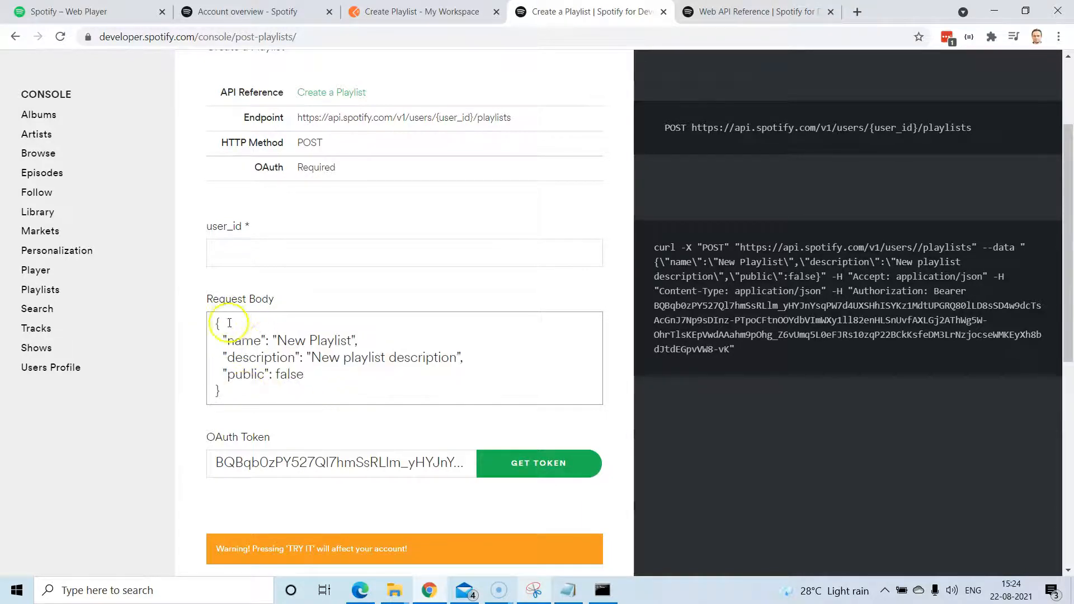
{"action": "left_click", "coordinate": [402, 12]}
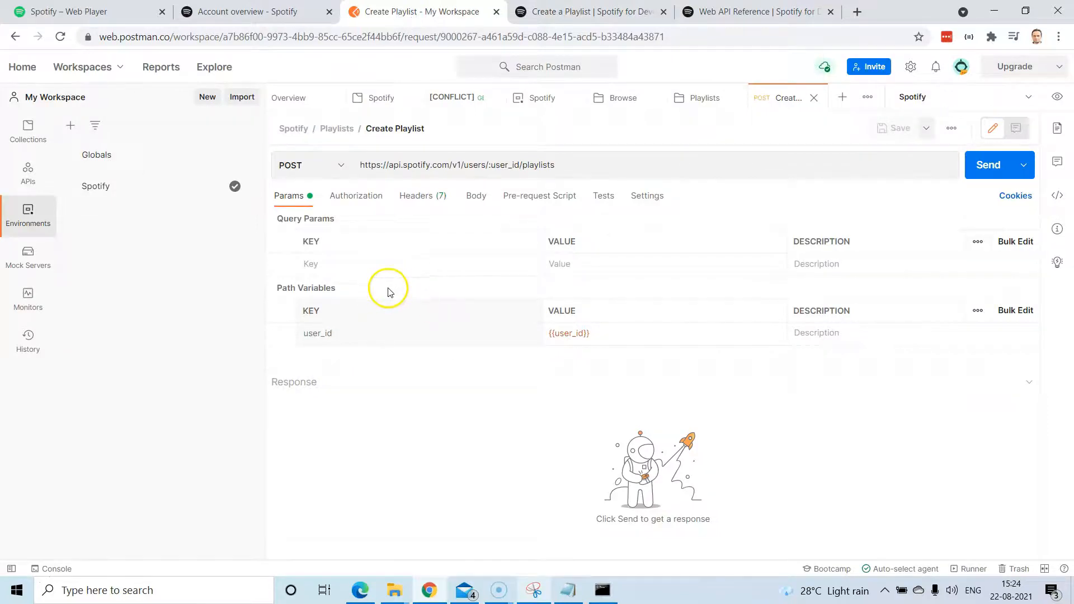
Set the Create Playlist body to raw JSON and paste in the copied playlist JSON.
{"action": "left_click", "coordinate": [488, 202]}
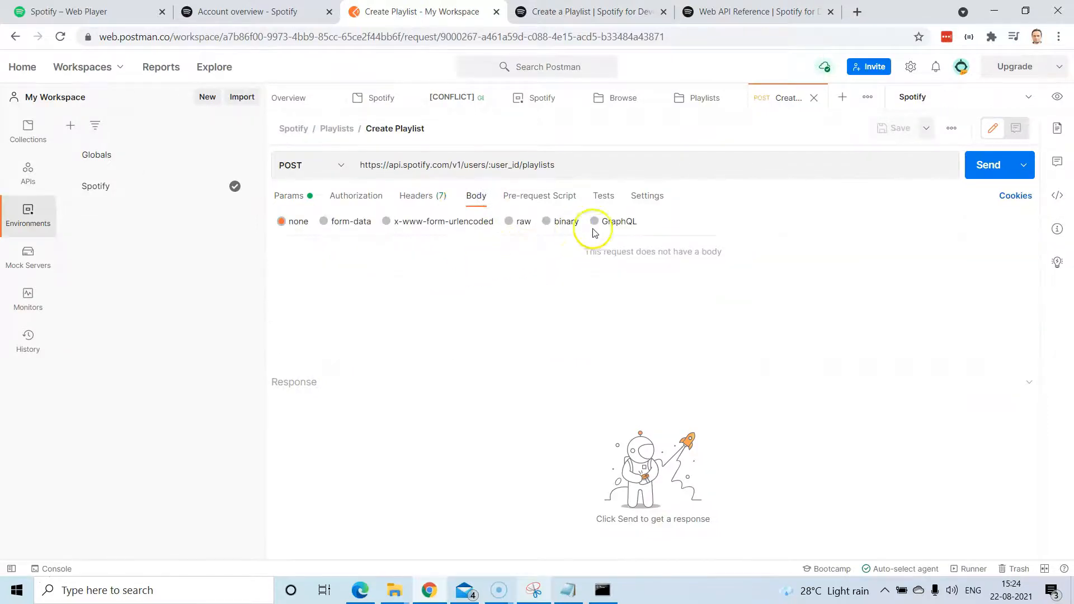
{"action": "left_click", "coordinate": [508, 223]}
{"action": "left_click", "coordinate": [659, 221]}
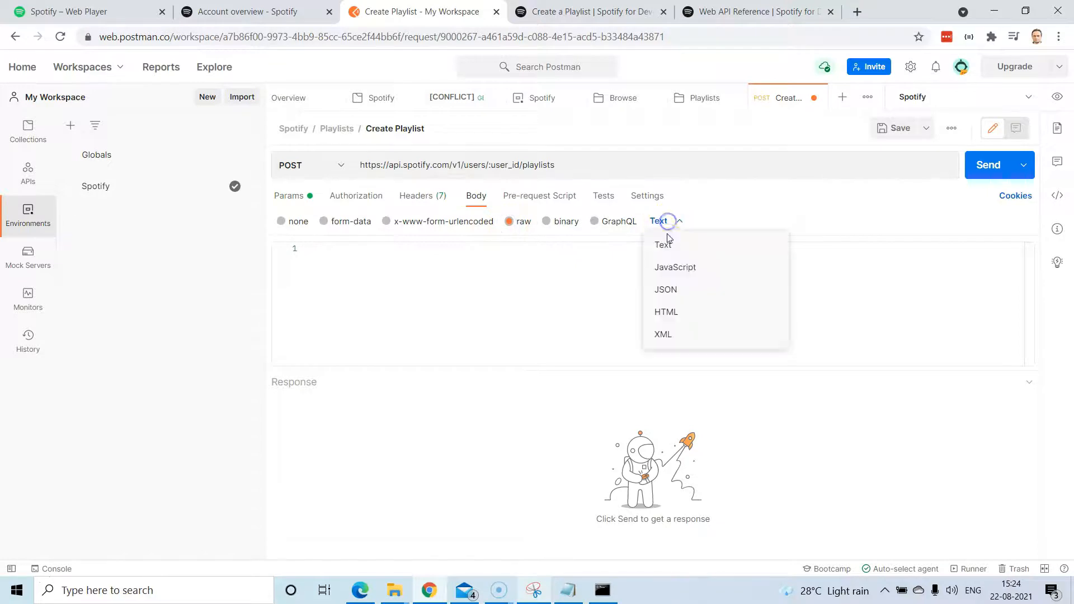
{"action": "left_click", "coordinate": [672, 290]}
{"action": "left_click", "coordinate": [382, 259]}
{"action": "key", "text": "ctrl+v"}
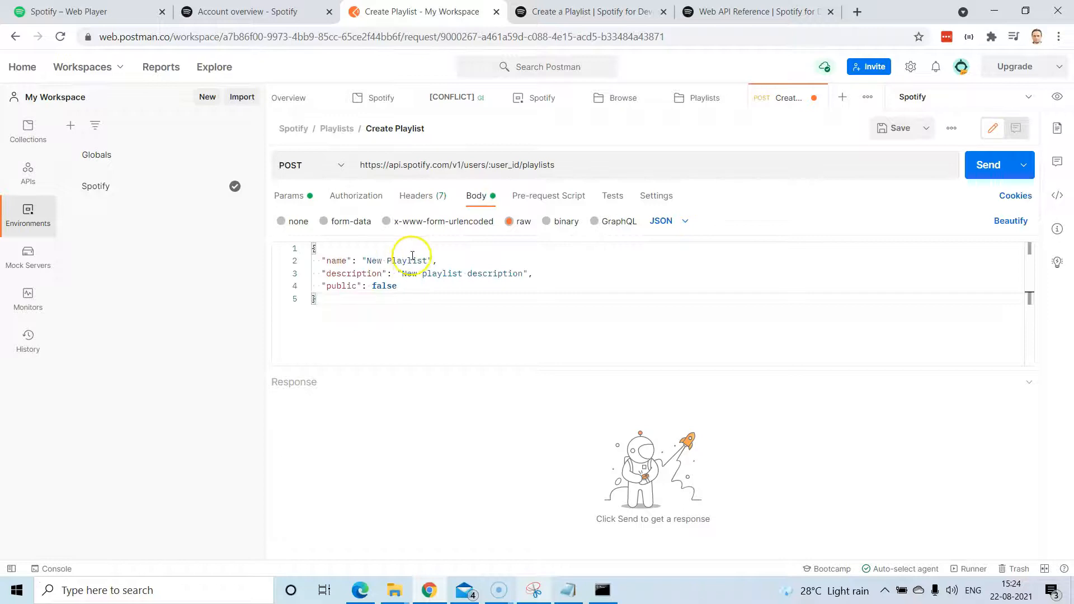
Change the name value to 'Demo Playlist1' and the description to 'Sample Playlist for Demo'.
{"action": "left_click", "coordinate": [362, 274]}
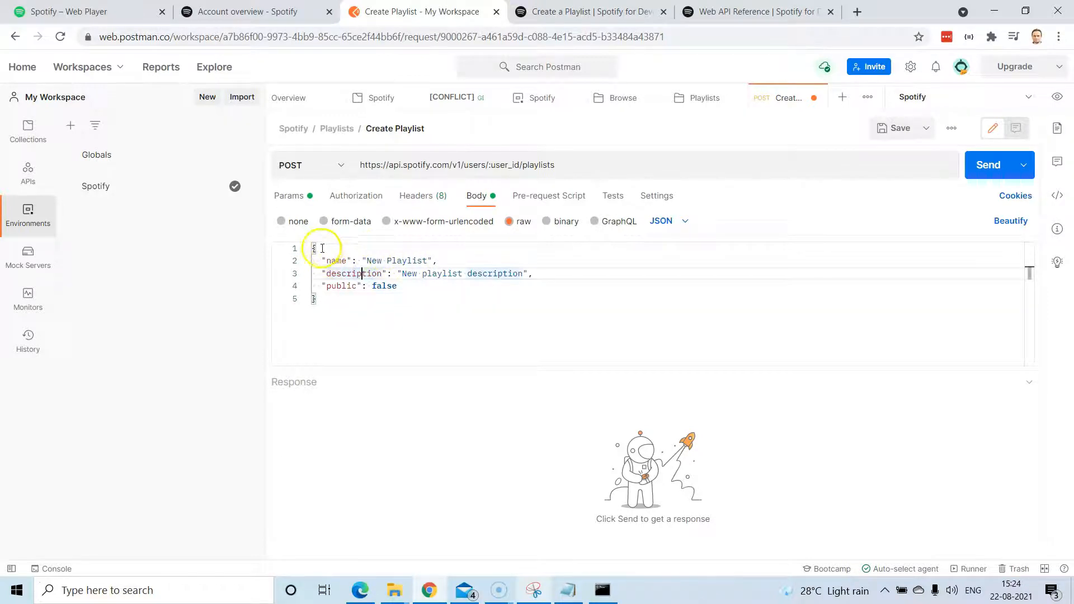
{"action": "left_click", "coordinate": [409, 274]}
{"action": "left_click", "coordinate": [346, 287]}
{"action": "left_click", "coordinate": [389, 287]}
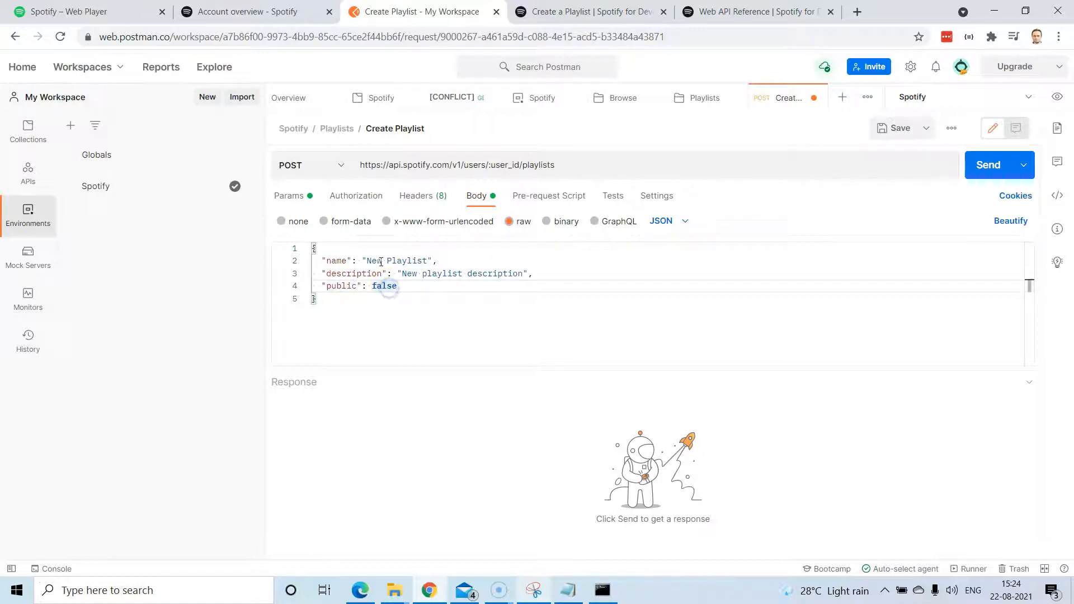
{"action": "left_click_drag", "start_coordinate": [365, 261], "coordinate": [428, 261]}
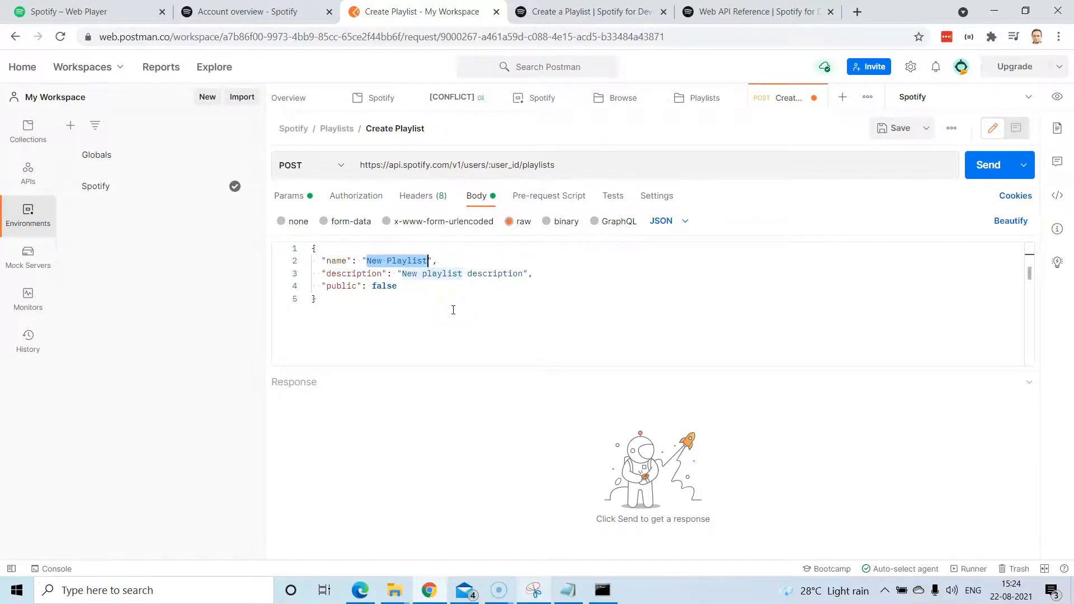
{"action": "type", "text": "Demo"}
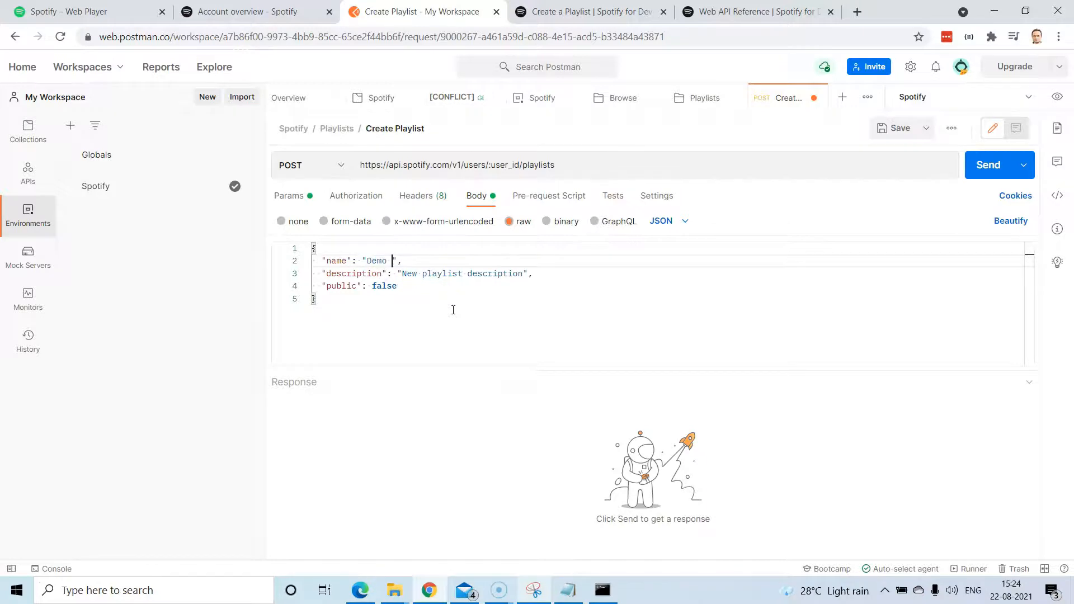
{"action": "type", "text": " Playlist1"}
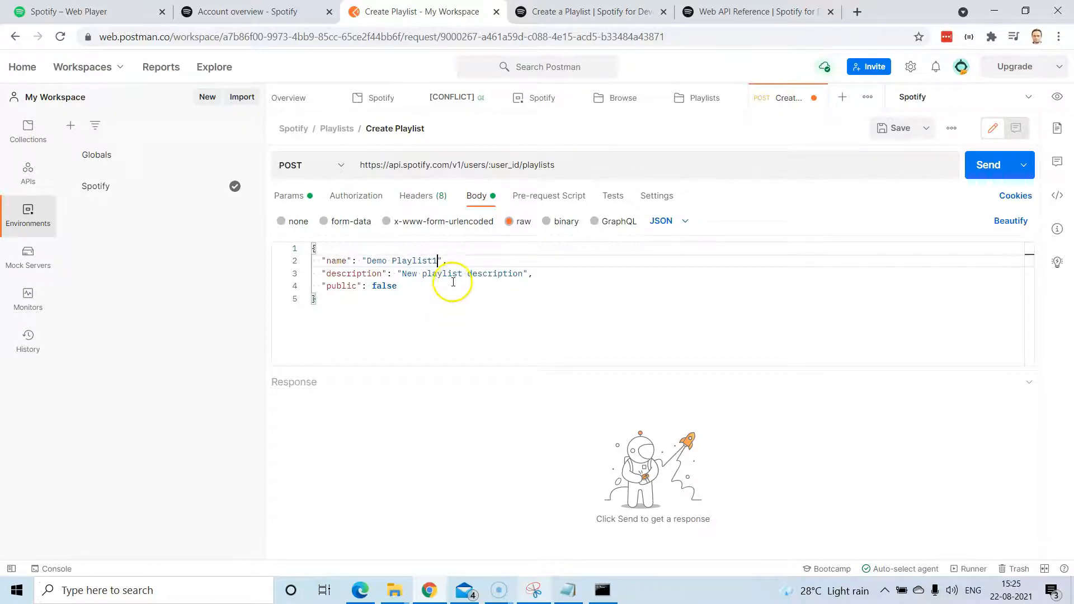
{"action": "left_click_drag", "start_coordinate": [448, 273], "coordinate": [498, 274]}
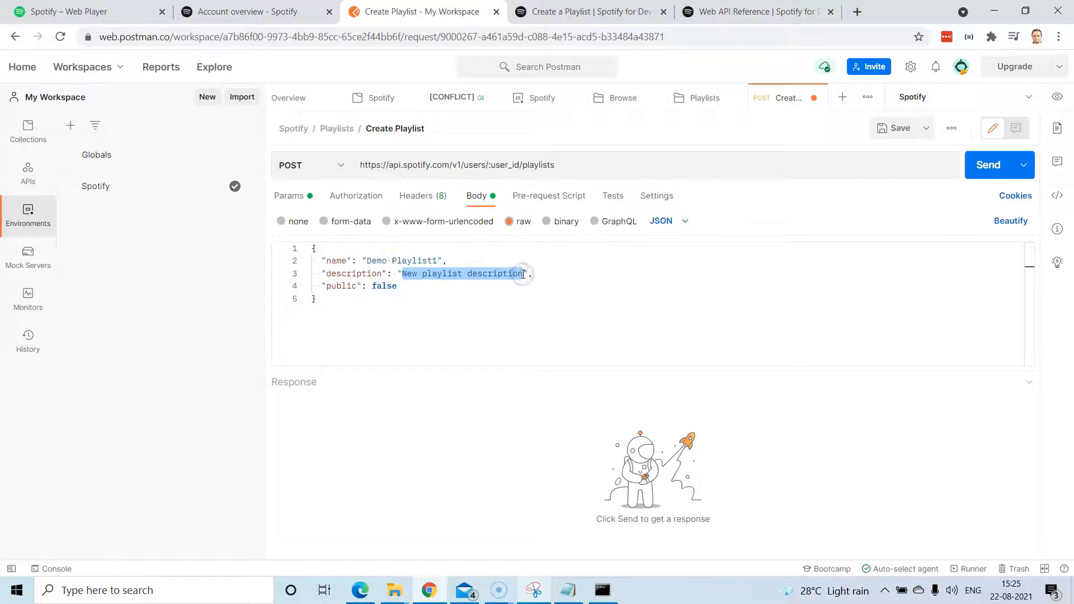
{"action": "type", "text": "Sample Play"}
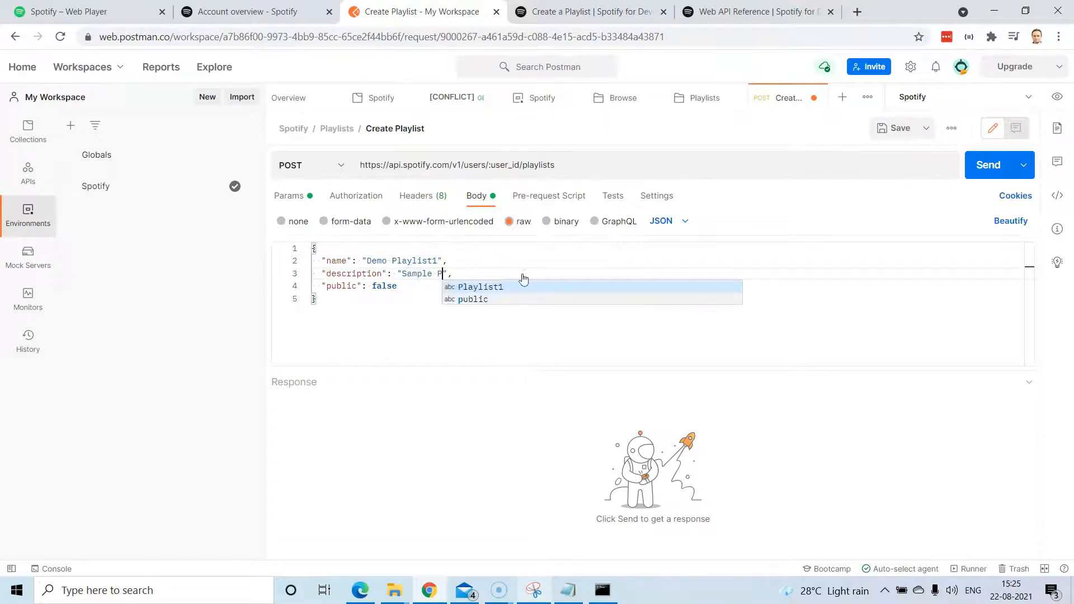
{"action": "type", "text": "list for D"}
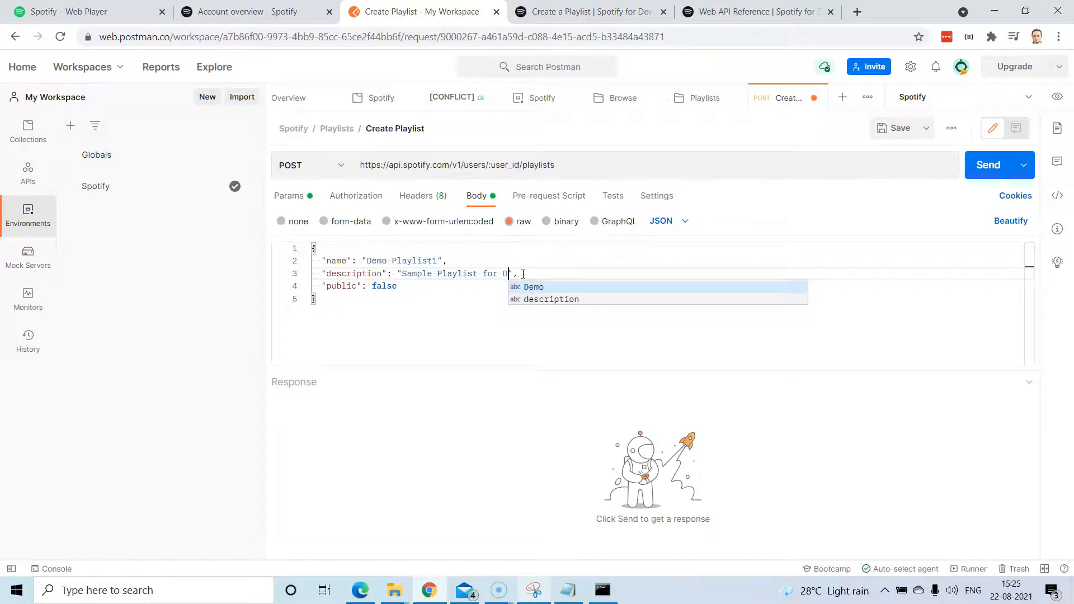
{"action": "type", "text": "emo"}
{"action": "left_click", "coordinate": [621, 268]}
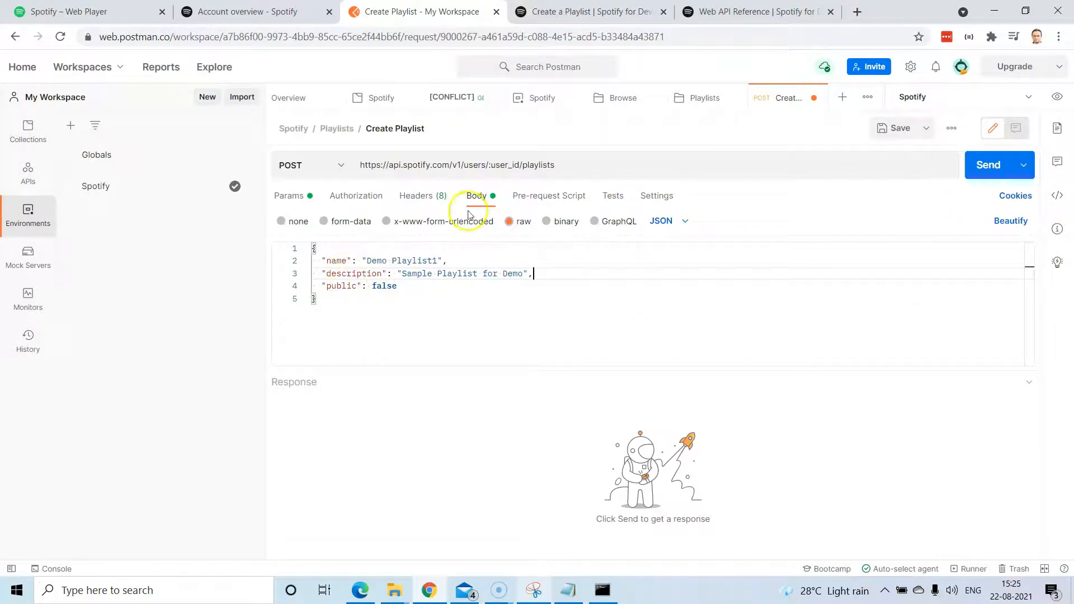
{"action": "left_click", "coordinate": [299, 195]}
Send Create Playlist and review the 201 Created JSON response for Demo Playlist1.
{"action": "left_click", "coordinate": [987, 166]}
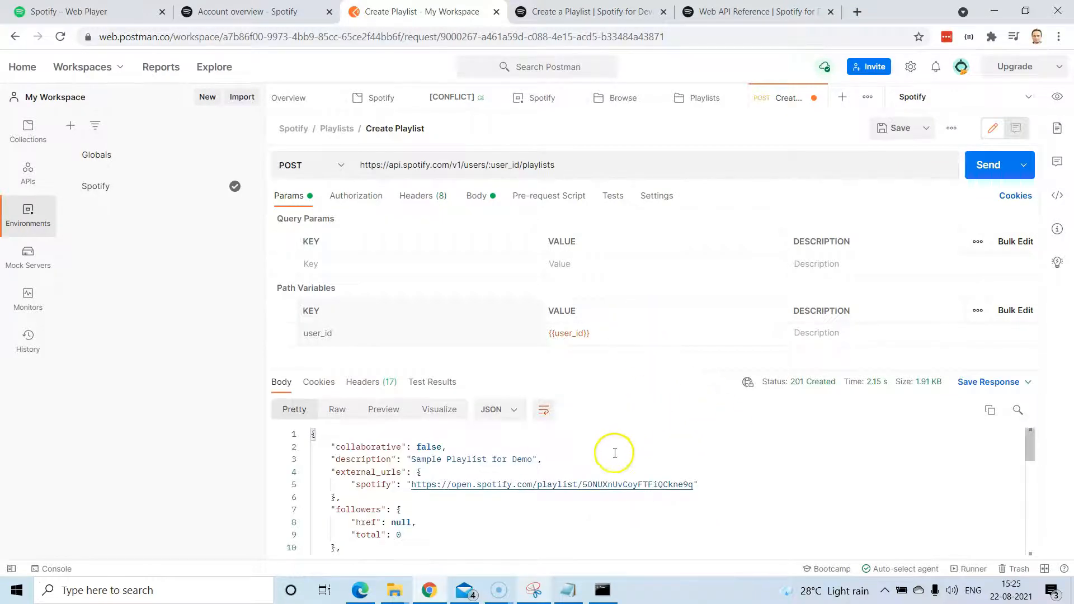
{"action": "left_click_drag", "start_coordinate": [652, 372], "coordinate": [653, 305]}
{"action": "scroll", "coordinate": [511, 415], "scroll_direction": "down", "scroll_amount": 1}
{"action": "scroll", "coordinate": [510, 414], "scroll_direction": "up", "scroll_amount": 1}
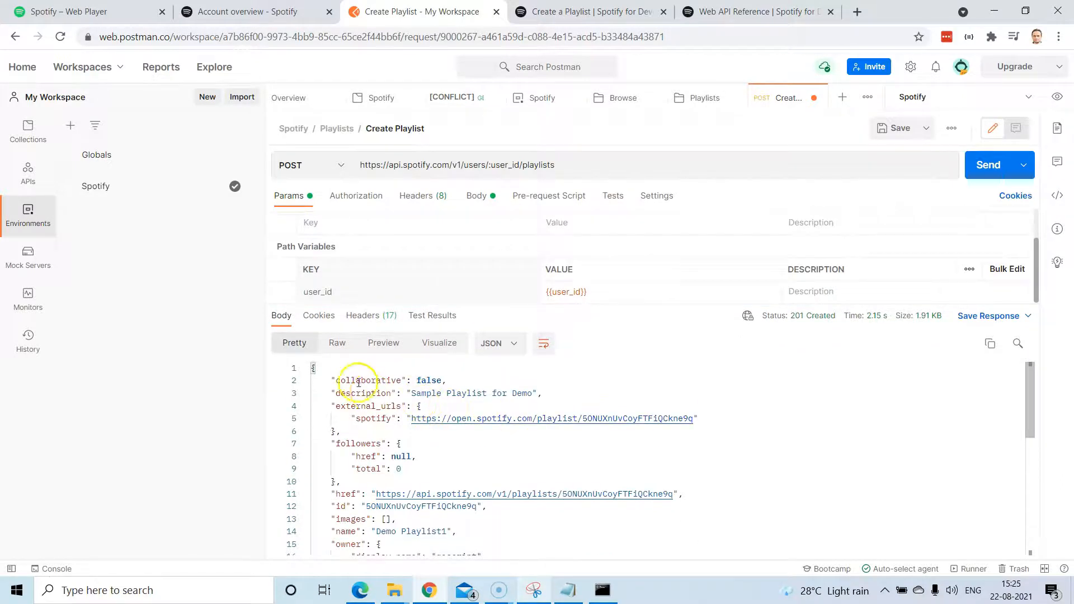
{"action": "scroll", "coordinate": [445, 463], "scroll_direction": "down", "scroll_amount": 5}
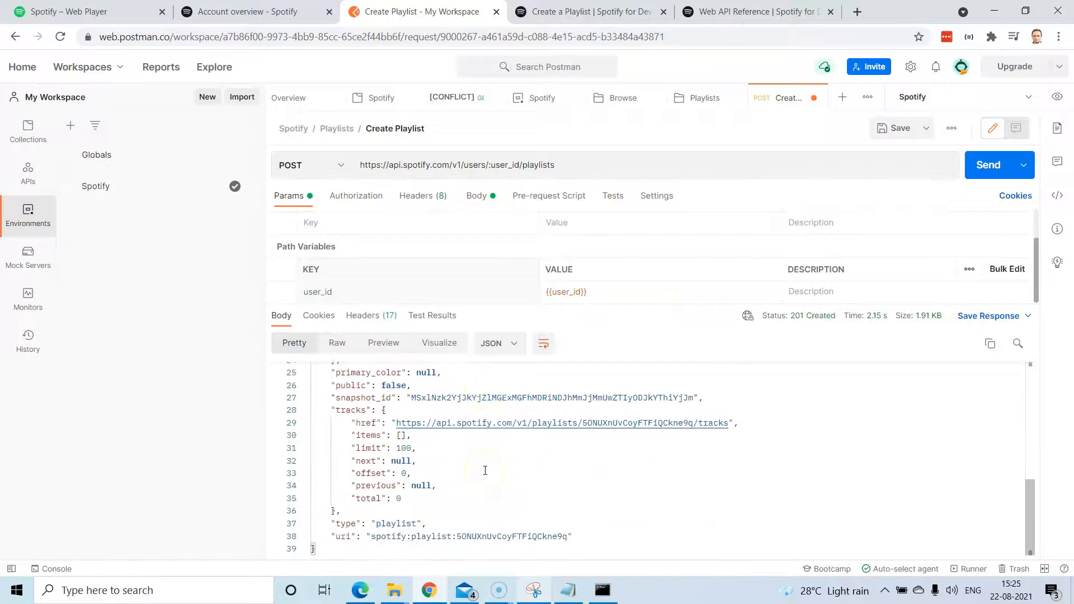
{"action": "scroll", "coordinate": [489, 474], "scroll_direction": "up", "scroll_amount": 5}
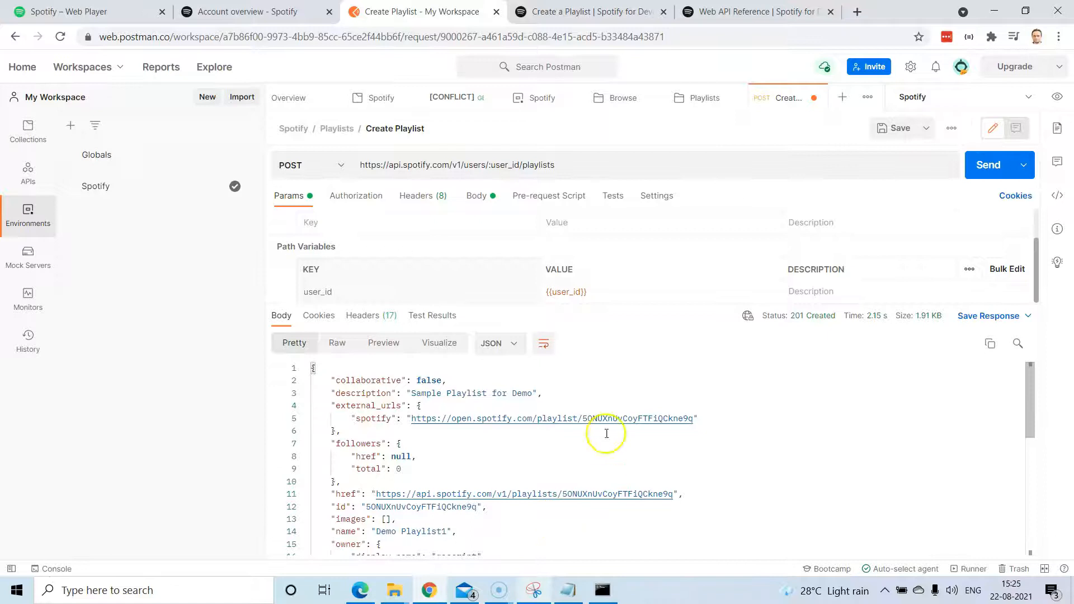
{"action": "left_click", "coordinate": [109, 12]}
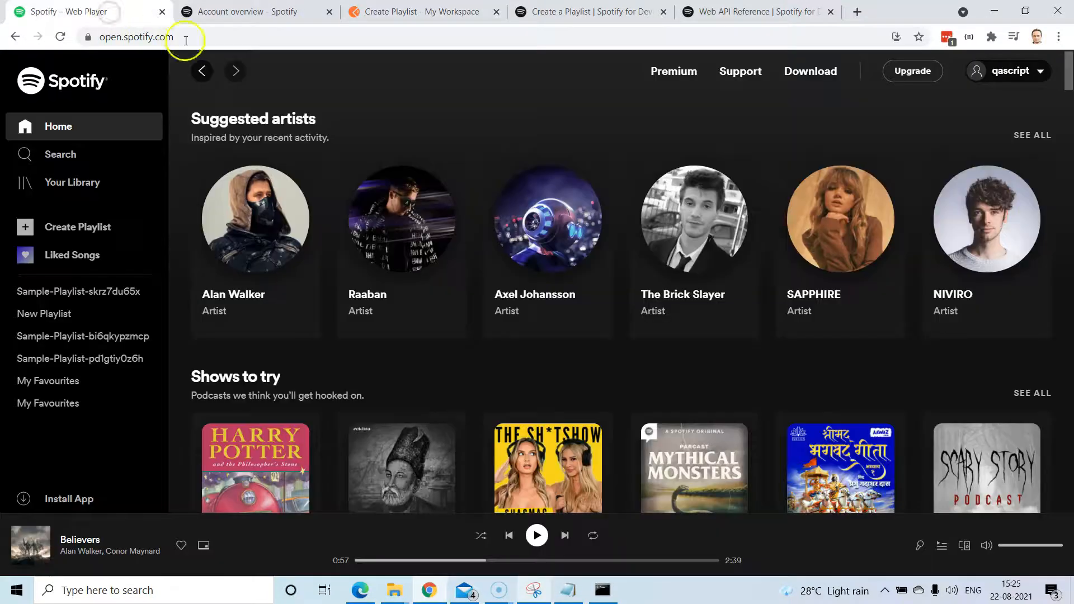
Reload the Web Player and open Demo Playlist1 from the sidebar to confirm it exists.
{"action": "left_click", "coordinate": [234, 38]}
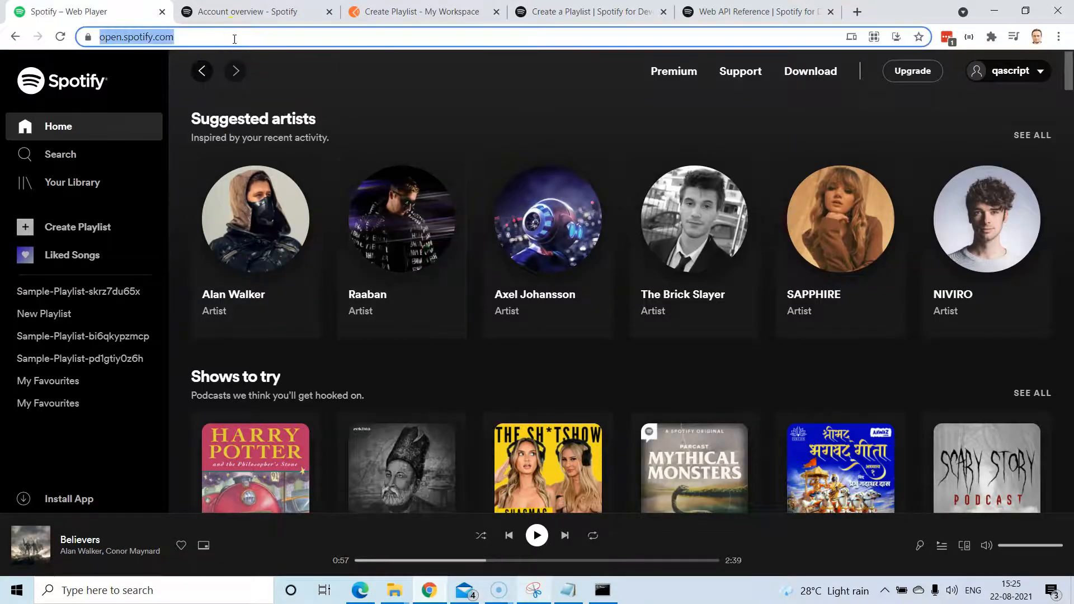
{"action": "key", "text": "Return"}
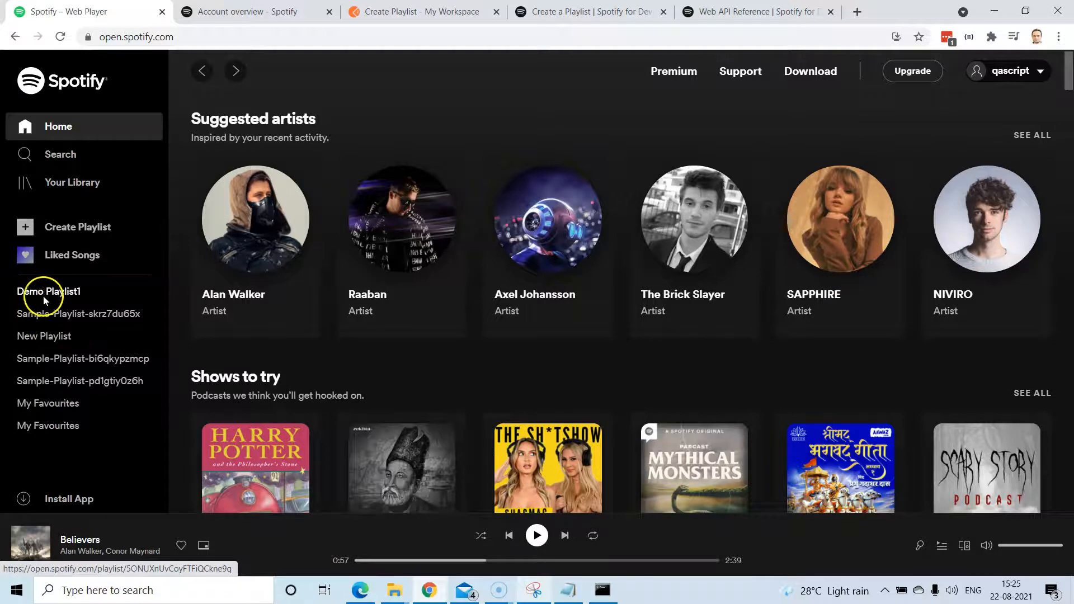
{"action": "left_click", "coordinate": [70, 295]}
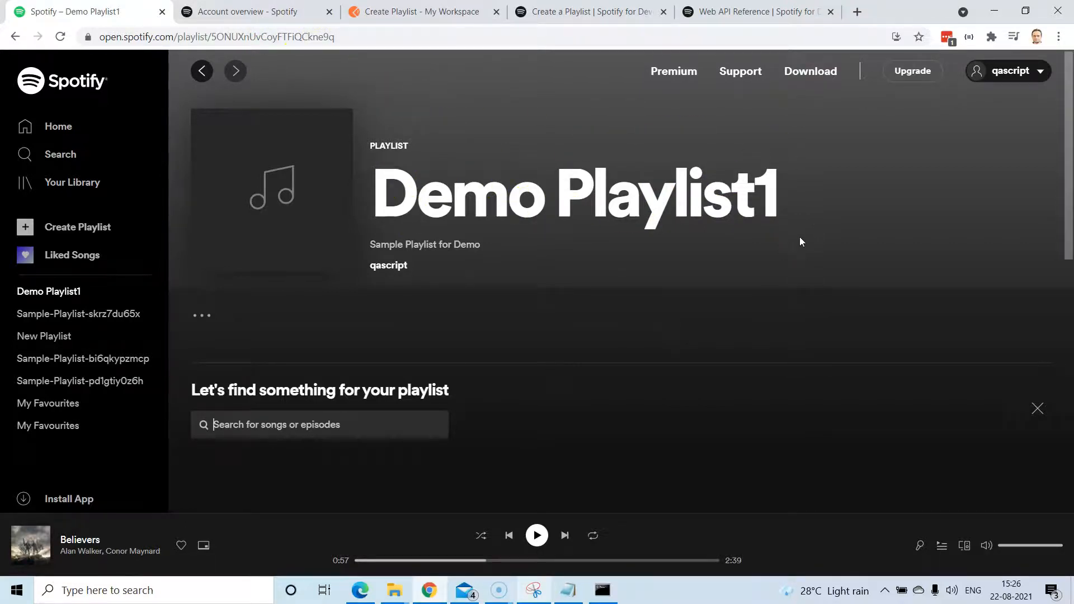
{"action": "scroll", "coordinate": [809, 354], "scroll_direction": "down", "scroll_amount": 5}
{"action": "scroll", "coordinate": [806, 351], "scroll_direction": "up", "scroll_amount": 6}
{"action": "left_click", "coordinate": [434, 14]}
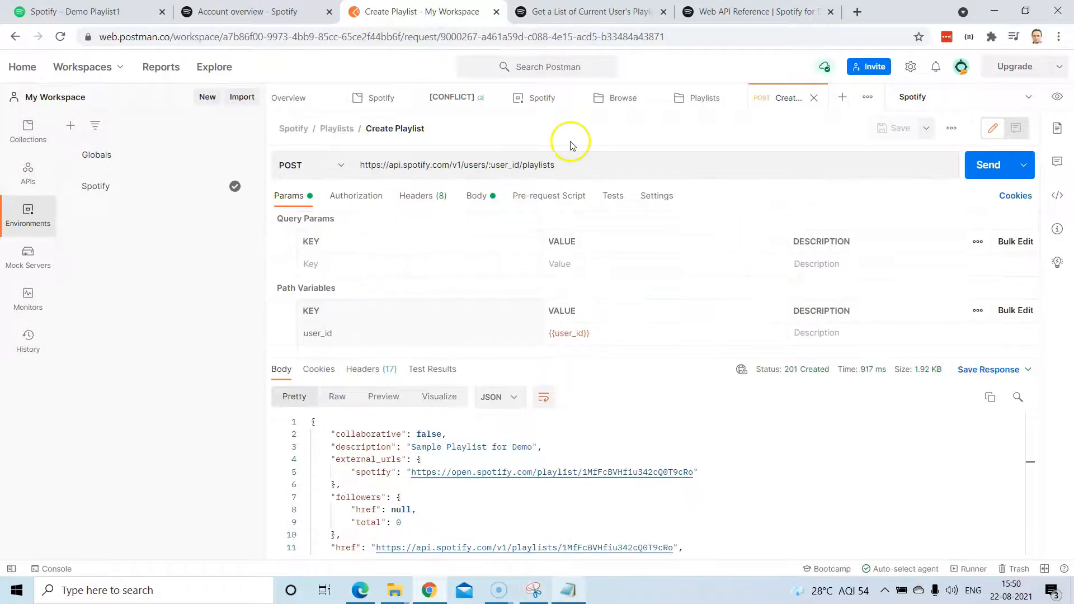
Open the Add Items to a Playlist console page from the Playlists endpoint list.
{"action": "left_click", "coordinate": [579, 9]}
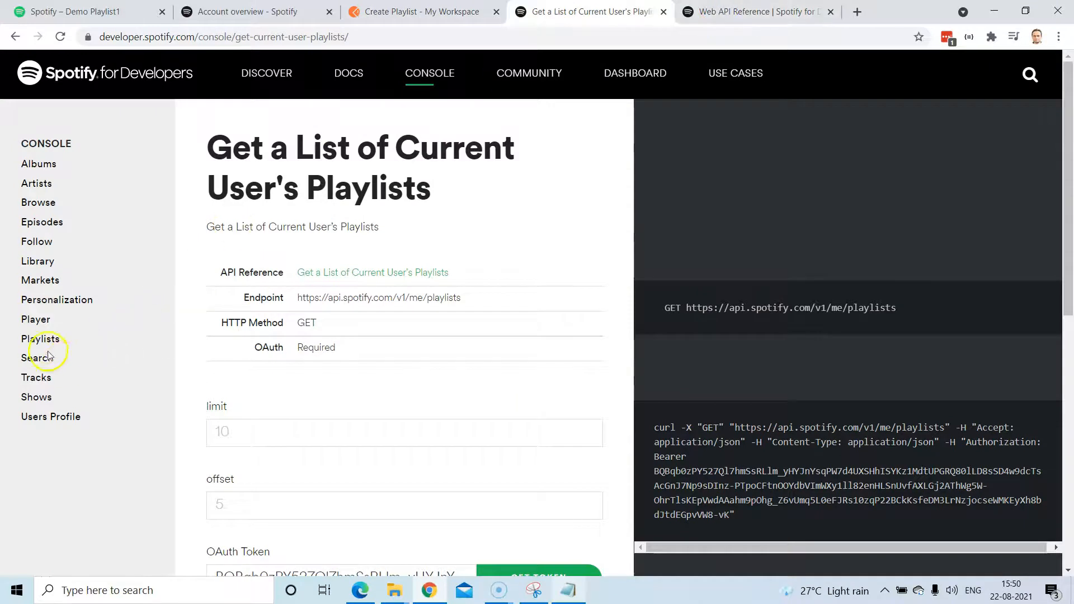
{"action": "left_click", "coordinate": [48, 341]}
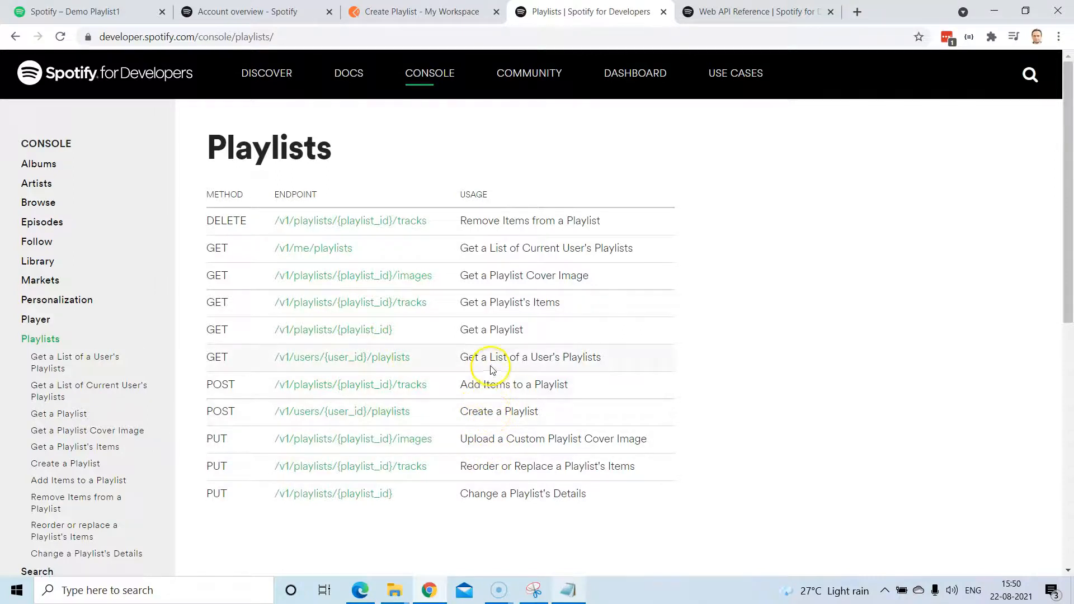
{"action": "left_click_drag", "start_coordinate": [576, 392], "coordinate": [215, 386]}
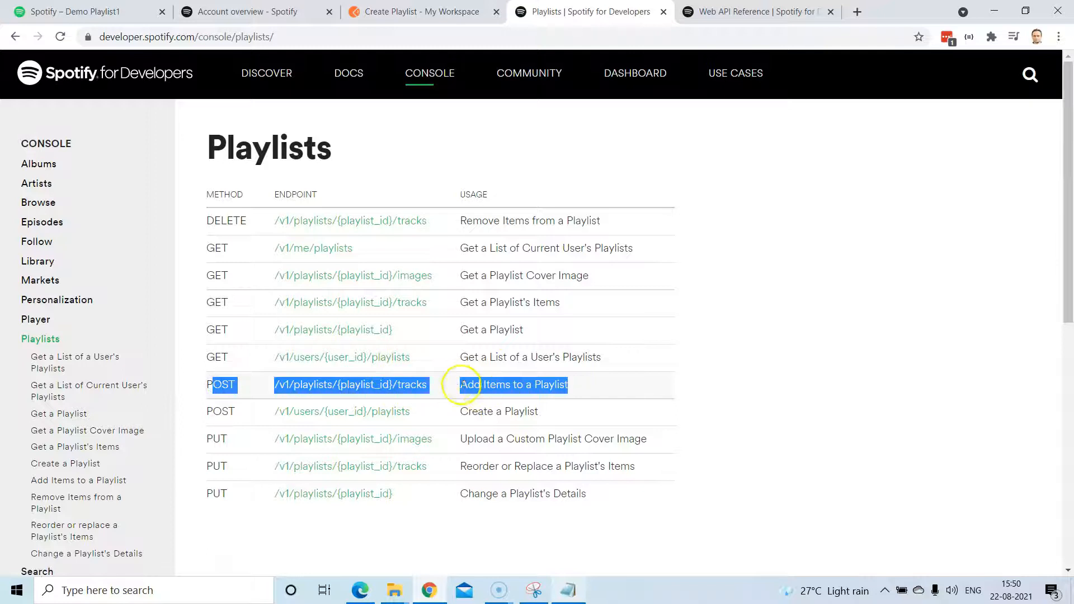
{"action": "left_click", "coordinate": [595, 386]}
{"action": "left_click", "coordinate": [367, 387]}
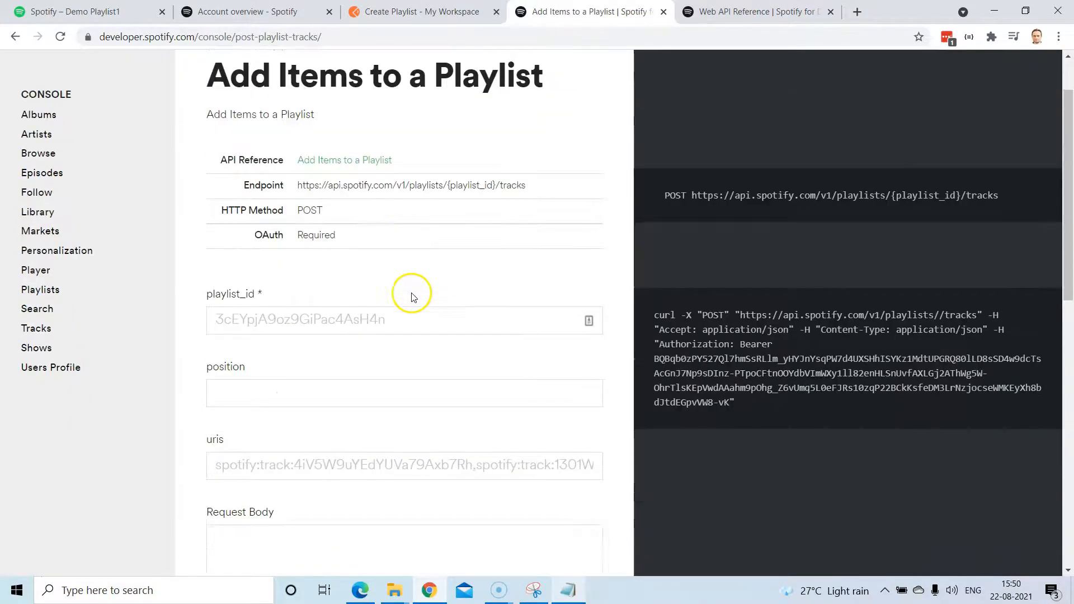
{"action": "scroll", "coordinate": [344, 405], "scroll_direction": "down", "scroll_amount": 2}
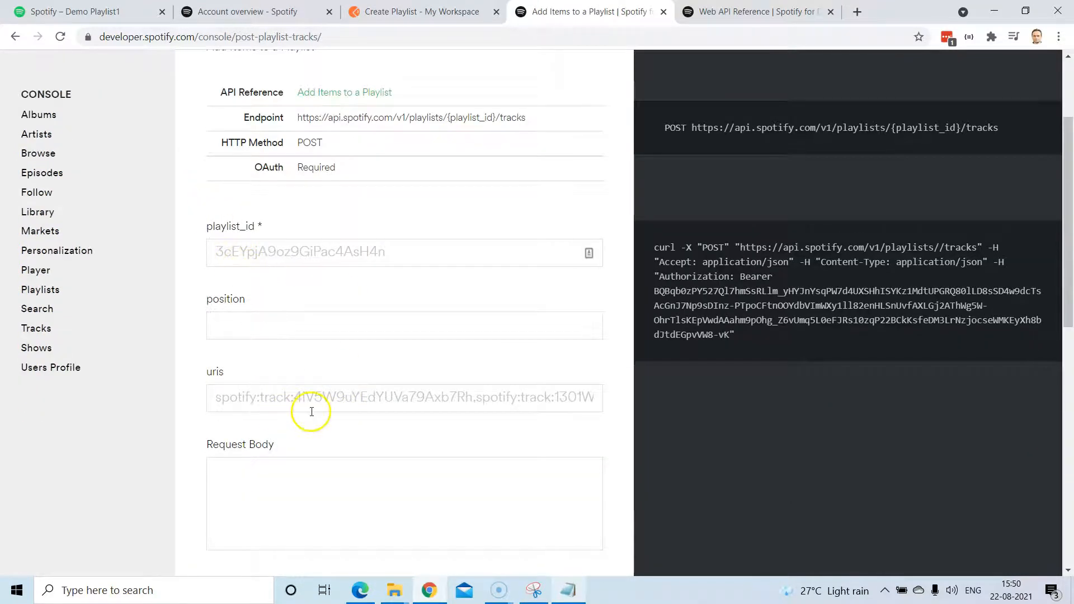
{"action": "left_click", "coordinate": [234, 398]}
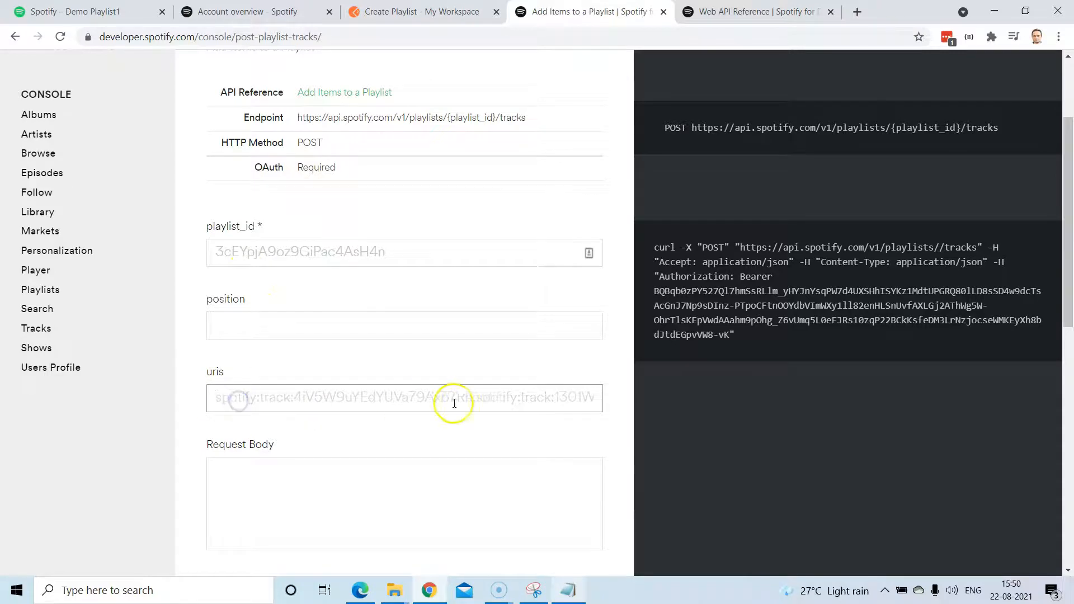
{"action": "scroll", "coordinate": [520, 391], "scroll_direction": "down", "scroll_amount": 2}
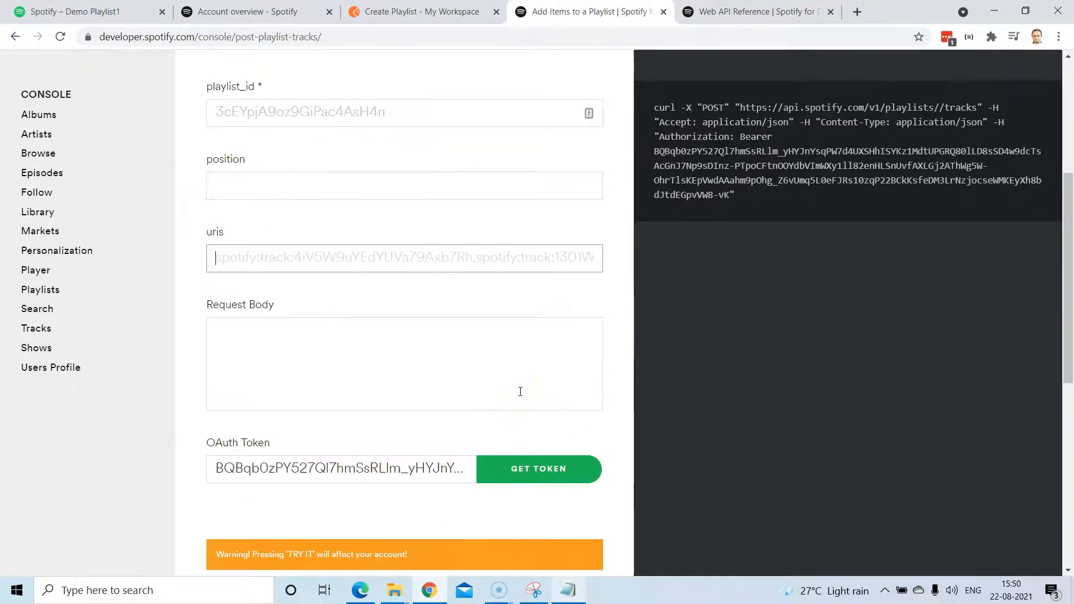
{"action": "scroll", "coordinate": [521, 392], "scroll_direction": "up", "scroll_amount": 4}
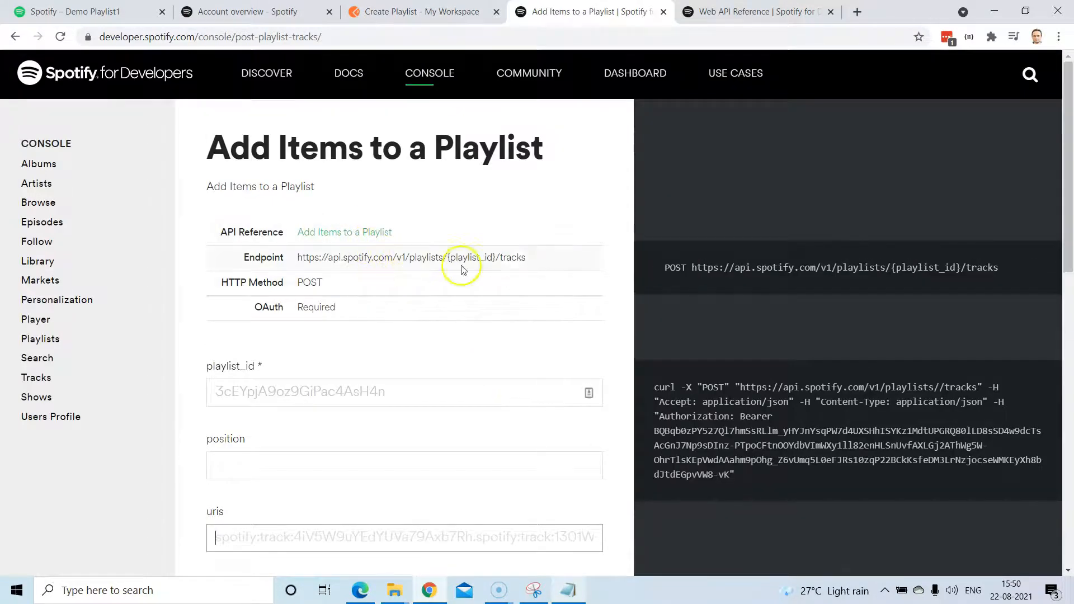
{"action": "left_click_drag", "start_coordinate": [527, 258], "coordinate": [304, 264]}
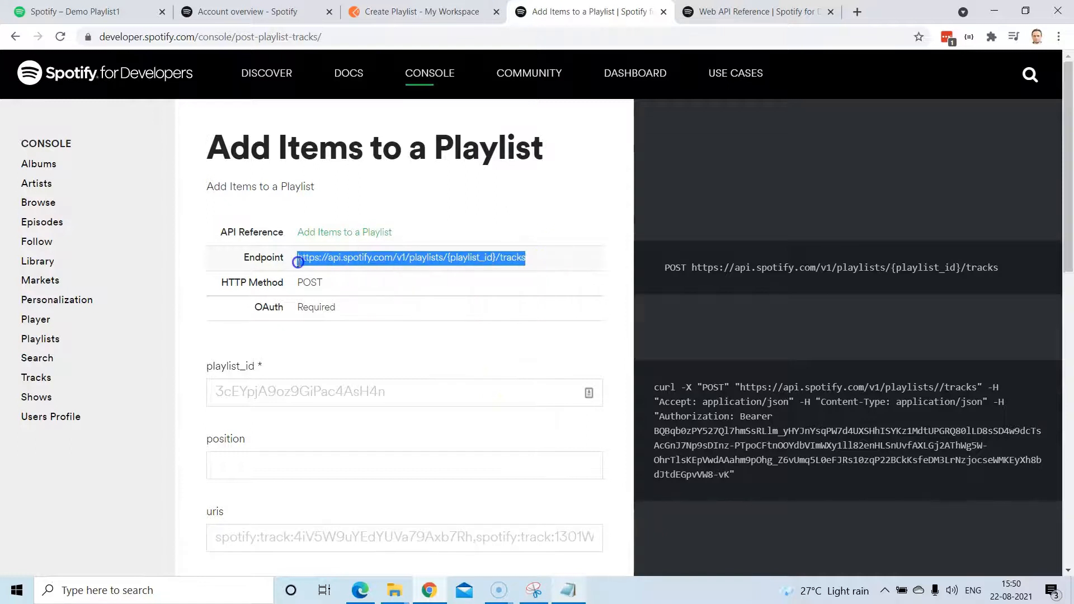
{"action": "left_click", "coordinate": [403, 12]}
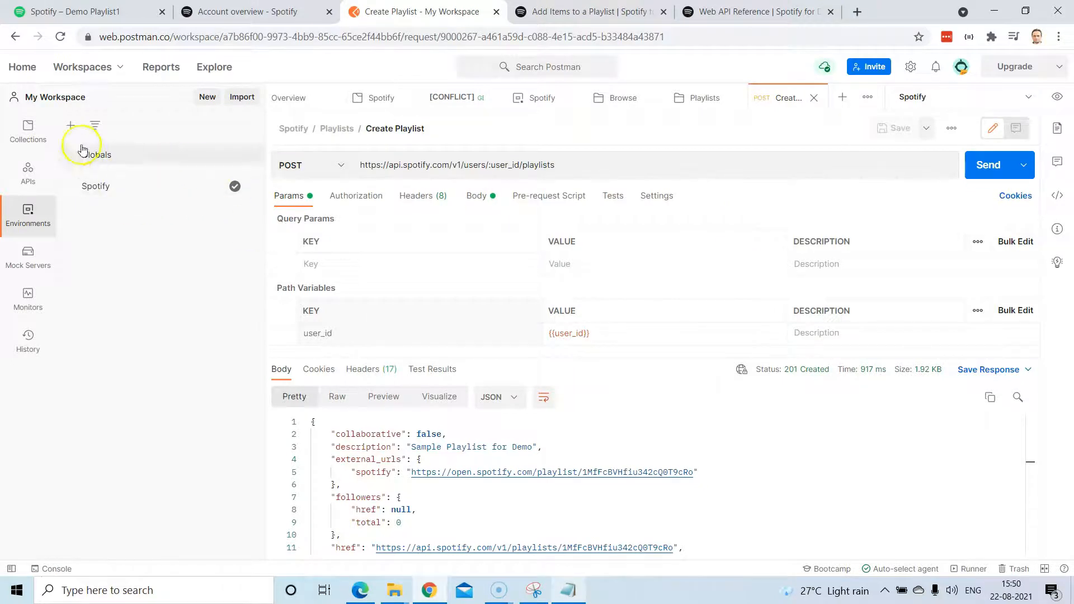
Add a new request named 'Add Items To Playlist' to the Playlists folder.
{"action": "left_click", "coordinate": [28, 130]}
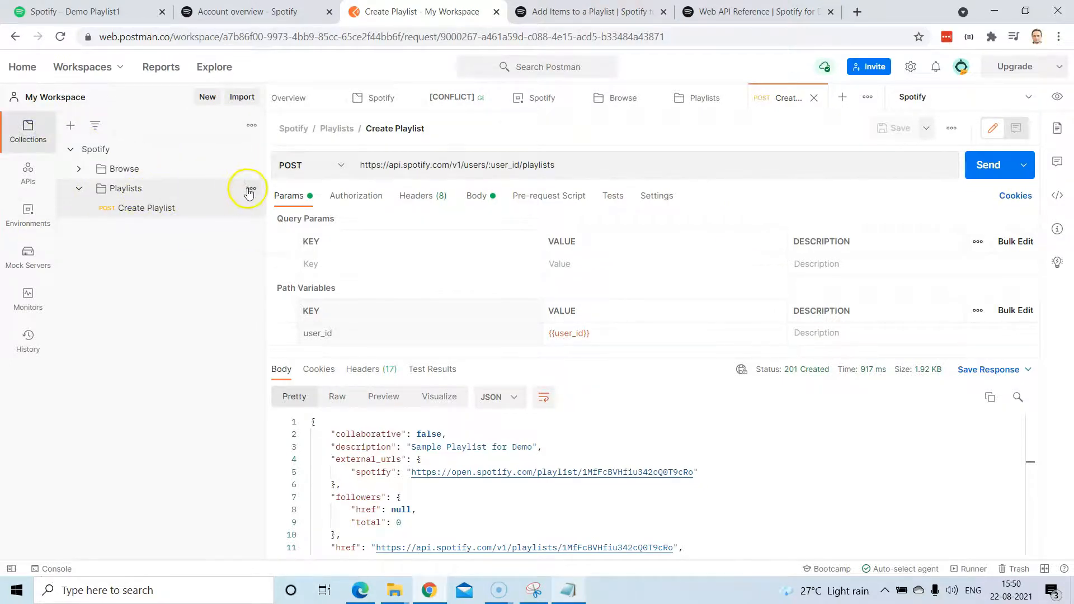
{"action": "left_click", "coordinate": [251, 188]}
{"action": "left_click", "coordinate": [185, 236]}
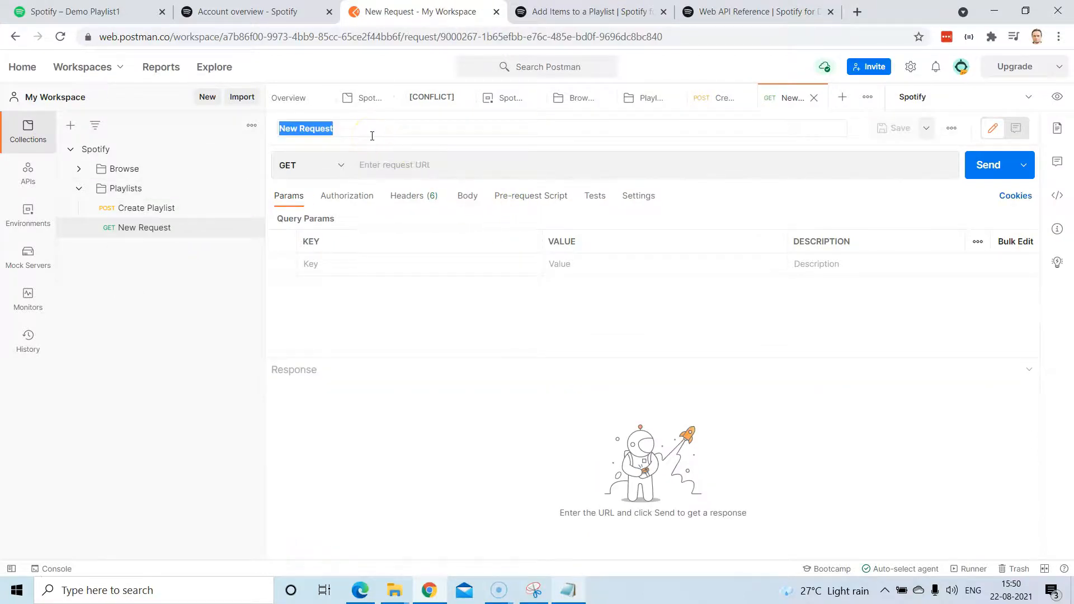
{"action": "type", "text": "Add Items To Playlist"}
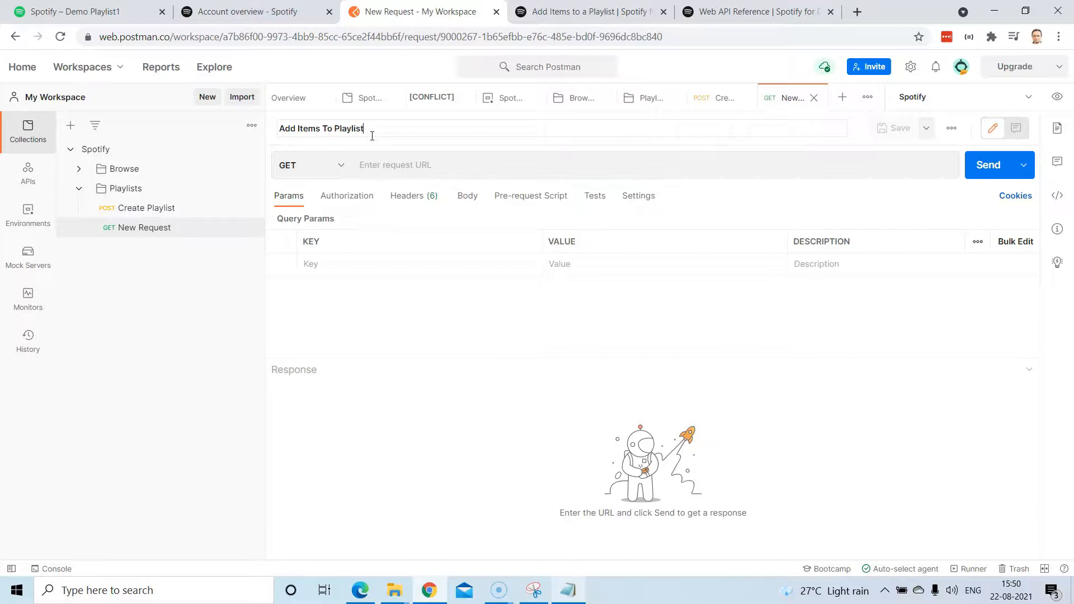
{"action": "key", "text": "Return"}
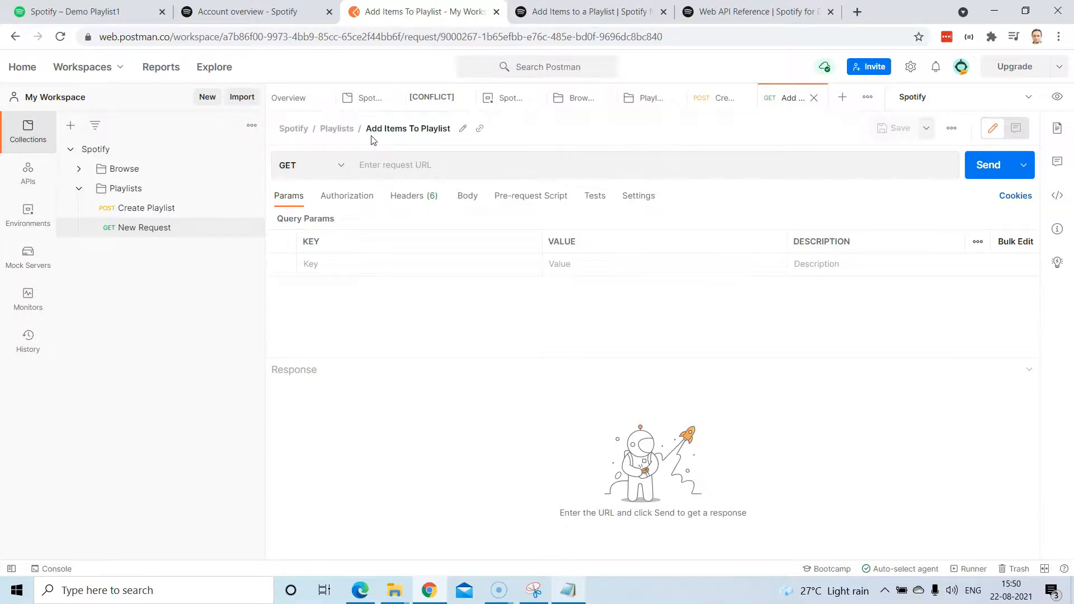
Paste the playlist tracks endpoint URL, switch the method to POST, and save.
{"action": "left_click", "coordinate": [384, 165]}
{"action": "type", "text": "https://api.spotify.com/v1/playlists/{playlist_id}/tracks"}
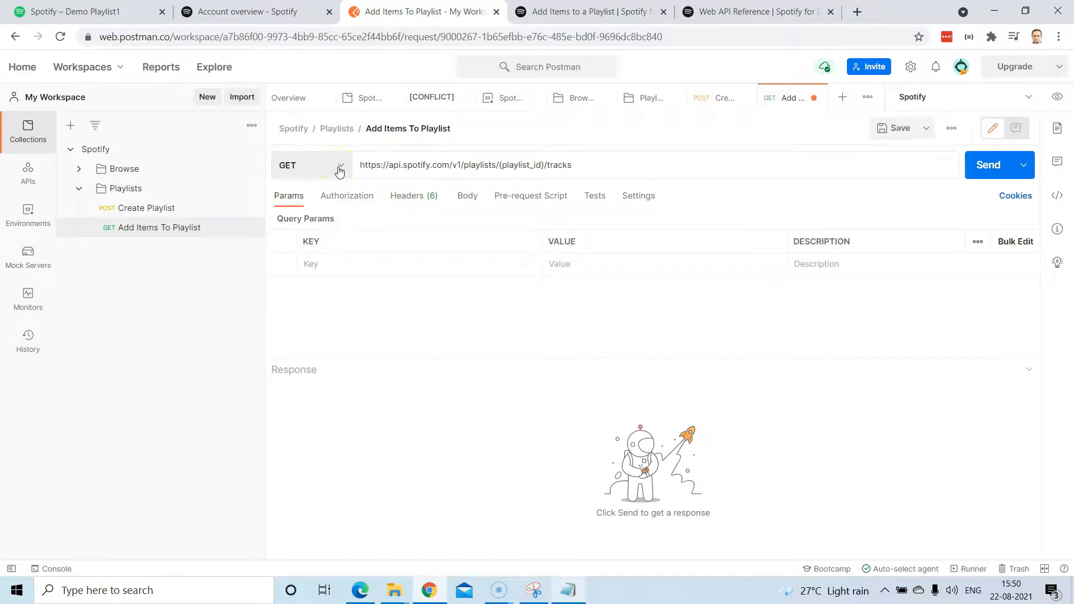
{"action": "left_click", "coordinate": [339, 168]}
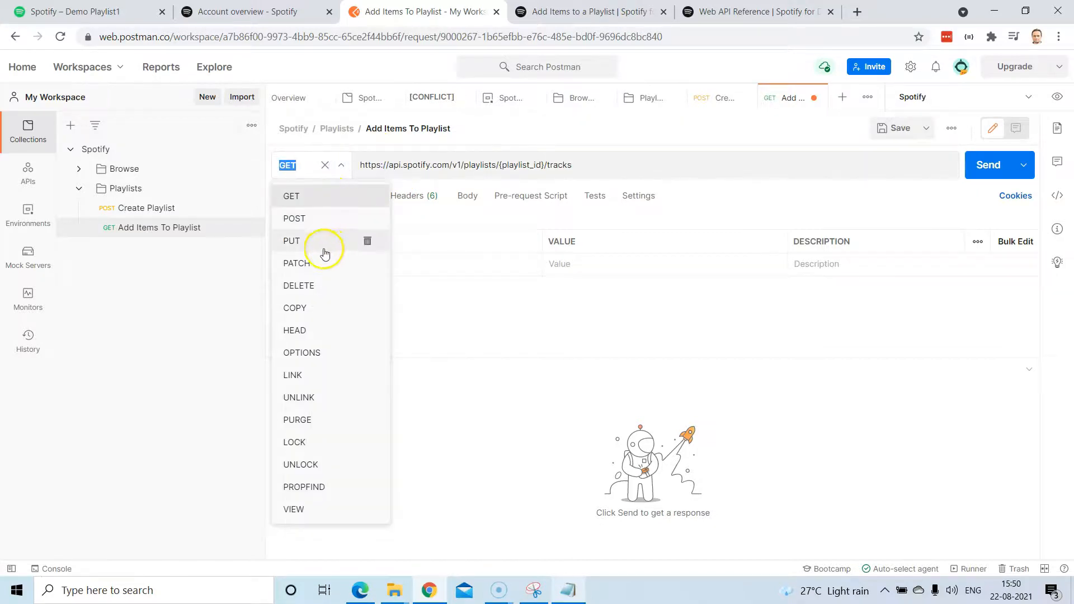
{"action": "left_click", "coordinate": [306, 219]}
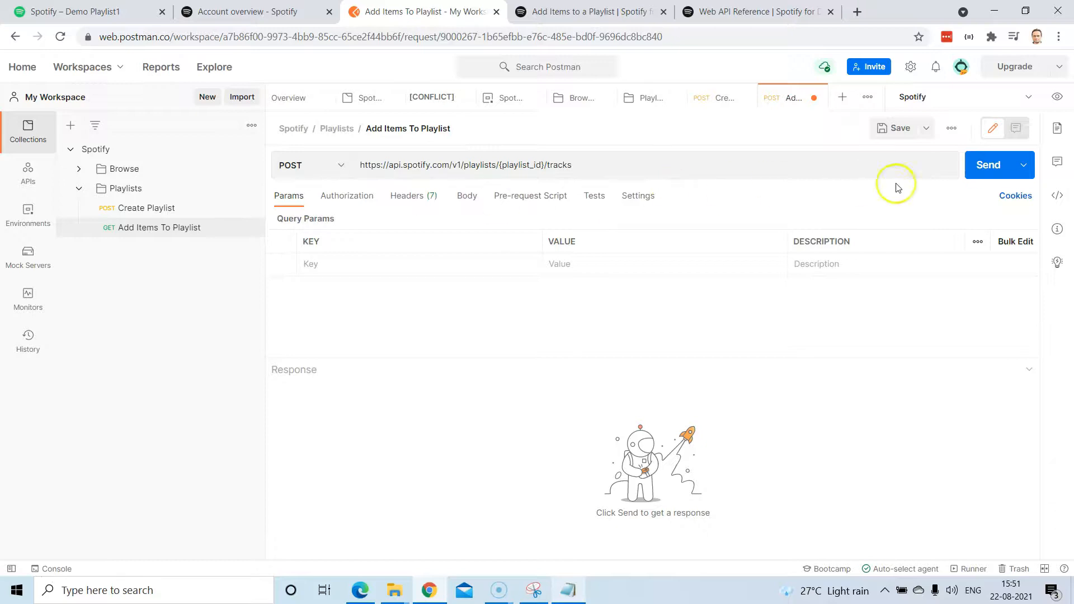
{"action": "left_click", "coordinate": [879, 130]}
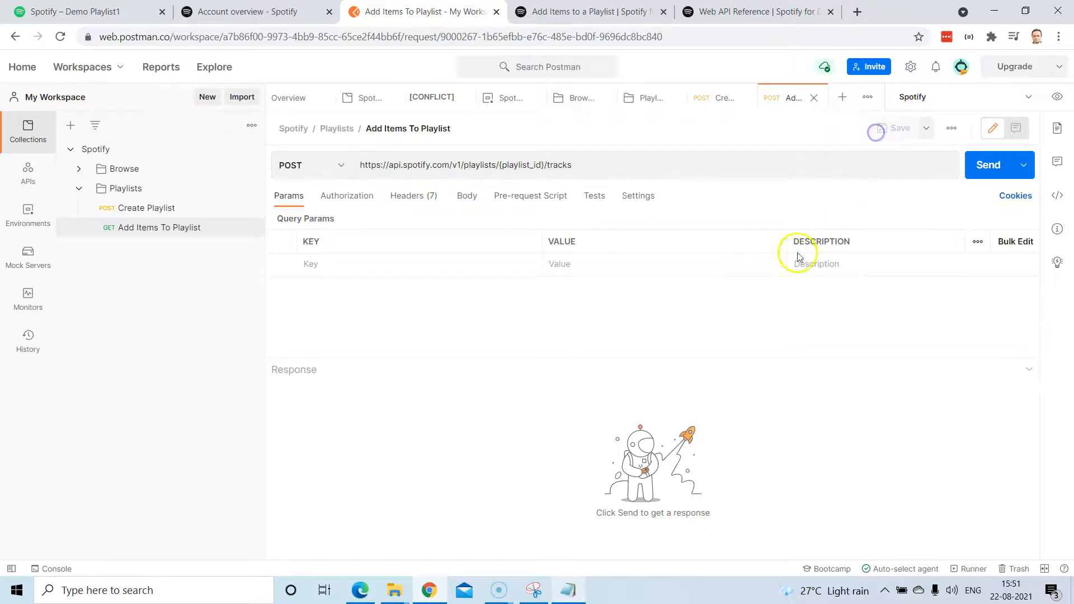
{"action": "double_click", "coordinate": [531, 166]}
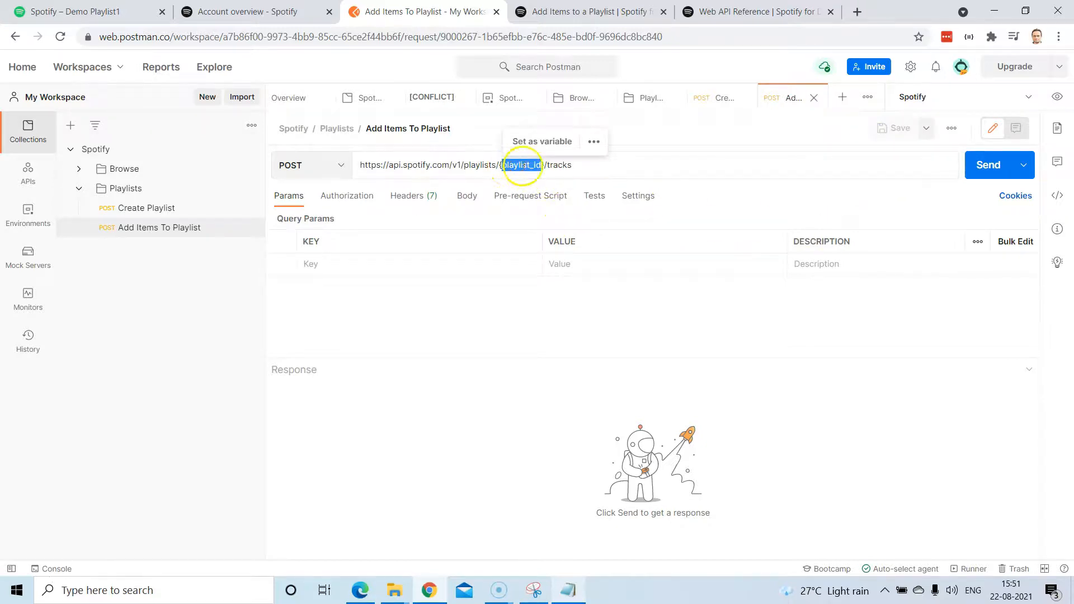
{"action": "left_click", "coordinate": [145, 211]}
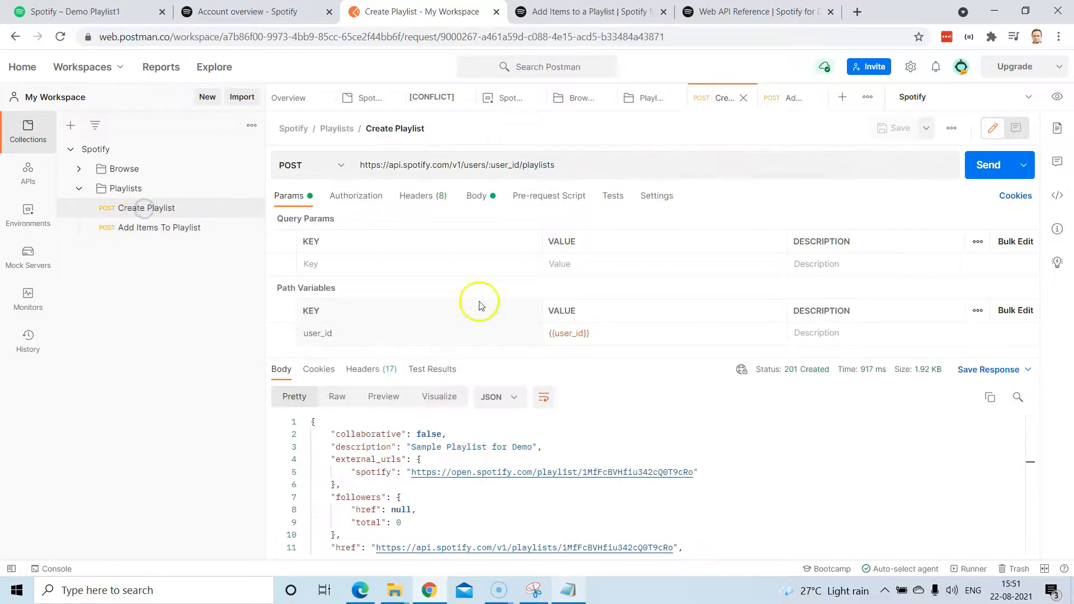
Resend Create Playlist and select the new Demo-Playlist1 playlist's id in the response.
{"action": "left_click", "coordinate": [989, 173]}
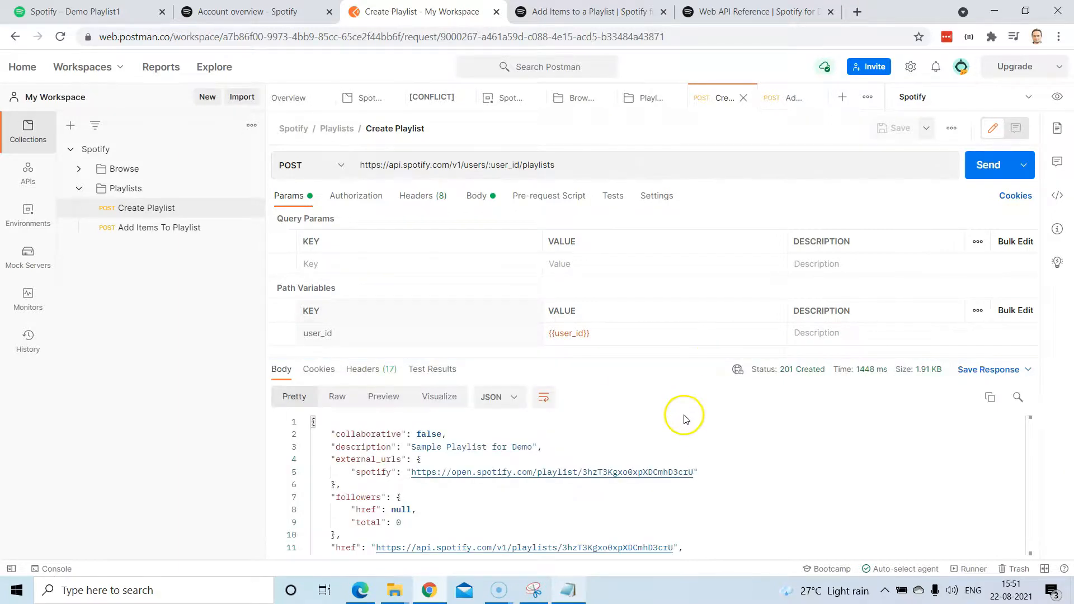
{"action": "left_click_drag", "start_coordinate": [662, 351], "coordinate": [649, 276]}
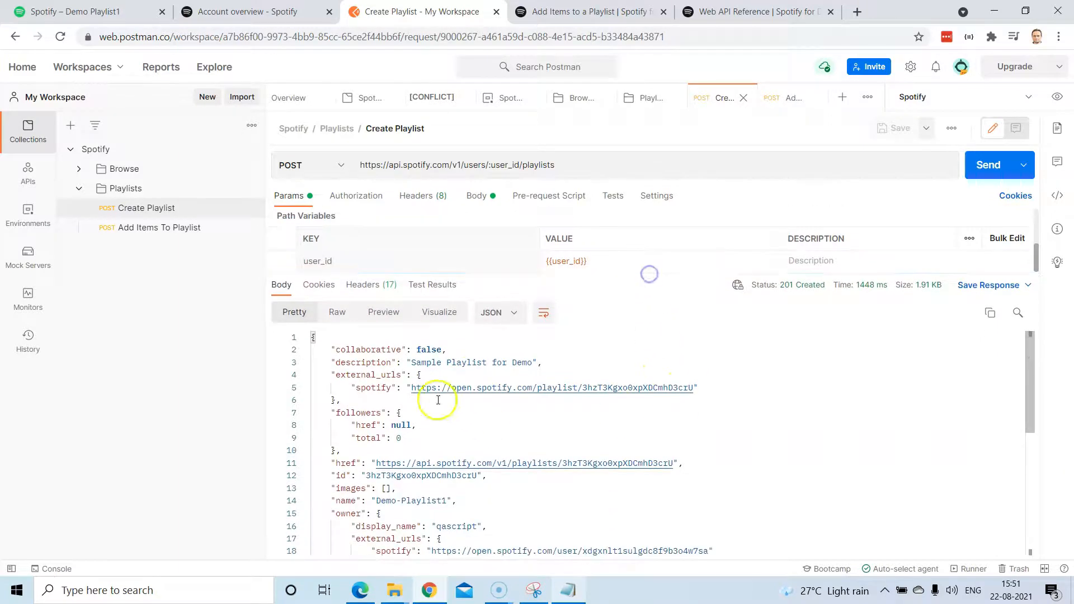
{"action": "scroll", "coordinate": [563, 496], "scroll_direction": "down", "scroll_amount": 2}
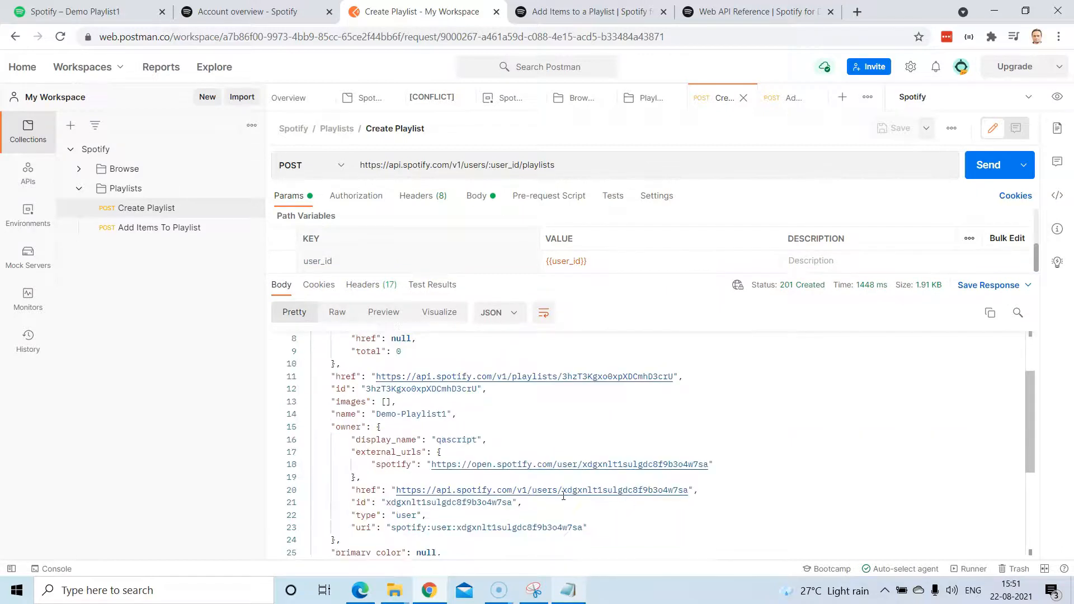
{"action": "left_click", "coordinate": [366, 429]}
{"action": "left_click_drag", "start_coordinate": [341, 414], "coordinate": [448, 414]}
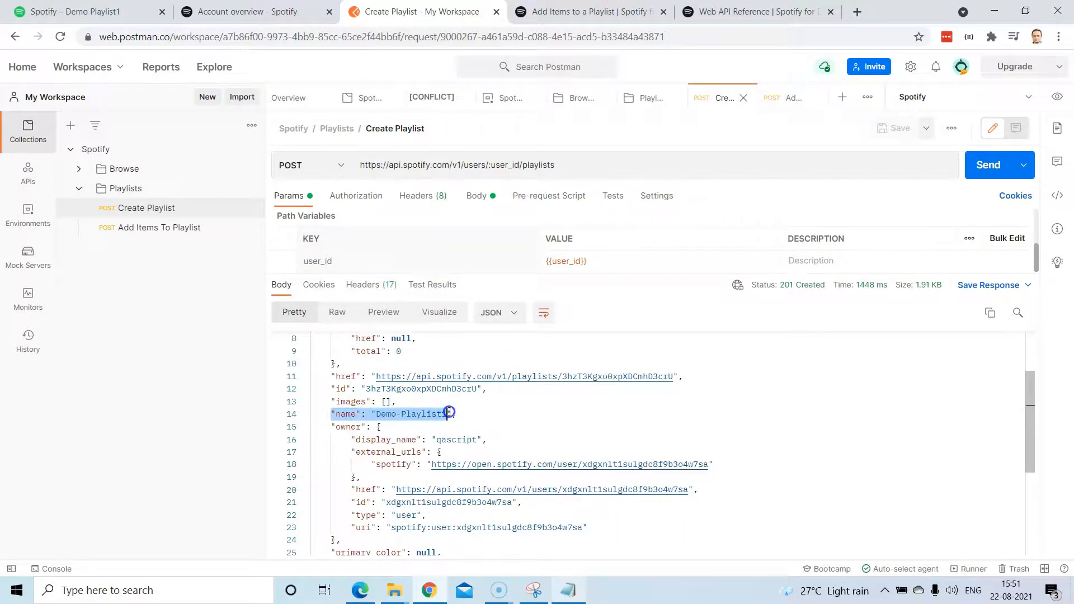
{"action": "double_click", "coordinate": [374, 388]}
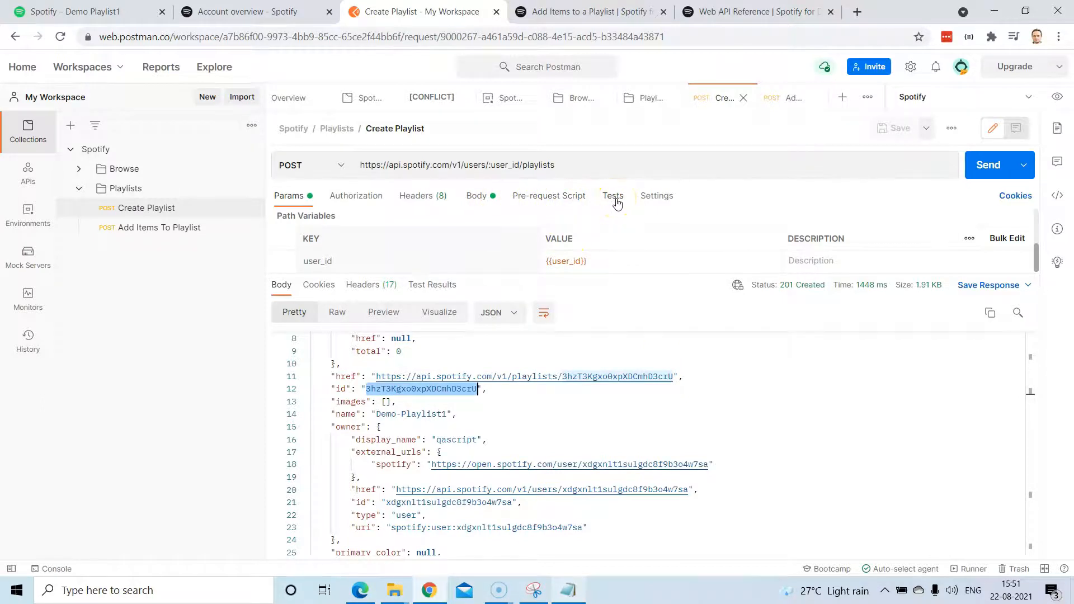
{"action": "left_click", "coordinate": [184, 229]}
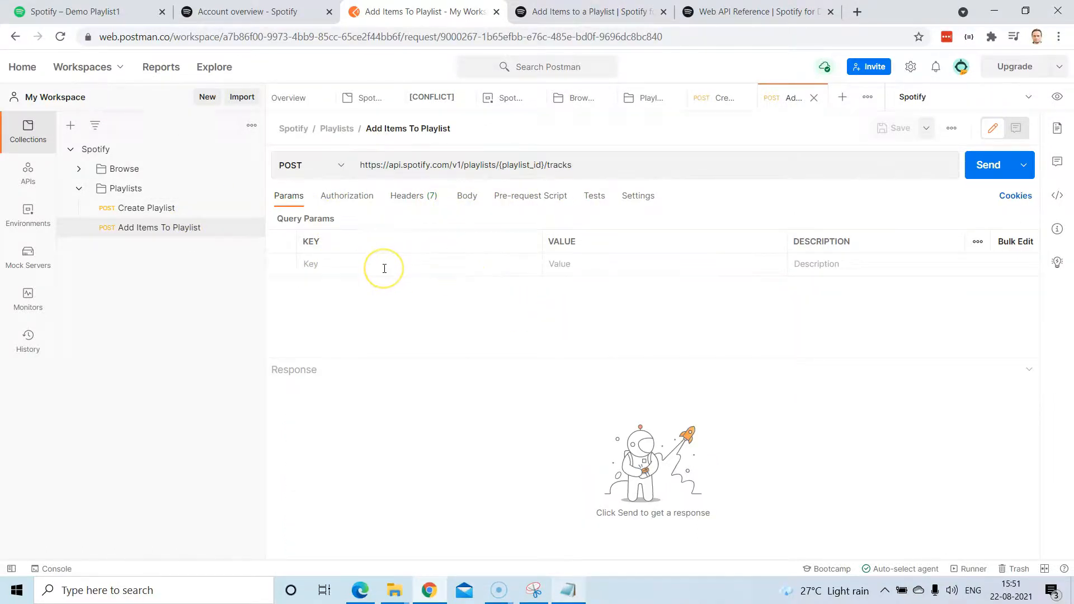
Open the Add Items to a Playlist API reference and scroll to its {playlist_id} parameter.
{"action": "left_click", "coordinate": [456, 259]}
{"action": "left_click", "coordinate": [576, 12]}
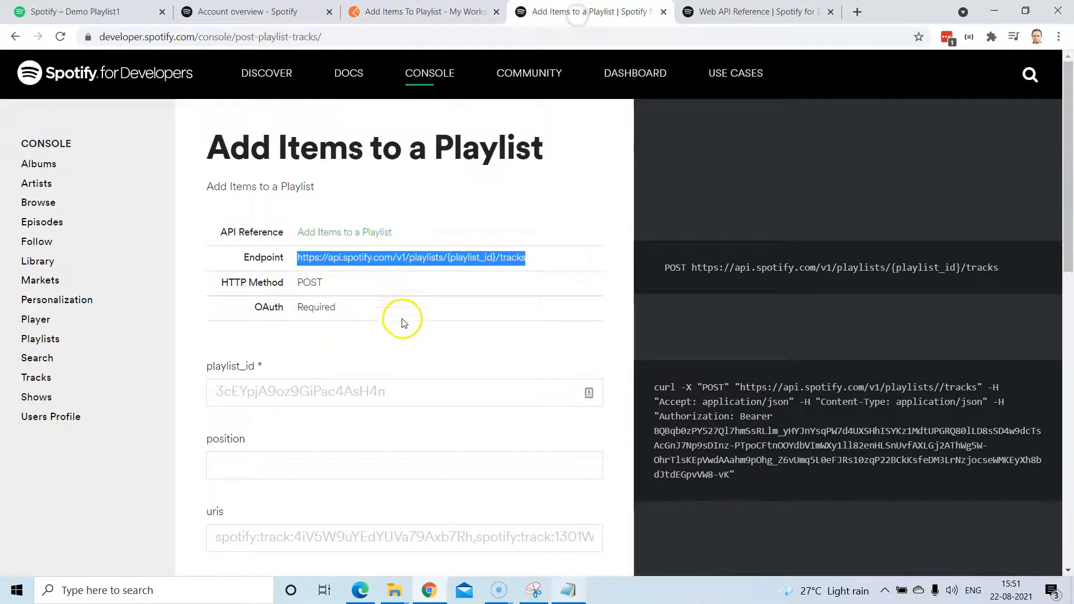
{"action": "scroll", "coordinate": [401, 327], "scroll_direction": "down", "scroll_amount": 2}
{"action": "scroll", "coordinate": [400, 322], "scroll_direction": "up", "scroll_amount": 2}
{"action": "left_click", "coordinate": [351, 234]}
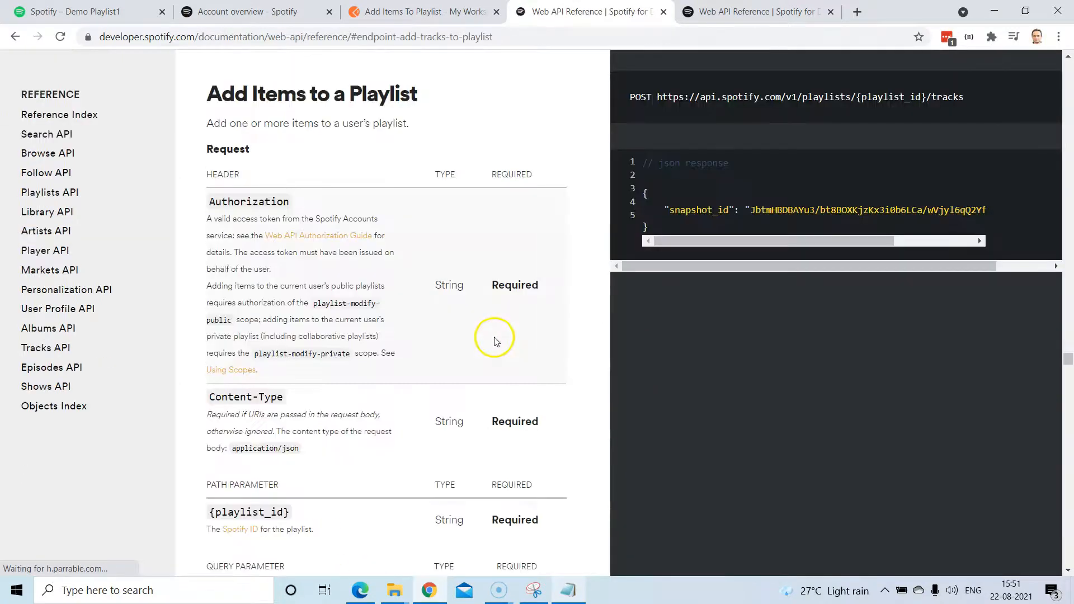
{"action": "scroll", "coordinate": [492, 338], "scroll_direction": "down", "scroll_amount": 2}
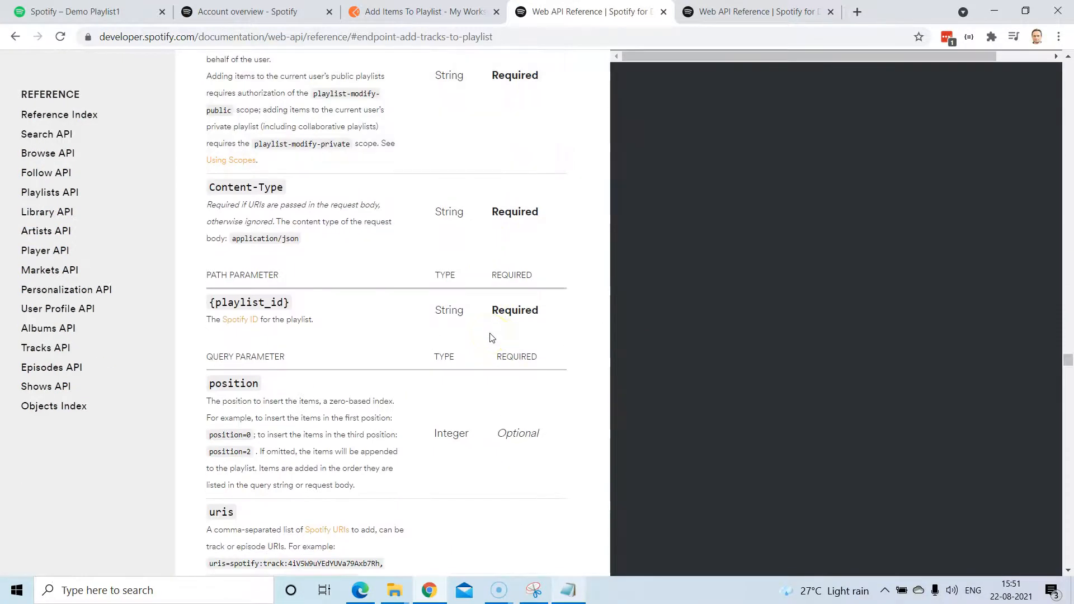
{"action": "scroll", "coordinate": [492, 338], "scroll_direction": "down", "scroll_amount": 1}
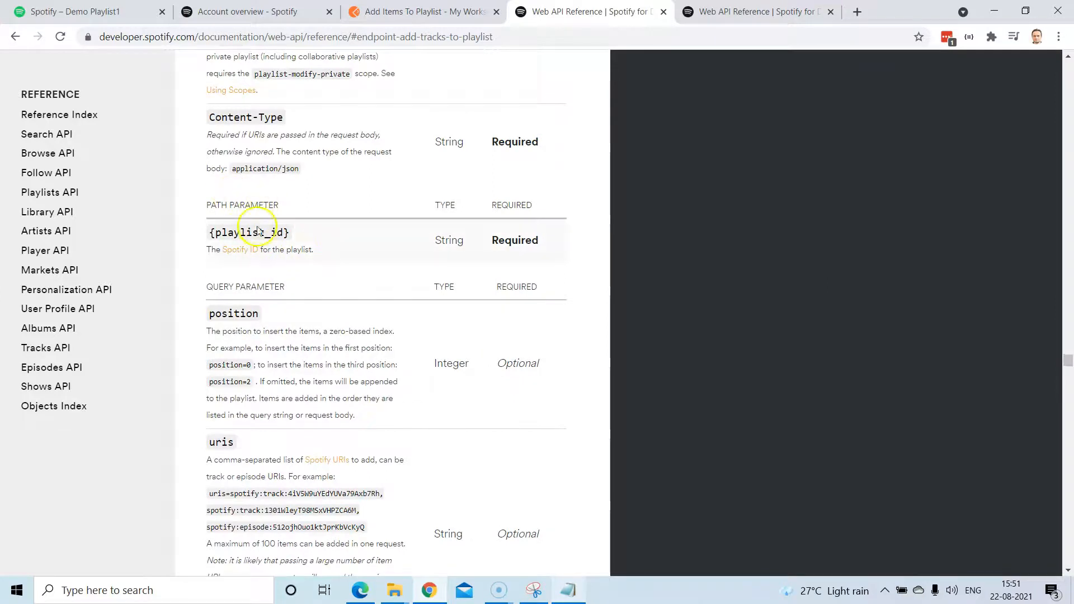
Replace {playlist_id} in the request URL with the :playlistId path variable.
{"action": "left_click", "coordinate": [451, 16]}
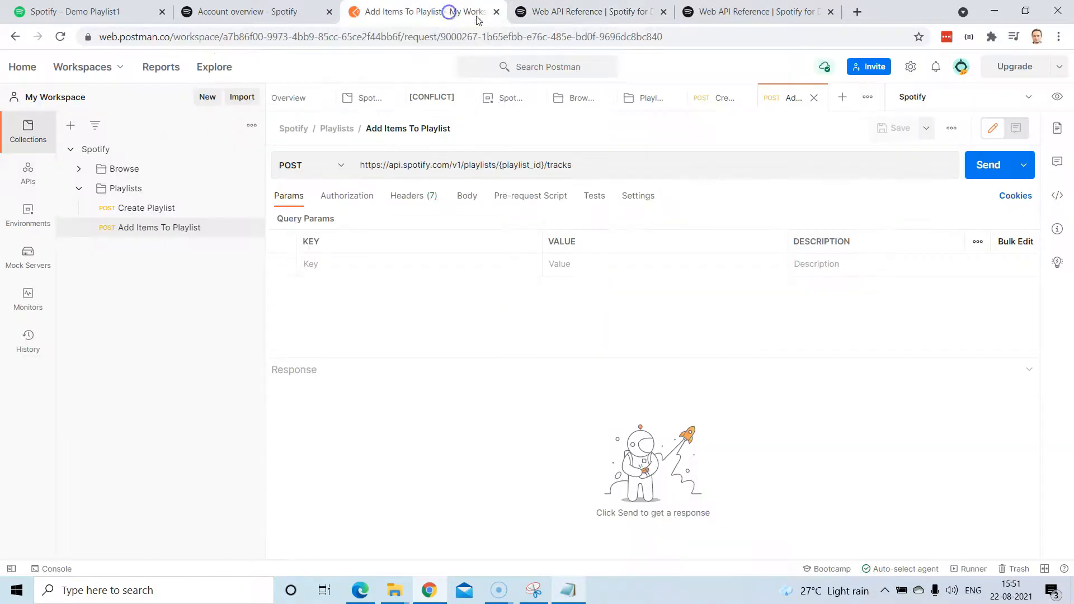
{"action": "double_click", "coordinate": [505, 167]}
{"action": "left_click", "coordinate": [502, 167]}
{"action": "left_click_drag", "start_coordinate": [545, 164], "coordinate": [546, 165]}
{"action": "type", "text": ":"}
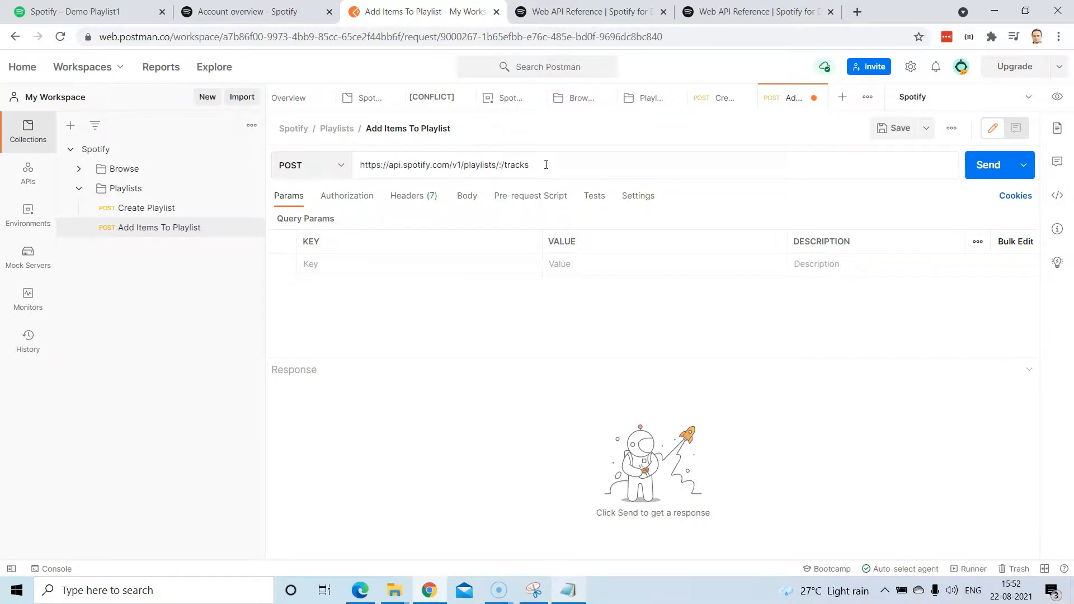
{"action": "type", "text": "playlistId"}
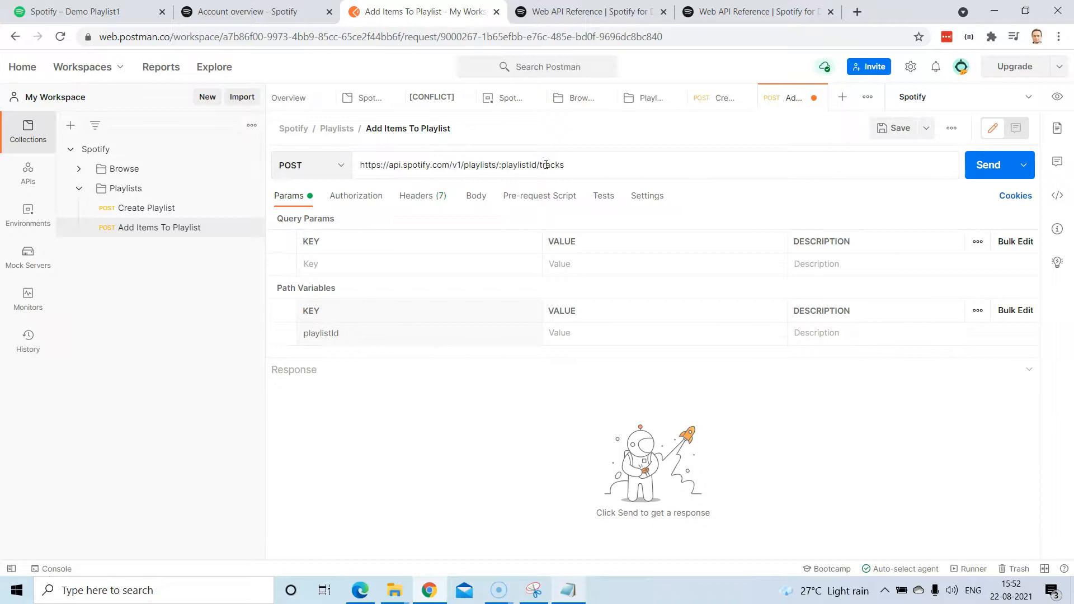
Paste the new playlist's id as the playlistId path variable value.
{"action": "left_click", "coordinate": [563, 333]}
{"action": "type", "text": "3hzI3Kgxo0xpXDCmhD3crU"}
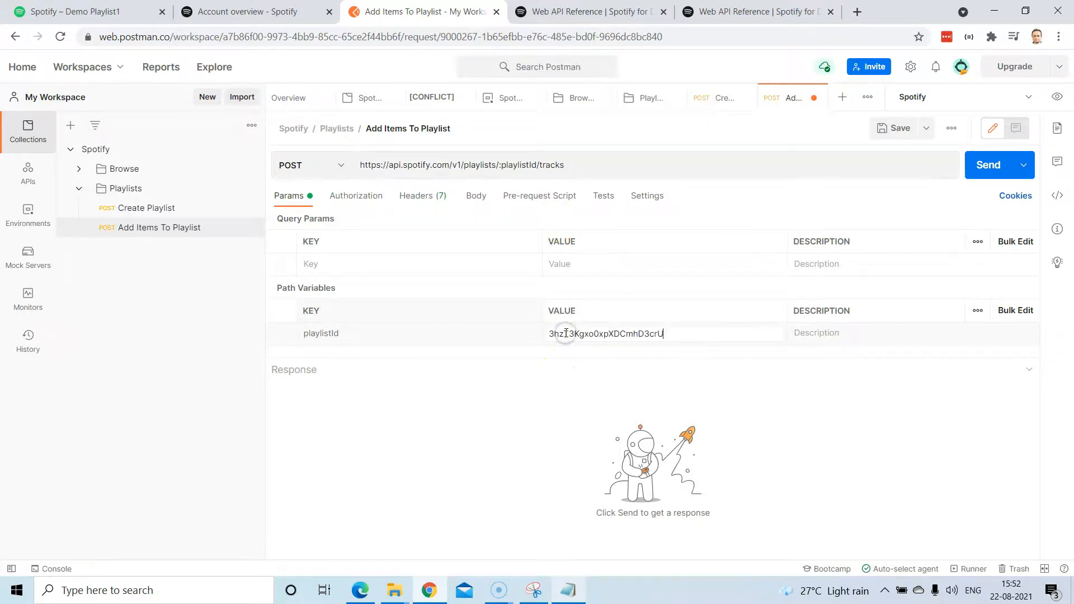
{"action": "left_click", "coordinate": [532, 411]}
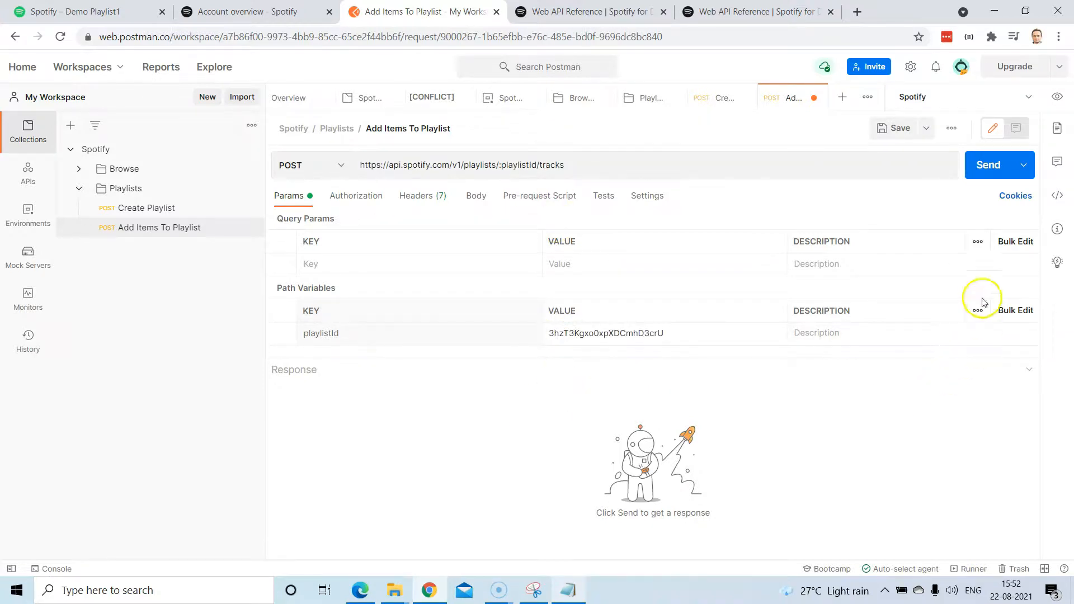
{"action": "double_click", "coordinate": [573, 335]}
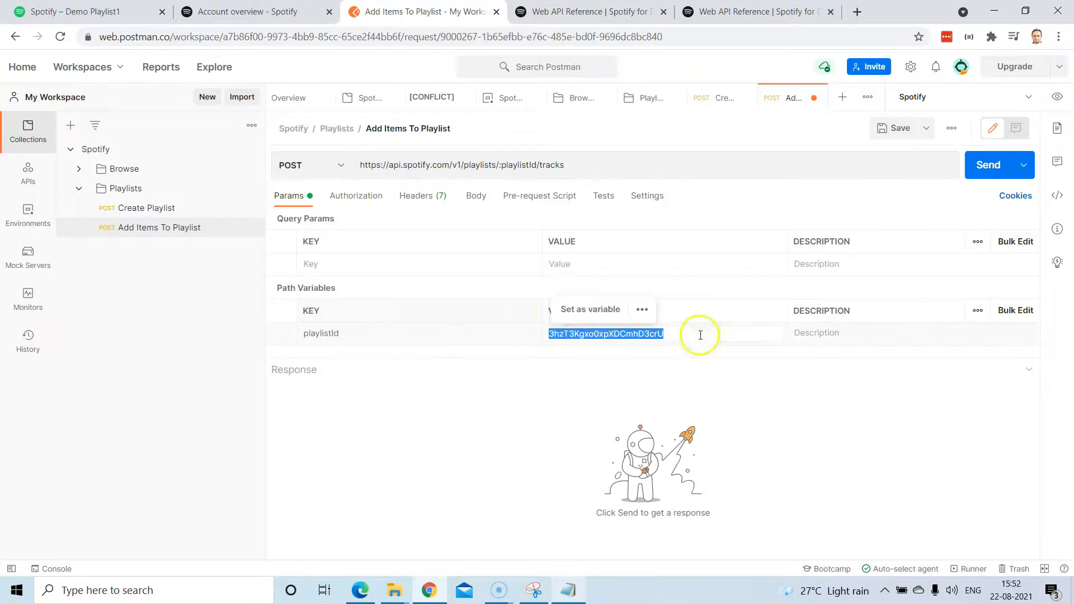
{"action": "left_click", "coordinate": [718, 377]}
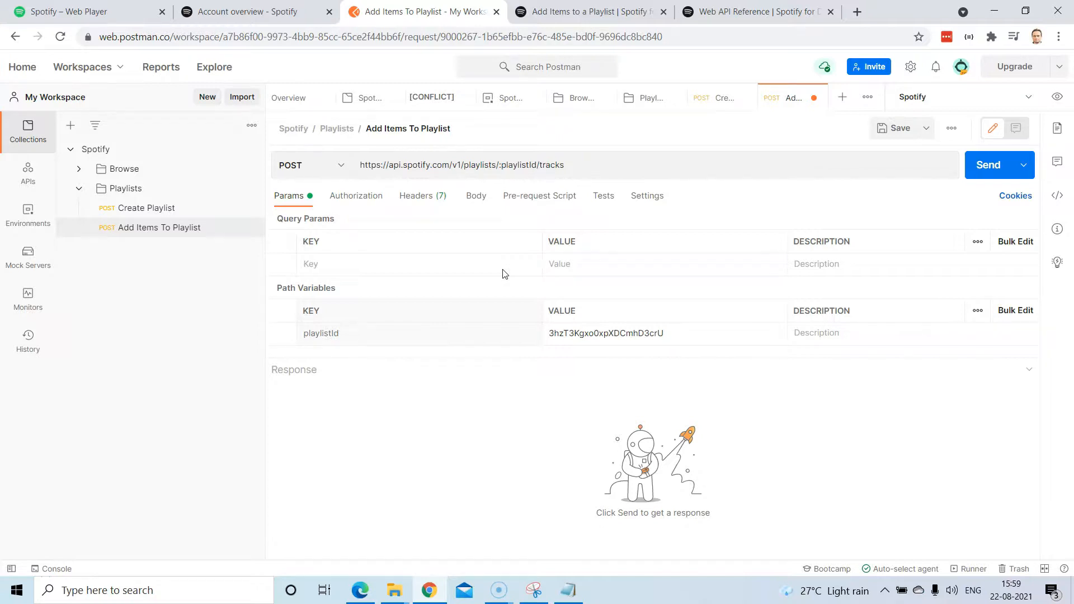
Check the uris field on the Add Items to a Playlist console page.
{"action": "left_click", "coordinate": [613, 11]}
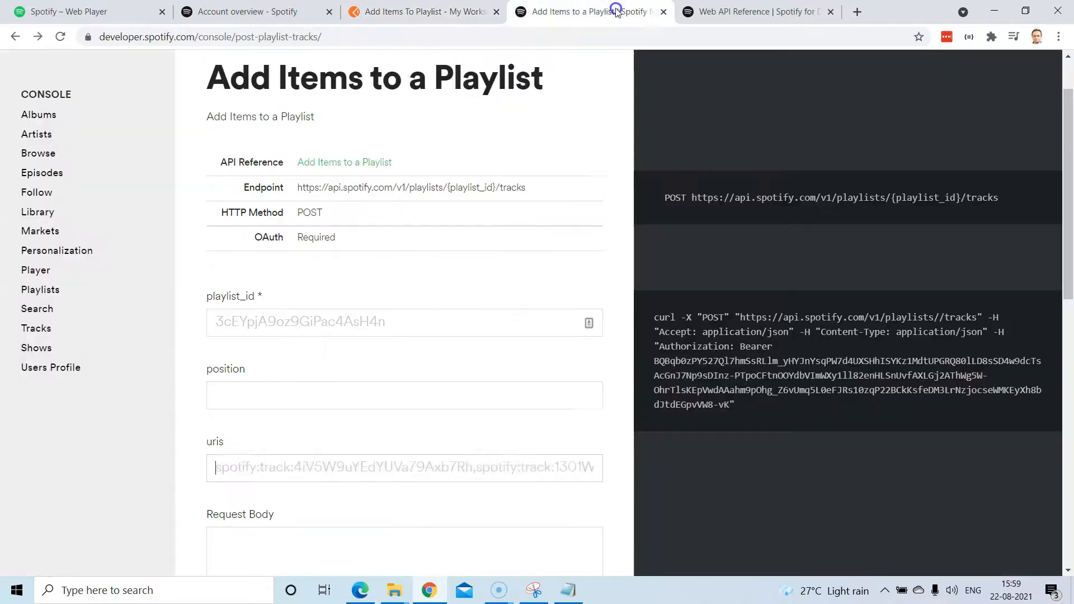
{"action": "scroll", "coordinate": [436, 336], "scroll_direction": "down", "scroll_amount": 3}
{"action": "scroll", "coordinate": [403, 291], "scroll_direction": "up", "scroll_amount": 3}
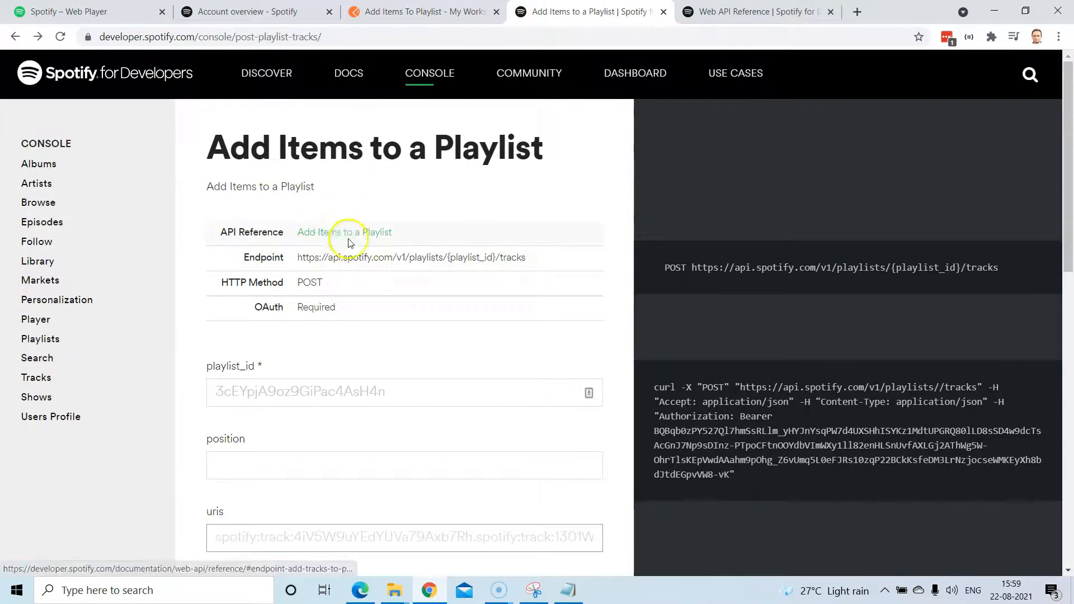
{"action": "scroll", "coordinate": [360, 372], "scroll_direction": "down", "scroll_amount": 2}
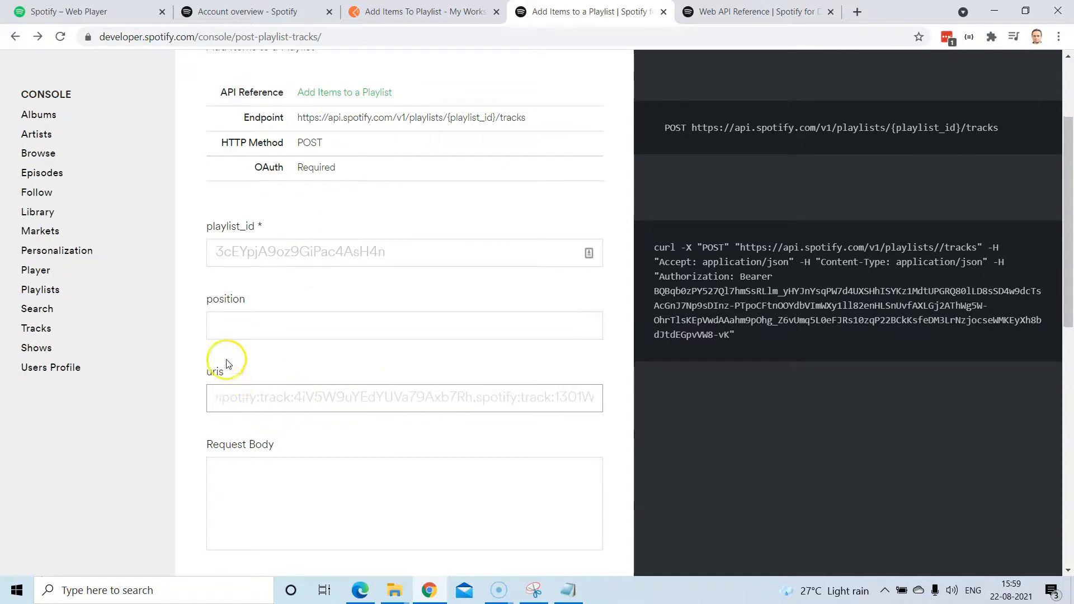
{"action": "left_click_drag", "start_coordinate": [218, 398], "coordinate": [256, 399]}
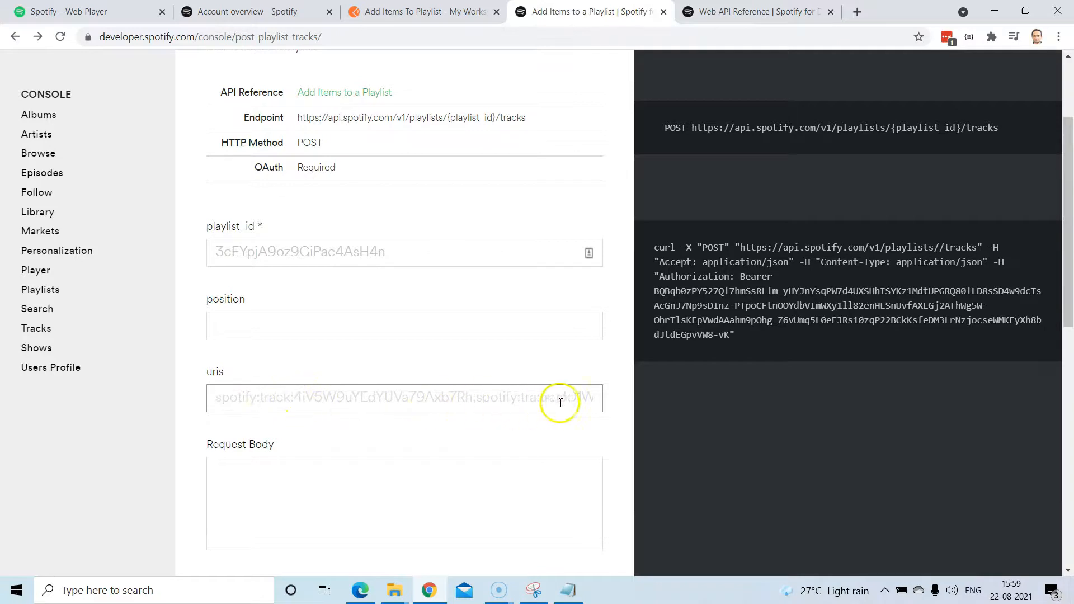
Read the position and uris query parameter docs in the Web API Reference.
{"action": "left_click", "coordinate": [722, 22]}
{"action": "scroll", "coordinate": [397, 303], "scroll_direction": "up", "scroll_amount": 4}
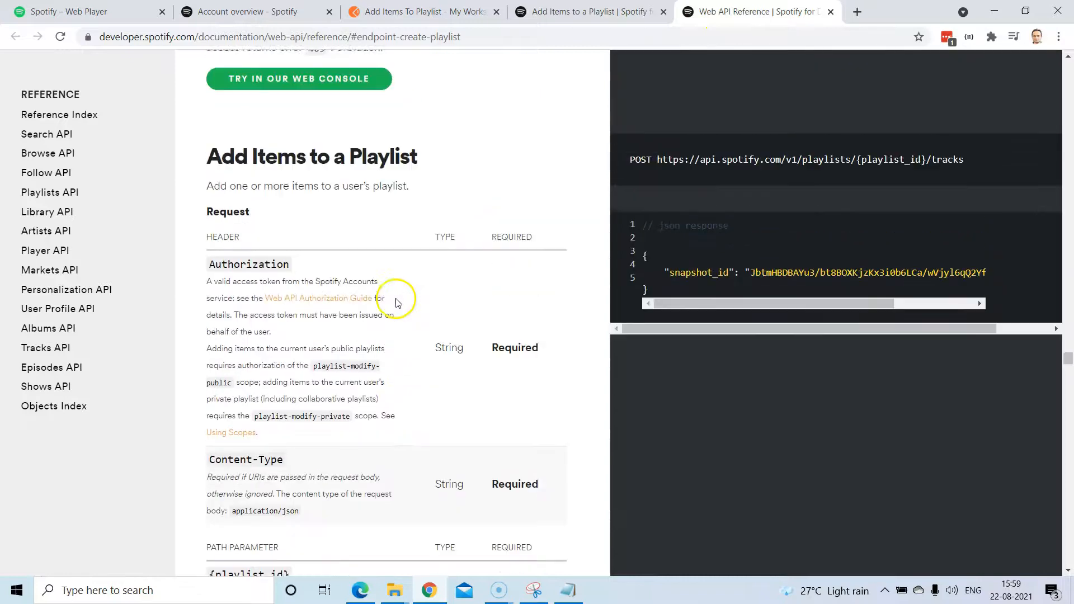
{"action": "scroll", "coordinate": [439, 280], "scroll_direction": "down", "scroll_amount": 8}
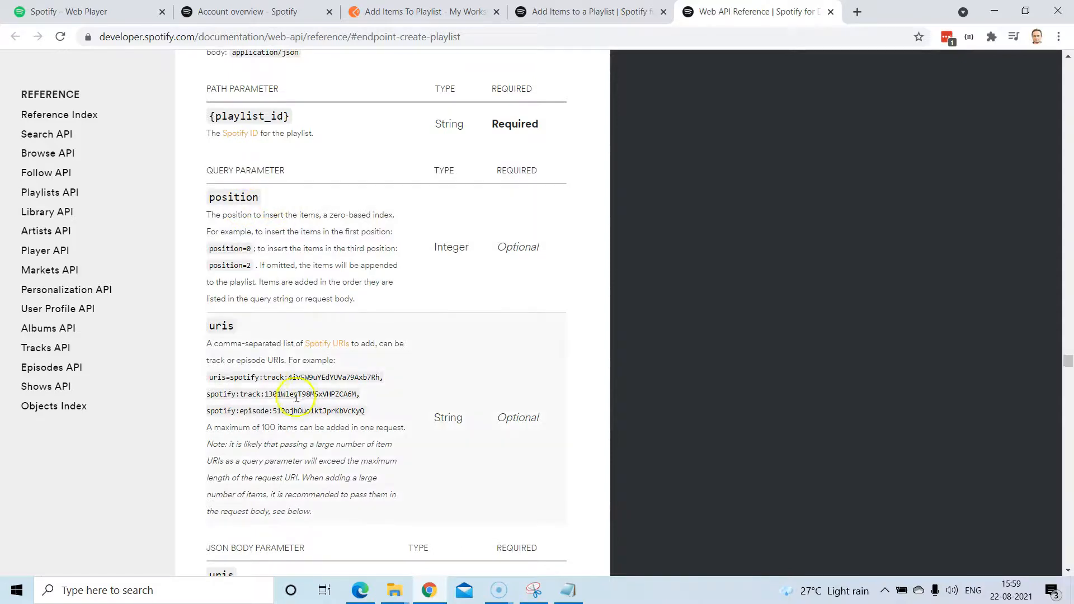
{"action": "scroll", "coordinate": [248, 361], "scroll_direction": "down", "scroll_amount": 4}
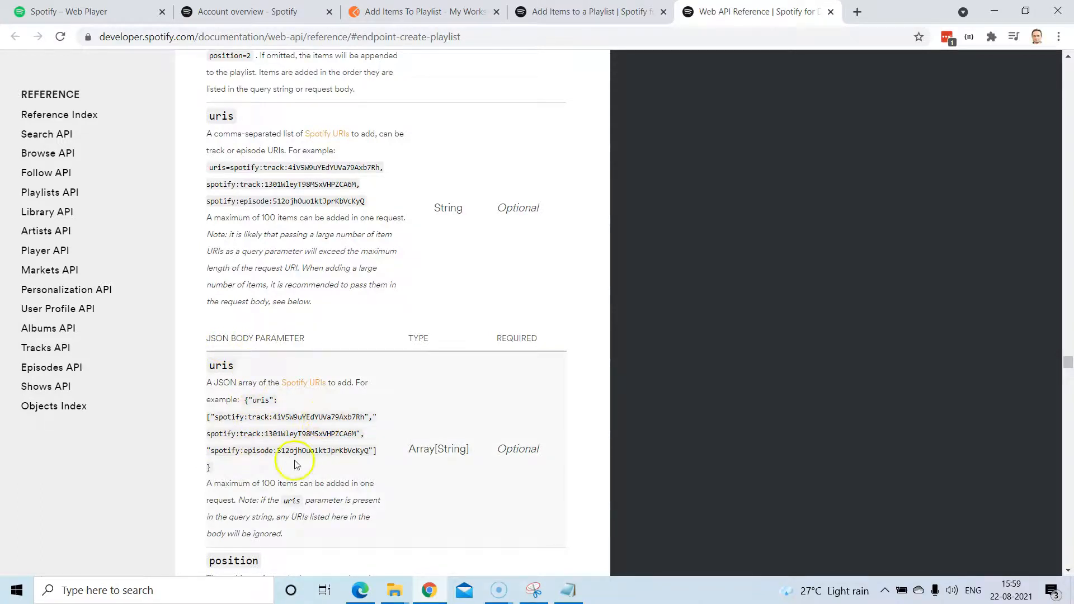
{"action": "scroll", "coordinate": [312, 283], "scroll_direction": "up", "scroll_amount": 5}
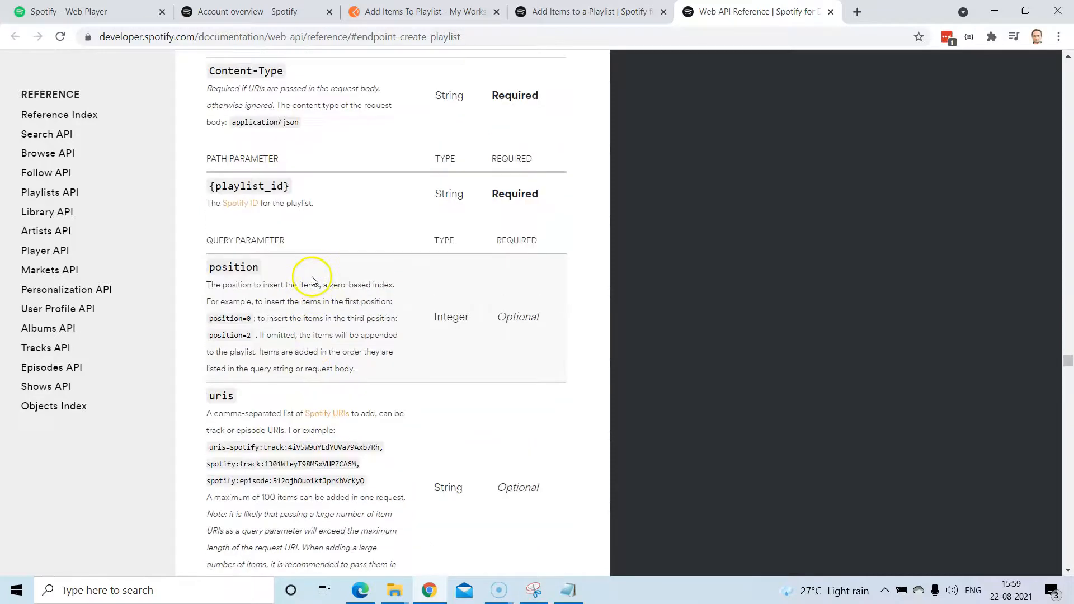
{"action": "scroll", "coordinate": [324, 335], "scroll_direction": "up", "scroll_amount": 1}
{"action": "scroll", "coordinate": [324, 335], "scroll_direction": "down", "scroll_amount": 2}
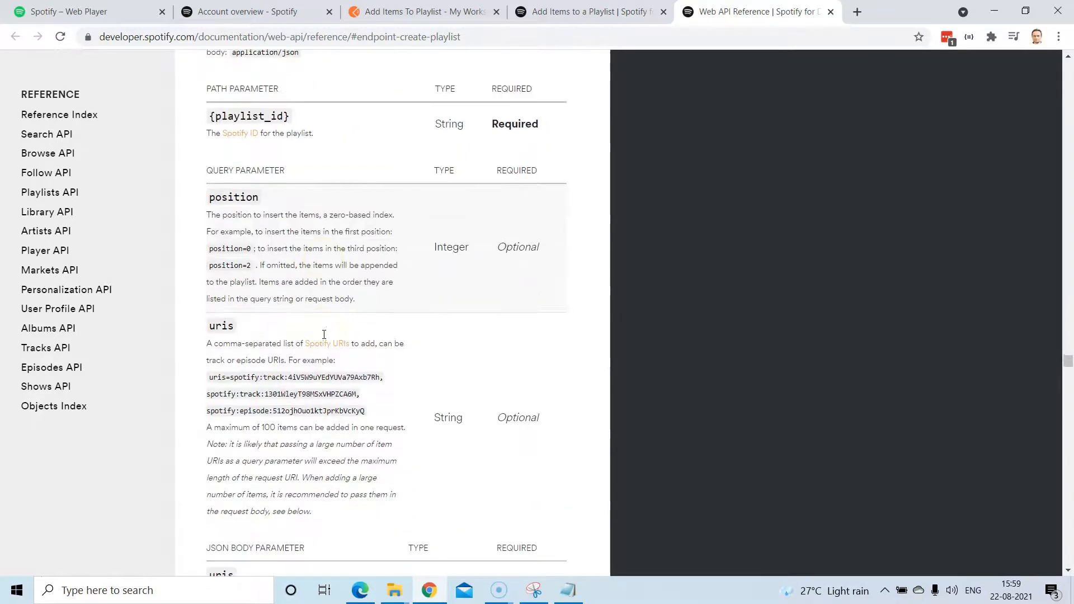
{"action": "scroll", "coordinate": [297, 316], "scroll_direction": "up", "scroll_amount": 1}
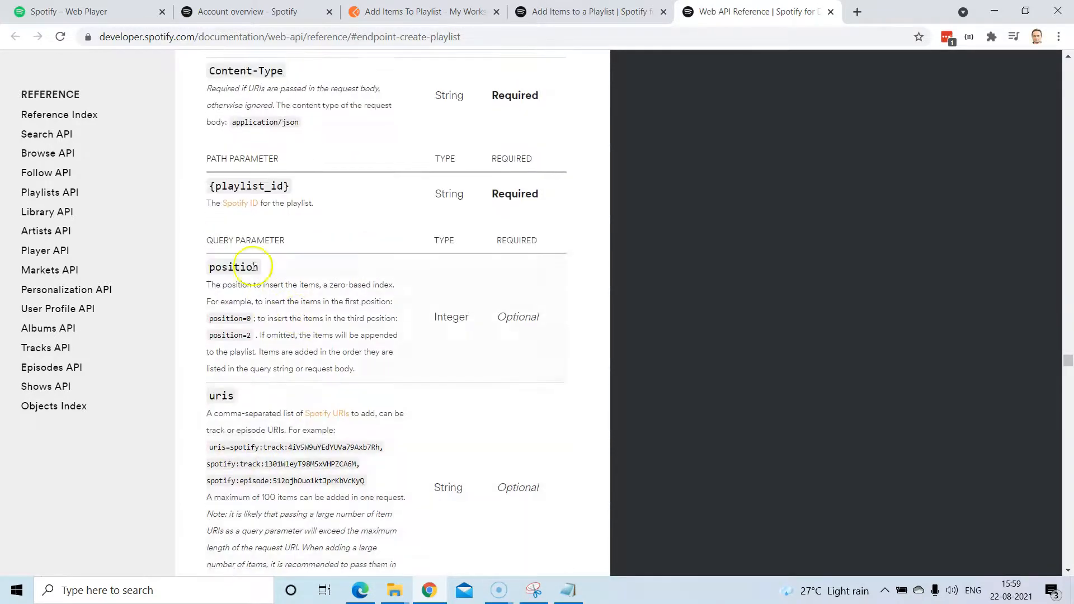
{"action": "left_click", "coordinate": [415, 8]}
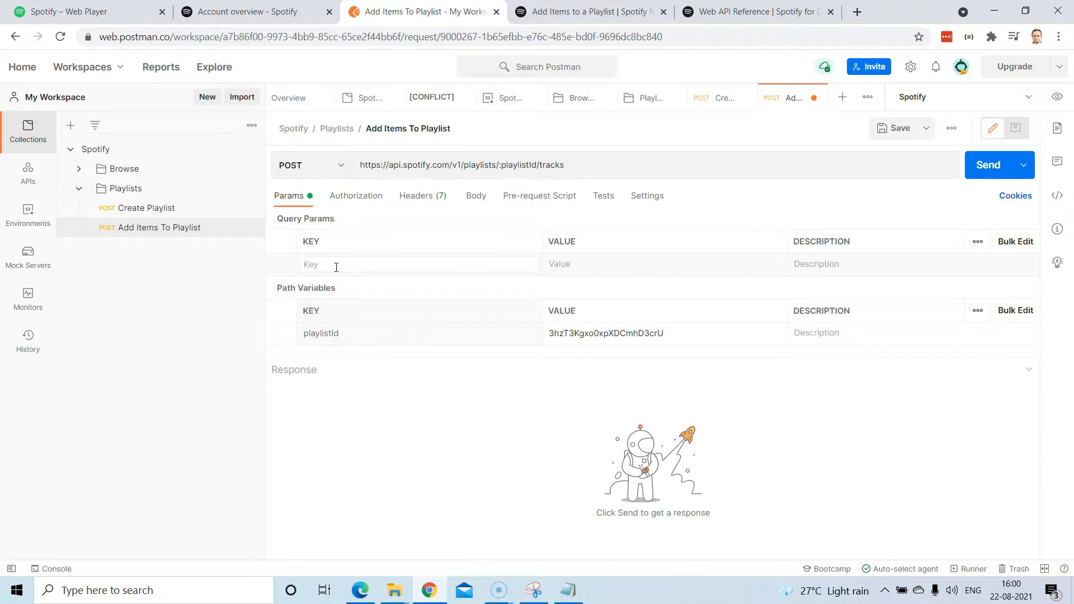
Add a uris query parameter key to Add Items To Playlist, leaving its value empty.
{"action": "type", "text": "uri"}
{"action": "left_click", "coordinate": [565, 257]}
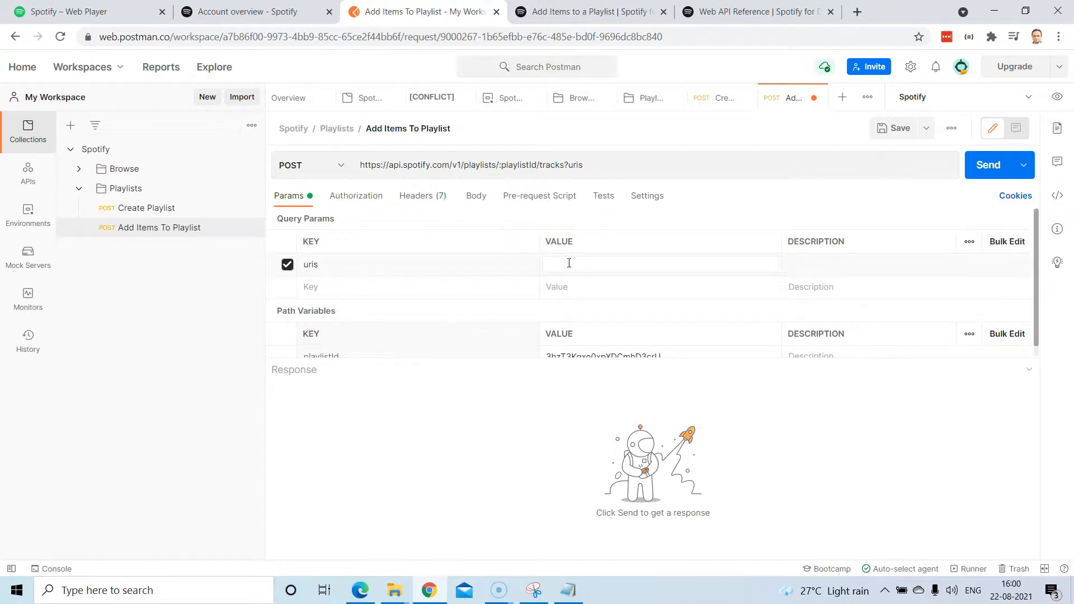
{"action": "left_click", "coordinate": [113, 14]}
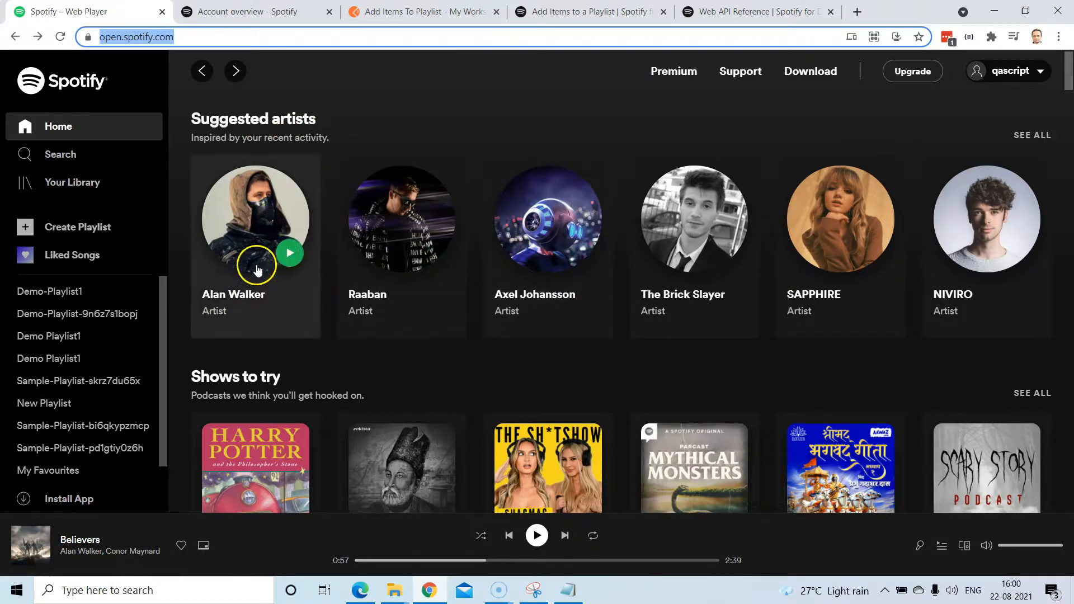
From Alan Walker's artist page, go to the Different World album containing Faded.
{"action": "left_click", "coordinate": [246, 293]}
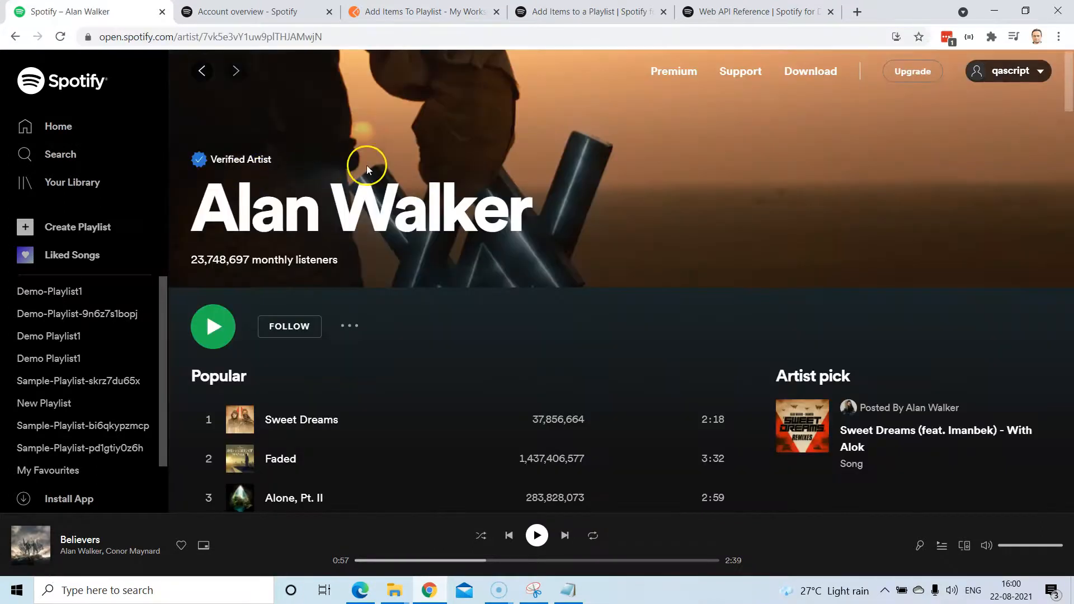
{"action": "scroll", "coordinate": [520, 288], "scroll_direction": "down", "scroll_amount": 5}
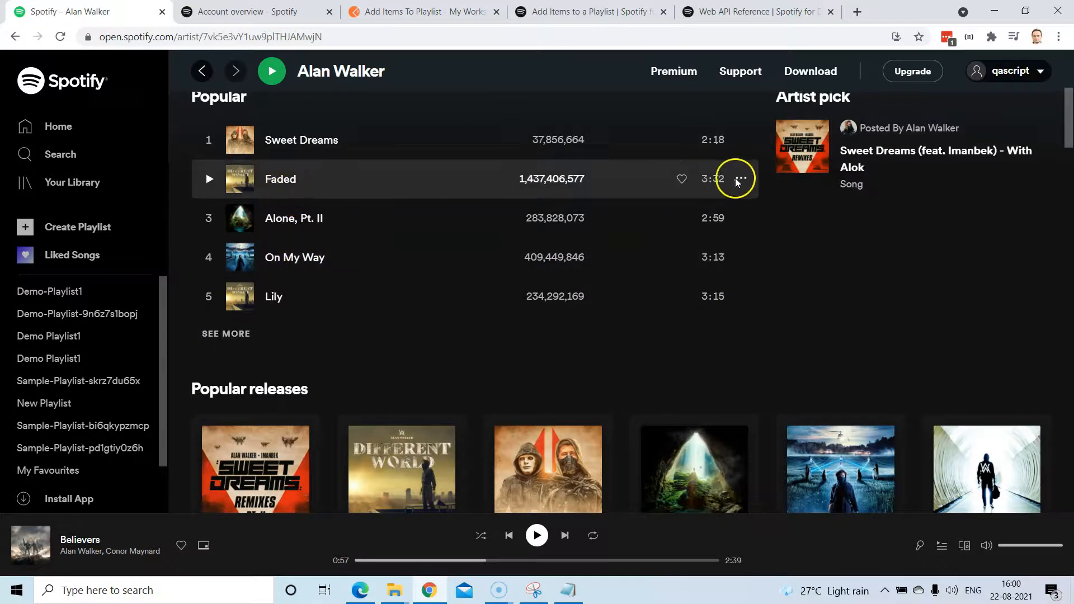
{"action": "left_click", "coordinate": [741, 178]}
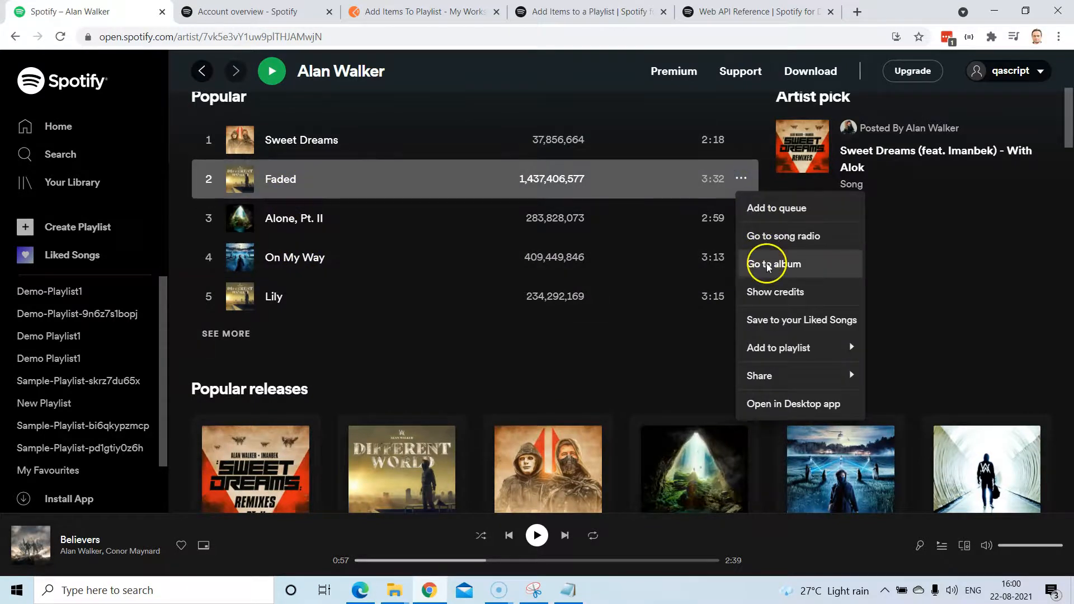
{"action": "left_click", "coordinate": [767, 264]}
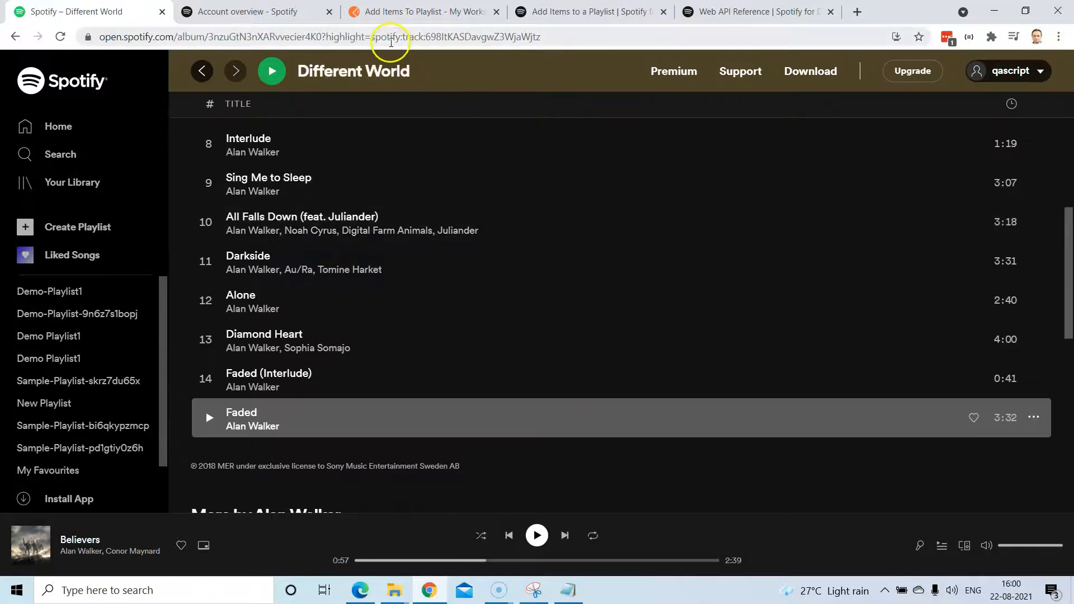
Copy the Faded spotify:track URI from the album page address and return to Postman.
{"action": "left_click", "coordinate": [372, 37]}
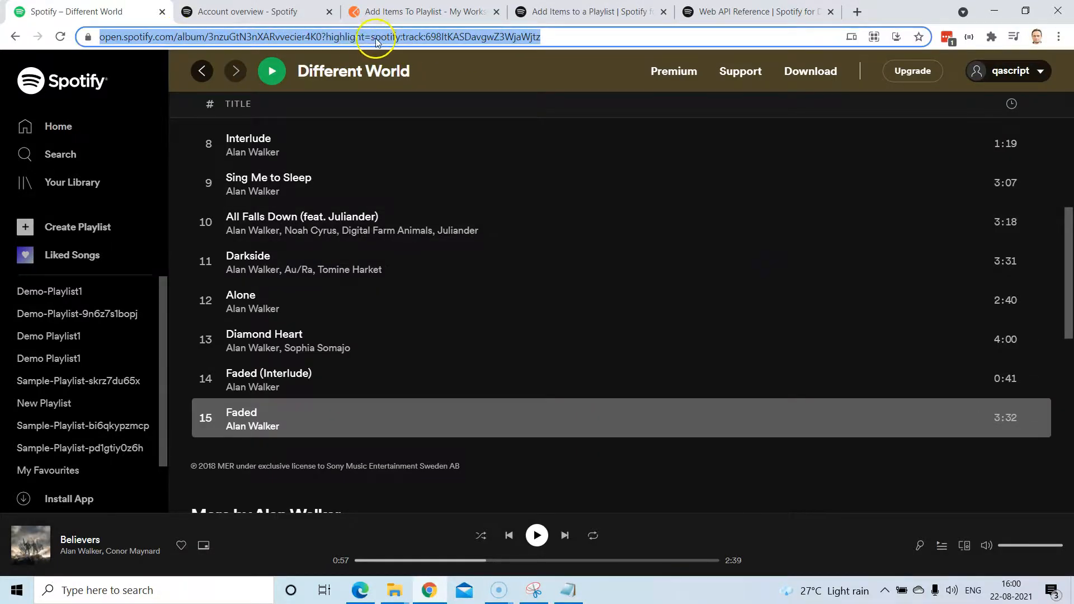
{"action": "left_click", "coordinate": [375, 38]}
{"action": "left_click_drag", "start_coordinate": [404, 38], "coordinate": [576, 36]}
{"action": "key", "text": "ctrl+c"}
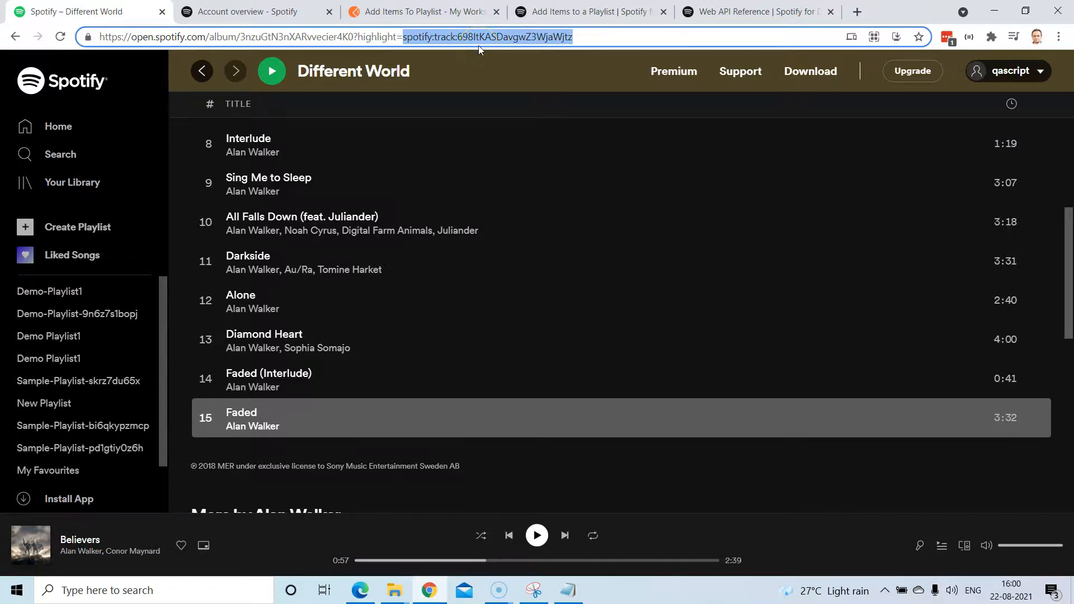
{"action": "left_click", "coordinate": [417, 12]}
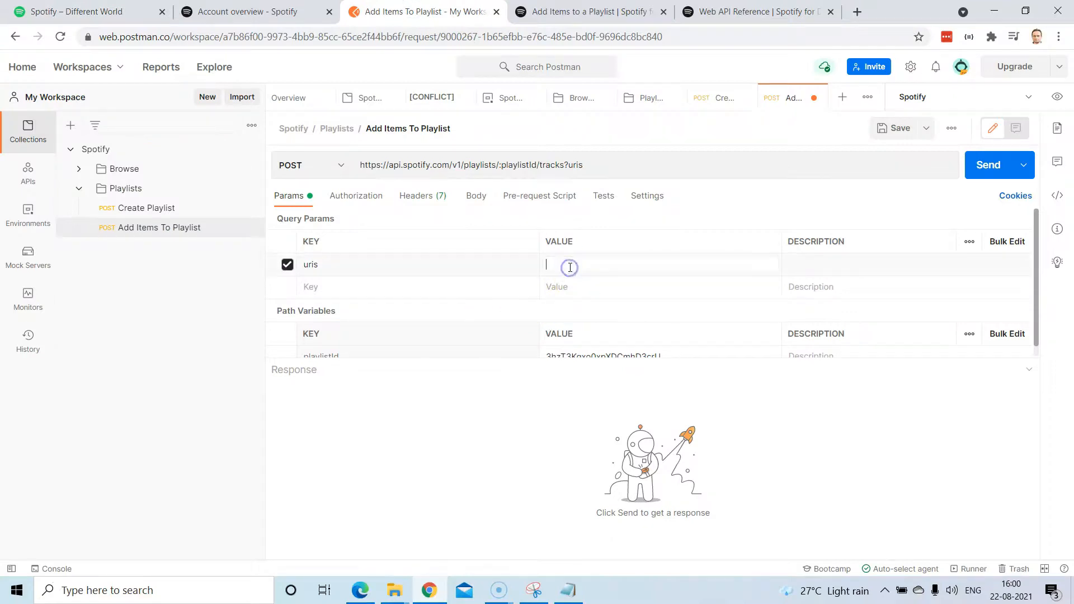
Set the uris value to the Faded track URI and save the request.
{"action": "key", "text": "ctrl+v"}
{"action": "left_click", "coordinate": [606, 168]}
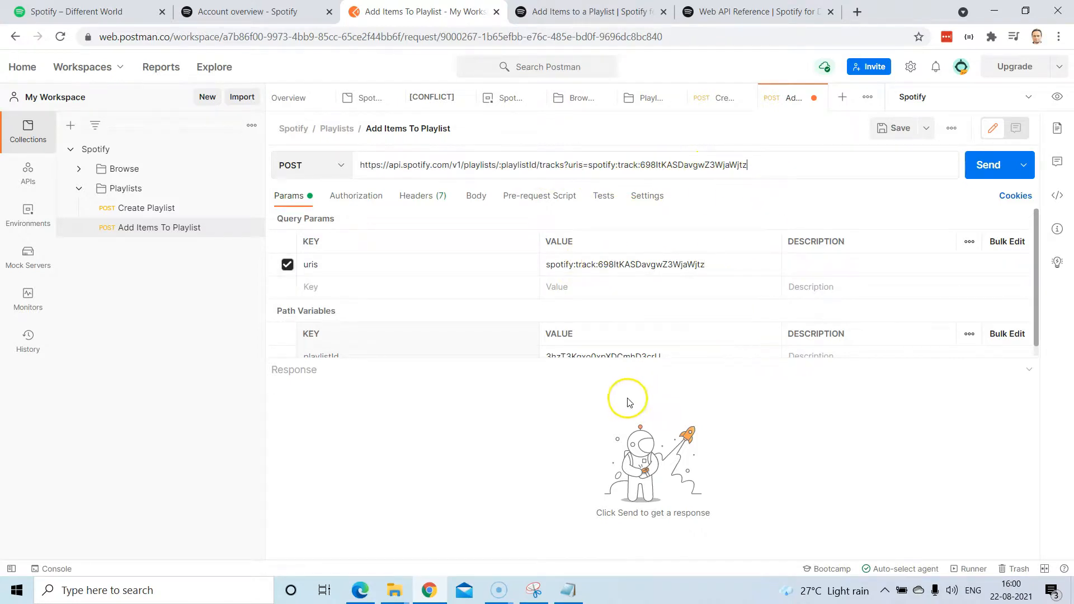
{"action": "left_click", "coordinate": [896, 128]}
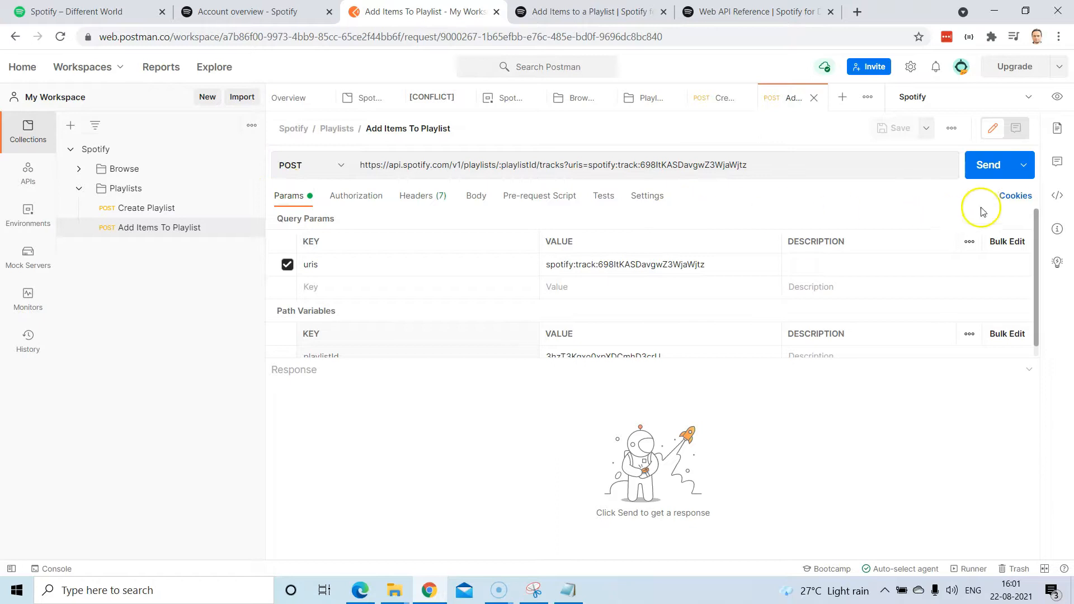
Send the request, resending after the 401, and check the 201 Created body's snapshot_id.
{"action": "left_click", "coordinate": [987, 166]}
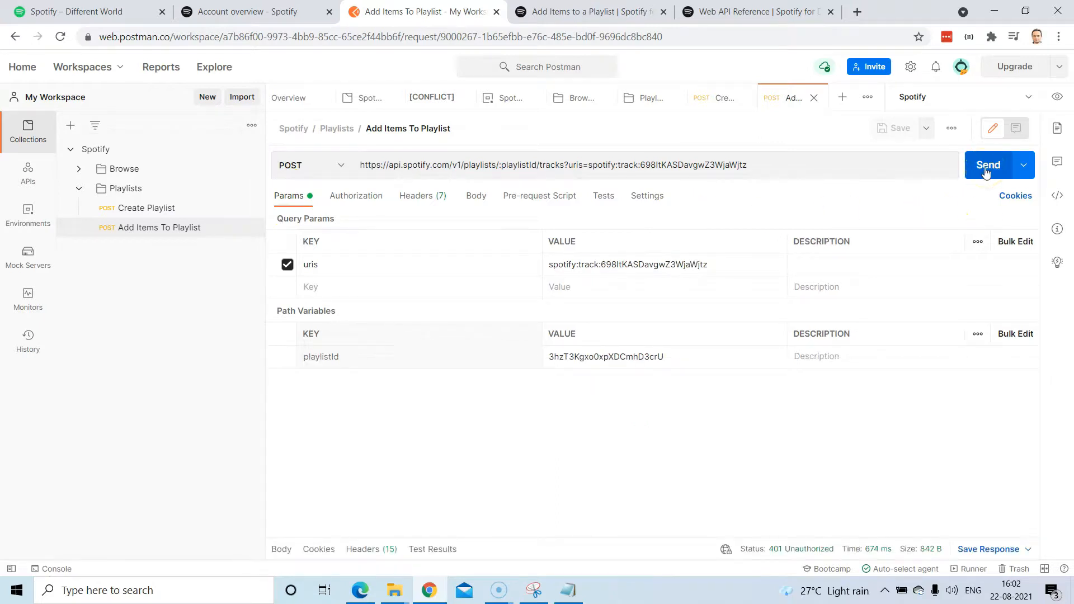
{"action": "left_click", "coordinate": [987, 166]}
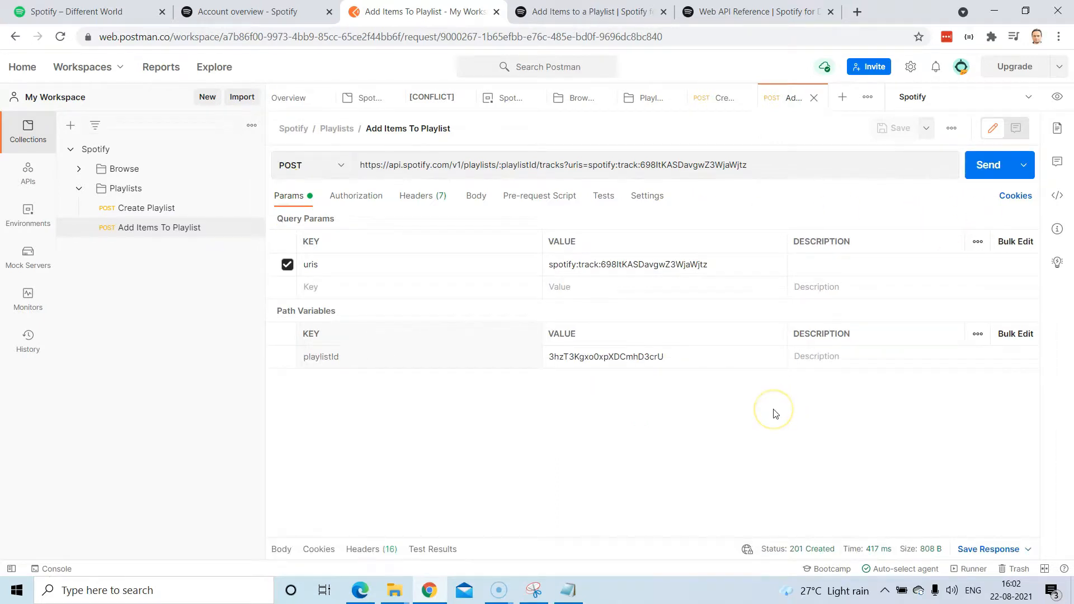
{"action": "left_click_drag", "start_coordinate": [686, 537], "coordinate": [678, 351]}
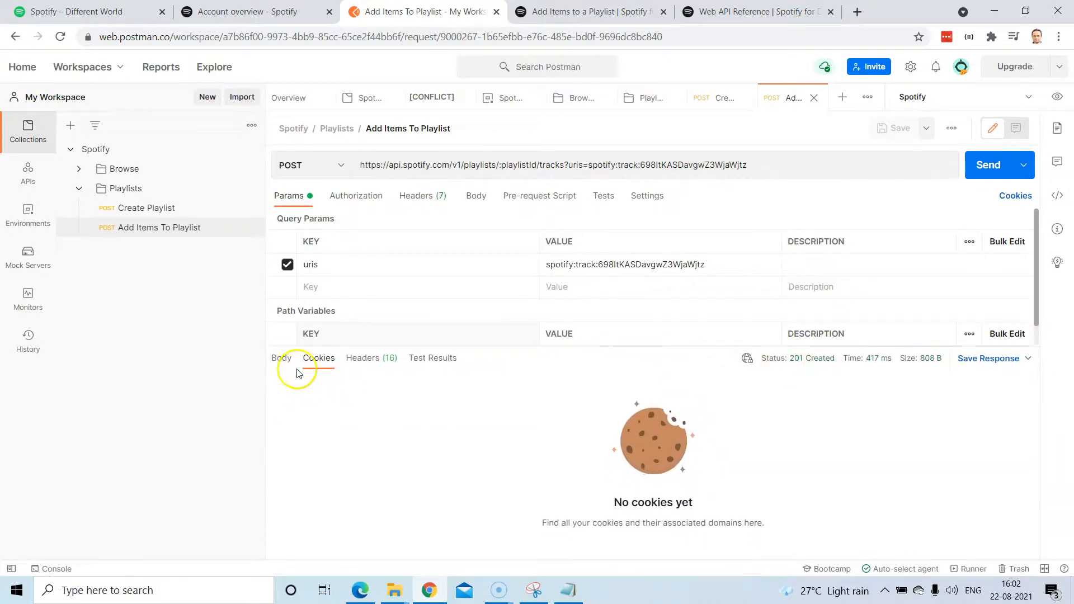
{"action": "left_click", "coordinate": [282, 358]}
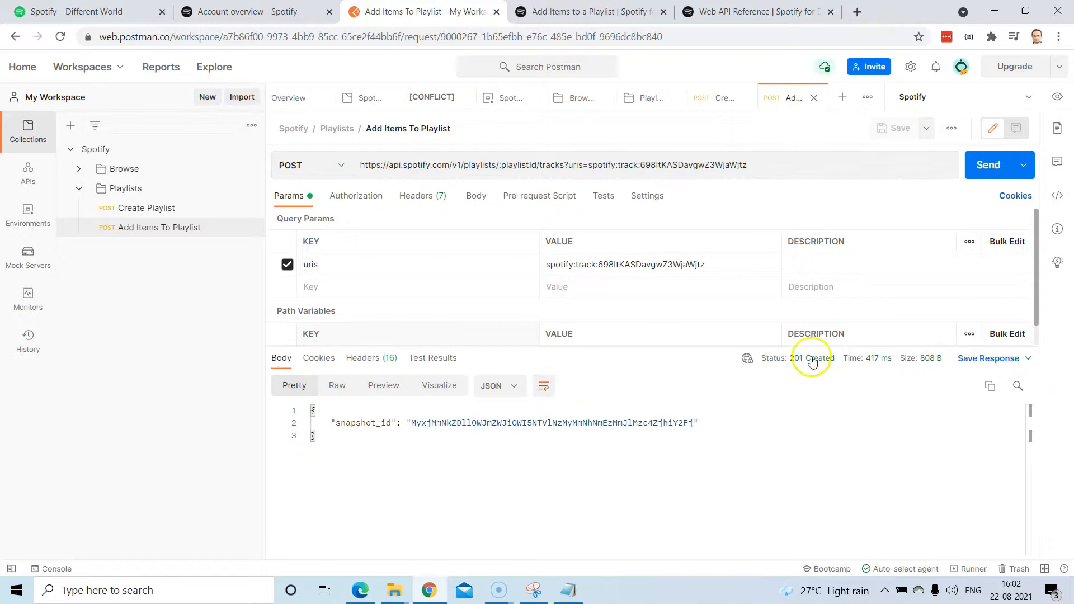
{"action": "left_click_drag", "start_coordinate": [323, 424], "coordinate": [699, 420]}
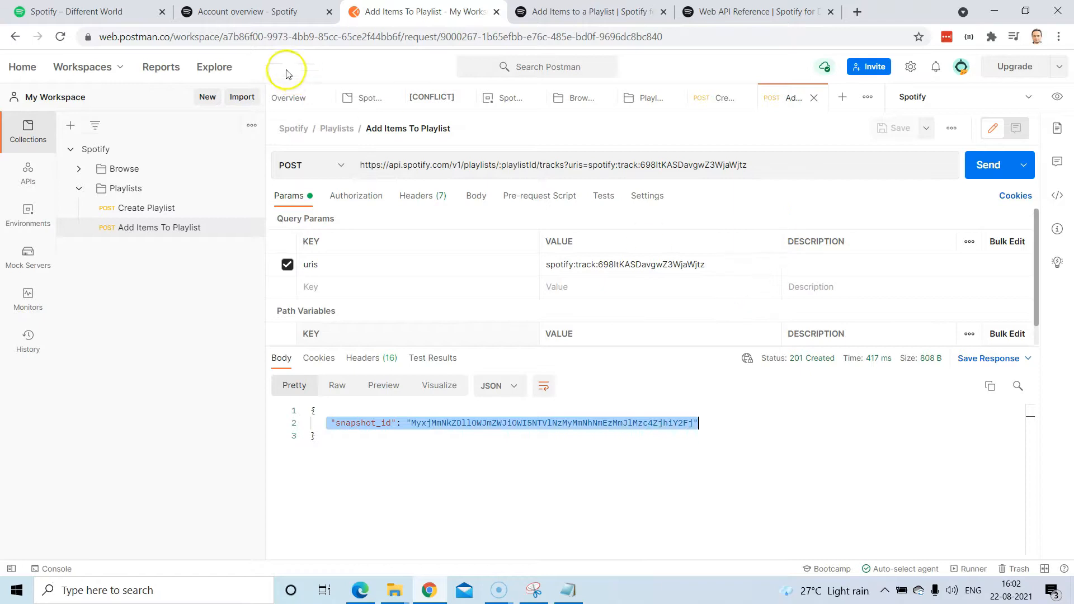
Reload Spotify to confirm Demo-Playlist1 lists Faded, then return to the Add Items to a Playlist console.
{"action": "left_click", "coordinate": [121, 13]}
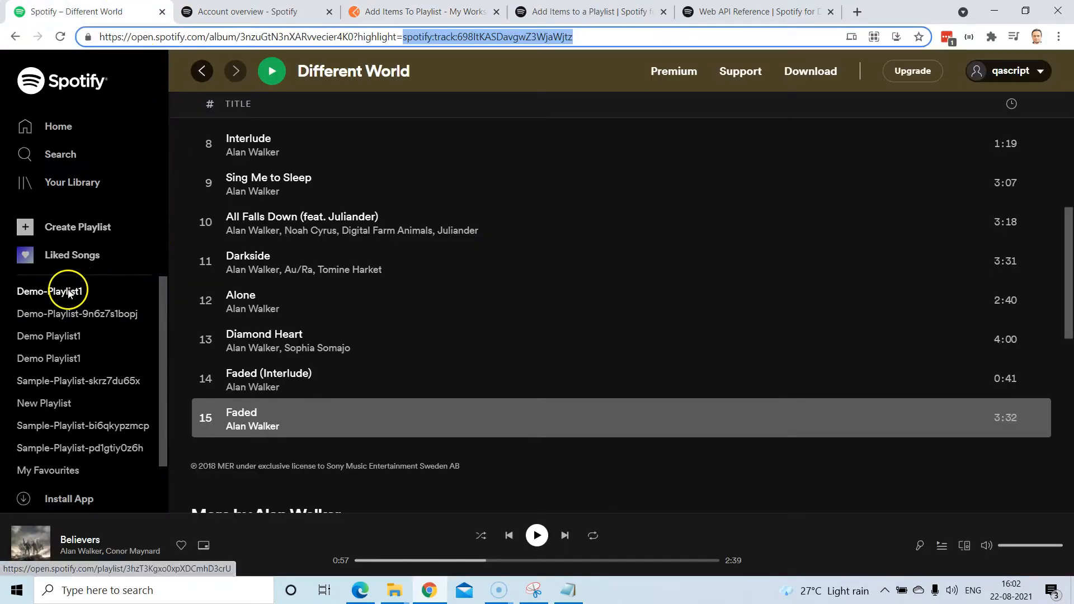
{"action": "left_click", "coordinate": [60, 37]}
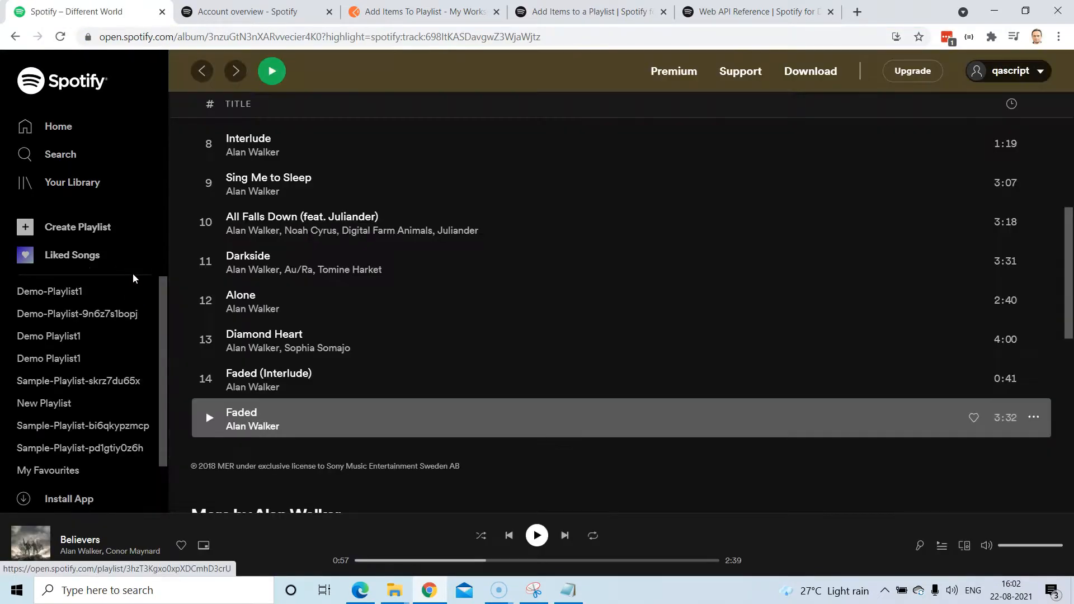
{"action": "left_click", "coordinate": [79, 290]}
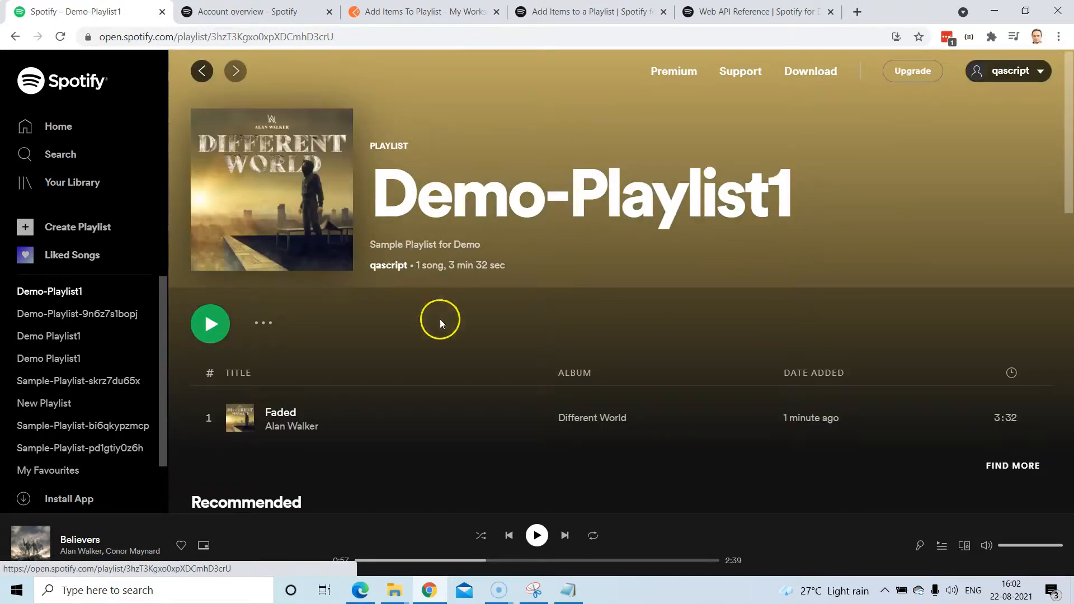
{"action": "scroll", "coordinate": [462, 402], "scroll_direction": "down", "scroll_amount": 1}
{"action": "scroll", "coordinate": [462, 401], "scroll_direction": "down", "scroll_amount": 1}
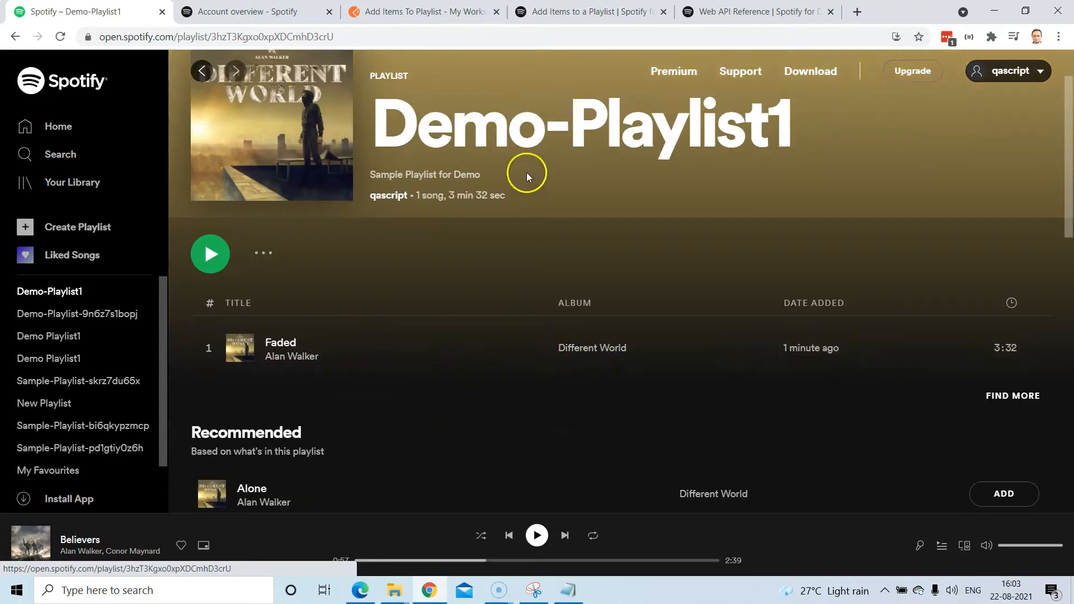
{"action": "scroll", "coordinate": [650, 352], "scroll_direction": "up", "scroll_amount": 1}
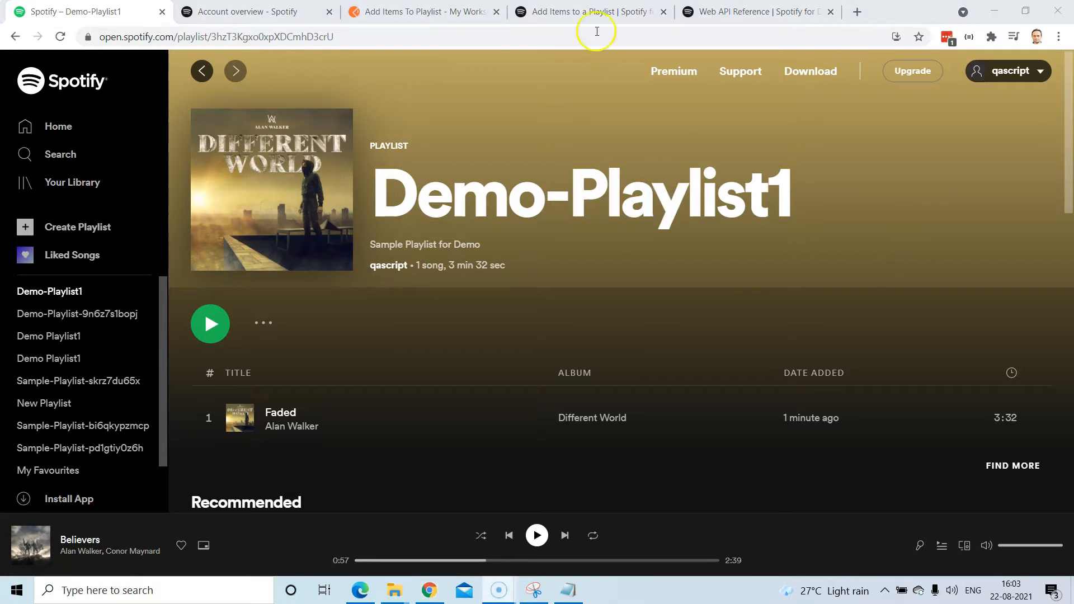
{"action": "left_click", "coordinate": [588, 11]}
{"action": "scroll", "coordinate": [425, 196], "scroll_direction": "up", "scroll_amount": 3}
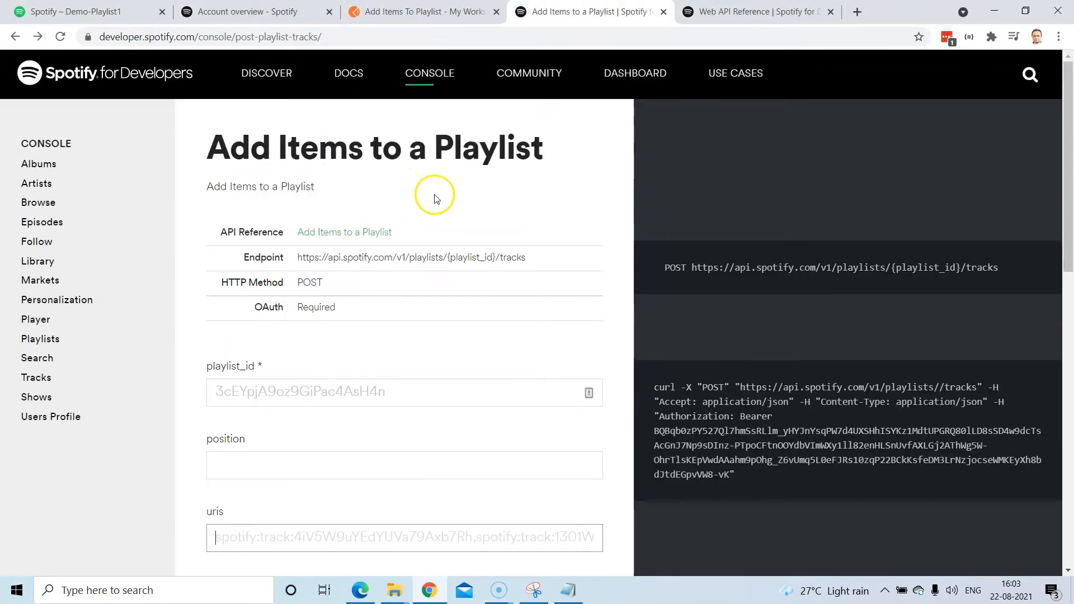